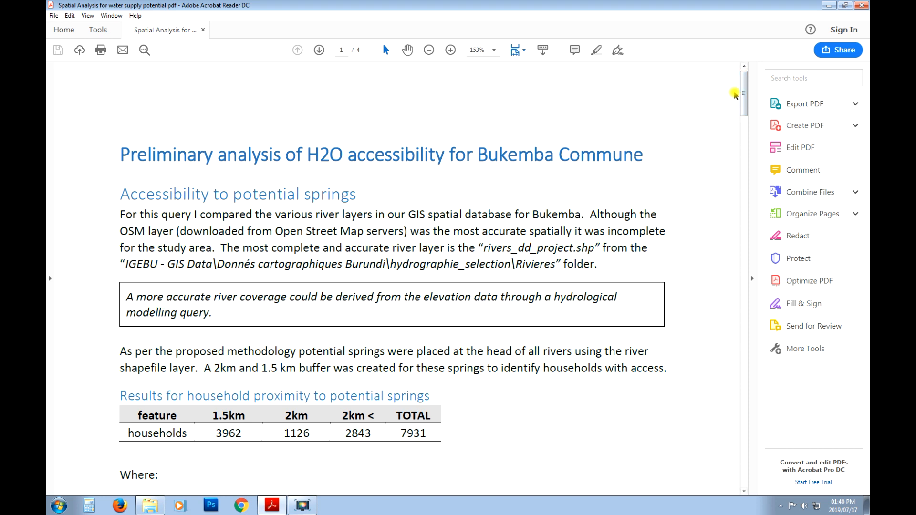
# Look over the PDF report's groundwater accessibility section, switch to QGIS and start a new empty project
pyautogui.scroll(-15, 701, 138)
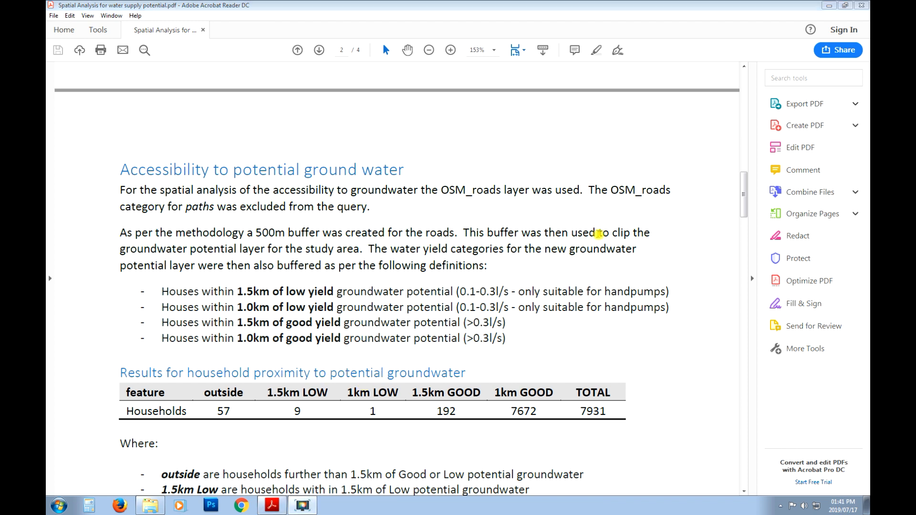
pyautogui.click(829, 5)
pyautogui.doubleClick(550, 67)
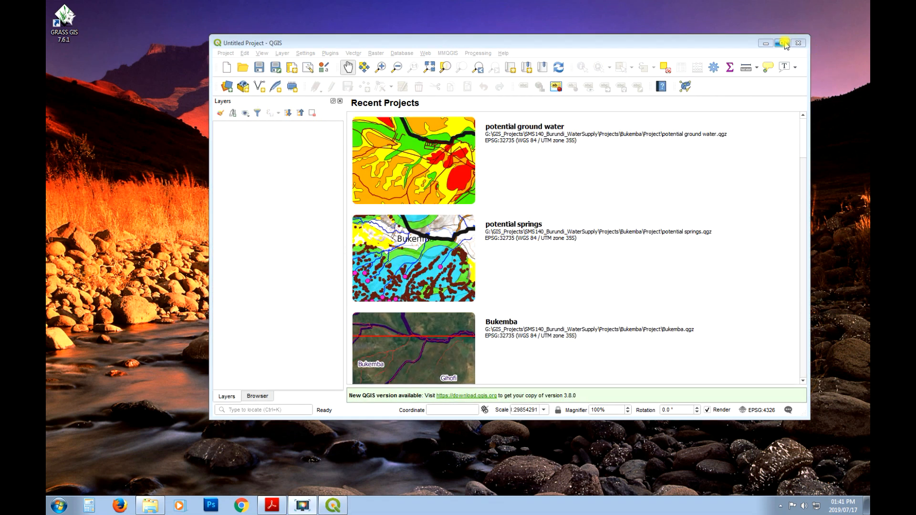
pyautogui.click(782, 43)
pyautogui.click(60, 29)
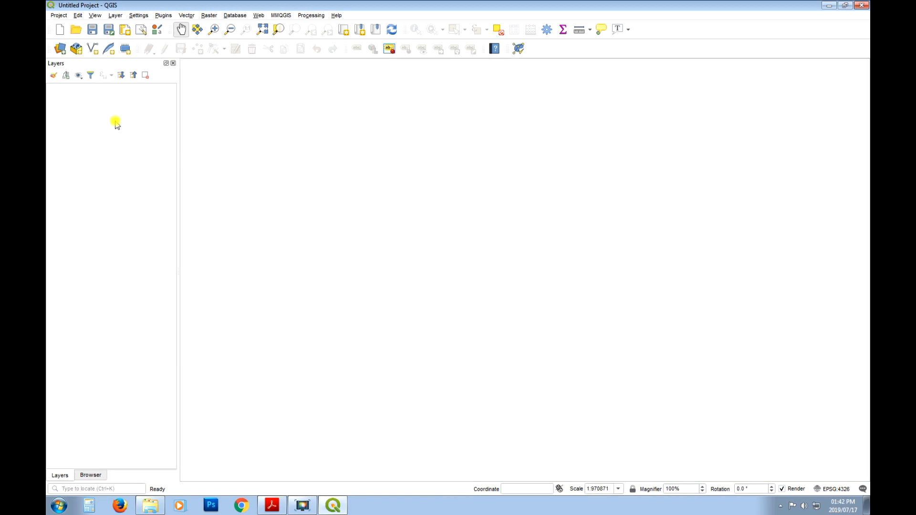
# Browse for vector datasets in the SMS140_Burundi_WaterSupply project's Projects\Bukemba\Data\Spatial\Vector folder on drive G
pyautogui.click(59, 48)
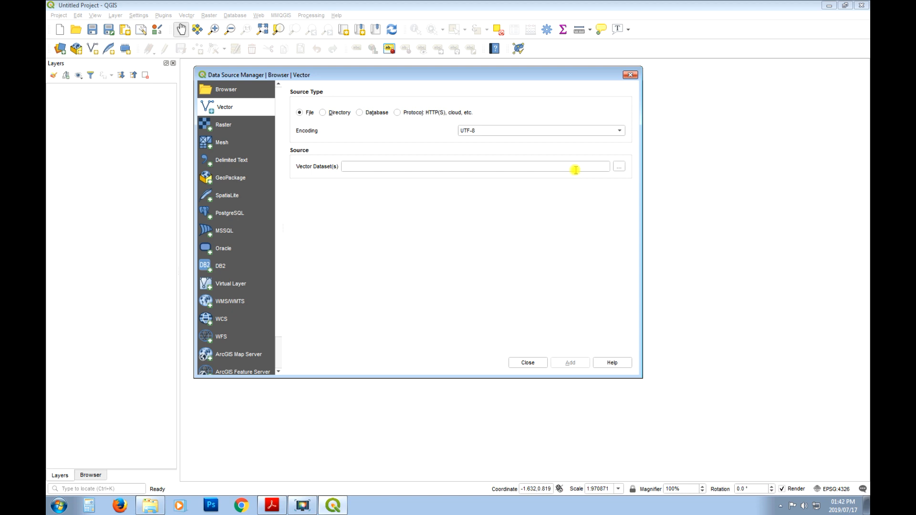
pyautogui.click(618, 168)
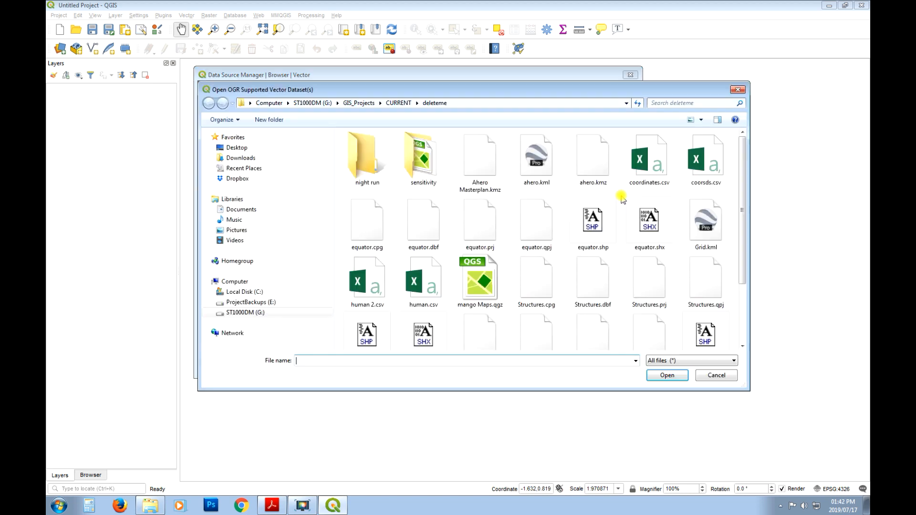
pyautogui.click(267, 312)
pyautogui.doubleClick(374, 219)
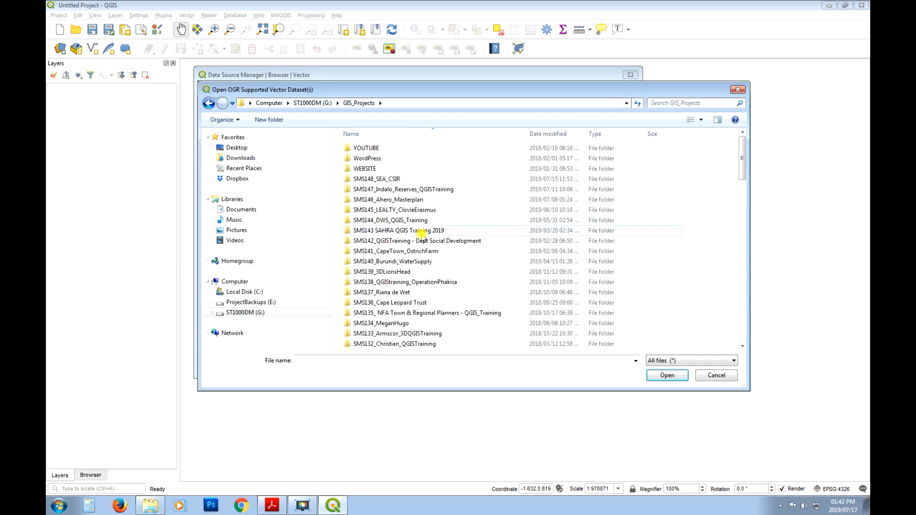
pyautogui.doubleClick(402, 263)
pyautogui.doubleClick(366, 158)
pyautogui.doubleClick(366, 148)
pyautogui.doubleClick(367, 148)
pyautogui.doubleClick(368, 158)
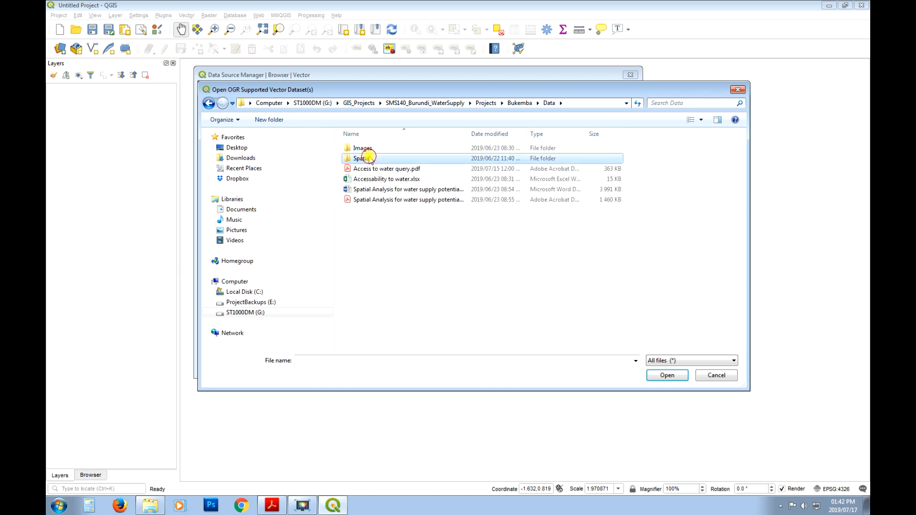
pyautogui.doubleClick(374, 149)
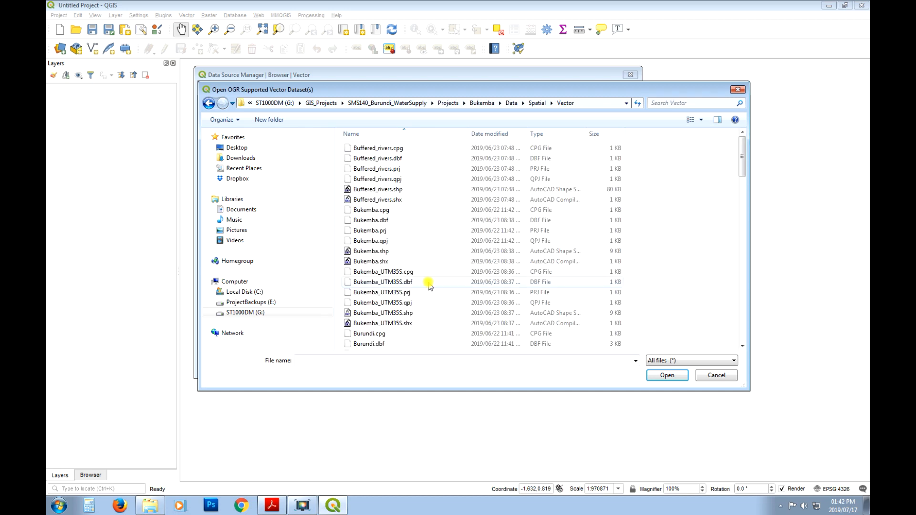
# Filter the files to ESRI Shapefiles and add Bukemba_UTM35S.shp, OSM_Roads_Bukemba.shp and resource_potential.shp as layers
pyautogui.click(711, 362)
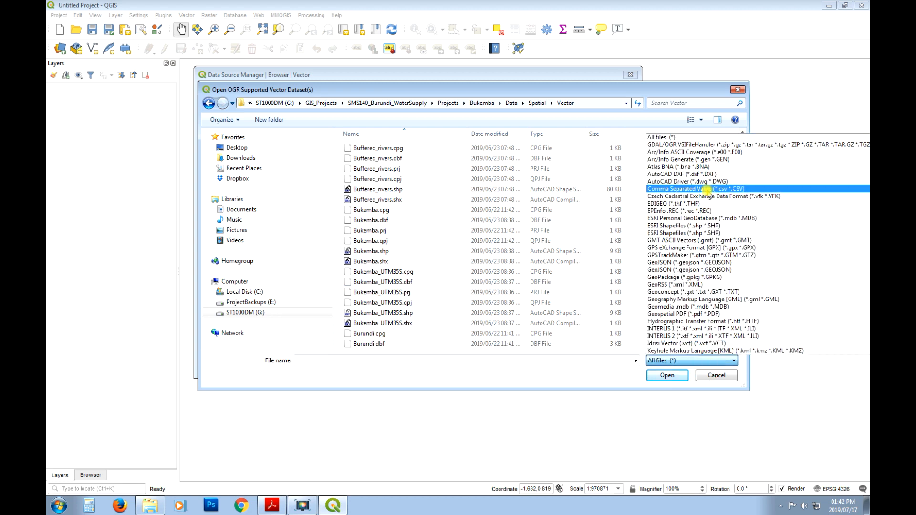
pyautogui.click(686, 233)
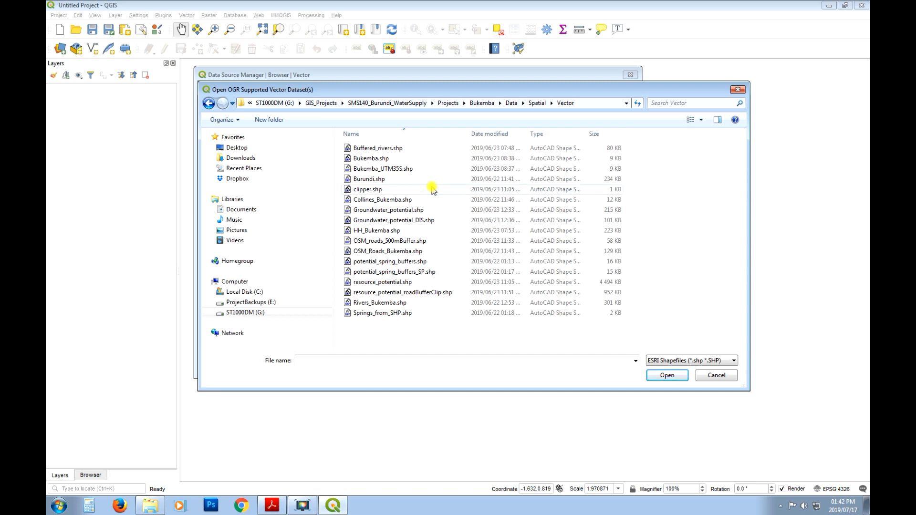
pyautogui.click(398, 169)
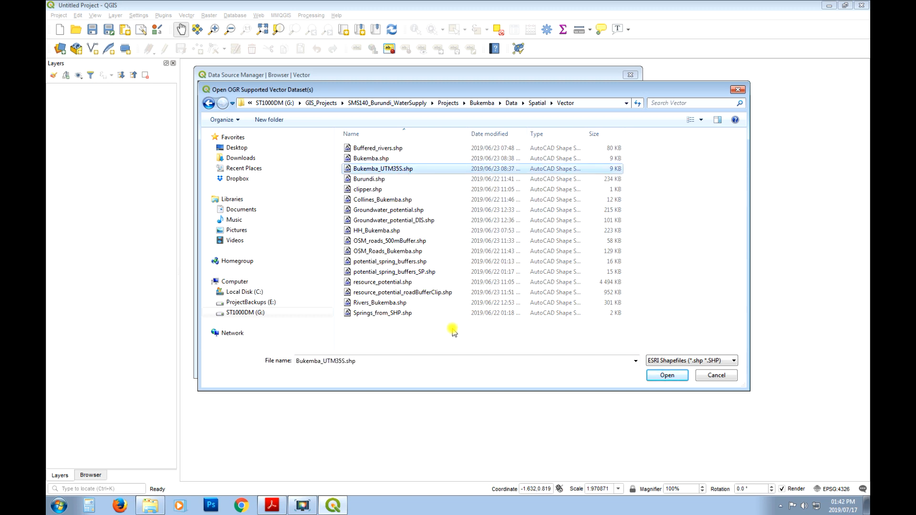
pyautogui.keyDown('ctrl'); pyautogui.click(406, 251); pyautogui.keyUp('ctrl')
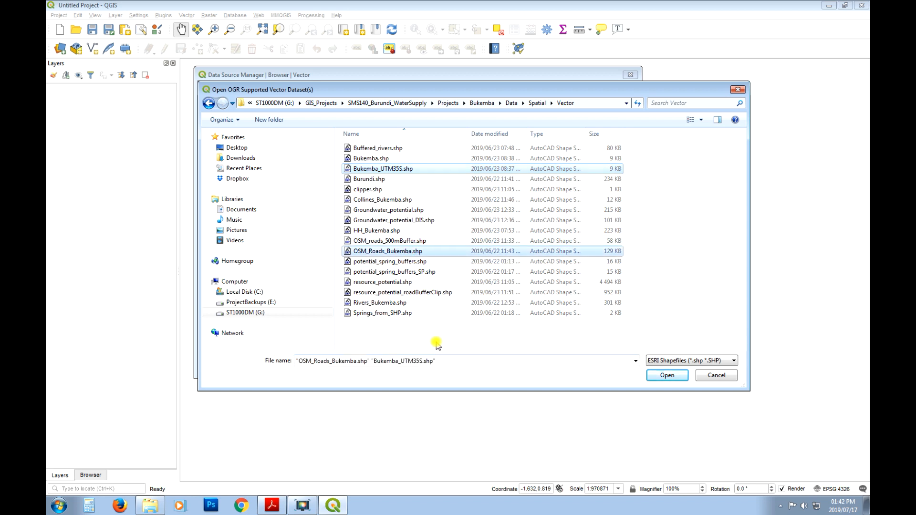
pyautogui.keyDown('ctrl'); pyautogui.click(389, 282); pyautogui.keyUp('ctrl')
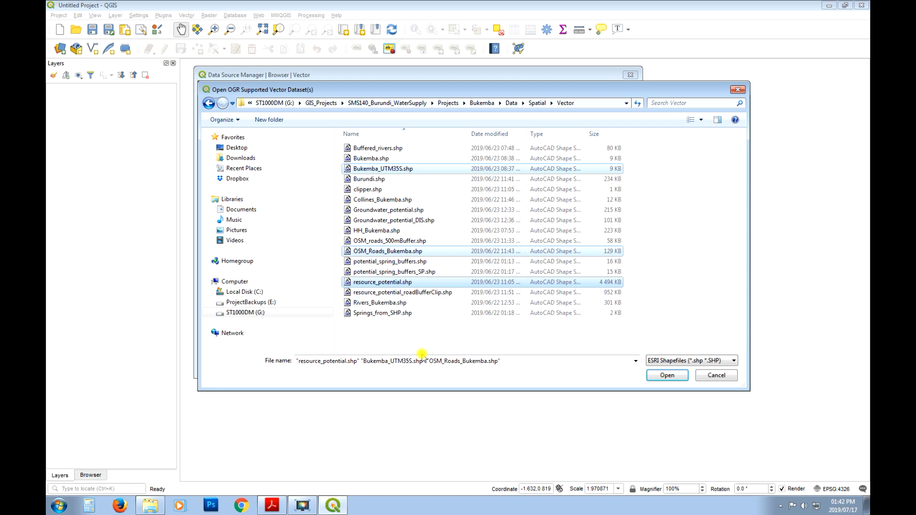
pyautogui.click(667, 375)
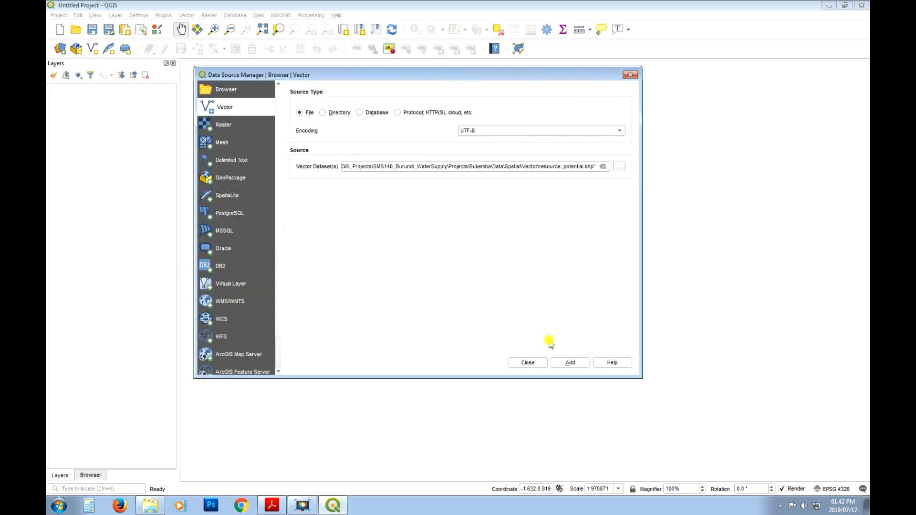
pyautogui.click(569, 362)
pyautogui.click(528, 362)
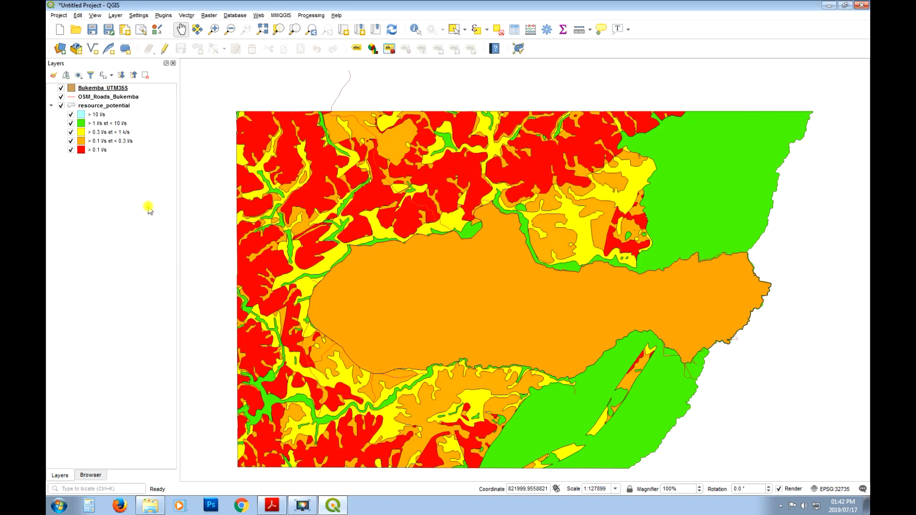
# Style the Bukemba_UTM35S layer as an outline with fill style No Brush and a stroke width of 2 mm
pyautogui.click(99, 97)
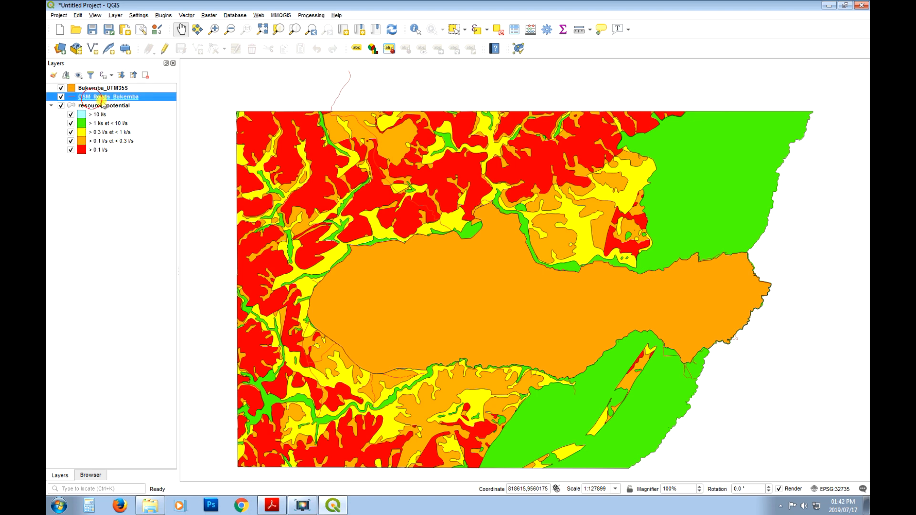
pyautogui.moveTo(99, 99); pyautogui.dragTo(96, 93)
pyautogui.click(92, 88)
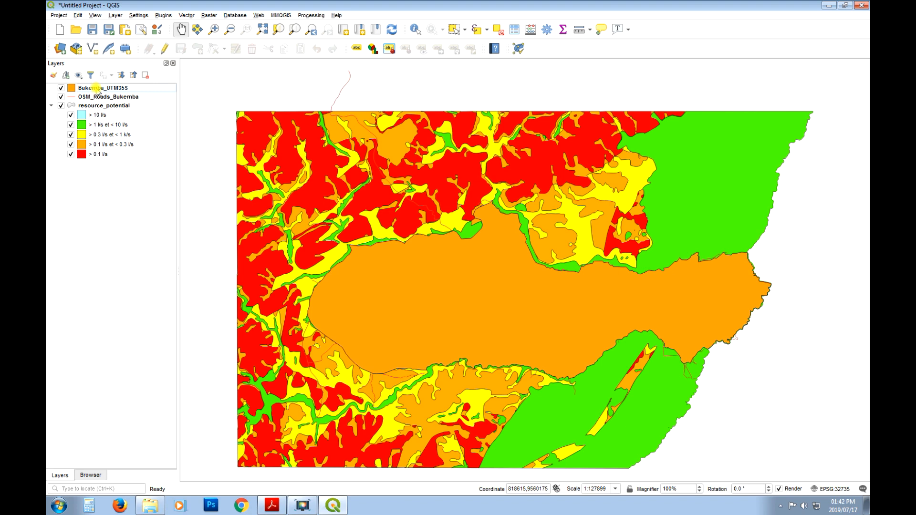
pyautogui.rightClick(97, 89)
pyautogui.click(197, 268)
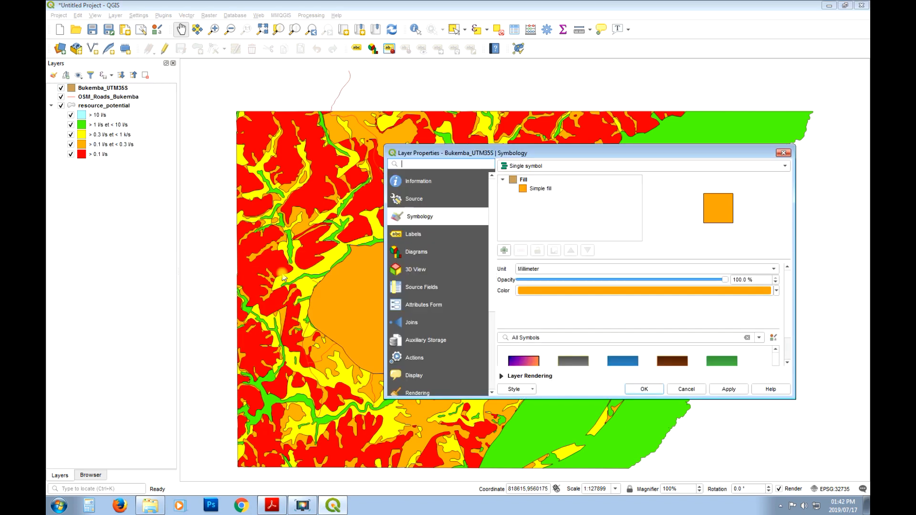
pyautogui.click(539, 189)
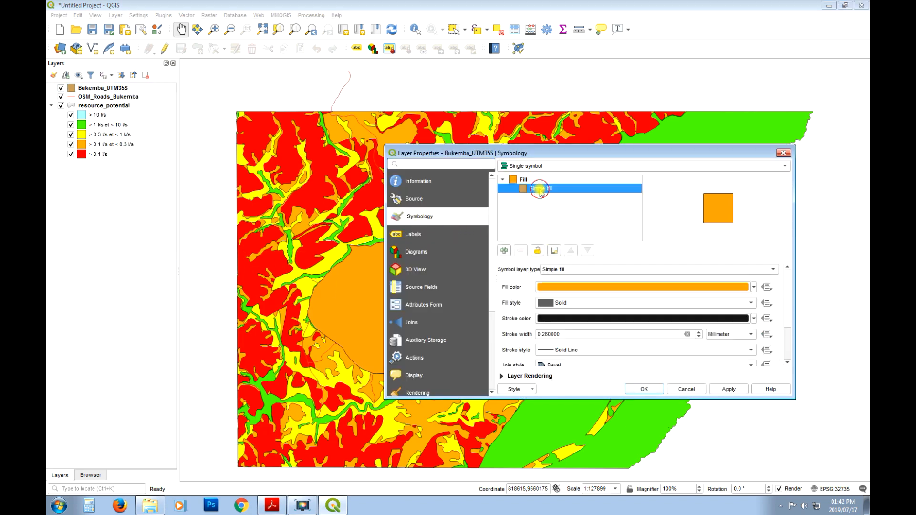
pyautogui.click(577, 302)
pyautogui.click(581, 313)
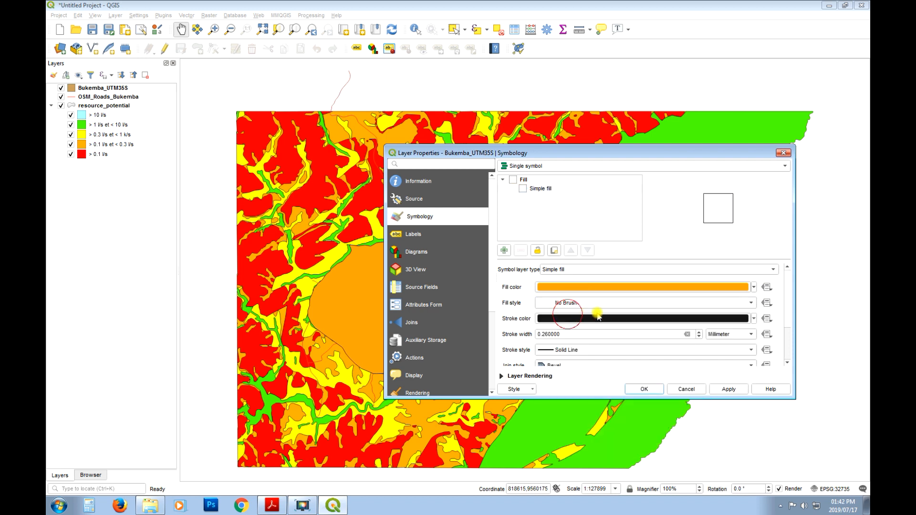
pyautogui.doubleClick(564, 334)
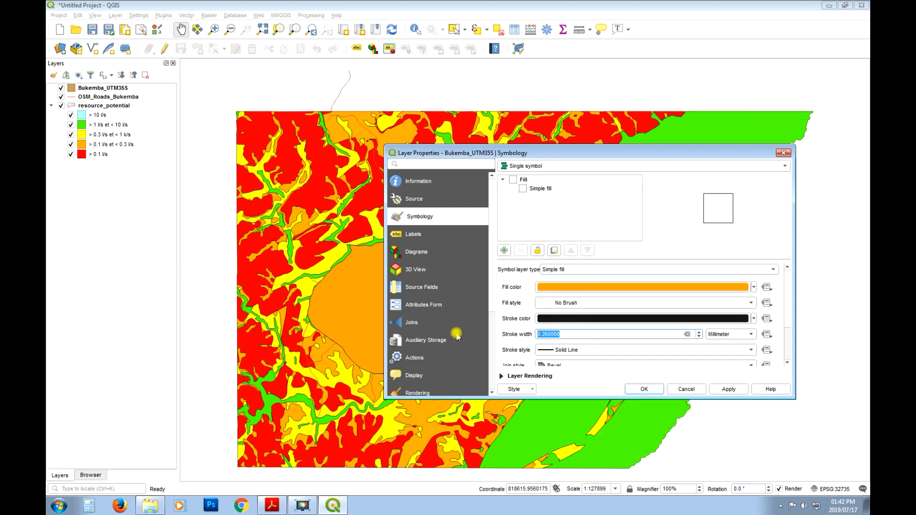
pyautogui.write('2')
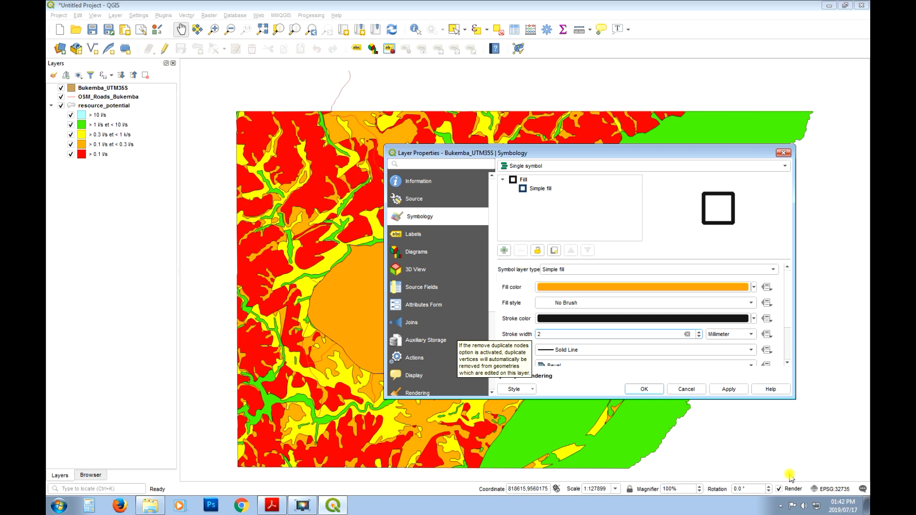
pyautogui.click(735, 394)
pyautogui.click(640, 388)
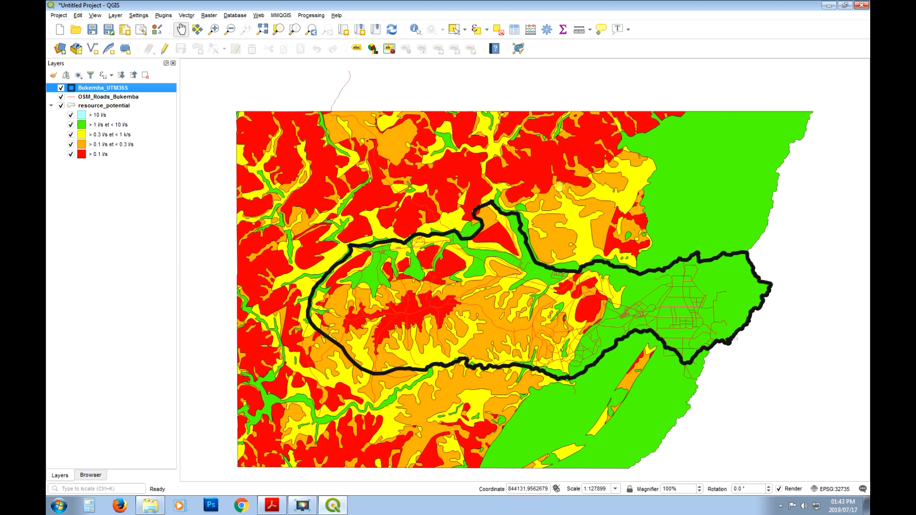
# Change the OSM_Roads_Bukemba layer's line colour to black
pyautogui.rightClick(99, 97)
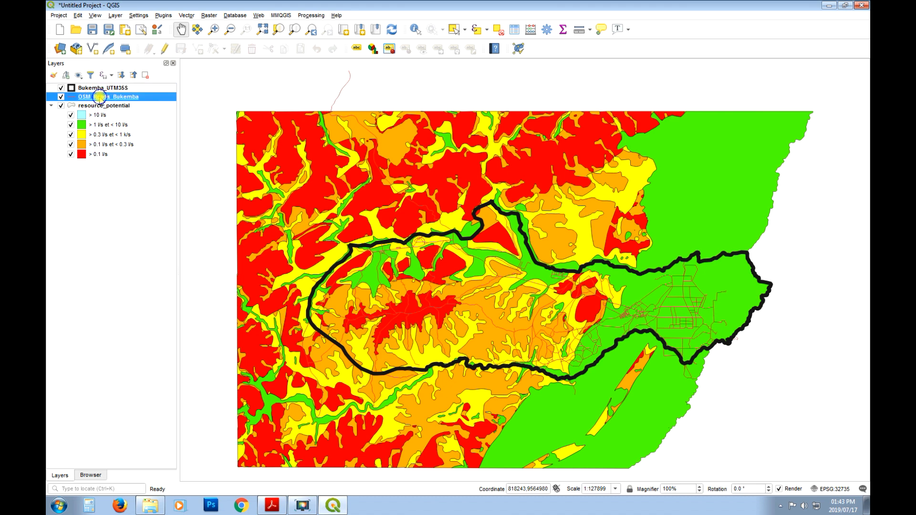
pyautogui.click(154, 289)
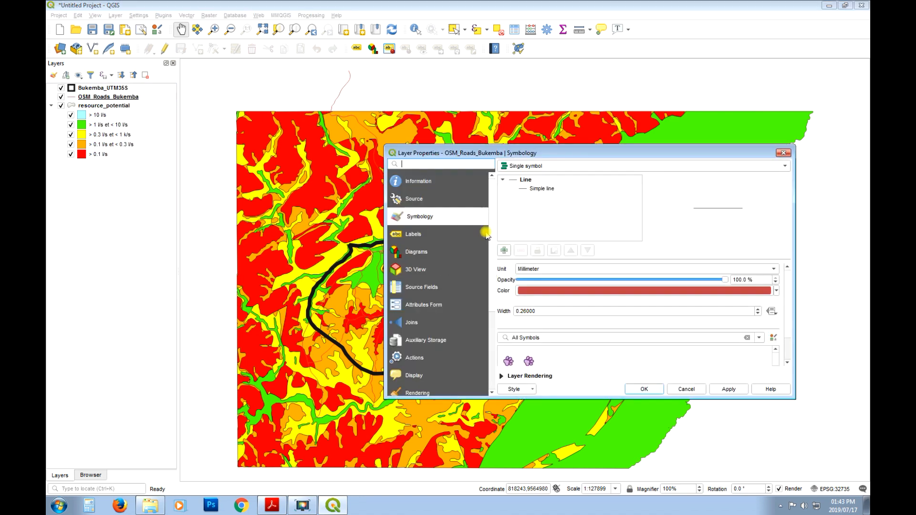
pyautogui.click(551, 291)
pyautogui.click(554, 248)
pyautogui.click(593, 285)
pyautogui.click(728, 388)
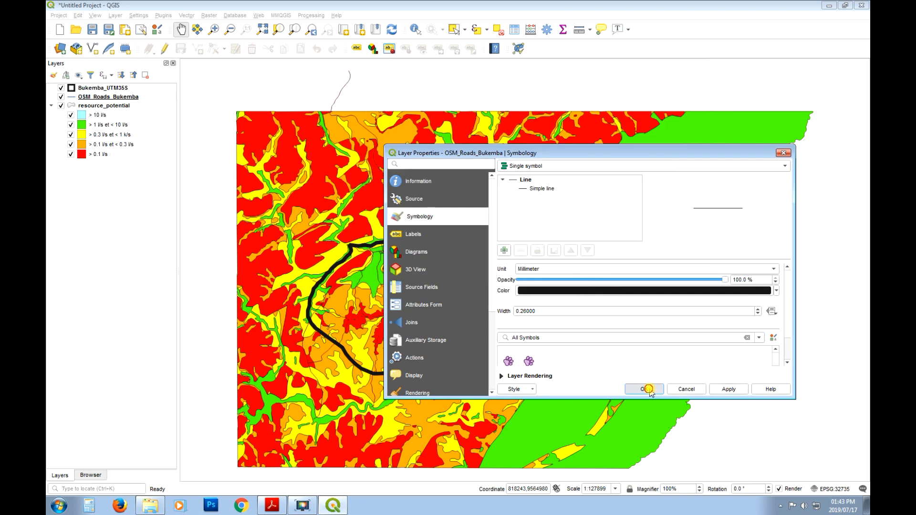
pyautogui.click(644, 389)
# Hide the resource_potential layer and add the Google Satellite basemap from QuickMapServices
pyautogui.click(213, 29)
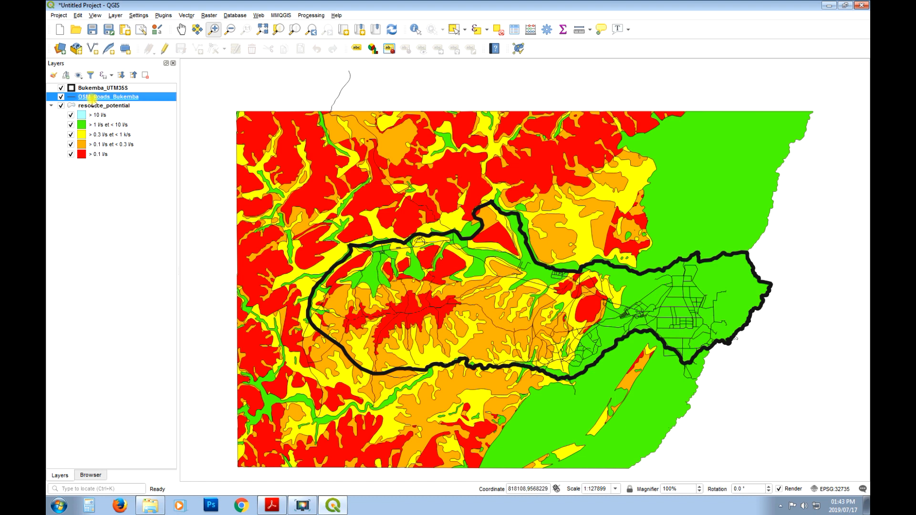
pyautogui.click(61, 105)
pyautogui.click(280, 15)
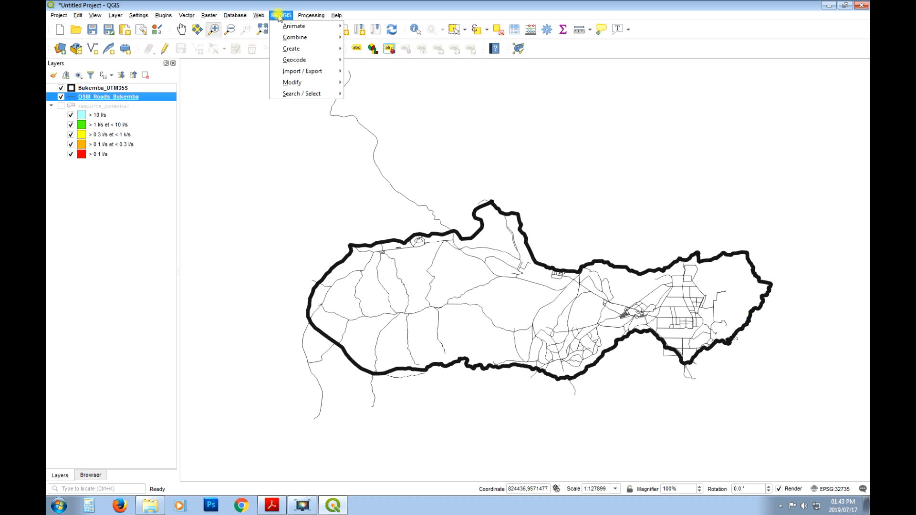
pyautogui.moveTo(261, 17)
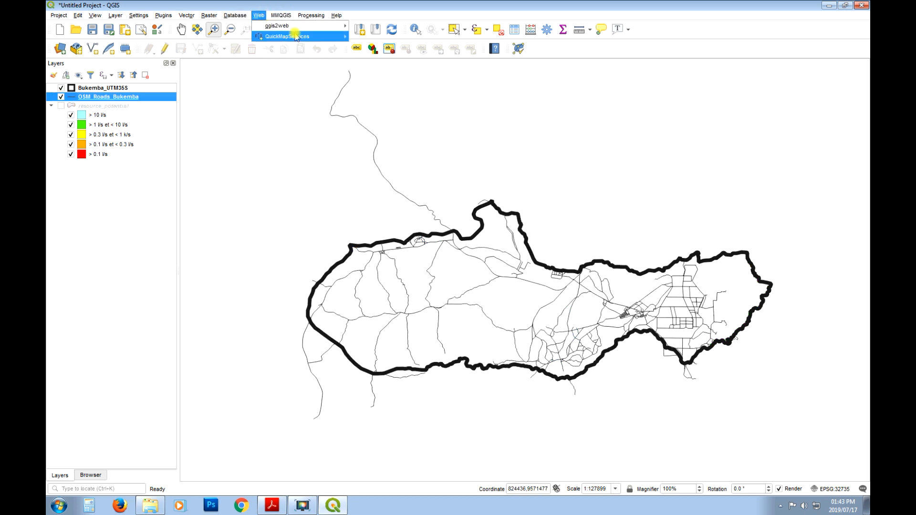
pyautogui.moveTo(296, 36)
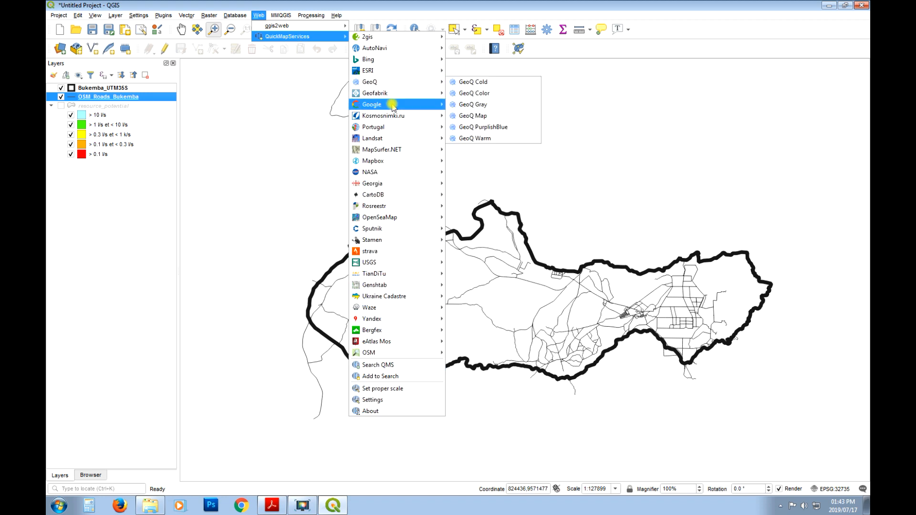
pyautogui.moveTo(392, 106)
pyautogui.click(490, 138)
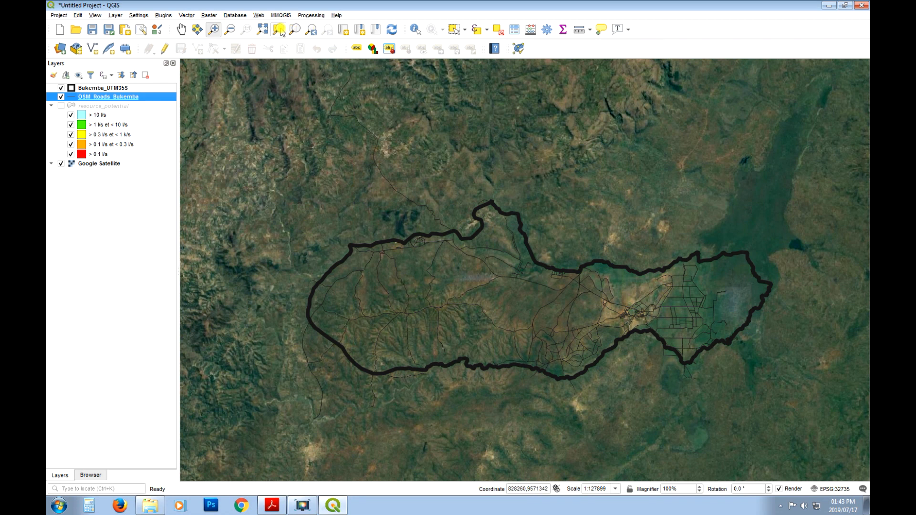
# Examine up close how well the OSM roads line up with the roads in the satellite imagery inside Bukemba
pyautogui.moveTo(604, 322); pyautogui.dragTo(529, 377)
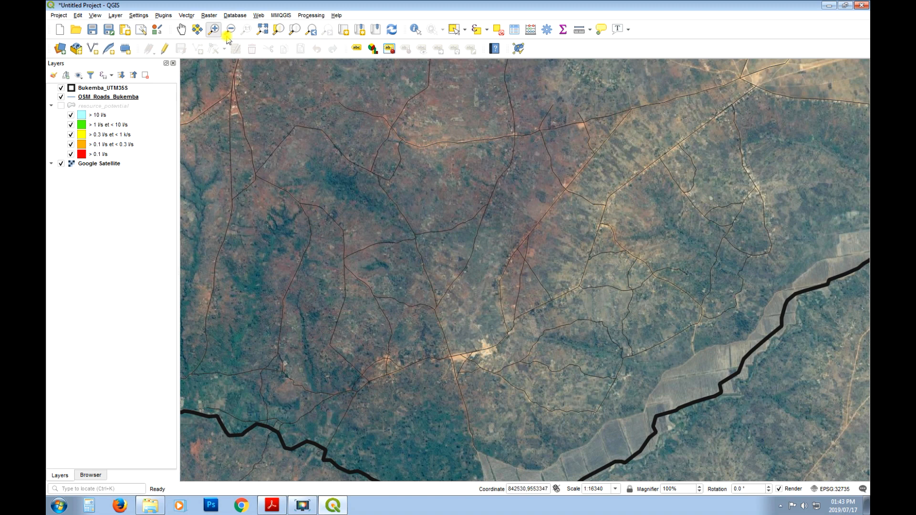
pyautogui.click(180, 29)
pyautogui.moveTo(255, 157); pyautogui.dragTo(507, 225)
pyautogui.moveTo(358, 191); pyautogui.dragTo(572, 214)
pyautogui.click(213, 29)
pyautogui.moveTo(465, 157); pyautogui.dragTo(384, 224)
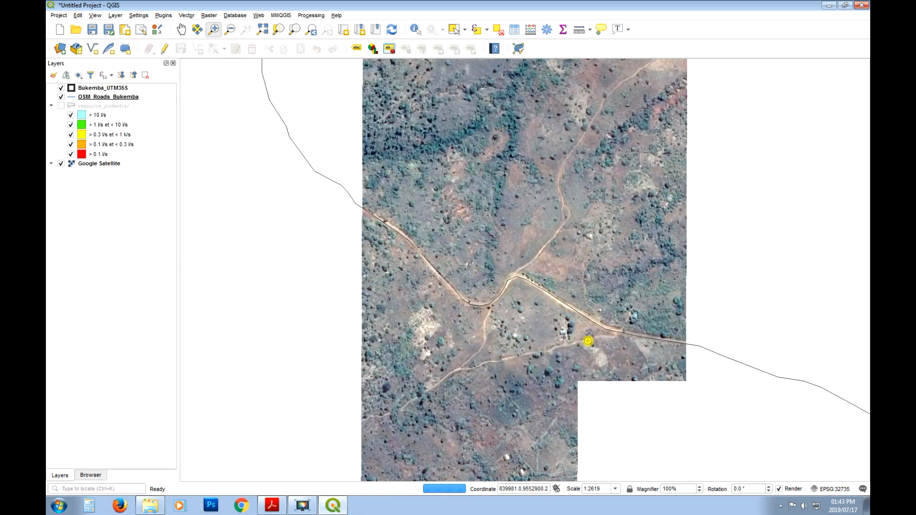
pyautogui.click(181, 29)
pyautogui.moveTo(293, 153); pyautogui.dragTo(466, 339)
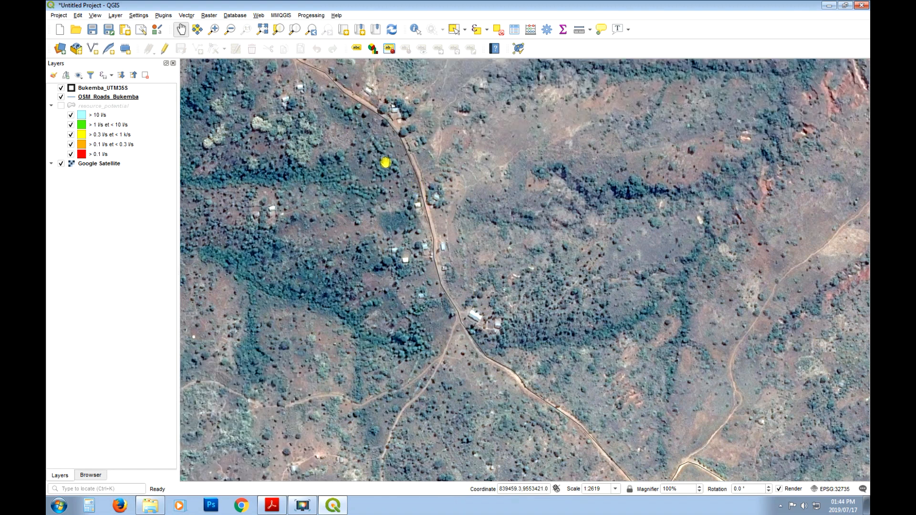
pyautogui.moveTo(328, 127); pyautogui.dragTo(528, 378)
pyautogui.moveTo(305, 194); pyautogui.dragTo(516, 447)
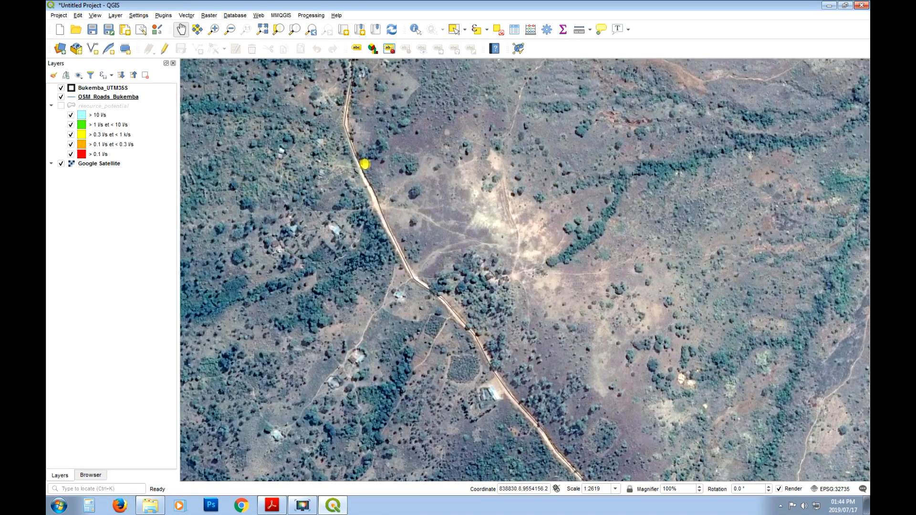
# Follow the main OSM road southeast across the satellite imagery to compare their alignment, finishing with the whole roads layer in view
pyautogui.moveTo(516, 406); pyautogui.dragTo(318, 180)
pyautogui.moveTo(609, 372); pyautogui.dragTo(405, 145)
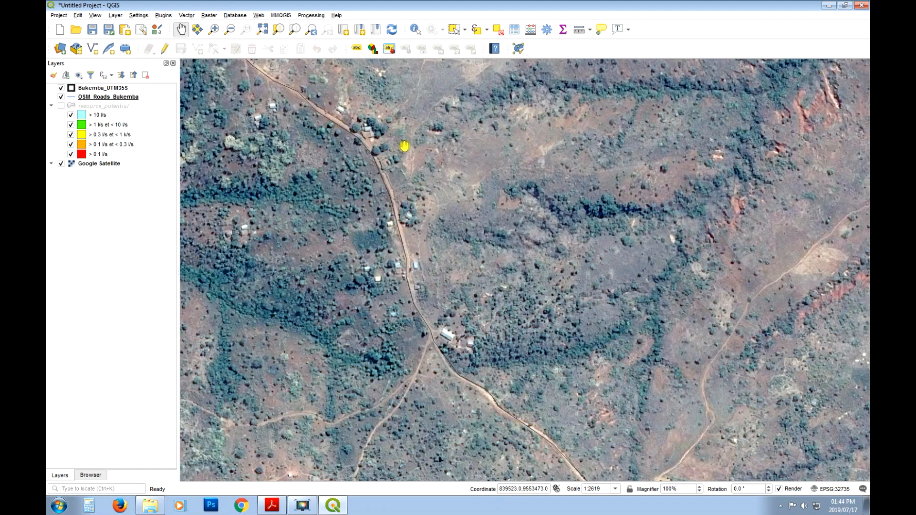
pyautogui.moveTo(656, 373); pyautogui.dragTo(395, 149)
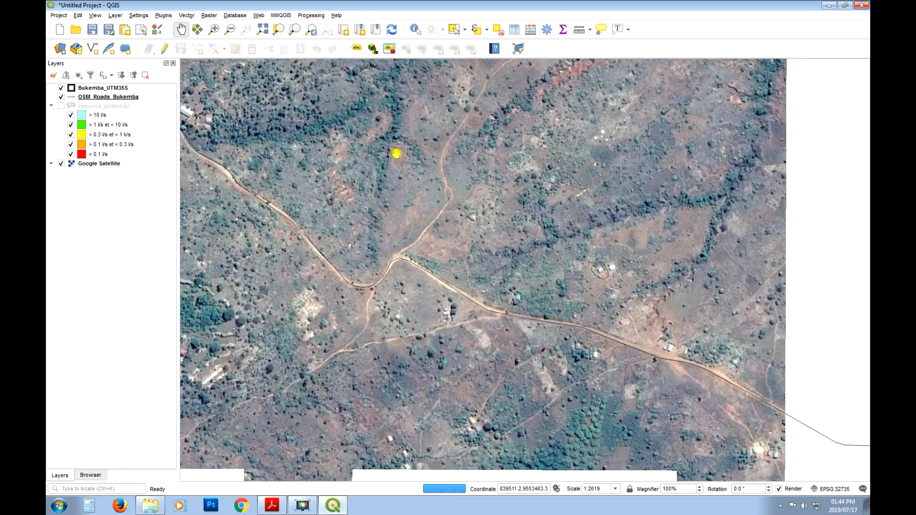
pyautogui.rightClick(115, 97)
pyautogui.click(161, 102)
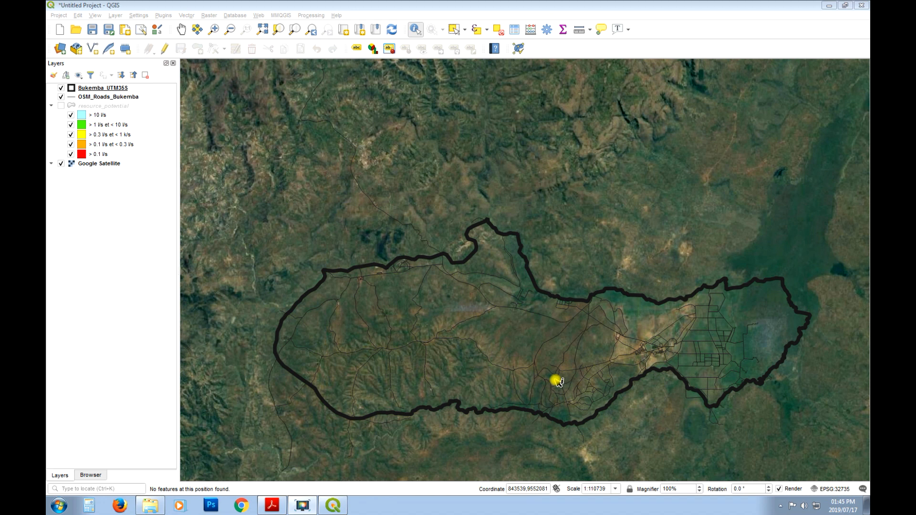
pyautogui.click(213, 29)
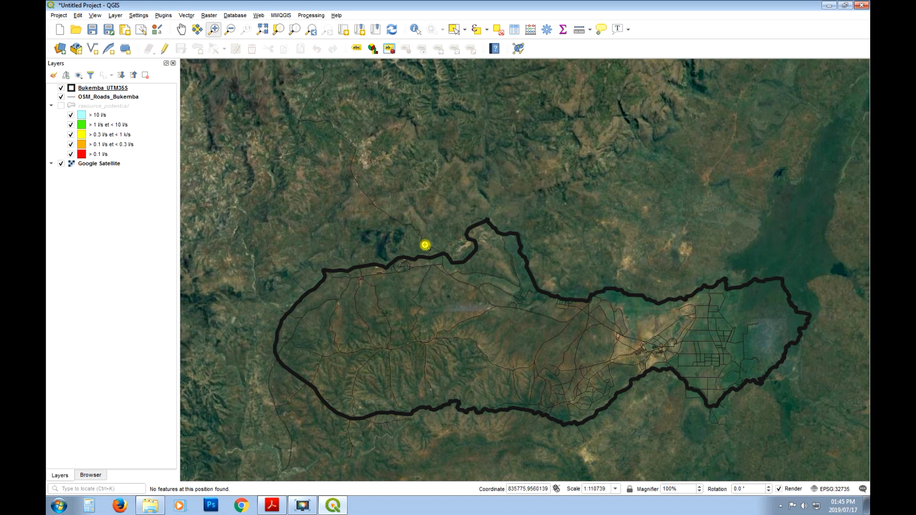
# Sort the OSM_Roads_Bukemba attribute table by fclass and review the road classes it contains
pyautogui.rightClick(115, 97)
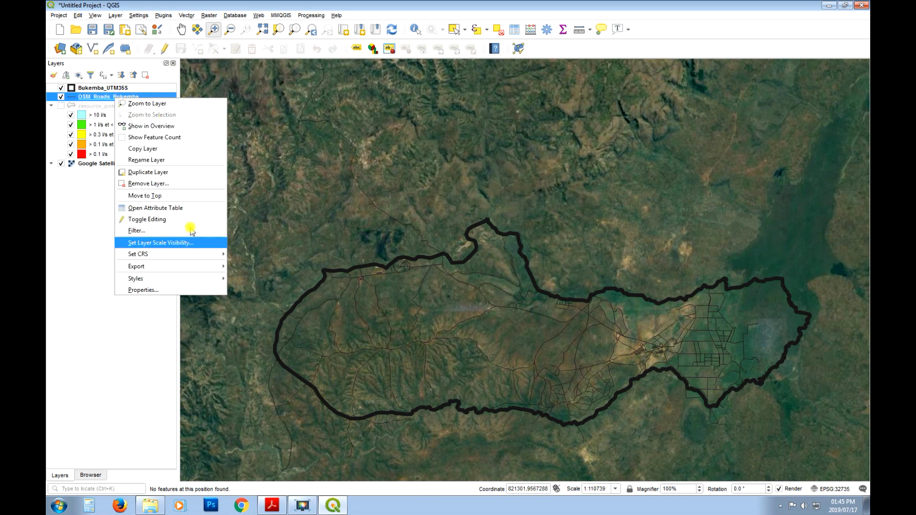
pyautogui.click(172, 208)
pyautogui.click(327, 99)
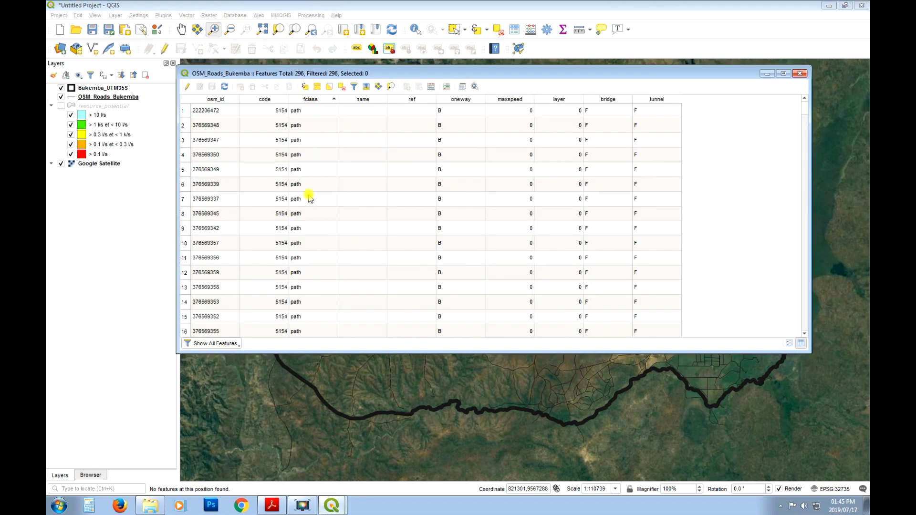
pyautogui.moveTo(804, 104); pyautogui.dragTo(815, 278)
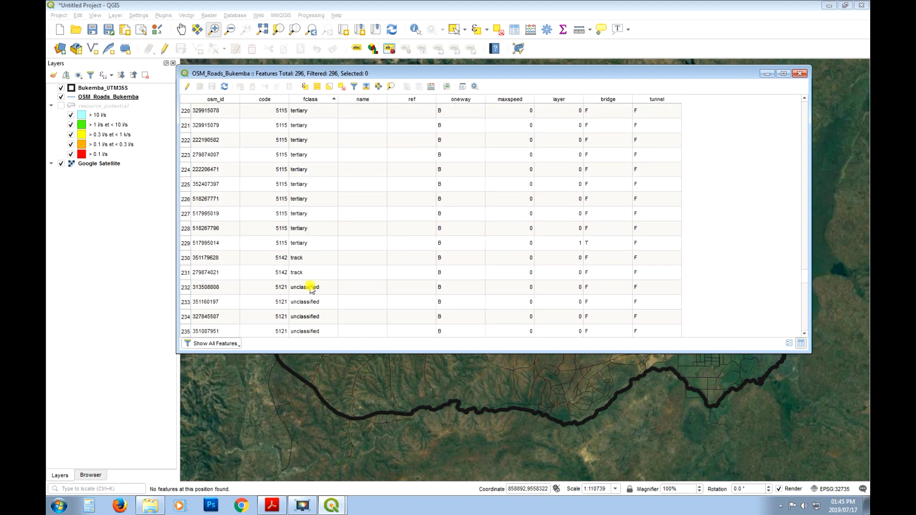
pyautogui.moveTo(805, 278); pyautogui.dragTo(804, 103)
pyautogui.click(799, 73)
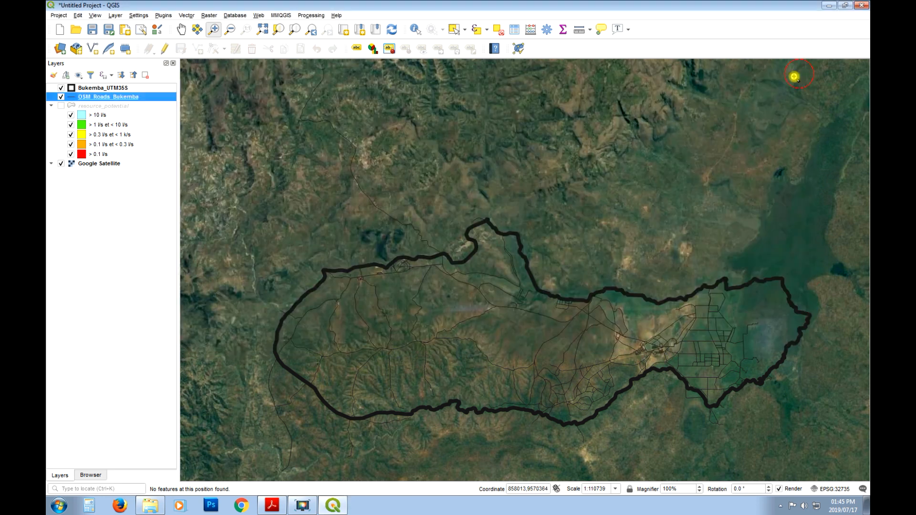
# Filter the OSM_Roads_Bukemba layer with the provider expression "fclass" < > 'path' so that paths are excluded
pyautogui.click(117, 98)
pyautogui.rightClick(117, 98)
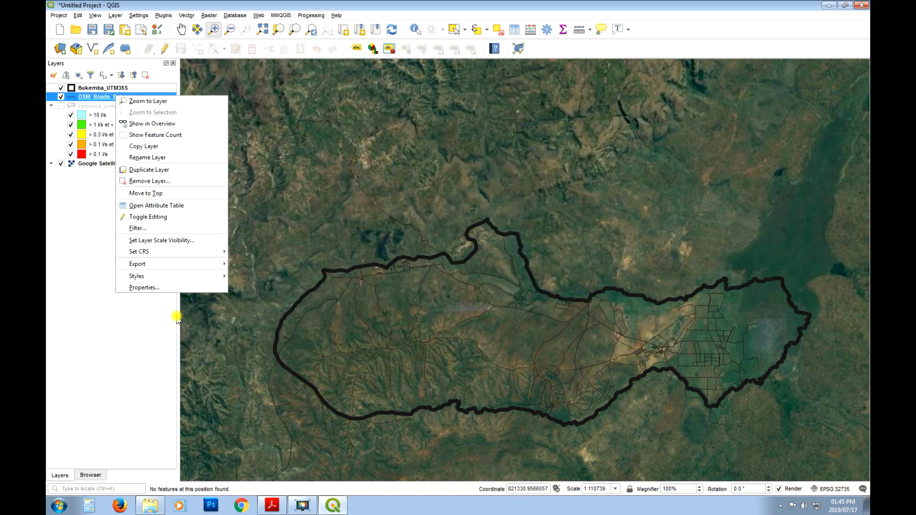
pyautogui.click(162, 288)
pyautogui.click(435, 200)
pyautogui.moveTo(477, 154); pyautogui.dragTo(329, 93)
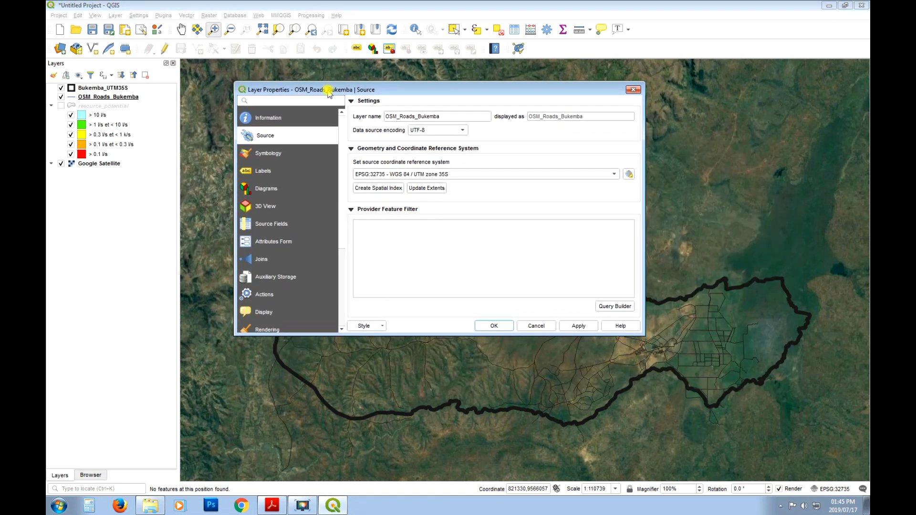
pyautogui.click(611, 306)
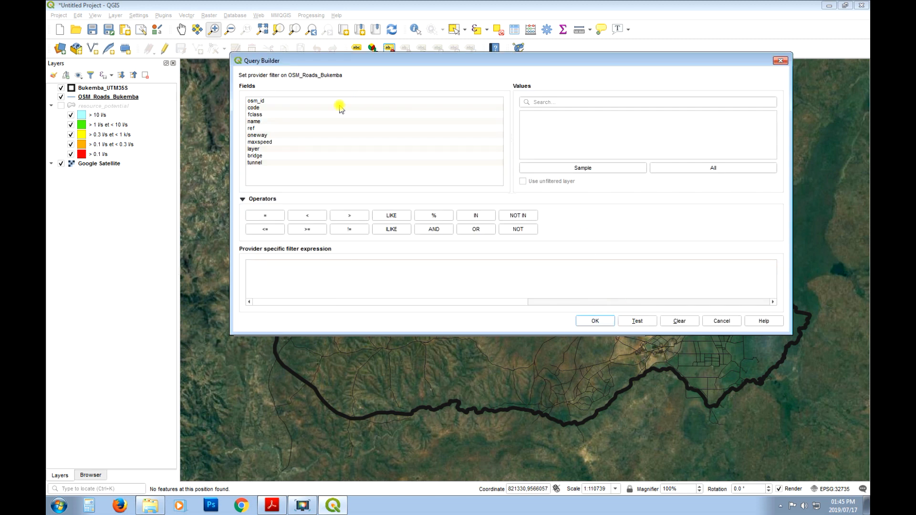
pyautogui.doubleClick(255, 115)
pyautogui.click(307, 217)
pyautogui.click(349, 215)
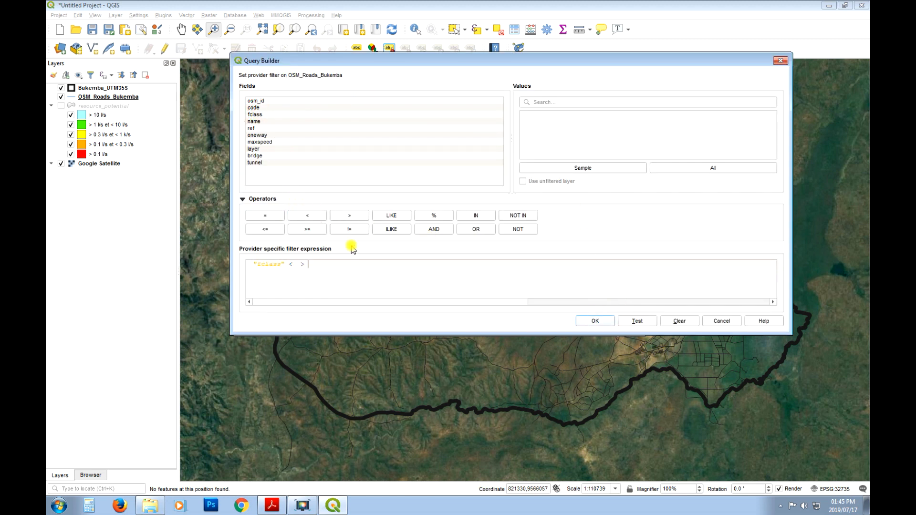
pyautogui.click(316, 265)
pyautogui.click(692, 169)
pyautogui.doubleClick(527, 116)
pyautogui.click(596, 320)
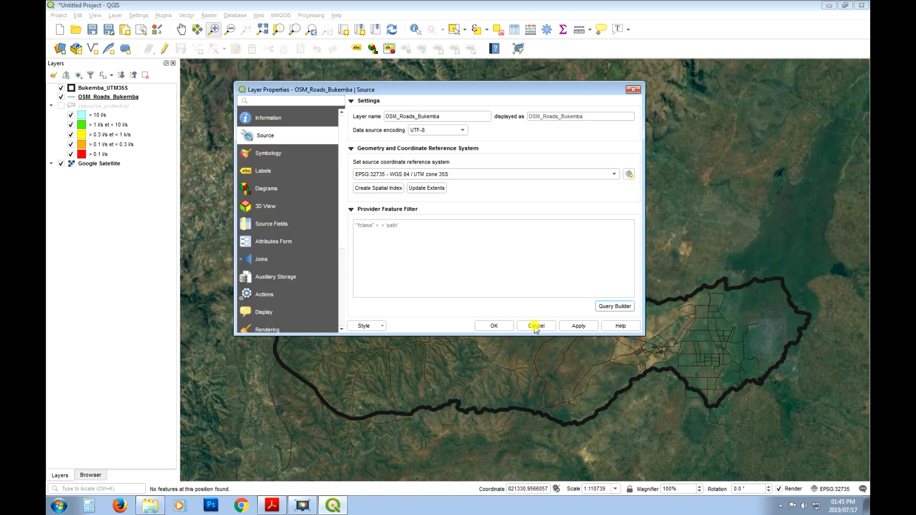
pyautogui.click(494, 326)
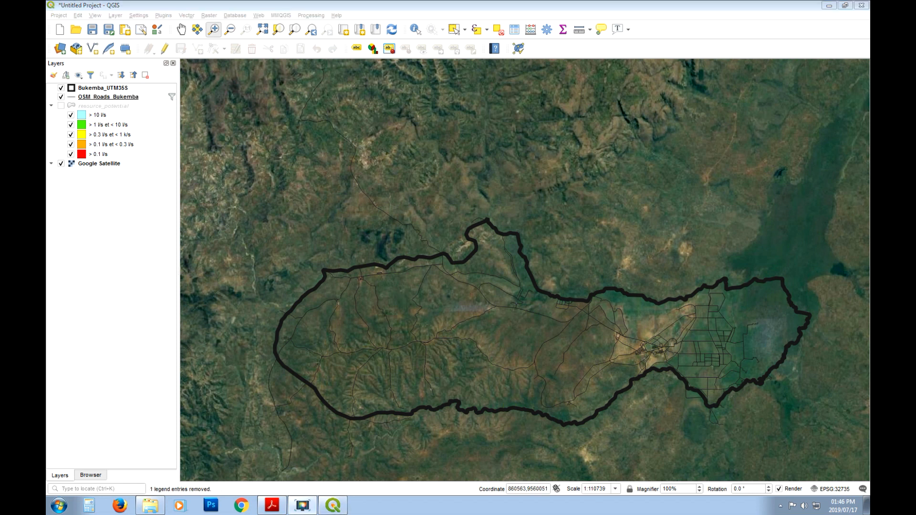
# Hide the Google Satellite basemap and briefly show the resource_potential layer under the filtered roads before hiding it again
pyautogui.click(61, 164)
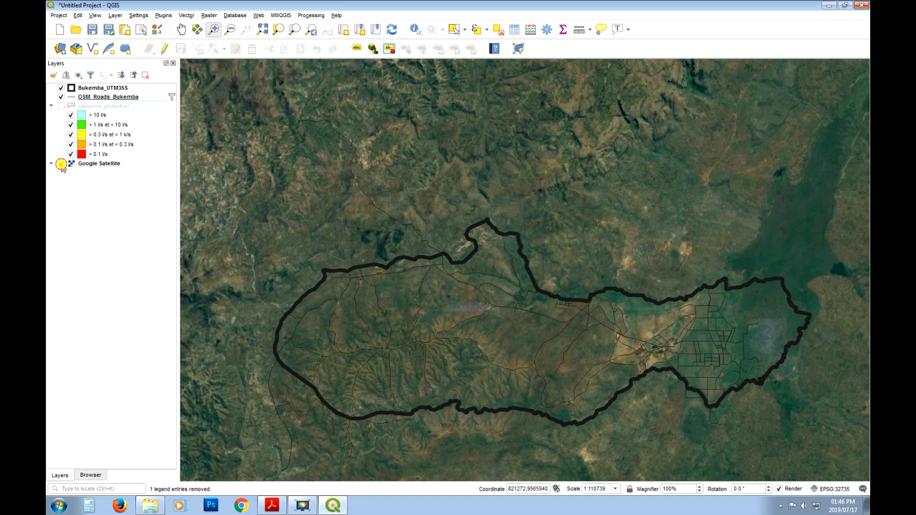
pyautogui.click(61, 106)
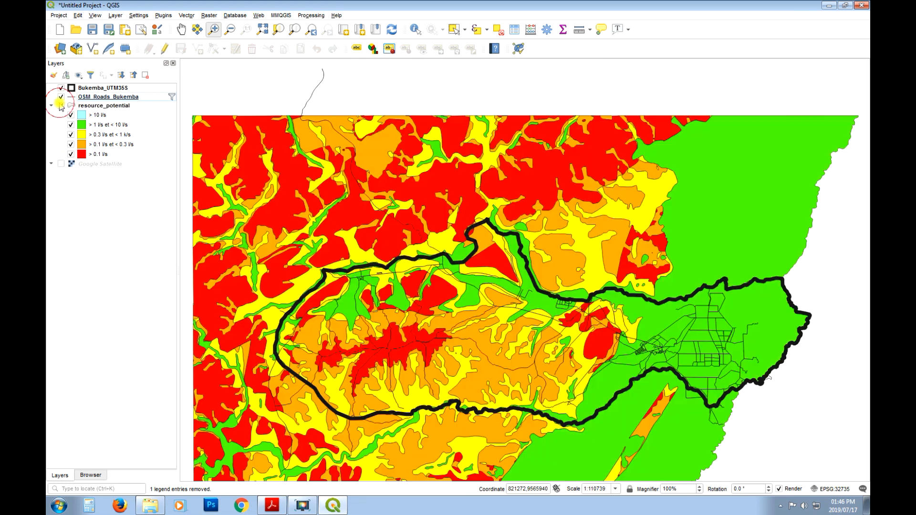
pyautogui.click(61, 106)
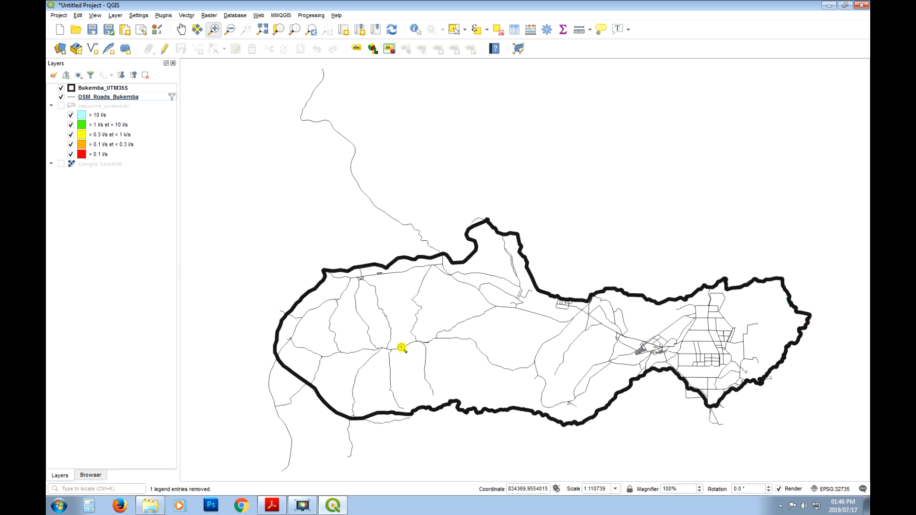
# Review the feature filter in the source properties of the OSM_Roads_Bukemba layer
pyautogui.click(125, 97)
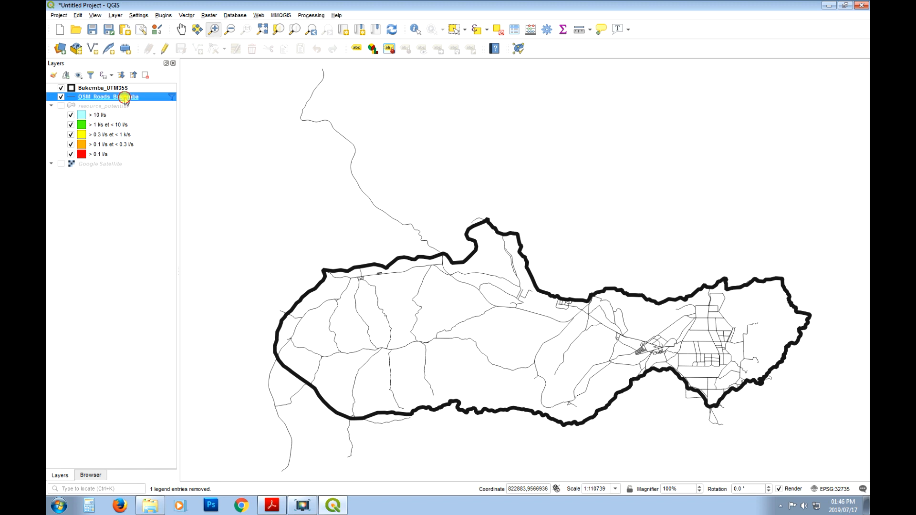
pyautogui.rightClick(125, 98)
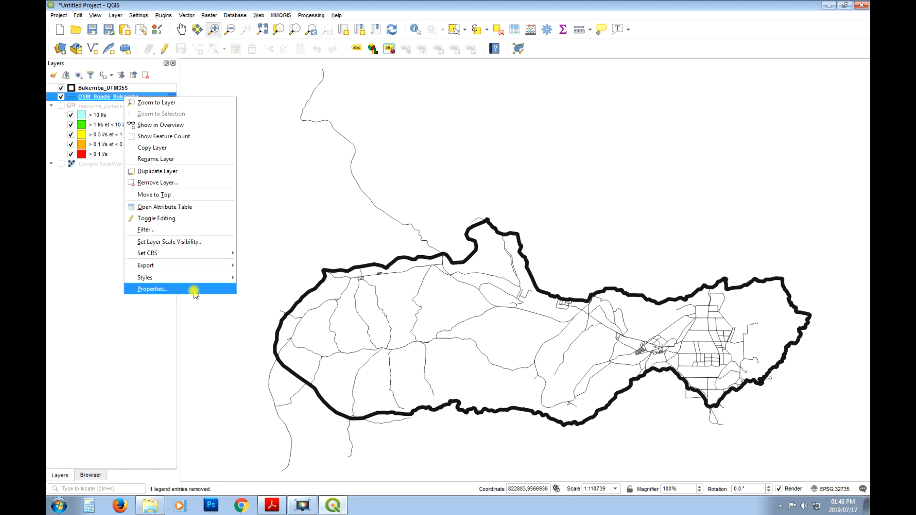
pyautogui.click(151, 289)
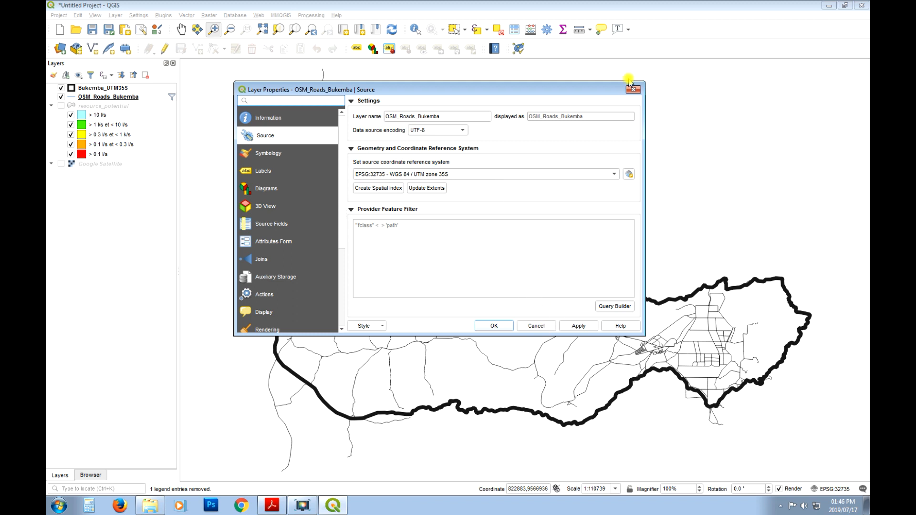
pyautogui.click(536, 326)
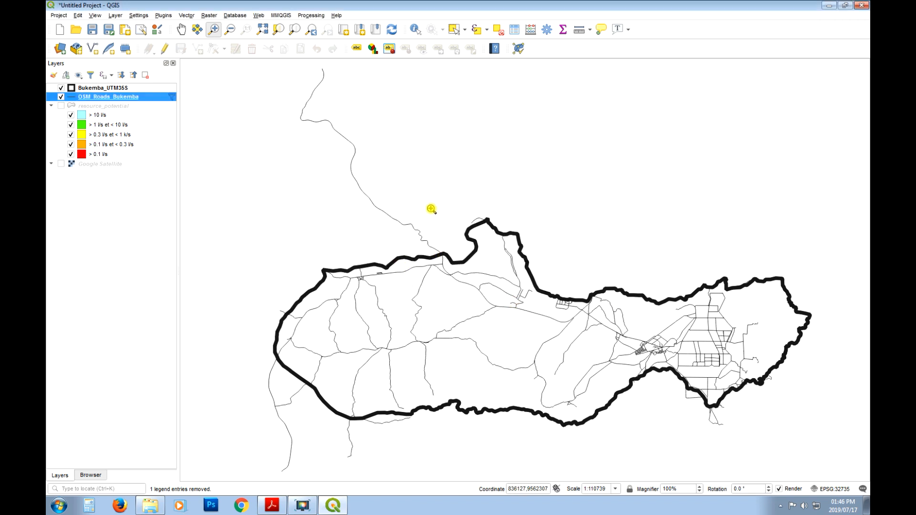
# Buffer the OSM_Roads_Bukemba layer by 500 meters with dissolved results, as a temporary layer
pyautogui.click(186, 16)
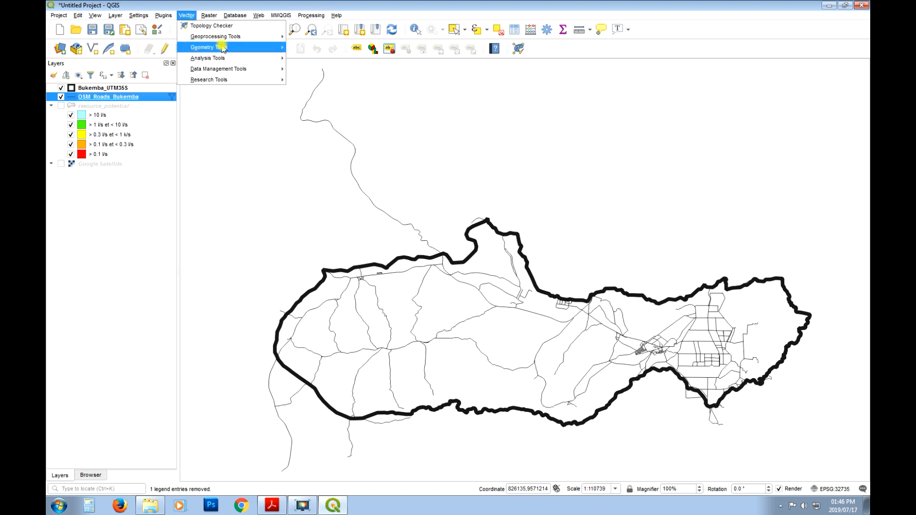
pyautogui.moveTo(215, 36)
pyautogui.click(307, 37)
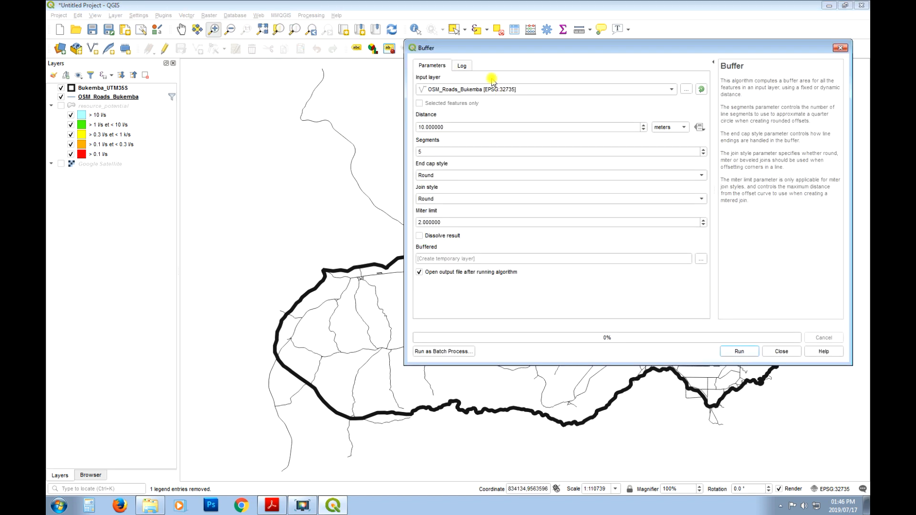
pyautogui.doubleClick(467, 126)
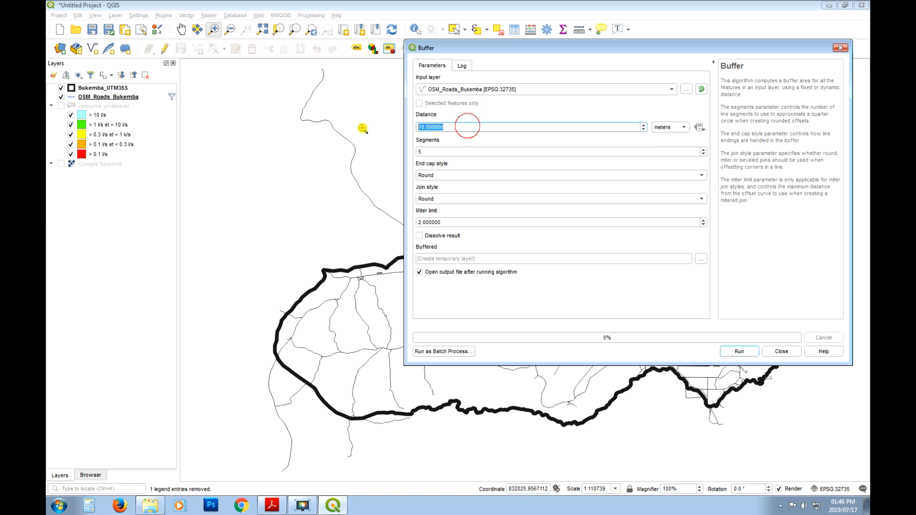
pyautogui.write('500')
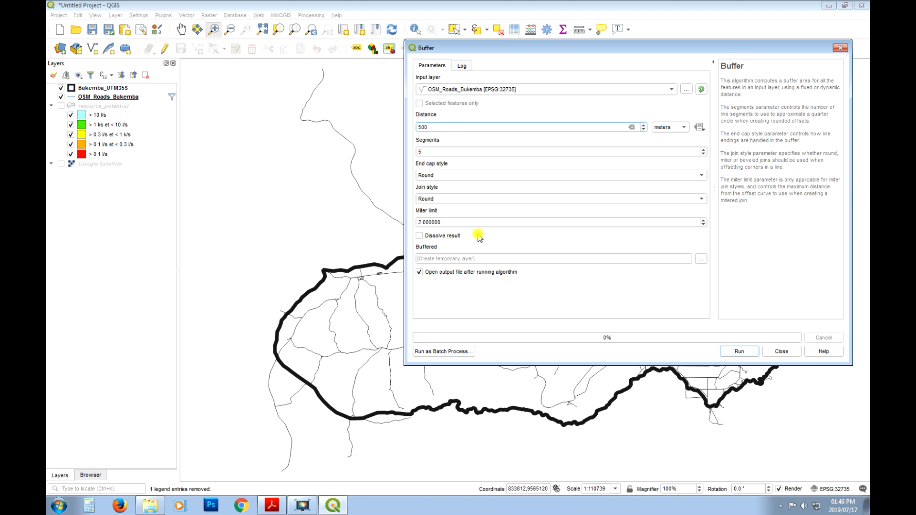
pyautogui.click(422, 237)
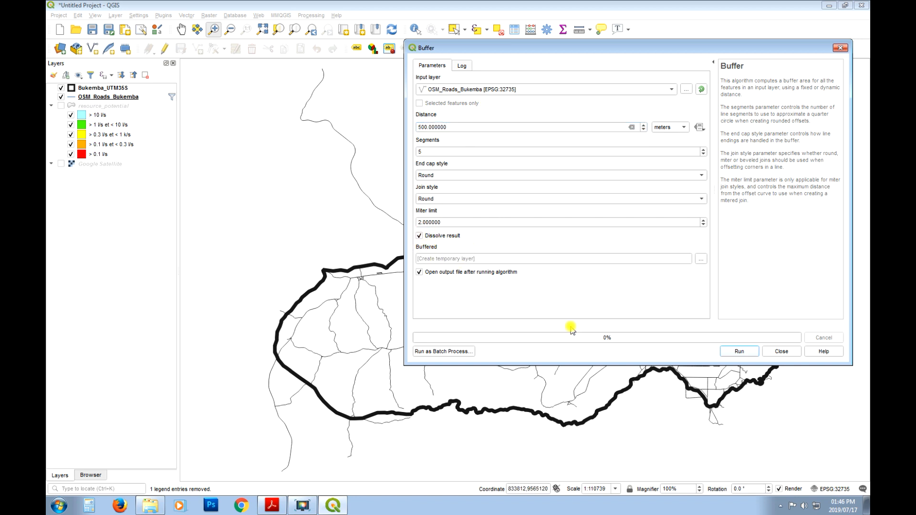
pyautogui.click(745, 355)
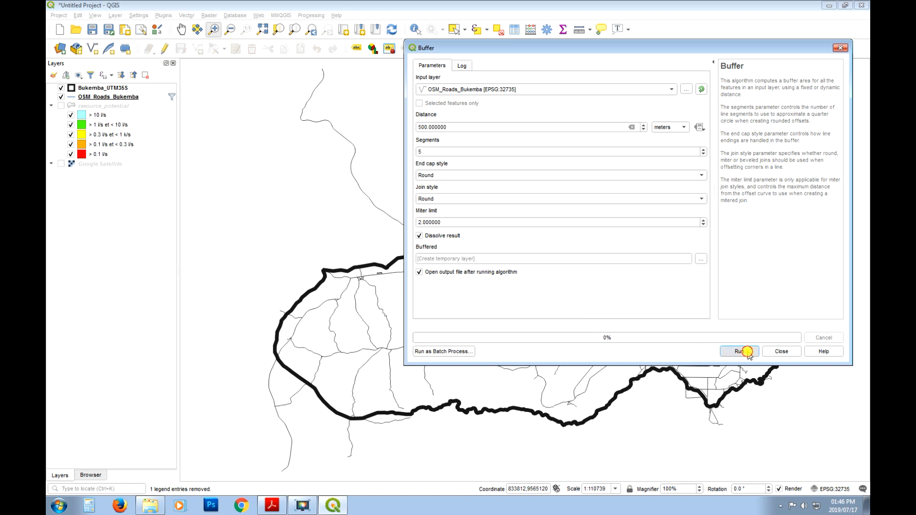
pyautogui.click(792, 354)
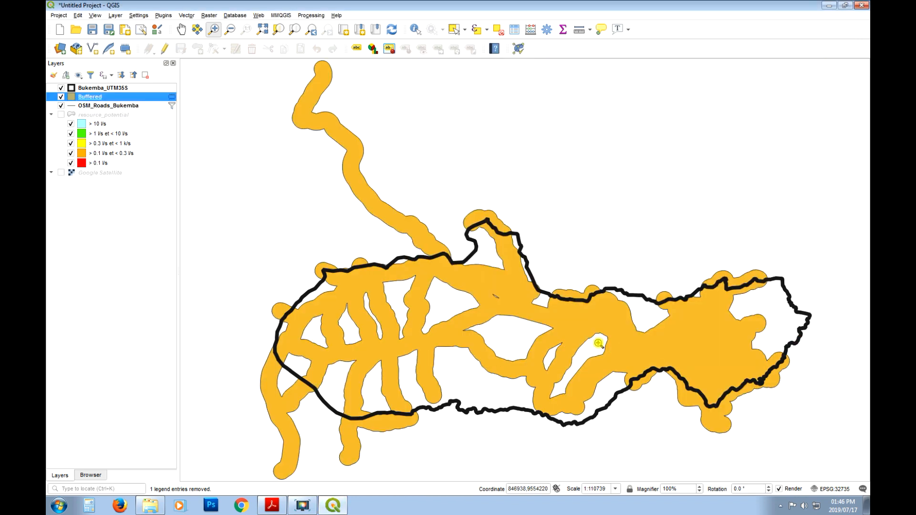
# Rename the new Buffered layer to "Road buffer 500m"
pyautogui.rightClick(100, 98)
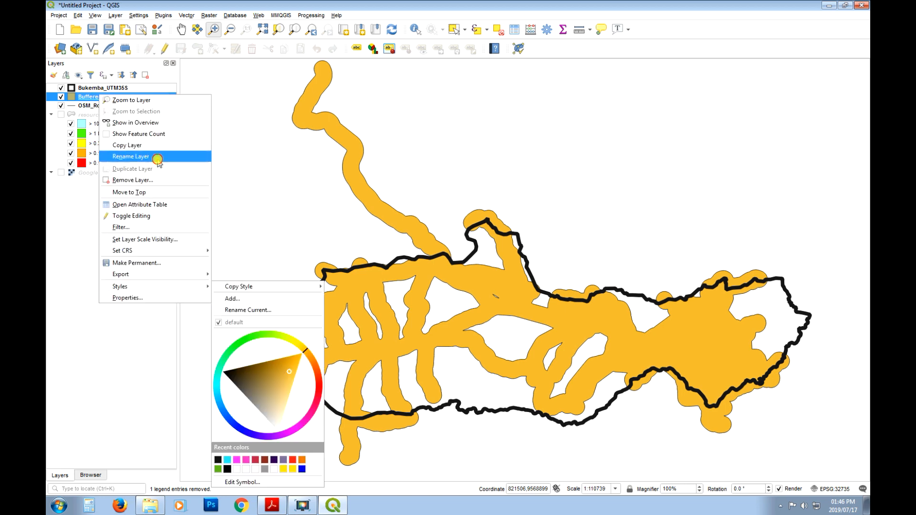
pyautogui.click(132, 156)
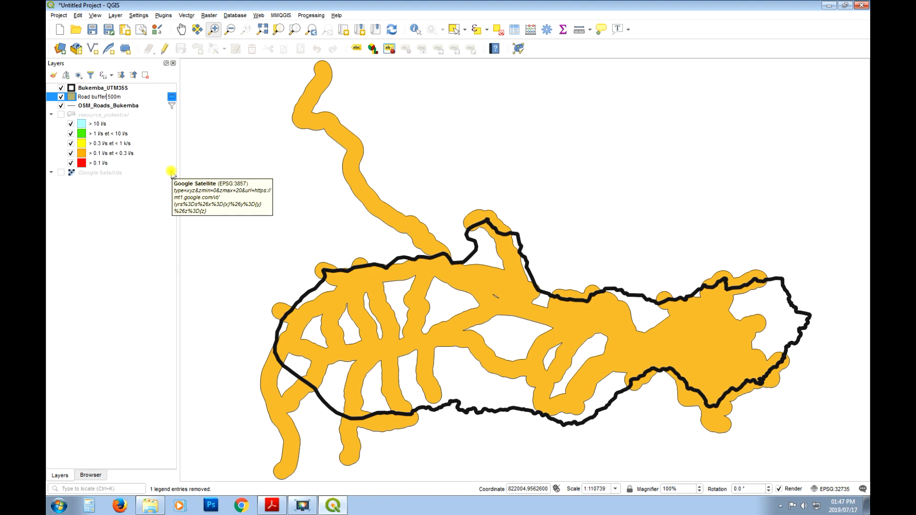
pyautogui.press('Return')
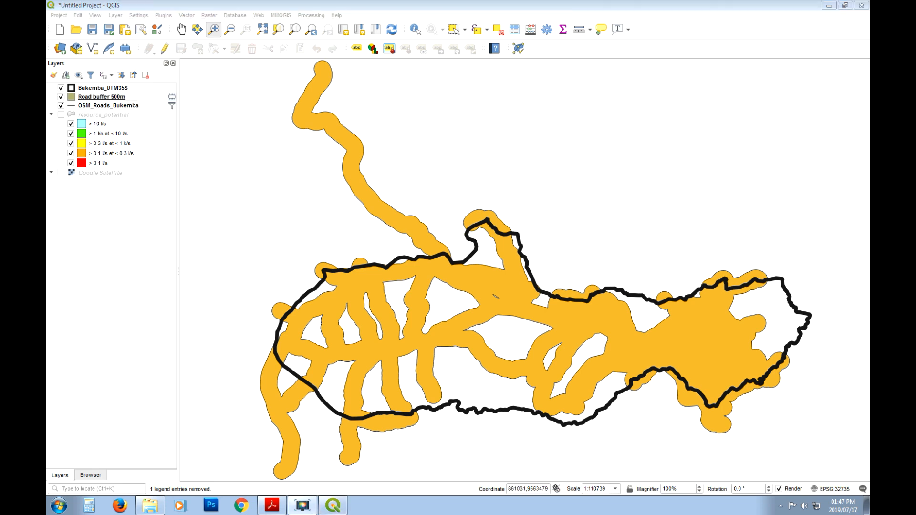
# Show the resource_potential layer and move Road buffer 500m below OSM_Roads_Bukemba in the layer order
pyautogui.click(60, 115)
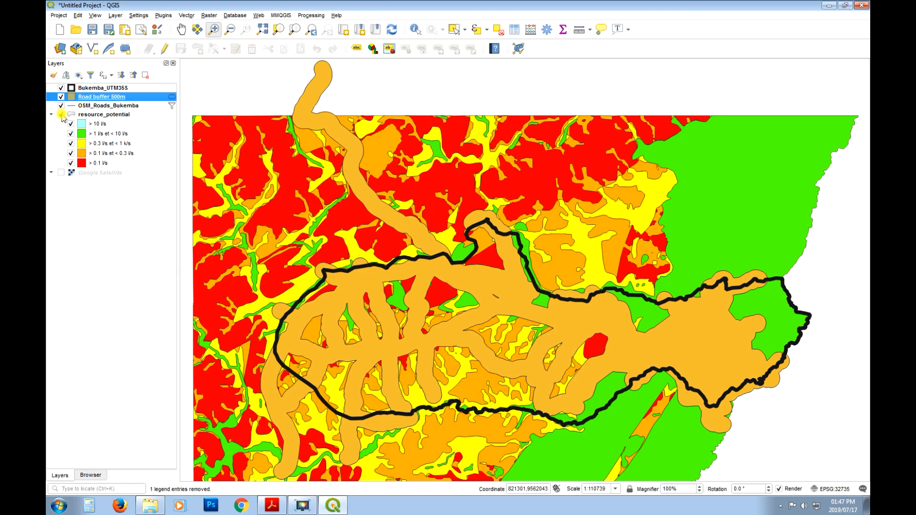
pyautogui.click(104, 116)
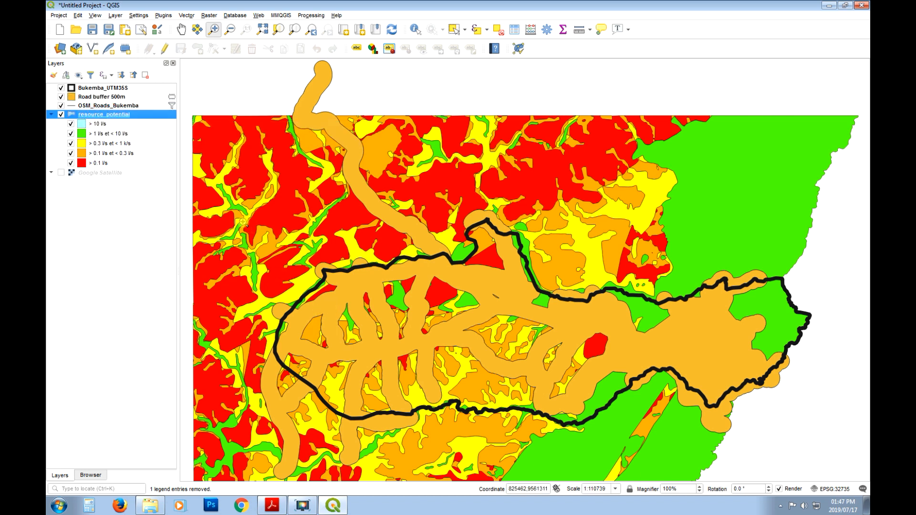
pyautogui.moveTo(109, 97); pyautogui.dragTo(109, 110)
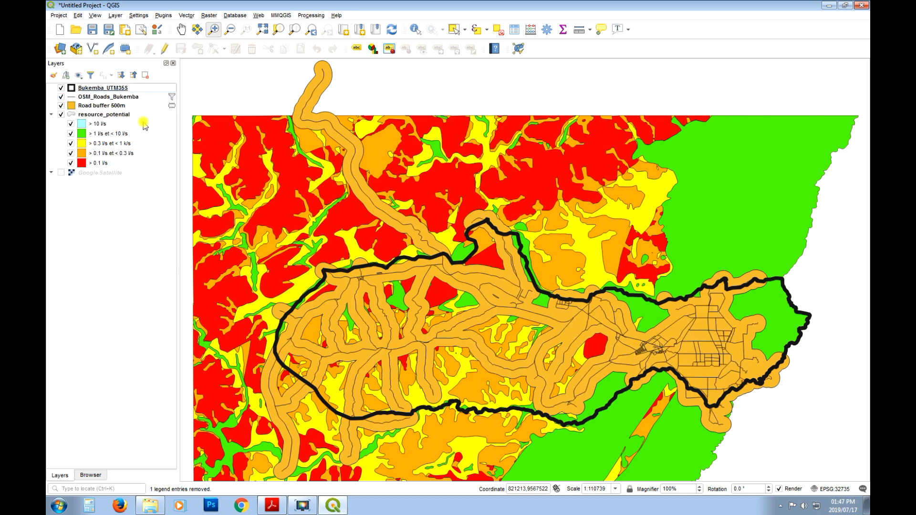
# Clip the resource_potential layer with Road buffer 500m as the overlay, saving the result as a temporary layer
pyautogui.click(192, 17)
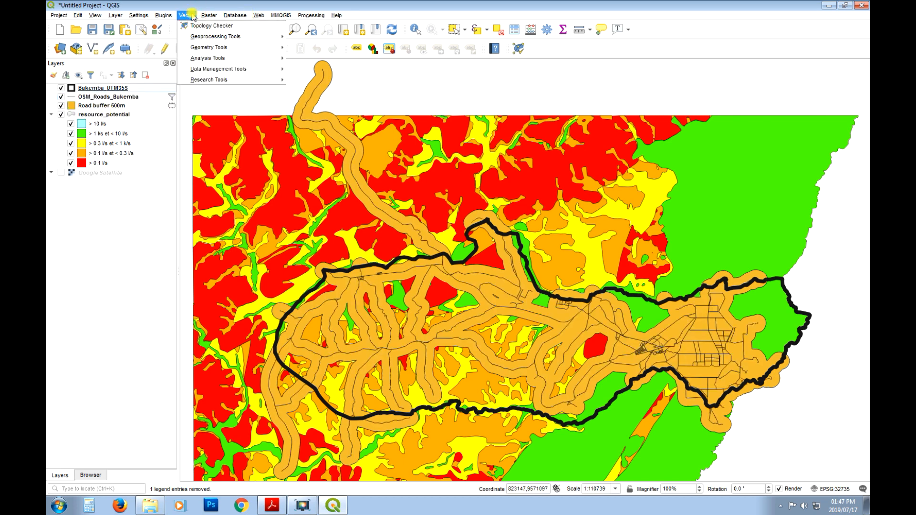
pyautogui.moveTo(243, 36)
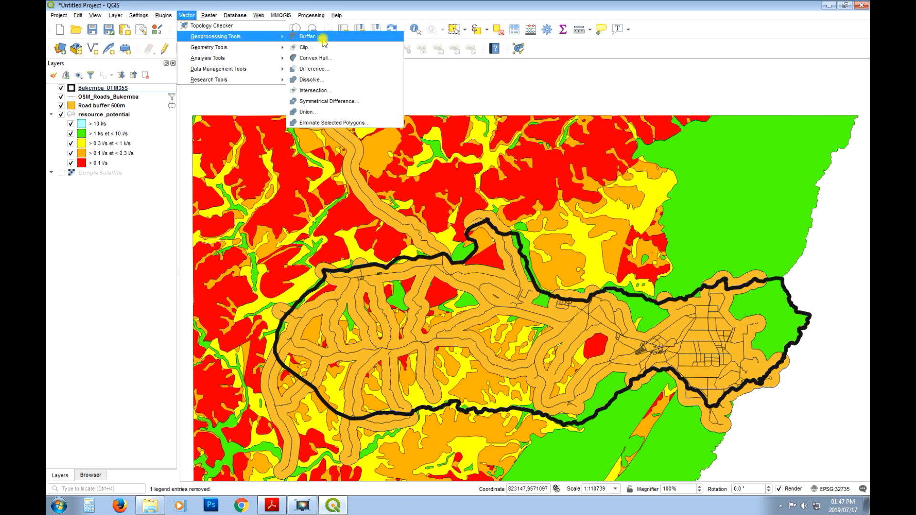
pyautogui.click(325, 48)
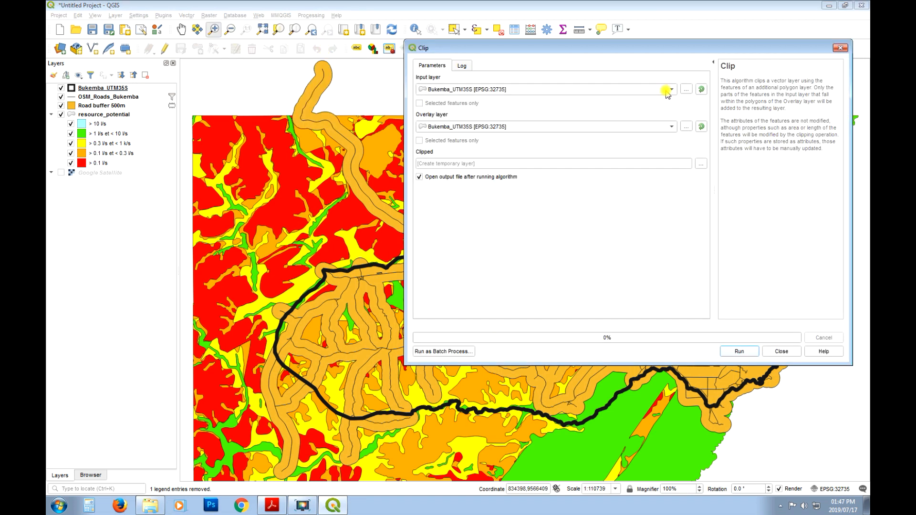
pyautogui.click(669, 90)
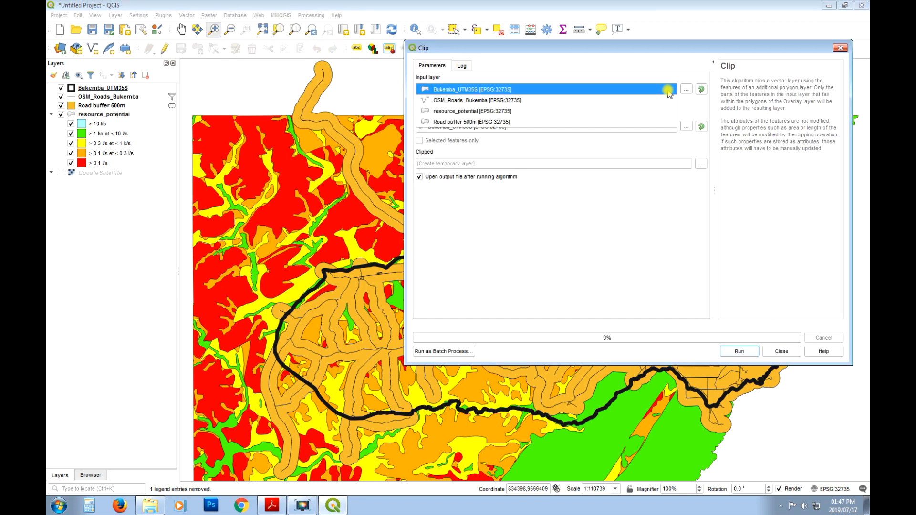
pyautogui.click(540, 111)
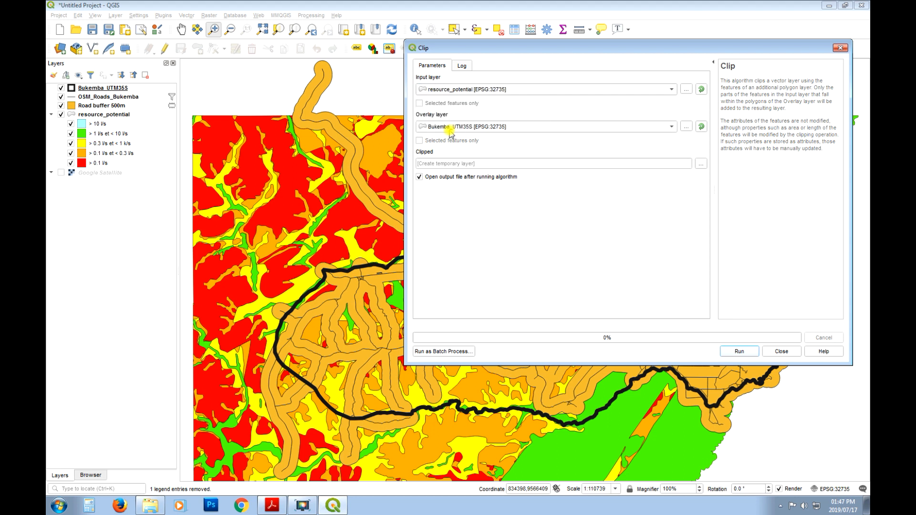
pyautogui.click(671, 127)
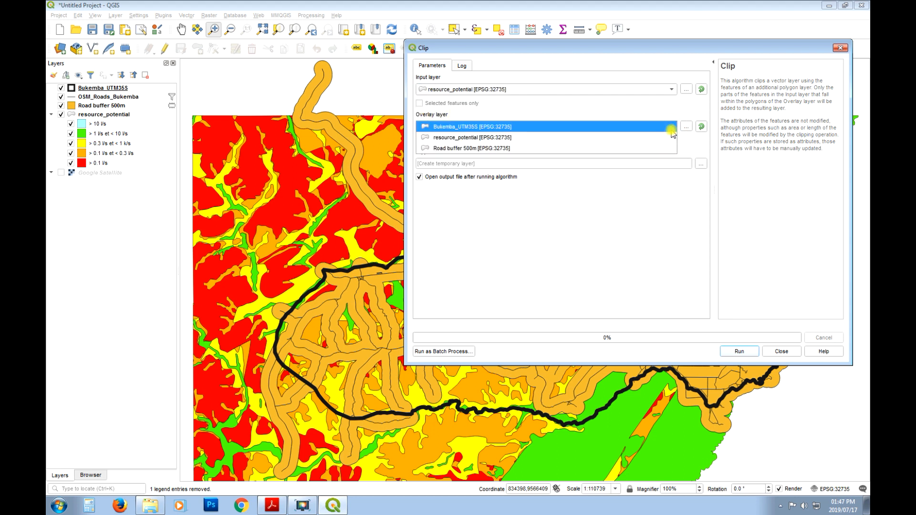
pyautogui.click(462, 148)
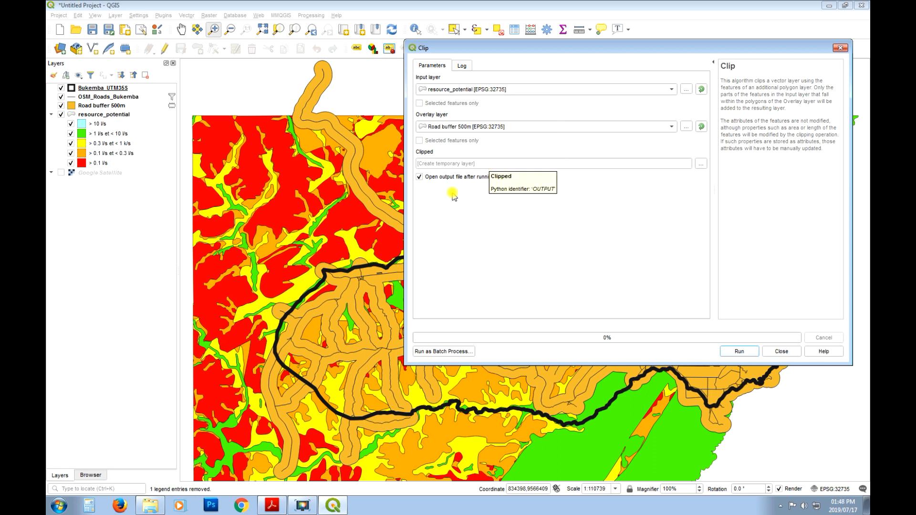
pyautogui.click(739, 352)
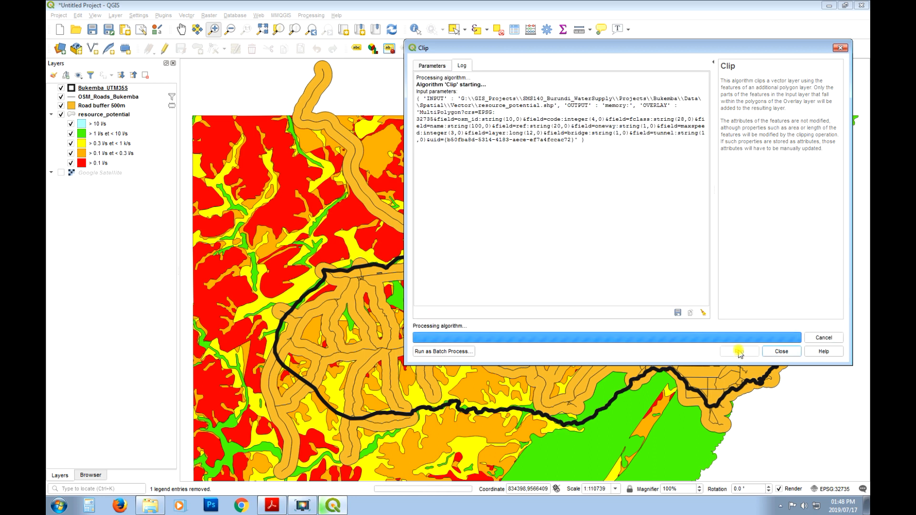
pyautogui.click(781, 351)
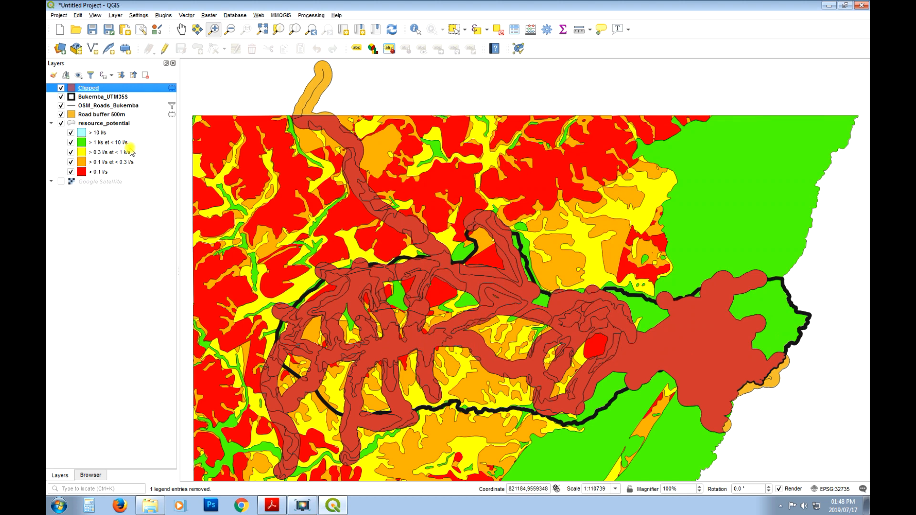
# Copy the style of the resource_potential layer and paste its symbology onto the Clipped layer
pyautogui.rightClick(96, 125)
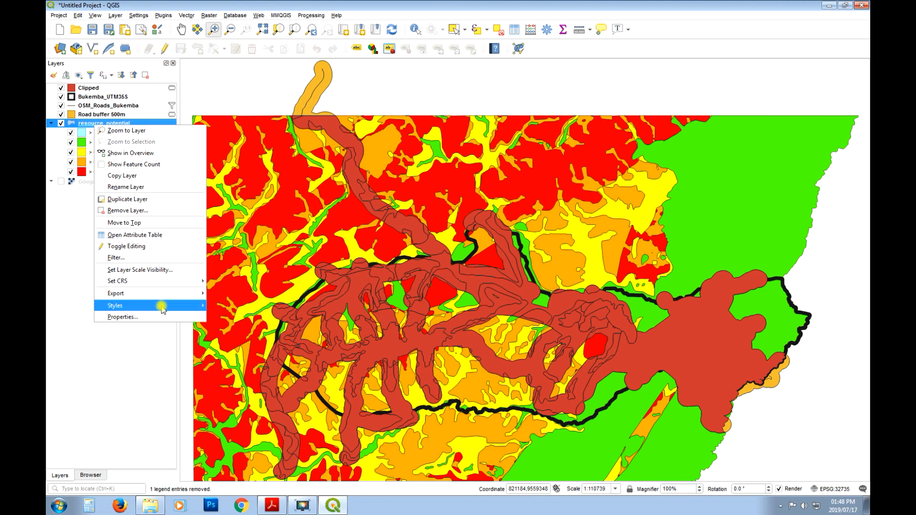
pyautogui.moveTo(163, 307)
pyautogui.moveTo(260, 307)
pyautogui.click(317, 329)
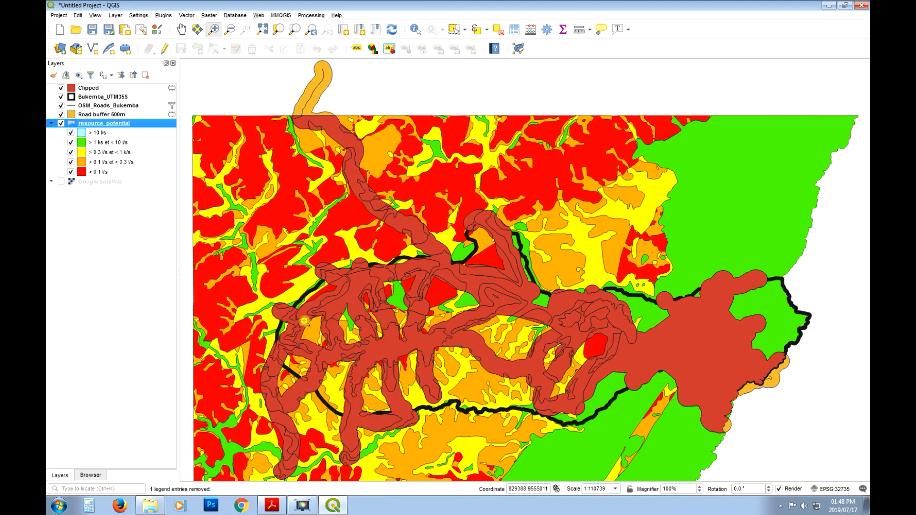
pyautogui.click(112, 85)
pyautogui.rightClick(98, 86)
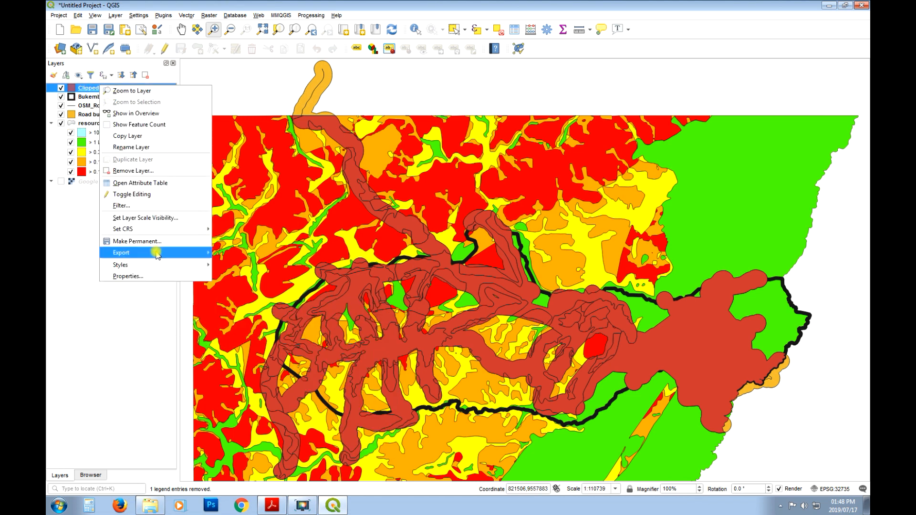
pyautogui.moveTo(162, 258)
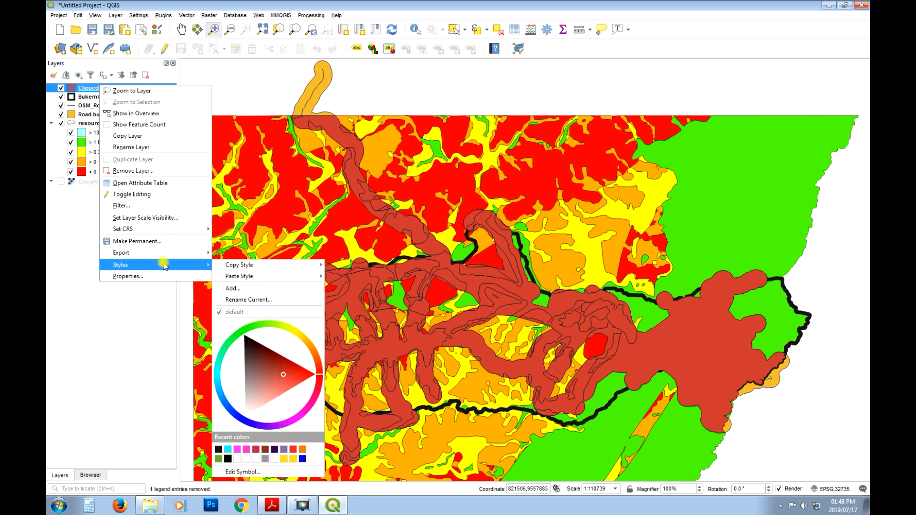
pyautogui.moveTo(307, 276)
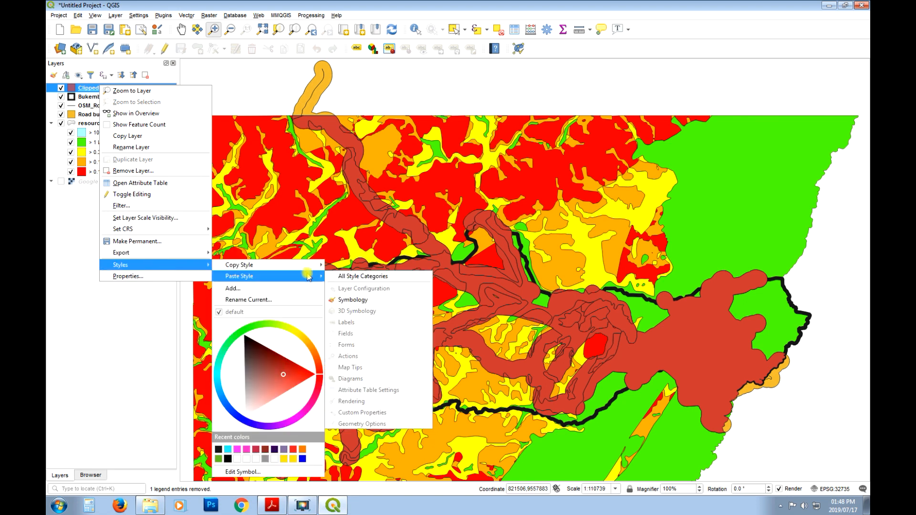
pyautogui.click(365, 299)
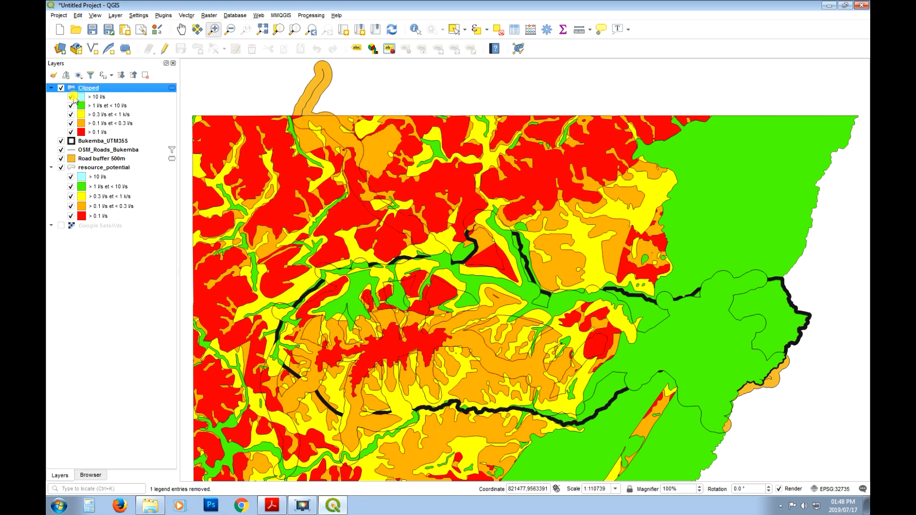
# Hide the resource_potential layer and move the Clipped layer below Road buffer 500m in the layer order
pyautogui.click(61, 167)
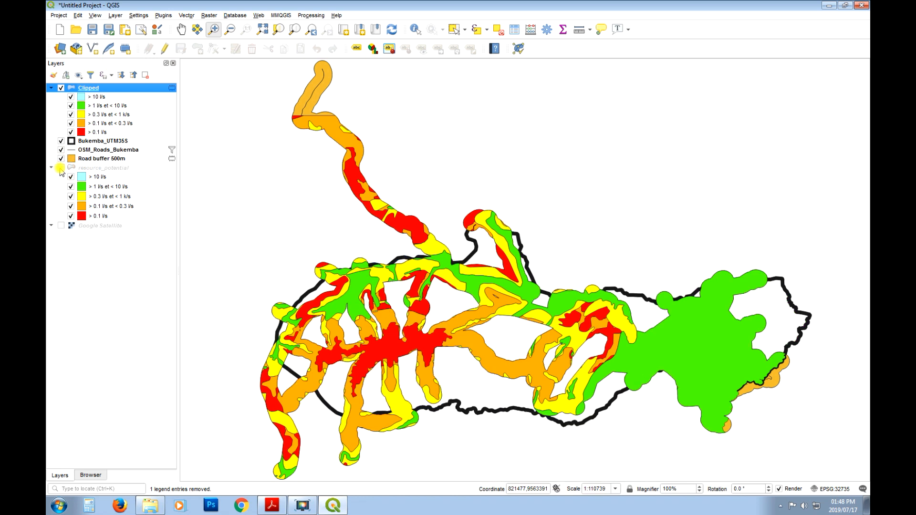
pyautogui.click(61, 167)
pyautogui.click(60, 167)
pyautogui.moveTo(101, 88); pyautogui.dragTo(111, 171)
# Rename the Clipped layer to "Resource Potential Clipped"
pyautogui.click(87, 115)
pyautogui.rightClick(87, 115)
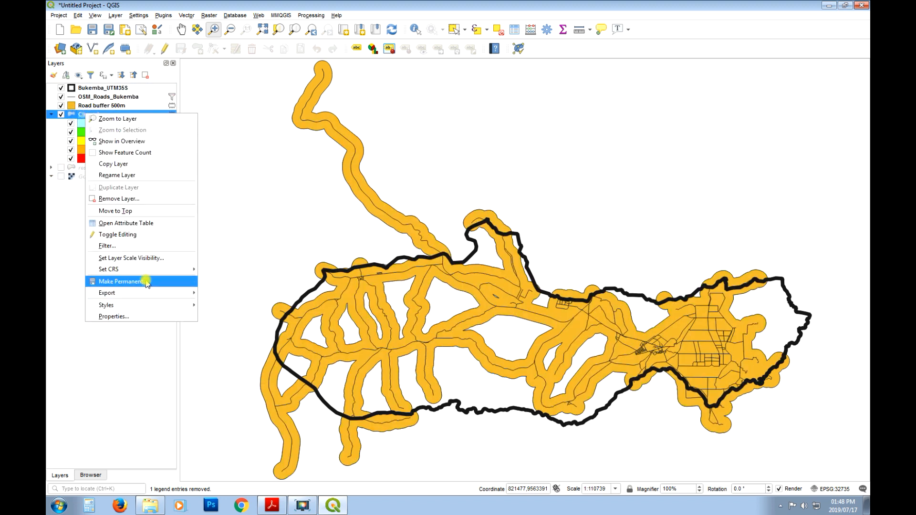
pyautogui.click(143, 175)
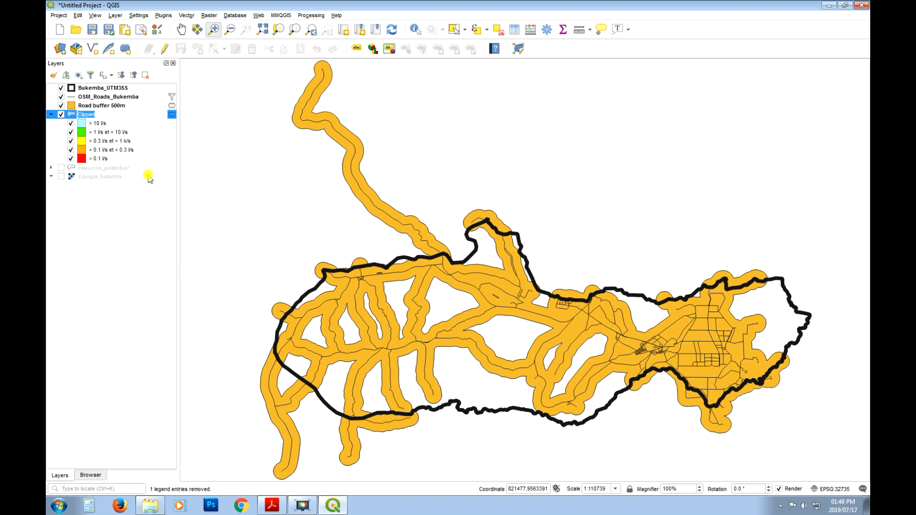
pyautogui.write('Resource Potential')
pyautogui.click(120, 208)
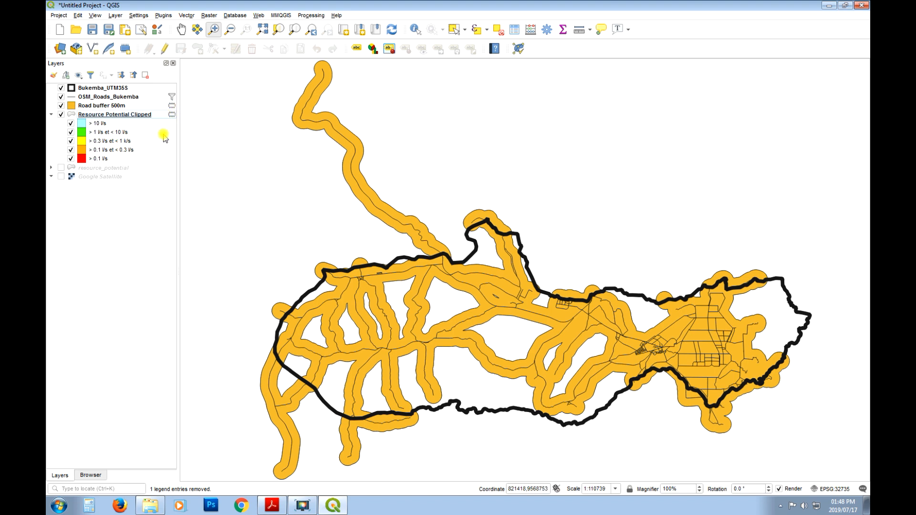
# Hide the Road buffer 500m layer so the clipped resource potential layer can be seen
pyautogui.moveTo(171, 112)
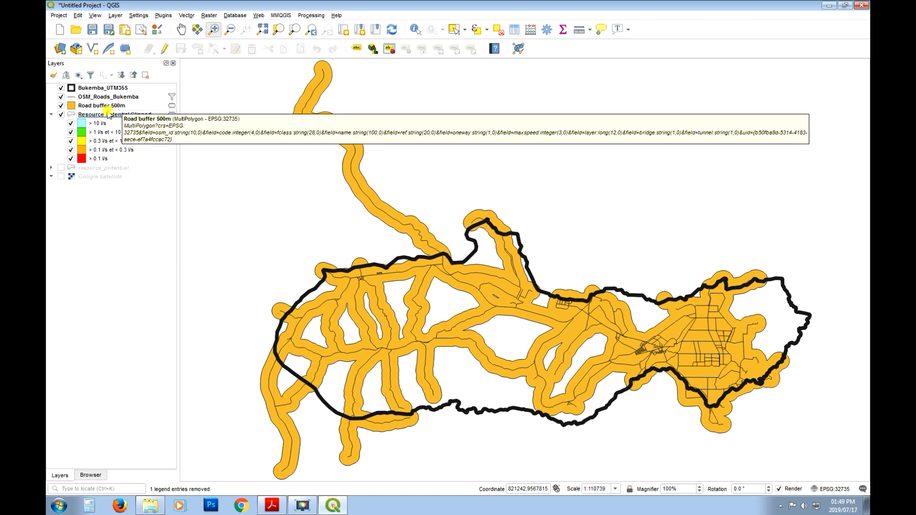
pyautogui.click(61, 106)
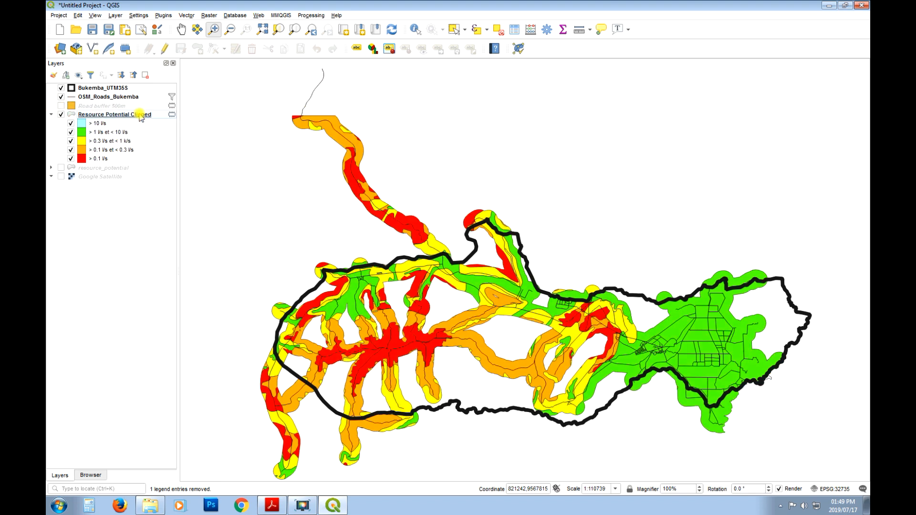
# Check the save options for making the temporary Road buffer 500m layer permanent, without saving it
pyautogui.click(134, 115)
pyautogui.rightClick(134, 114)
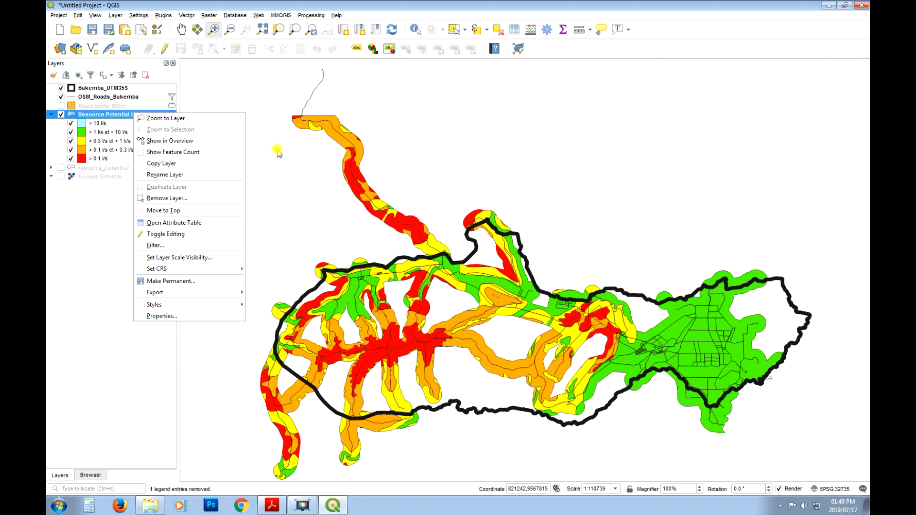
pyautogui.click(166, 79)
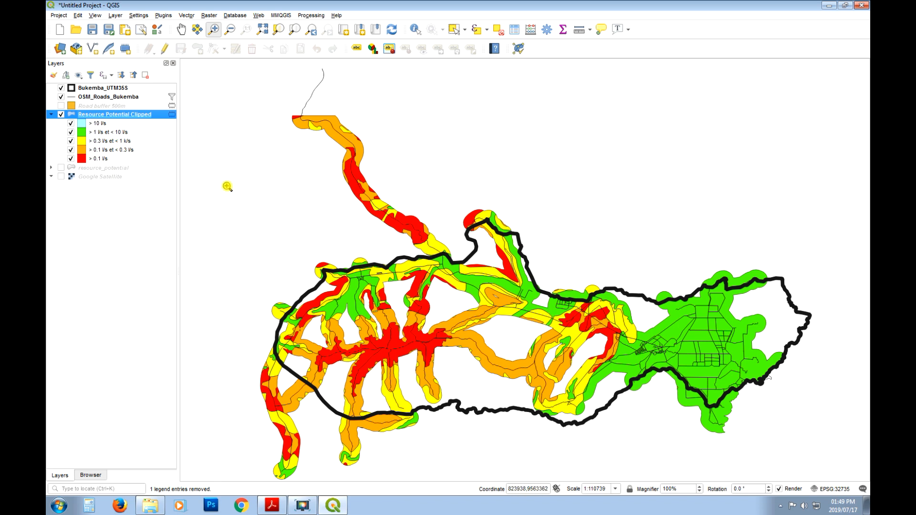
pyautogui.click(172, 106)
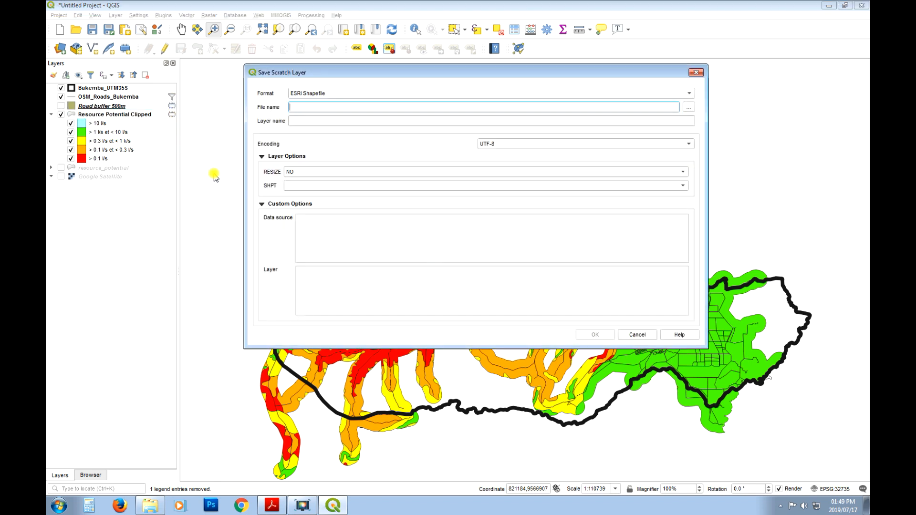
pyautogui.click(638, 334)
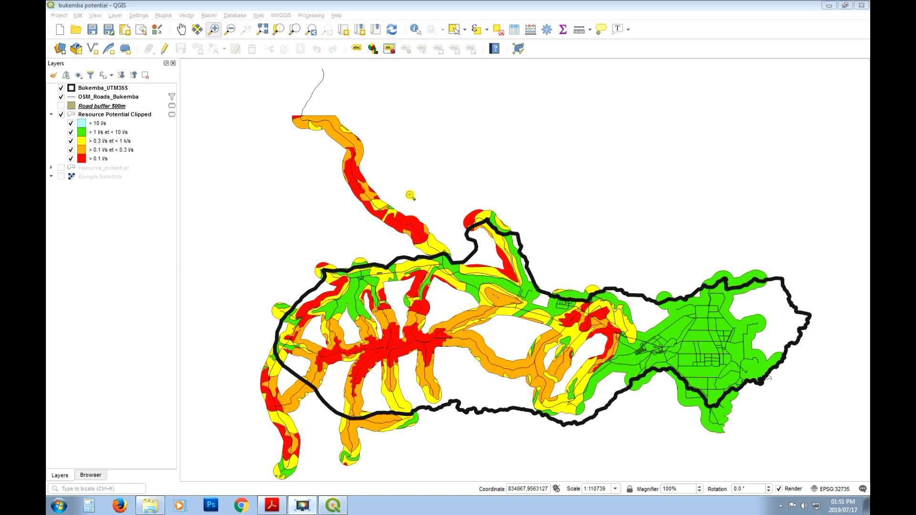
# Switch to the Acrobat Reader document and read the yield buffer definitions under Accessibility to potential ground water
pyautogui.click(274, 506)
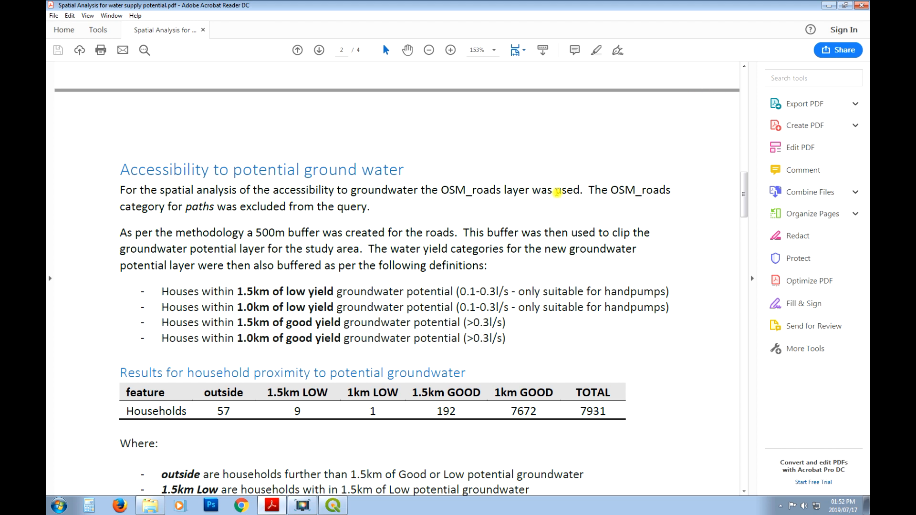
pyautogui.click(829, 6)
pyautogui.click(97, 115)
pyautogui.rightClick(98, 116)
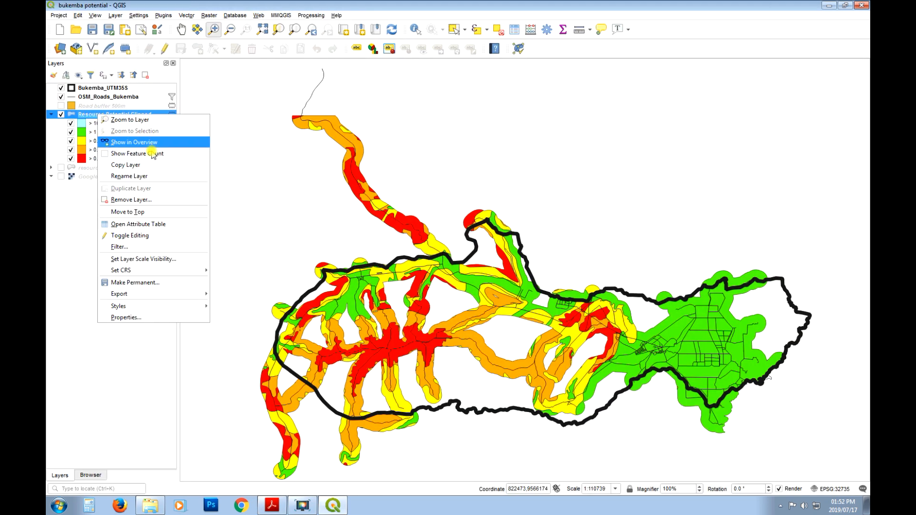
pyautogui.click(76, 217)
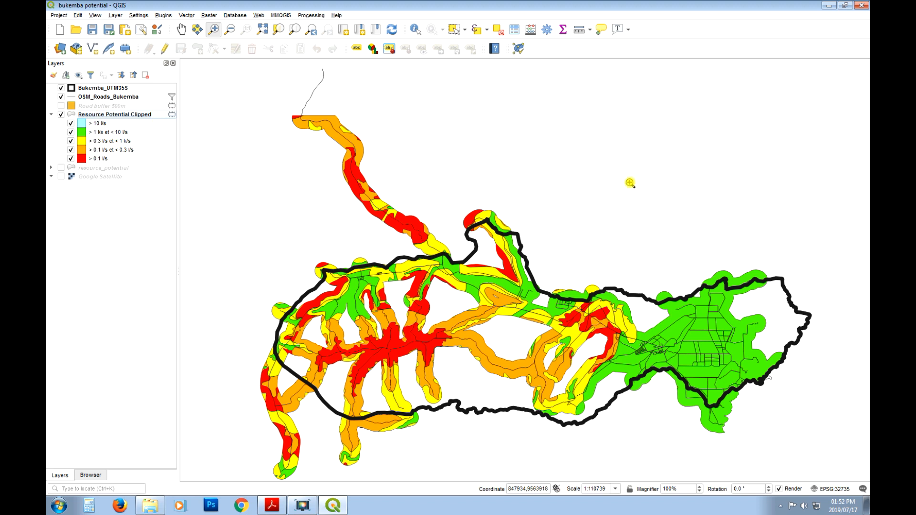
pyautogui.rightClick(97, 117)
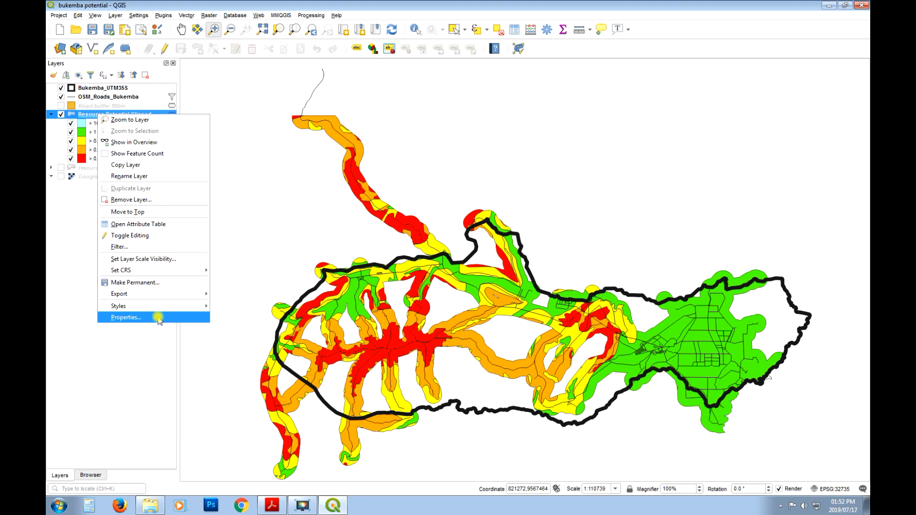
pyautogui.click(158, 318)
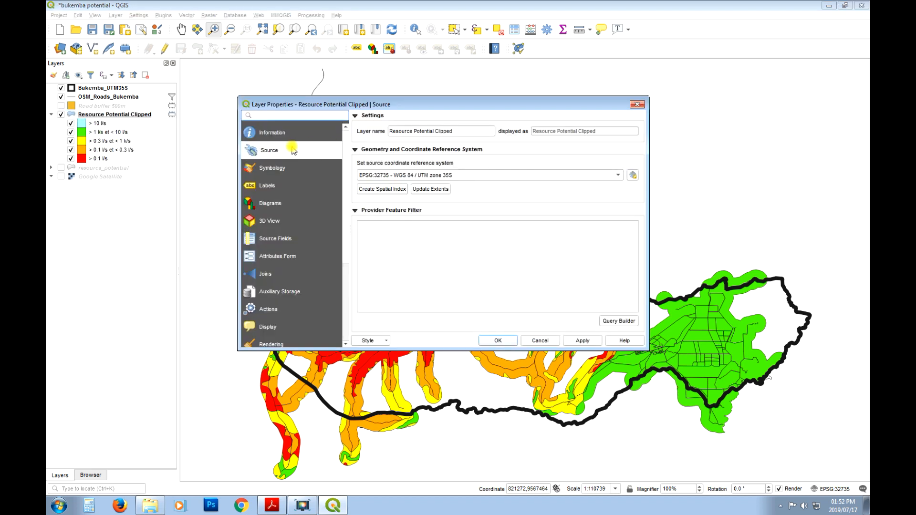
pyautogui.click(619, 321)
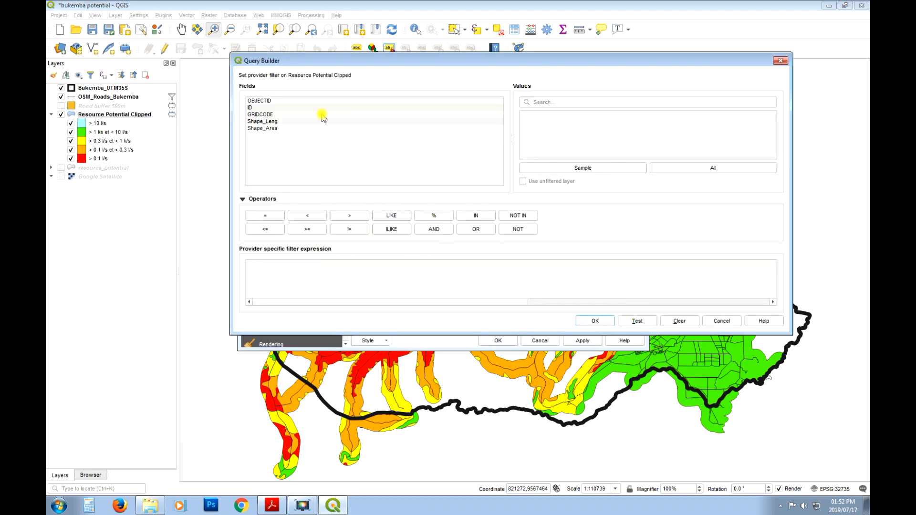
pyautogui.doubleClick(261, 114)
pyautogui.click(780, 60)
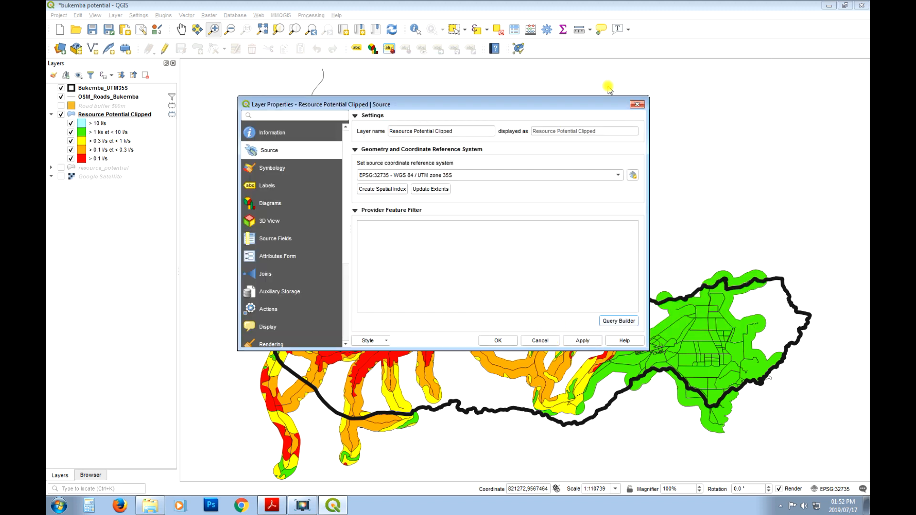
pyautogui.click(637, 104)
# Examine the symbology of the Resource Potential Clipped layer to see which GRIDCODE value each yield class uses
pyautogui.rightClick(110, 117)
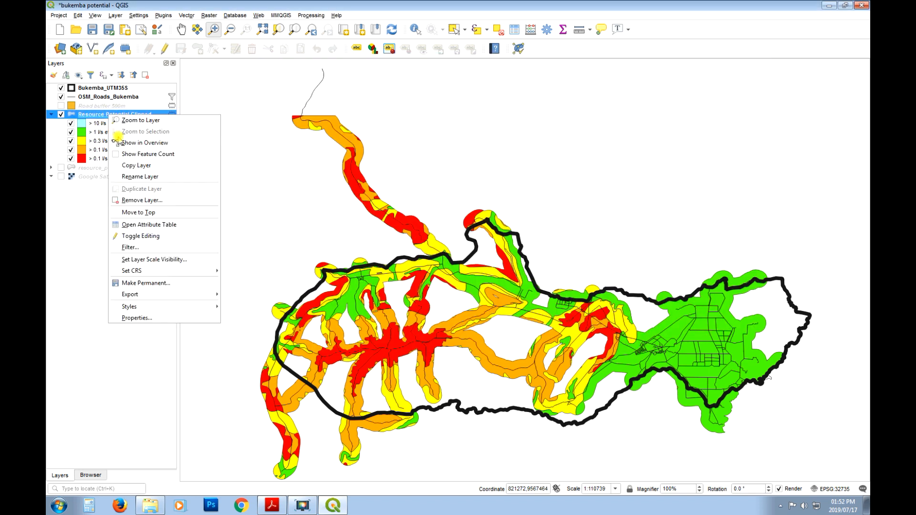
pyautogui.click(169, 317)
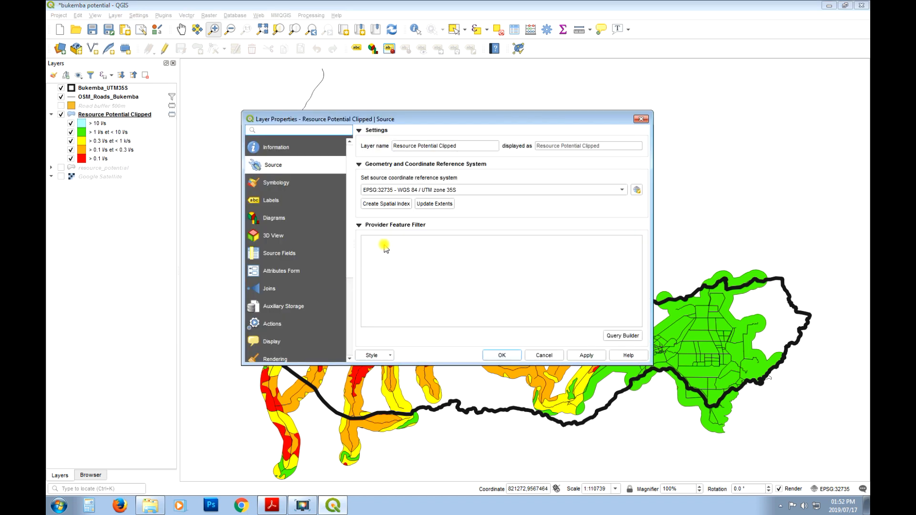
pyautogui.click(275, 190)
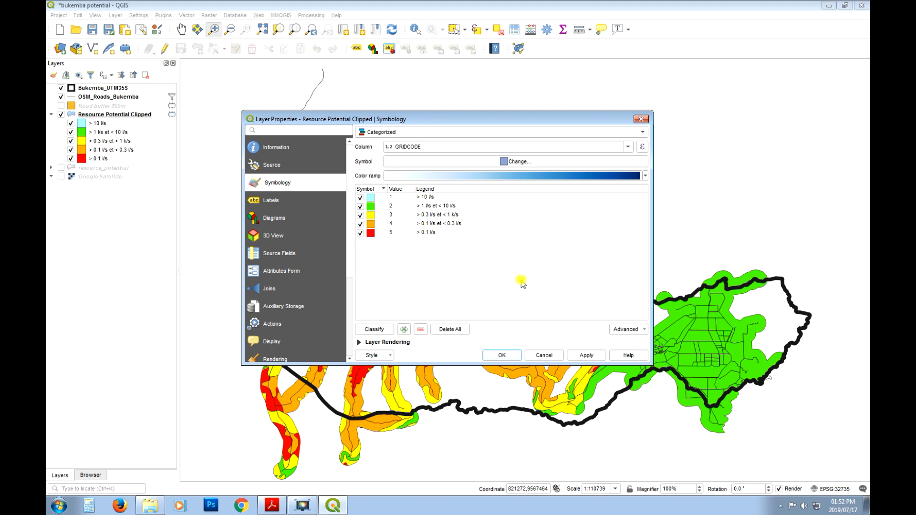
# Recheck the yield buffer definitions in the Acrobat Reader document and close the Resource Potential Clipped layer properties
pyautogui.click(272, 505)
pyautogui.click(640, 119)
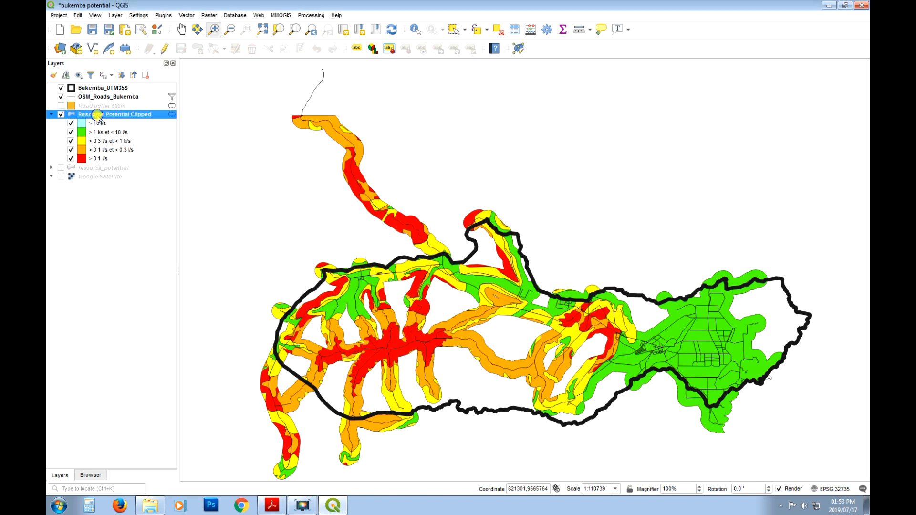
# Select the Resource Potential Clipped features that match the expression "GRIDCODE" = 4
pyautogui.rightClick(97, 115)
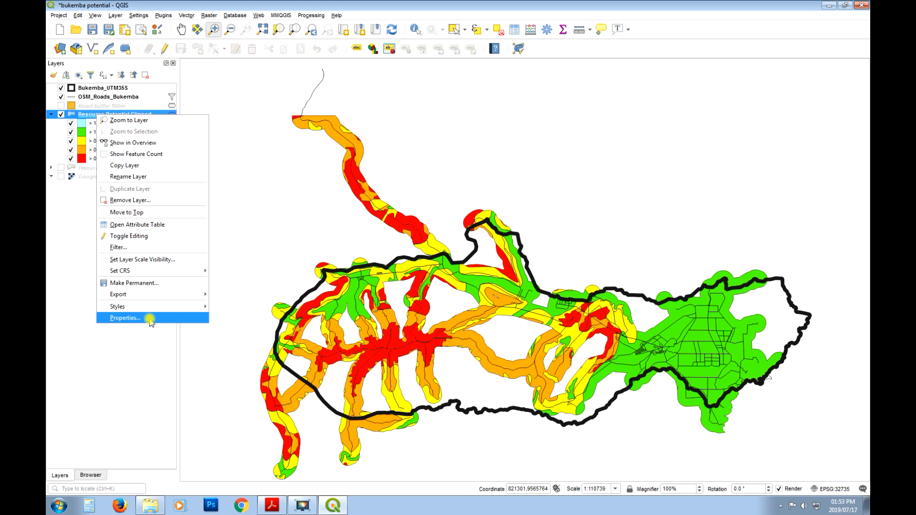
pyautogui.click(561, 47)
pyautogui.click(478, 31)
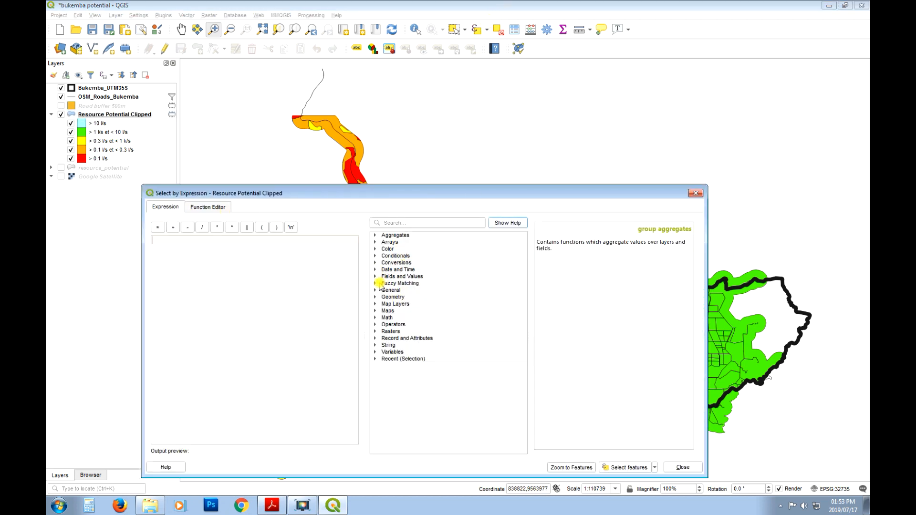
pyautogui.click(375, 277)
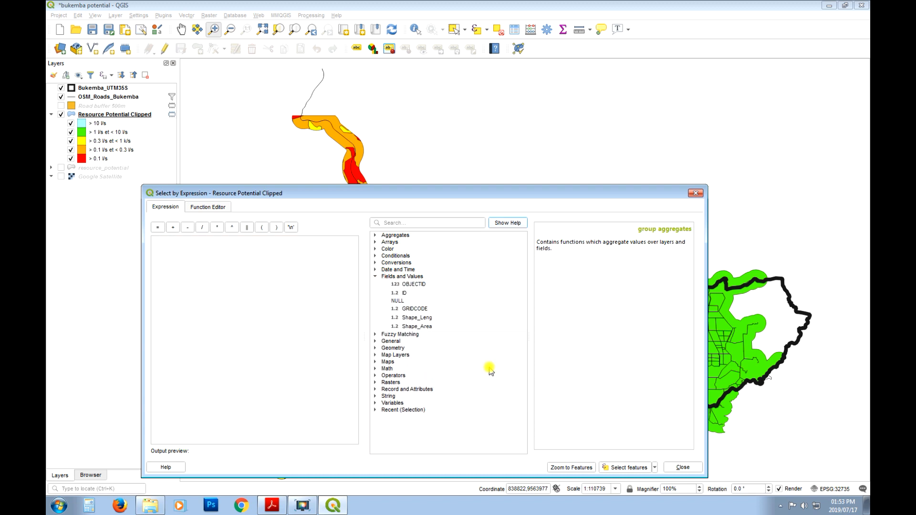
pyautogui.doubleClick(418, 309)
pyautogui.doubleClick(162, 227)
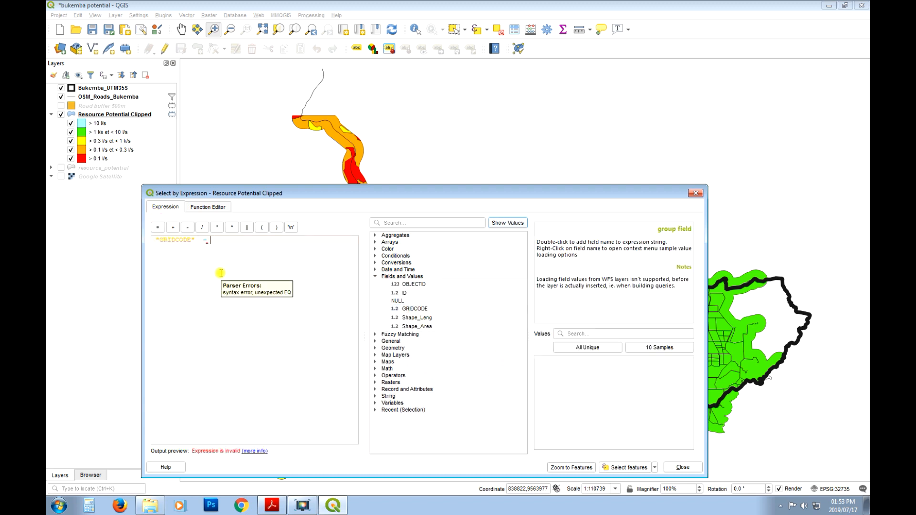
pyautogui.write('4')
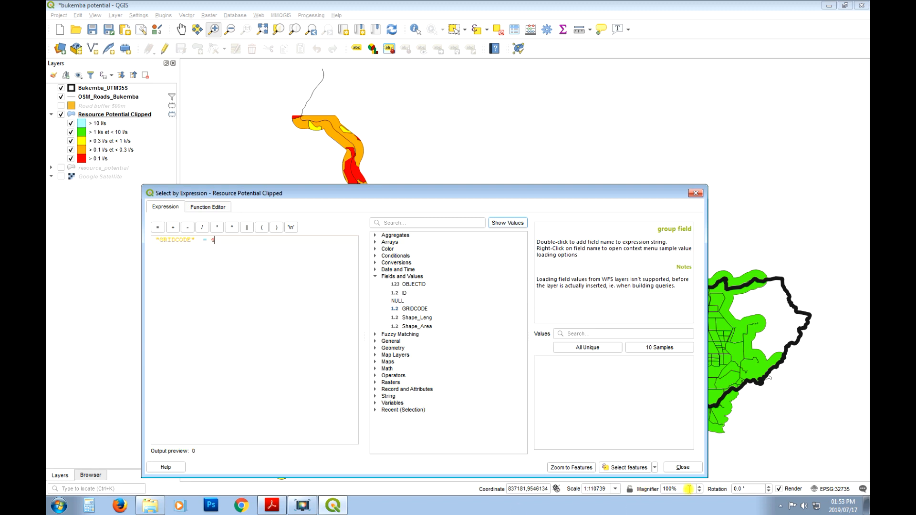
pyautogui.click(638, 468)
pyautogui.click(683, 467)
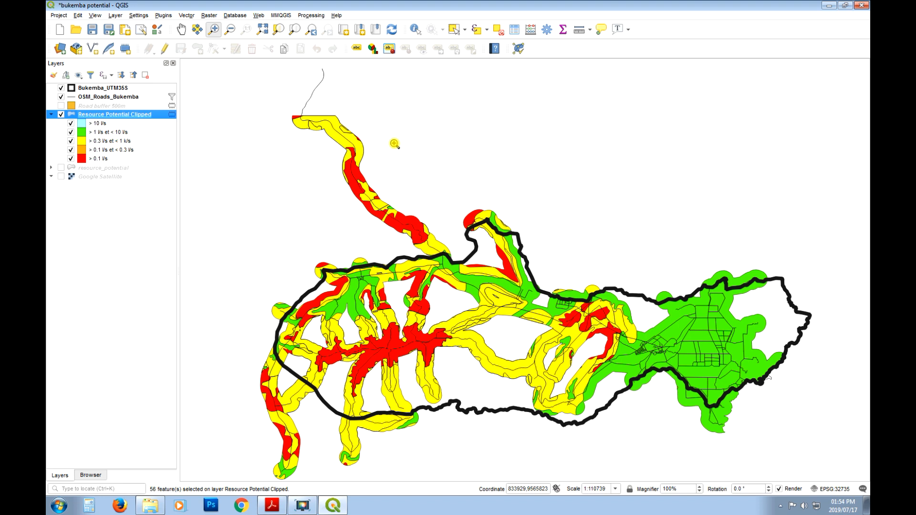
pyautogui.click(476, 29)
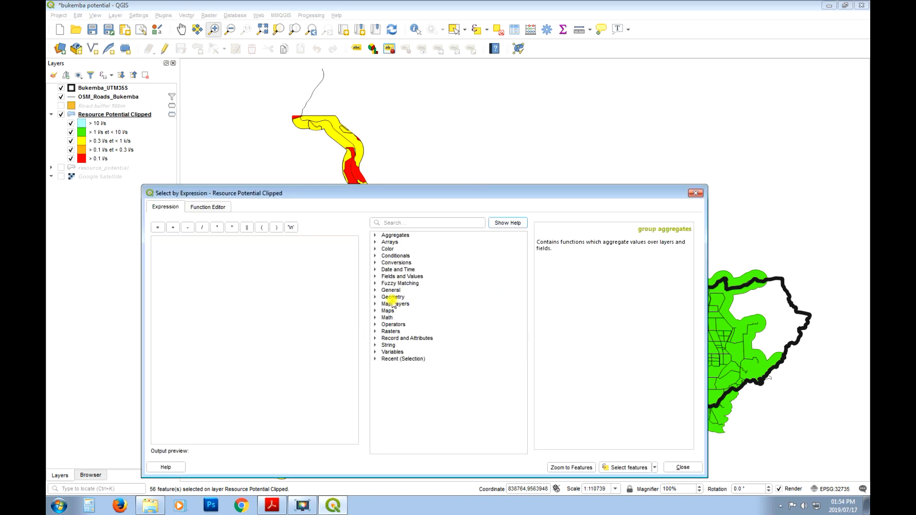
pyautogui.click(695, 193)
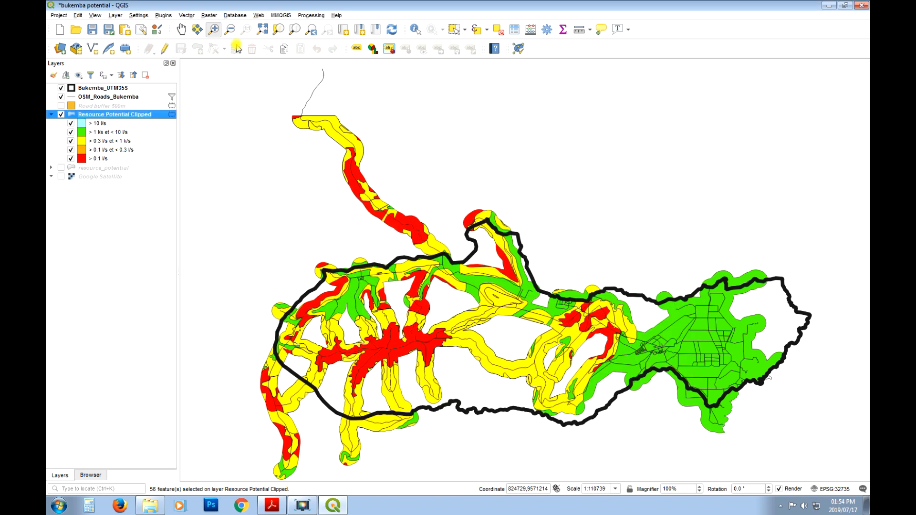
# Buffer only the selected Resource Potential Clipped features by 1000 meters into a temporary layer, without dissolving the result
pyautogui.click(194, 17)
pyautogui.moveTo(224, 36)
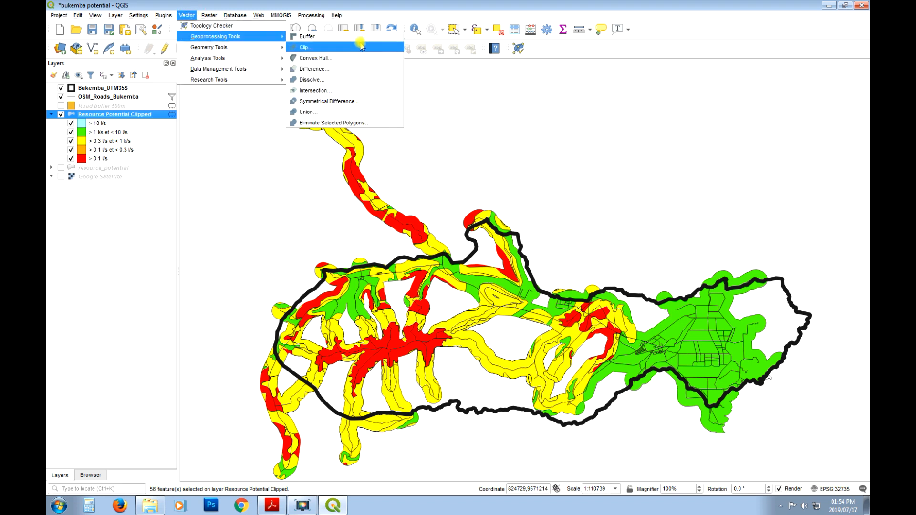
pyautogui.click(345, 36)
pyautogui.click(422, 104)
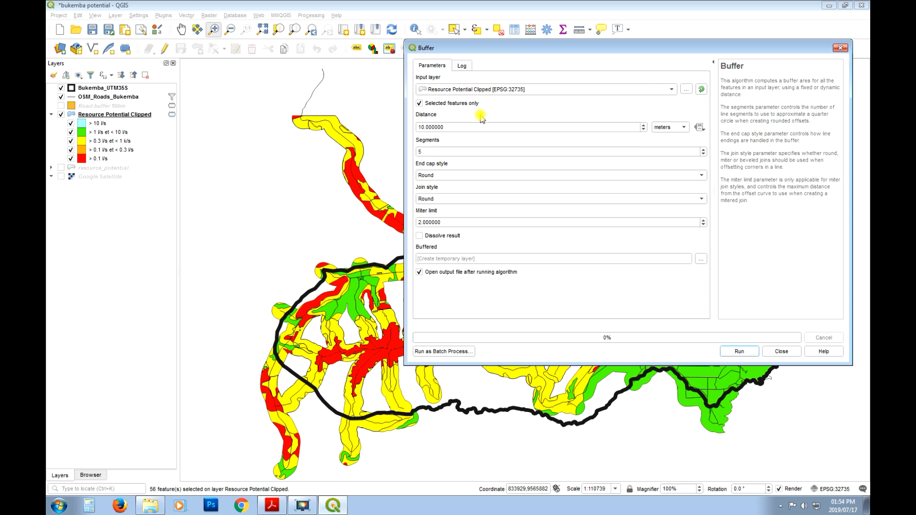
pyautogui.moveTo(460, 127); pyautogui.dragTo(372, 123)
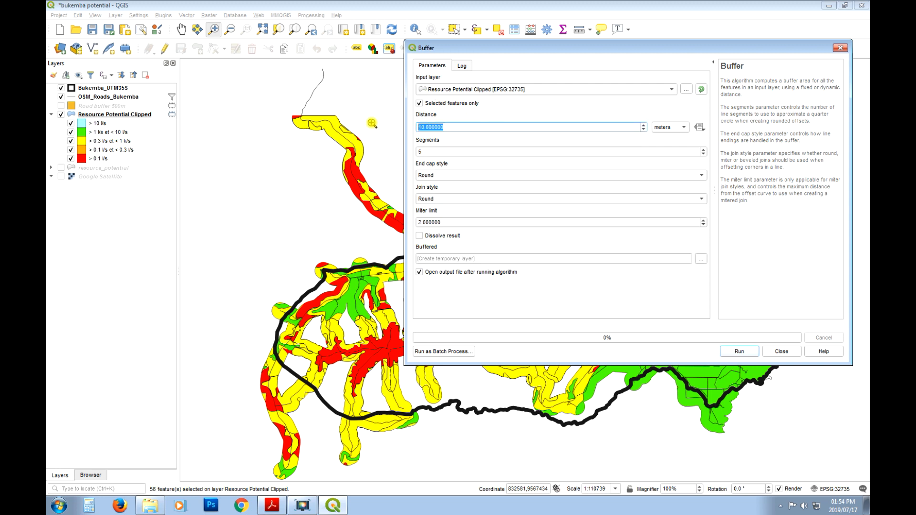
pyautogui.write('1000')
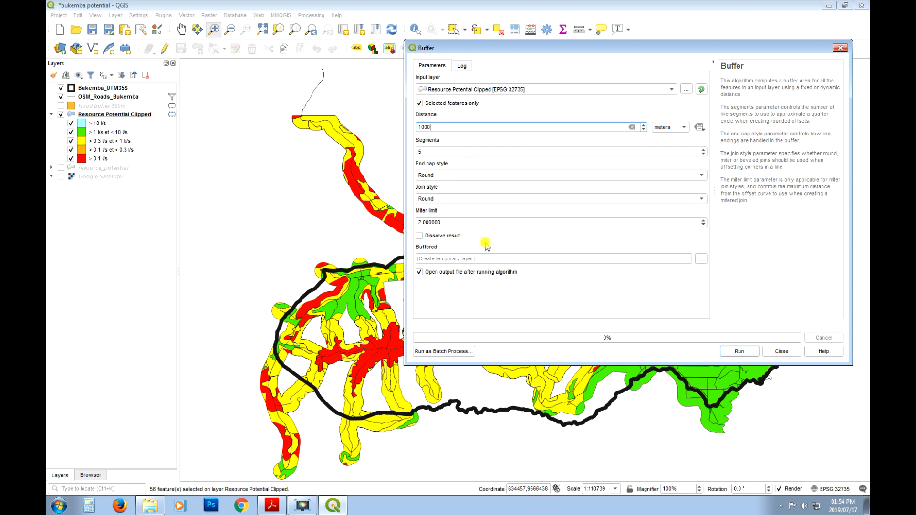
pyautogui.click(740, 352)
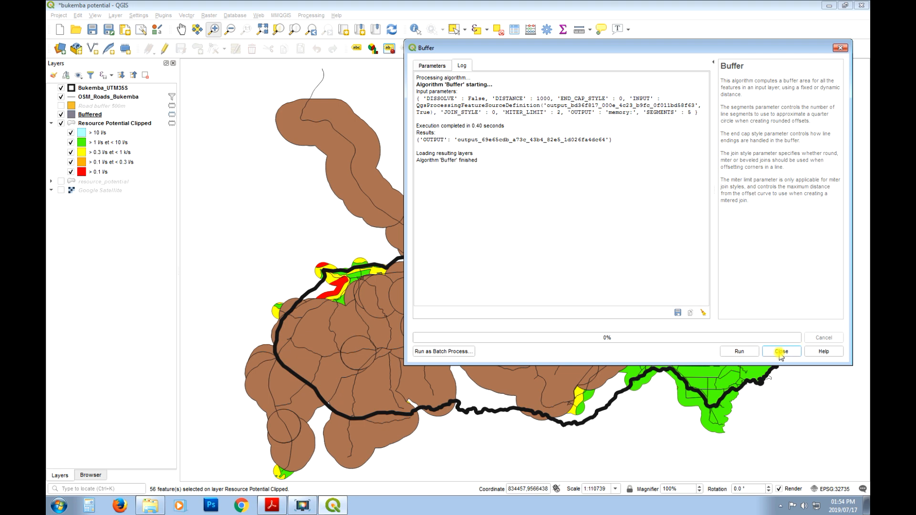
pyautogui.click(781, 352)
# Remove the undissolved Buffered layer from the project
pyautogui.rightClick(109, 118)
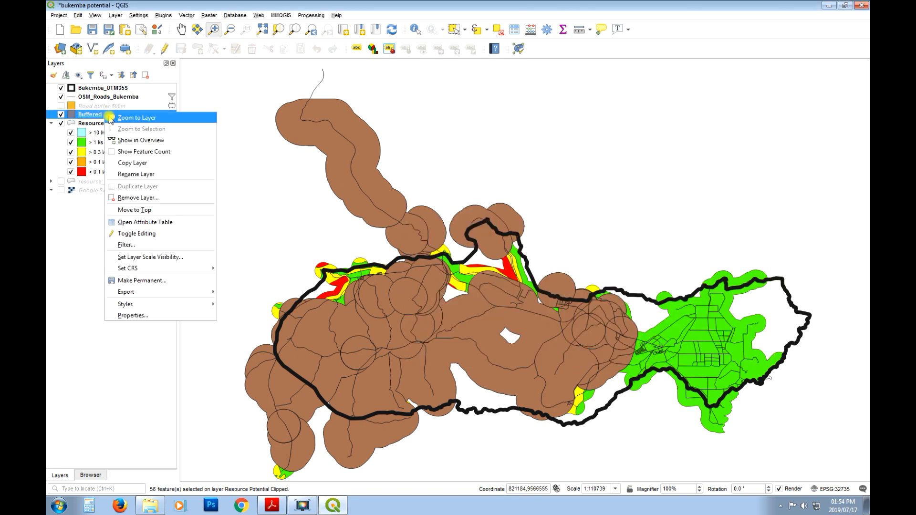
pyautogui.click(139, 197)
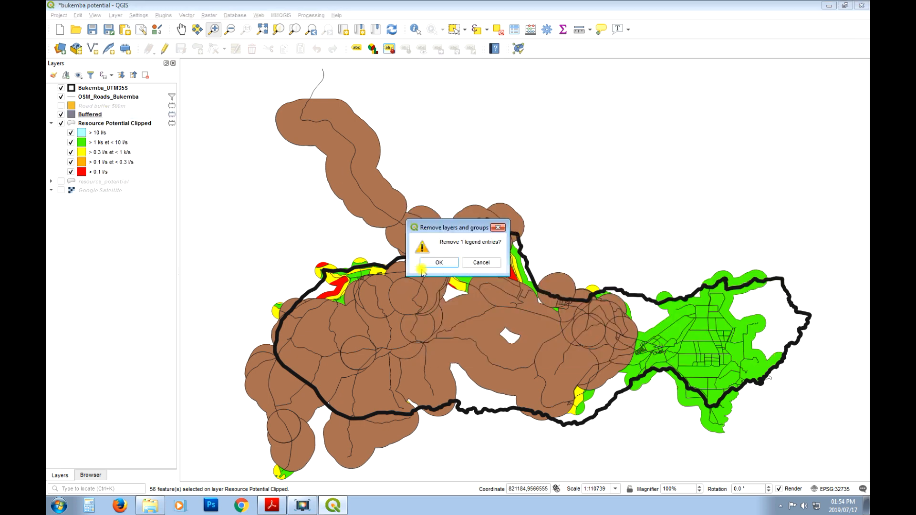
pyautogui.click(429, 263)
# Buffer only the selected Resource Potential Clipped features by 1000 meters into a temporary layer with the result dissolved
pyautogui.click(213, 18)
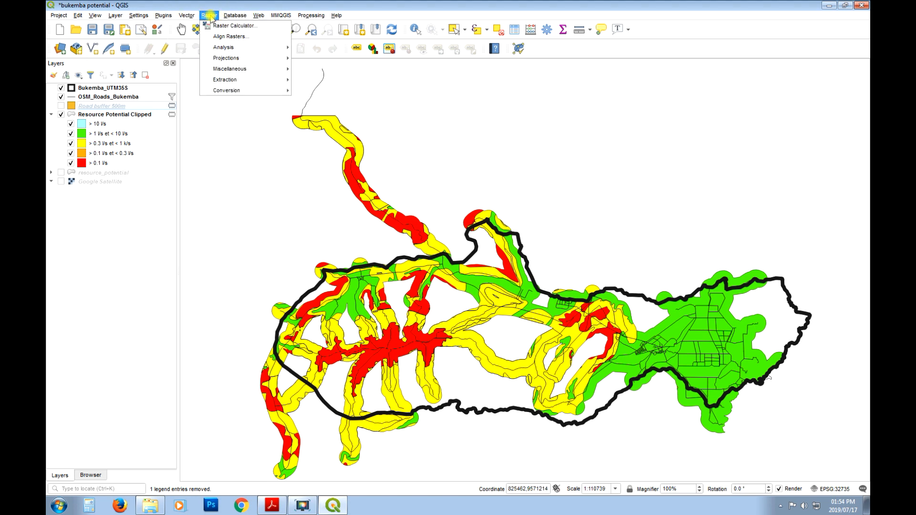
pyautogui.moveTo(187, 15)
pyautogui.moveTo(220, 37)
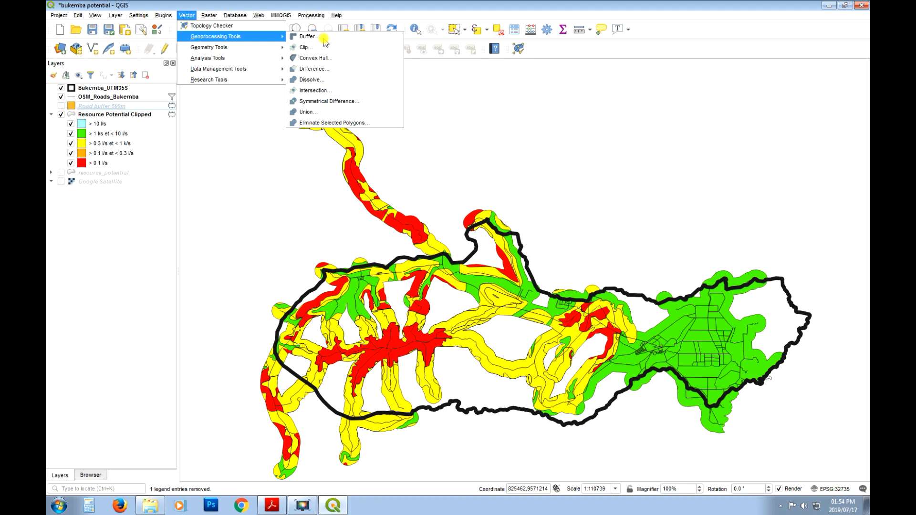
pyautogui.click(324, 38)
pyautogui.click(419, 236)
pyautogui.click(455, 127)
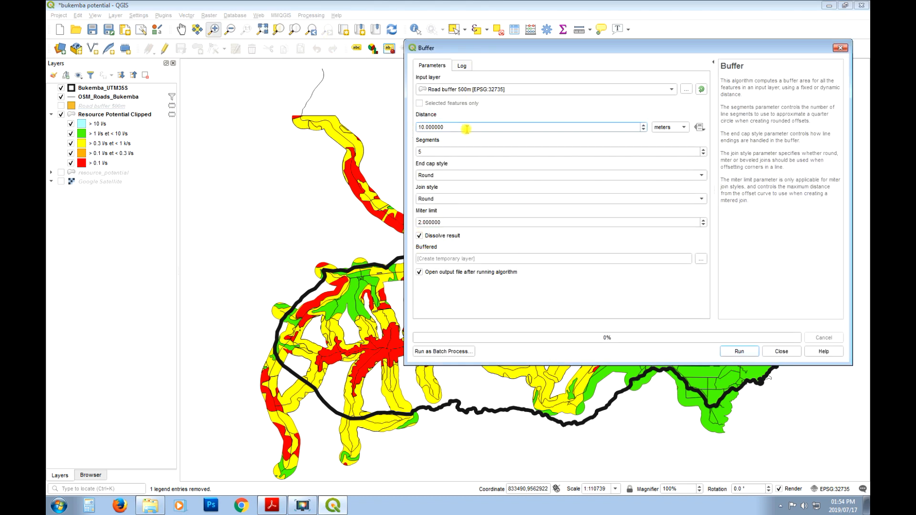
pyautogui.click(571, 89)
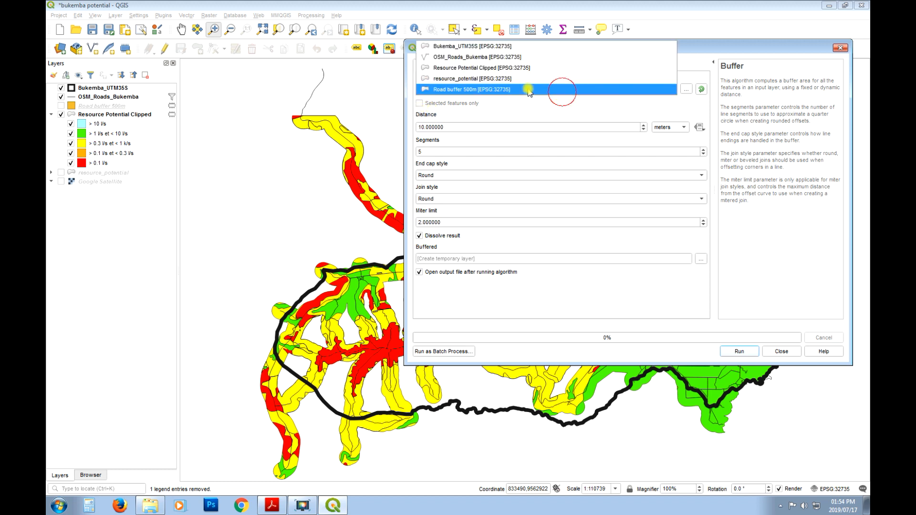
pyautogui.click(478, 68)
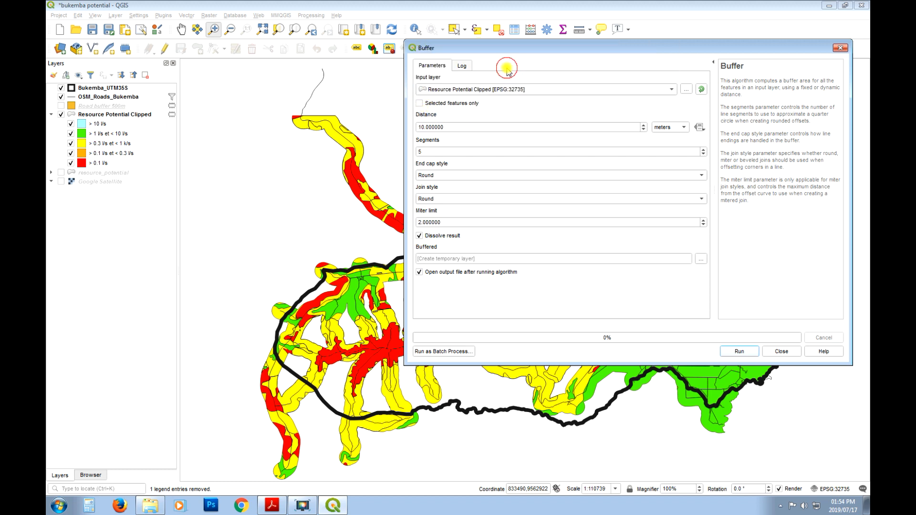
pyautogui.doubleClick(460, 125)
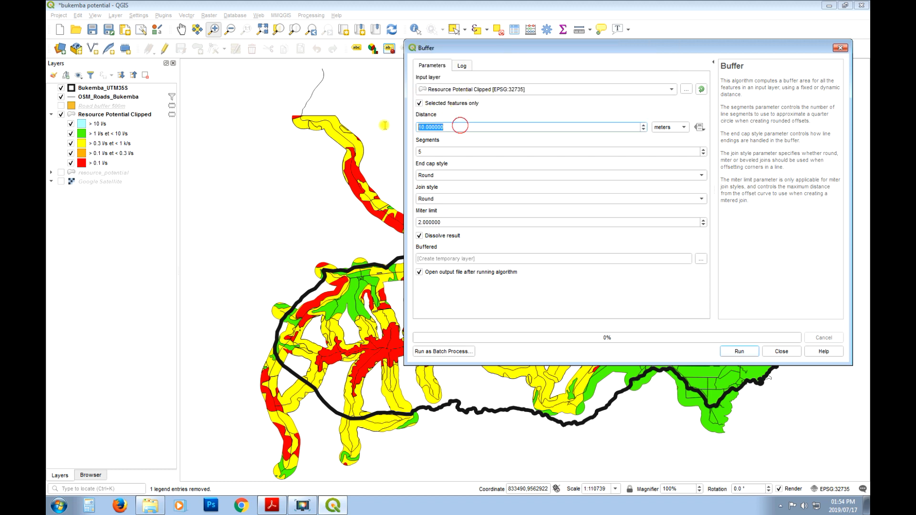
pyautogui.write('10')
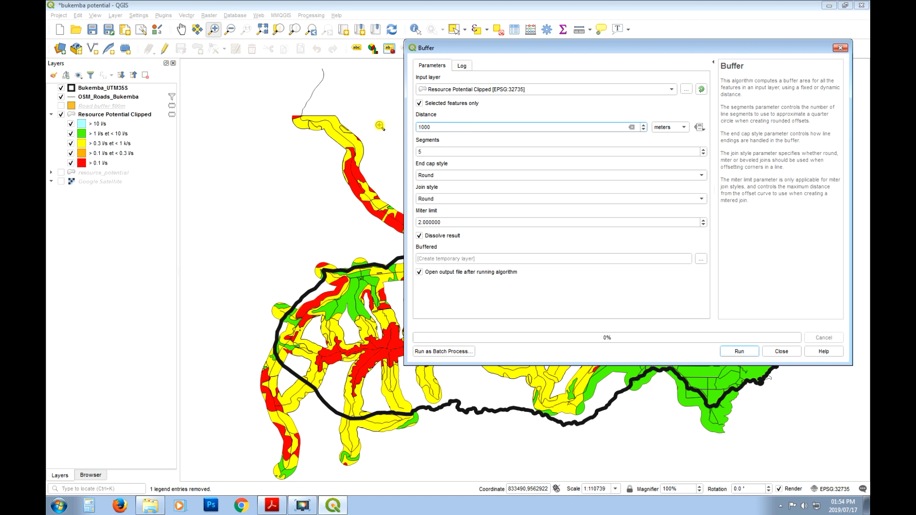
pyautogui.click(734, 352)
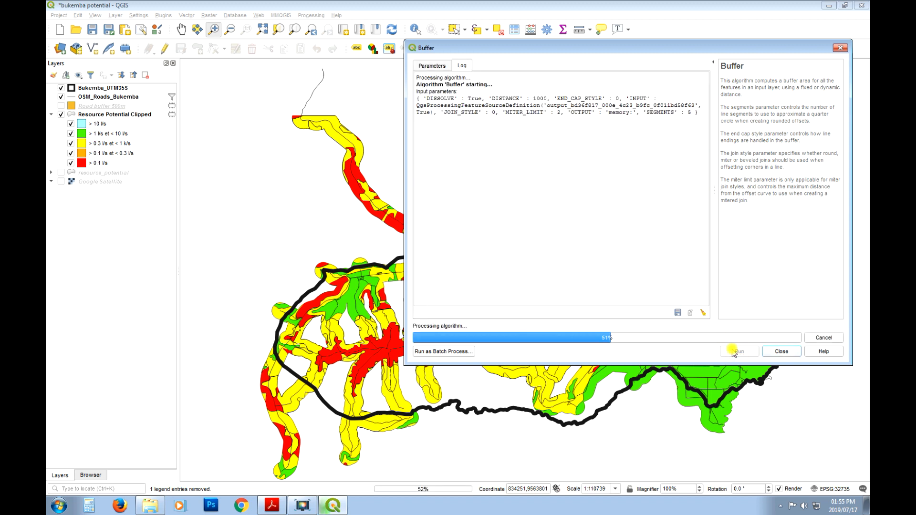
pyautogui.click(783, 351)
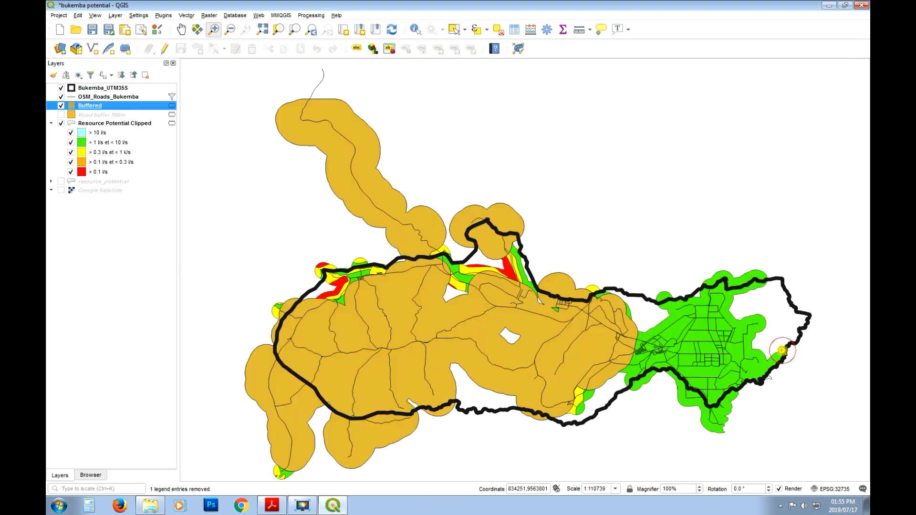
# Rename the dissolved buffer layer as Buffered Low 1km and hide it
pyautogui.click(92, 106)
pyautogui.rightClick(93, 106)
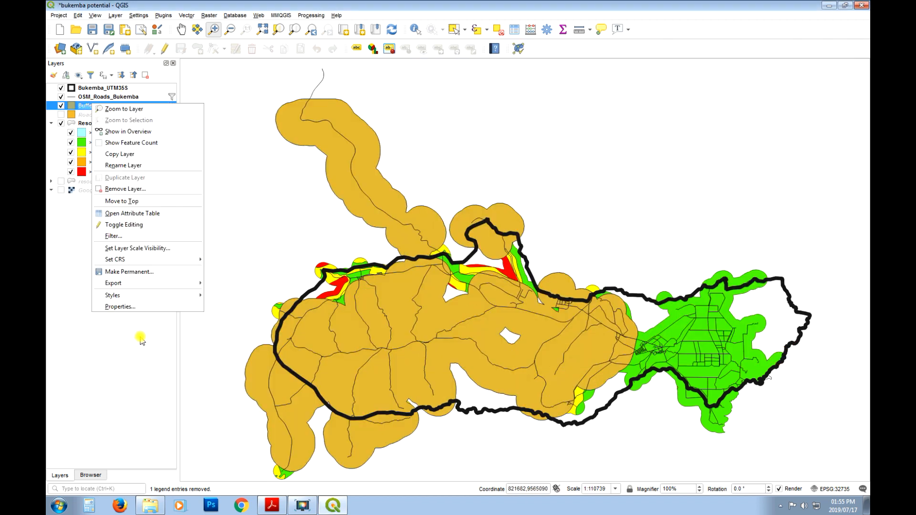
pyautogui.click(139, 166)
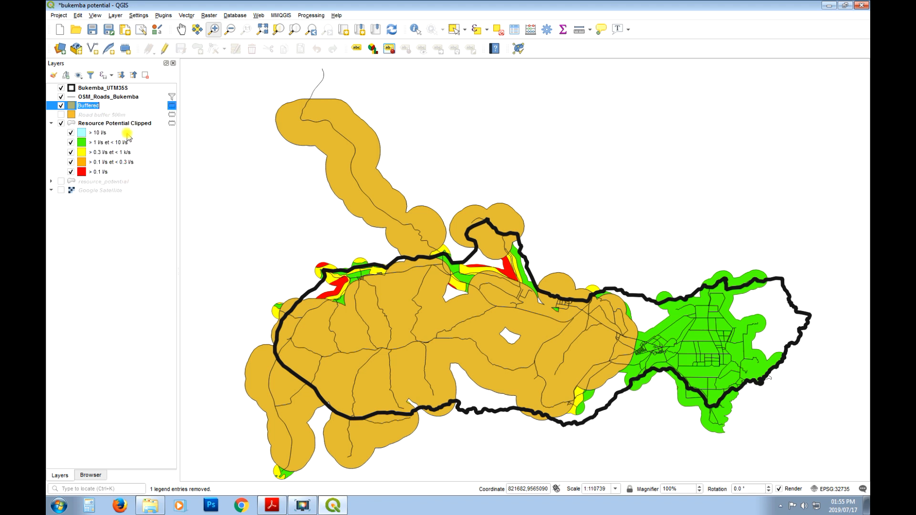
pyautogui.click(106, 106)
pyautogui.click(106, 241)
pyautogui.click(61, 106)
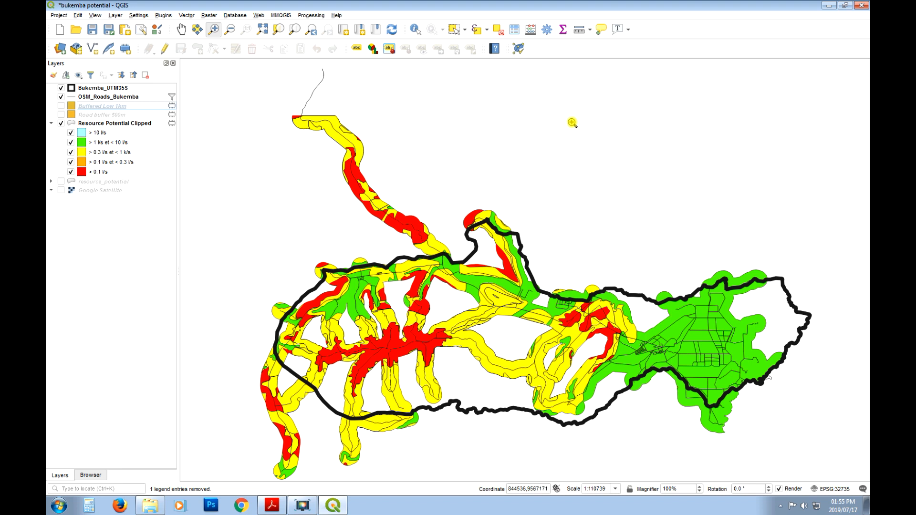
# Clear the feature selection and reselect the Resource Potential Clipped features with the expression "GRIDCODE" = 4
pyautogui.click(499, 34)
pyautogui.click(498, 29)
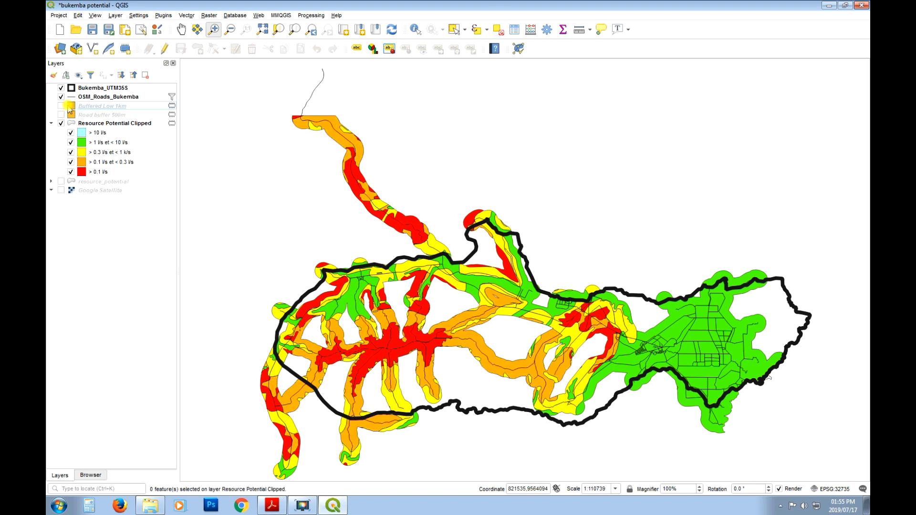
pyautogui.click(128, 123)
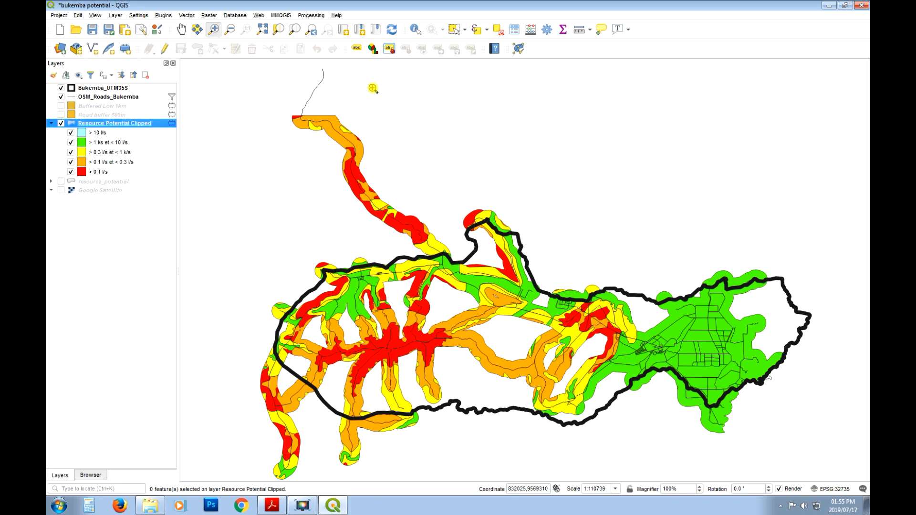
pyautogui.click(475, 29)
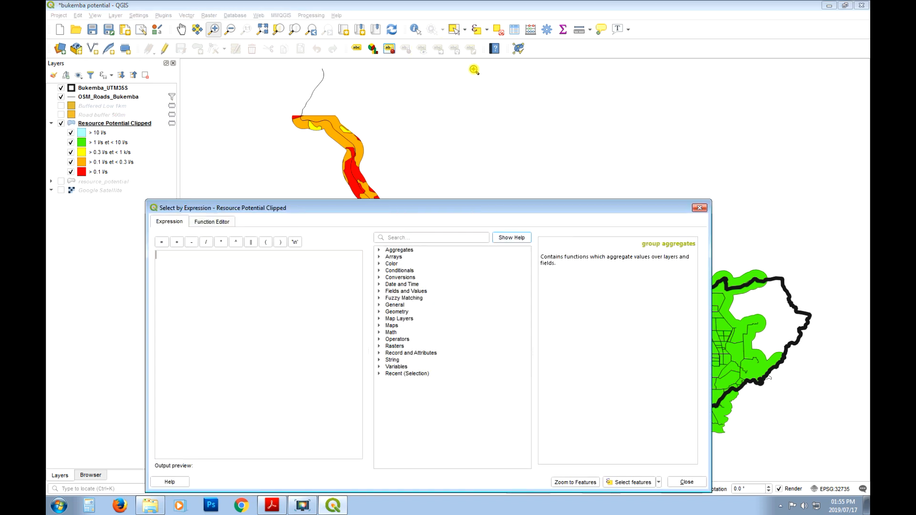
pyautogui.click(379, 291)
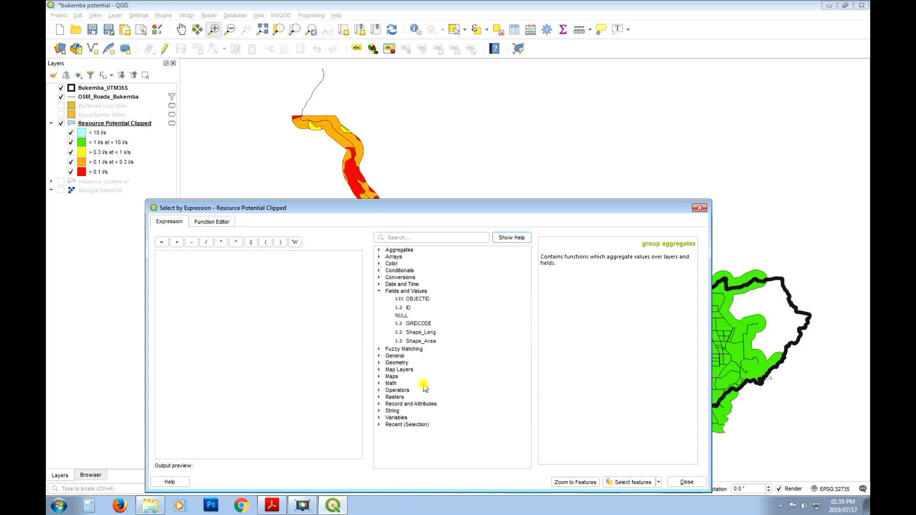
pyautogui.doubleClick(427, 324)
pyautogui.click(163, 241)
pyautogui.write('4')
pyautogui.click(643, 482)
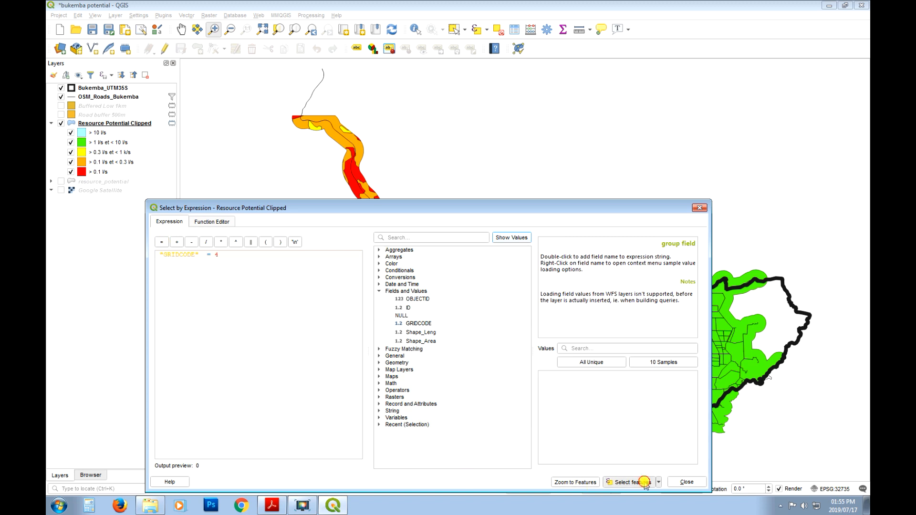
pyautogui.click(700, 207)
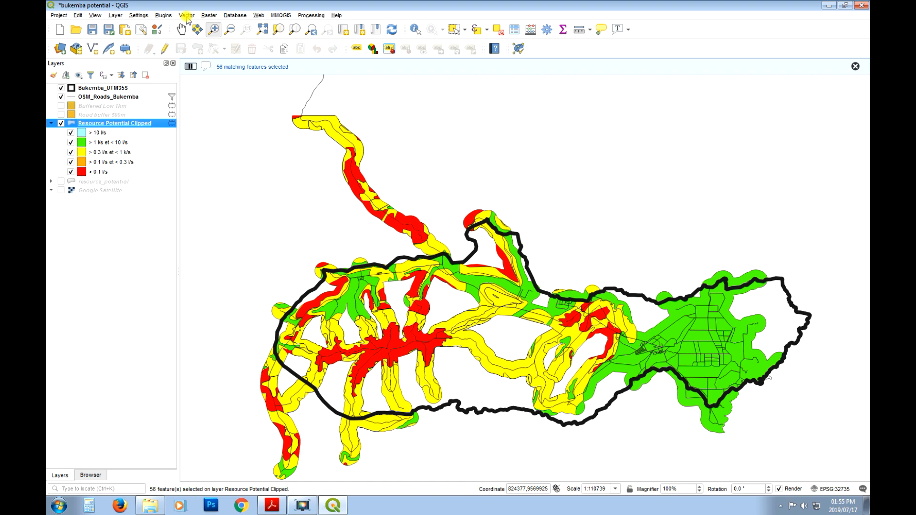
# Buffer only the selected Resource Potential Clipped features by 1500 meters into a temporary layer with the result dissolved
pyautogui.click(187, 15)
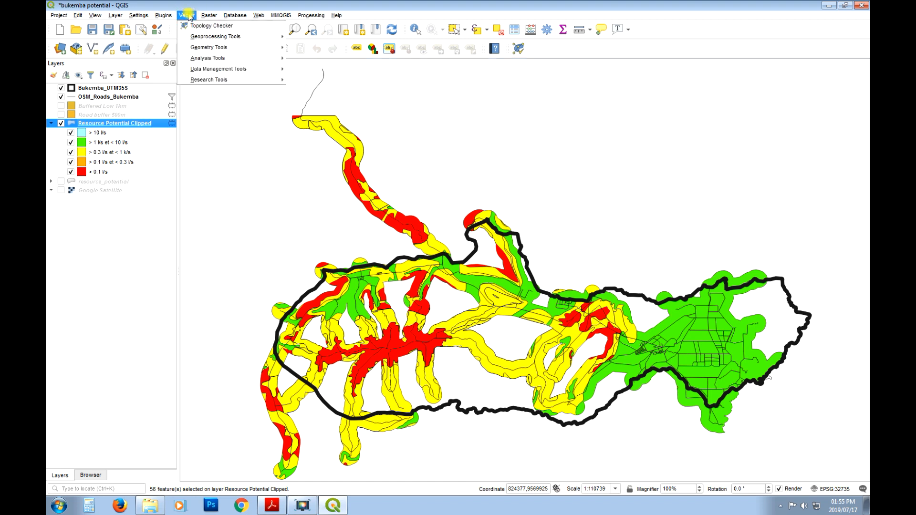
pyautogui.moveTo(225, 36)
pyautogui.click(320, 36)
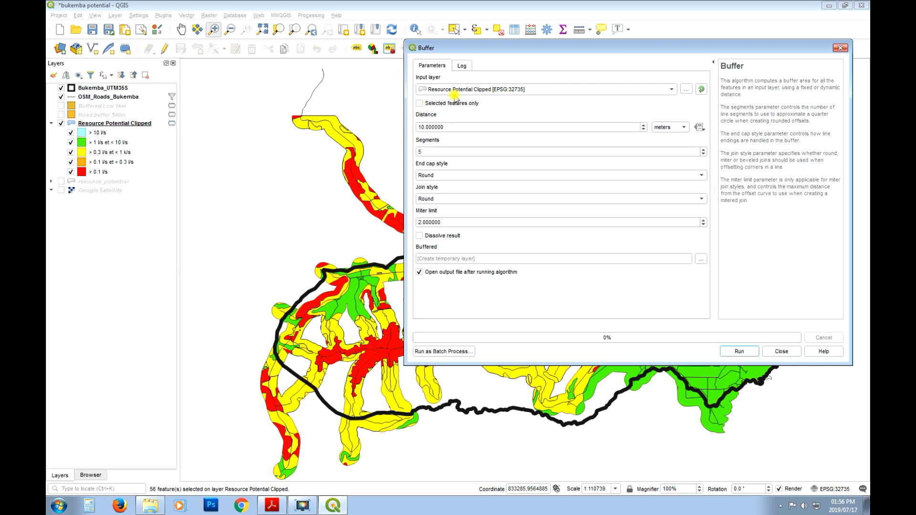
pyautogui.moveTo(453, 126); pyautogui.dragTo(423, 126)
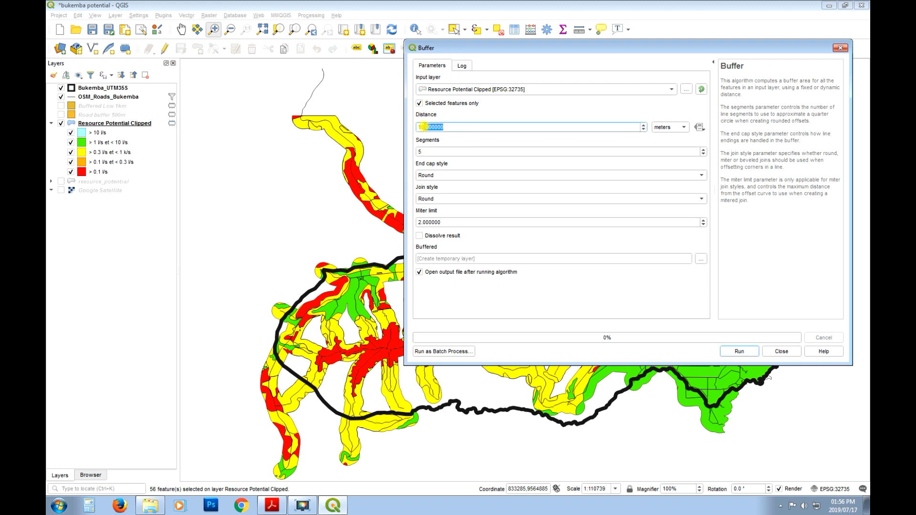
pyautogui.write('150')
pyautogui.click(422, 236)
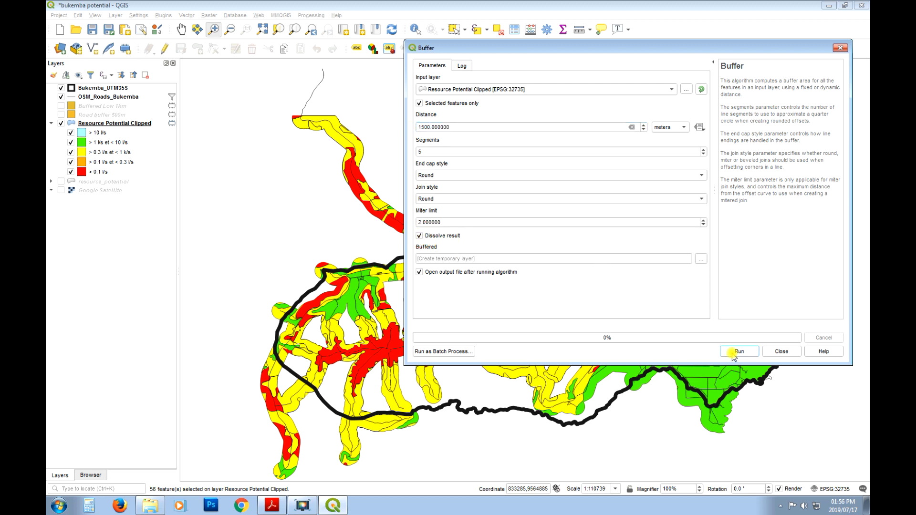
pyautogui.click(733, 356)
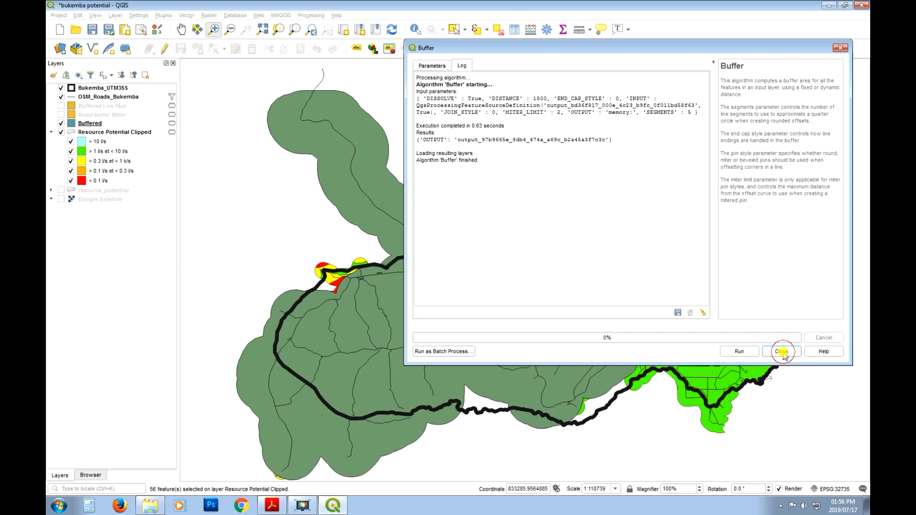
pyautogui.click(782, 353)
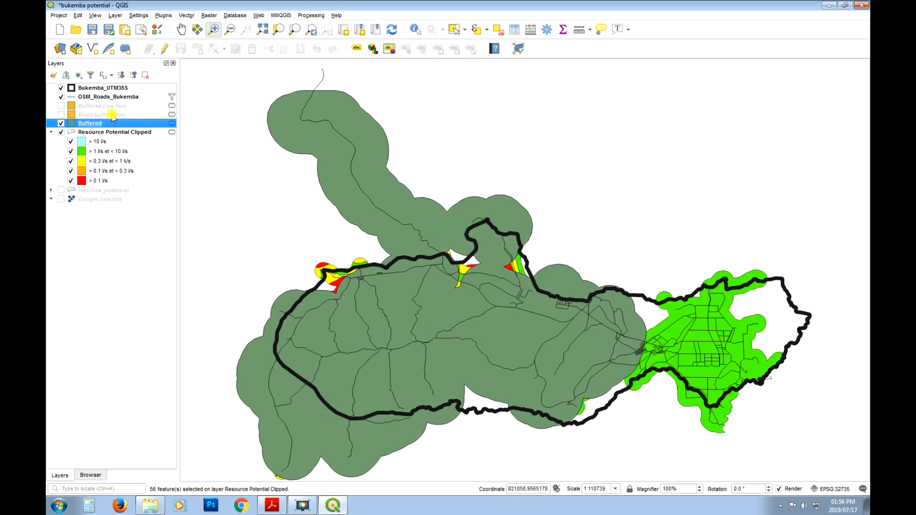
# Rename the new buffer layer as Buffered Low 1.5km and place it directly below Buffered Low 1km
pyautogui.rightClick(100, 125)
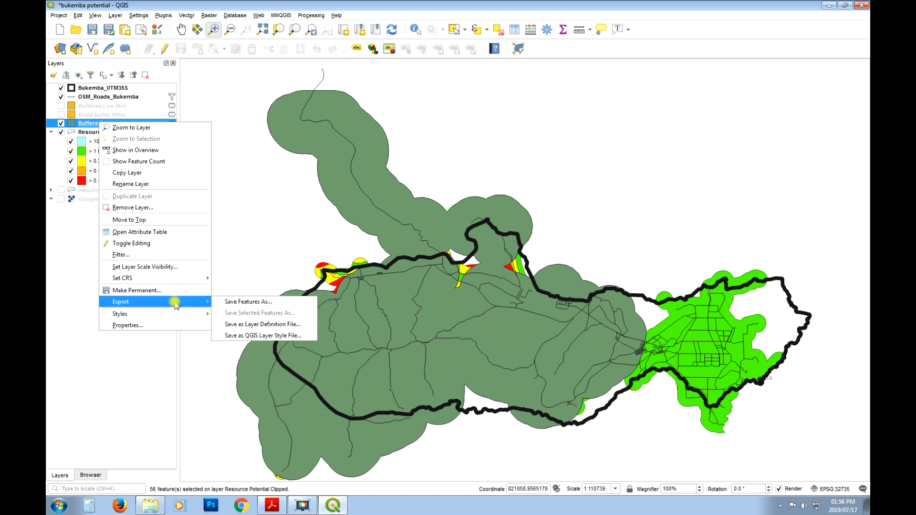
pyautogui.click(158, 184)
pyautogui.click(103, 124)
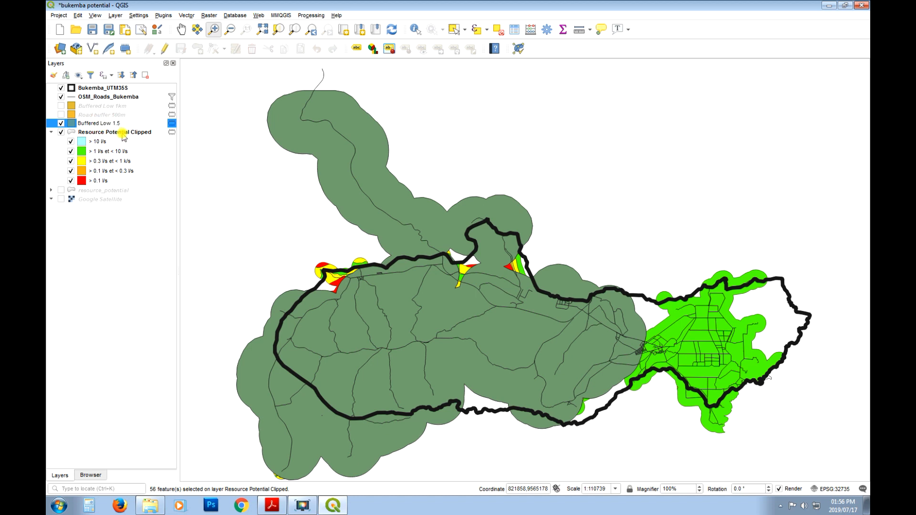
pyautogui.click(120, 258)
pyautogui.moveTo(92, 123); pyautogui.dragTo(103, 114)
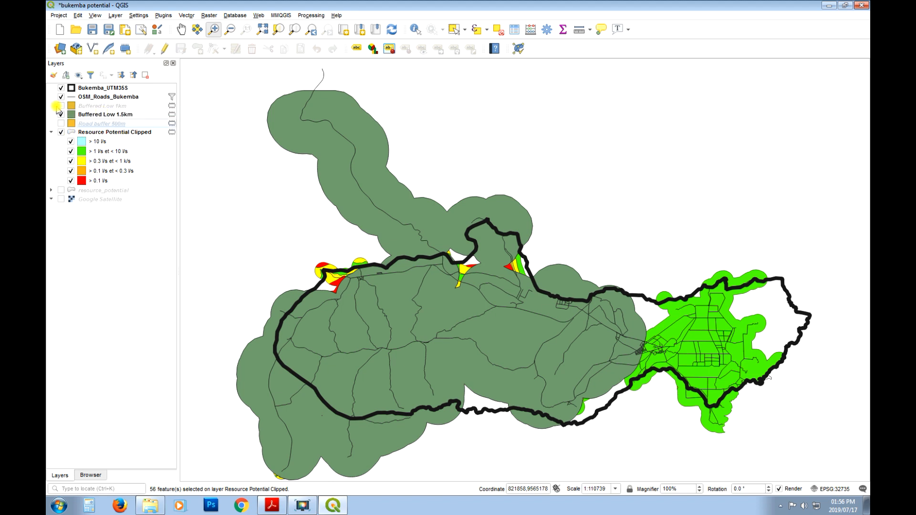
# Toggle the visibility of Buffered Low 1km and Buffered Low 1.5km to compare their coverage with the clipped resource potential
pyautogui.click(61, 106)
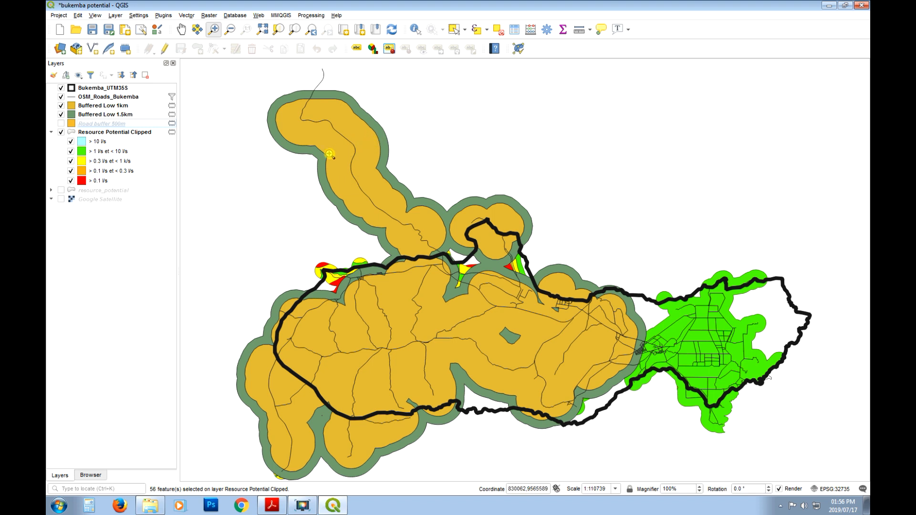
pyautogui.click(115, 115)
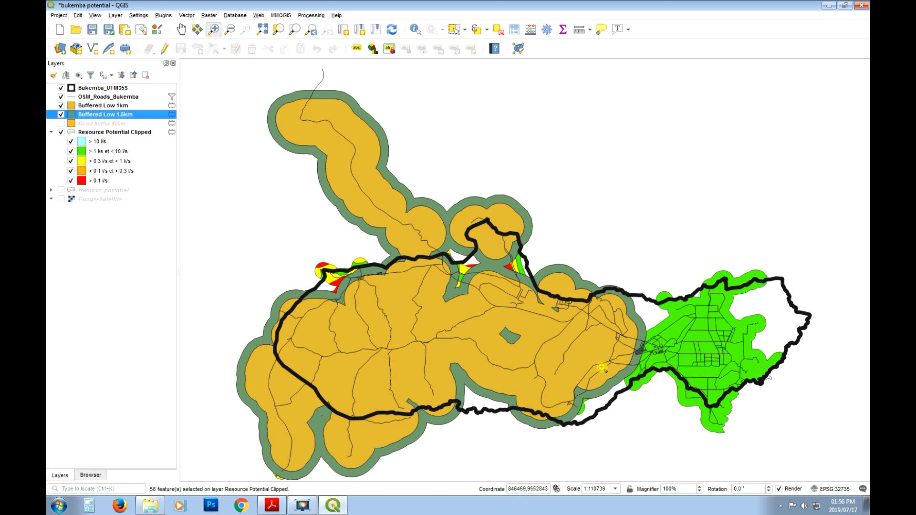
pyautogui.click(60, 106)
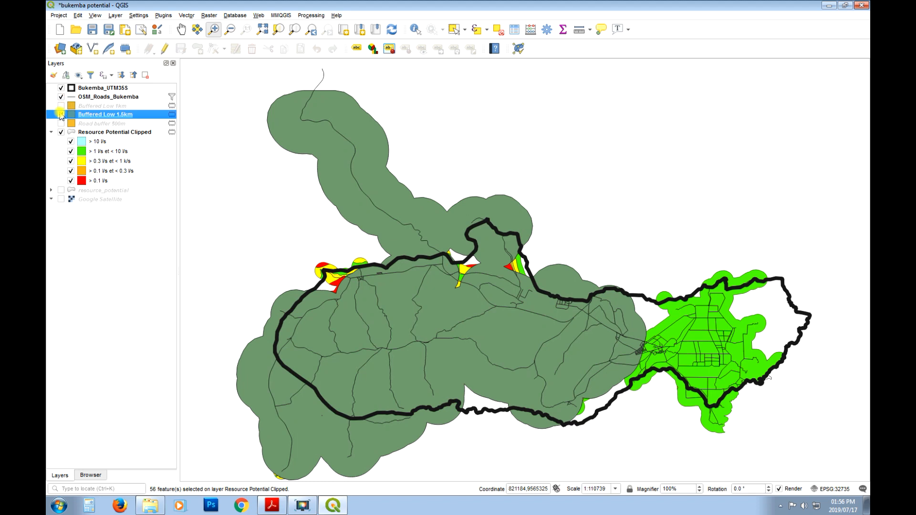
pyautogui.click(60, 115)
pyautogui.click(60, 115)
pyautogui.click(61, 115)
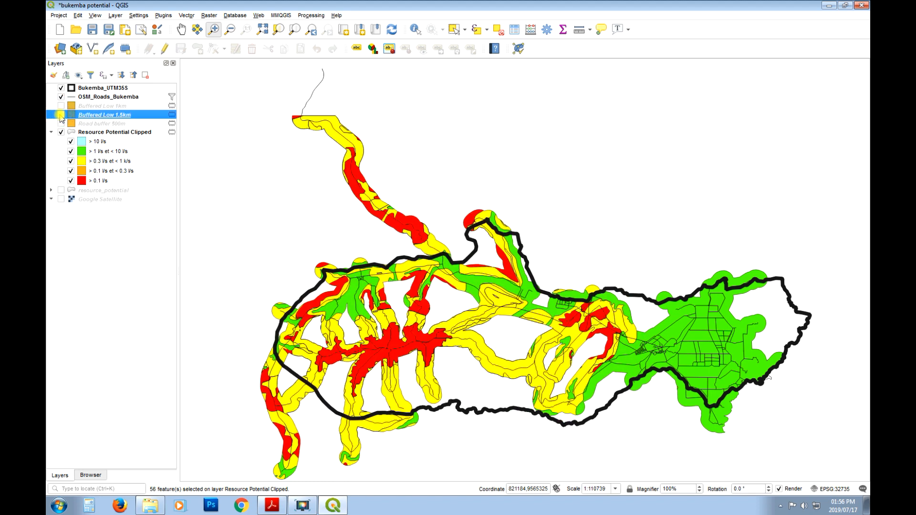
pyautogui.click(60, 115)
pyautogui.click(61, 114)
pyautogui.click(60, 114)
pyautogui.click(61, 114)
pyautogui.click(60, 115)
pyautogui.click(61, 105)
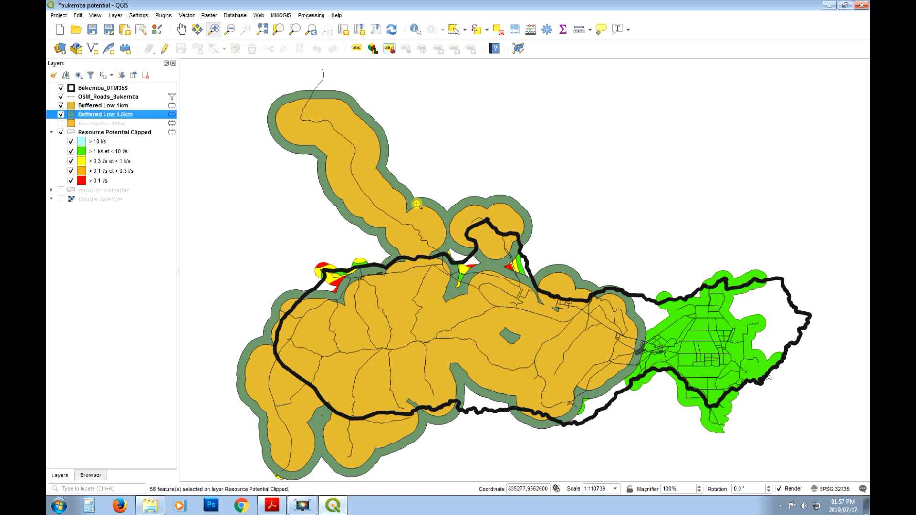
# Start a selection expression for the Resource Potential Clipped layer with the condition "GRIDCODE" = 3
pyautogui.click(126, 132)
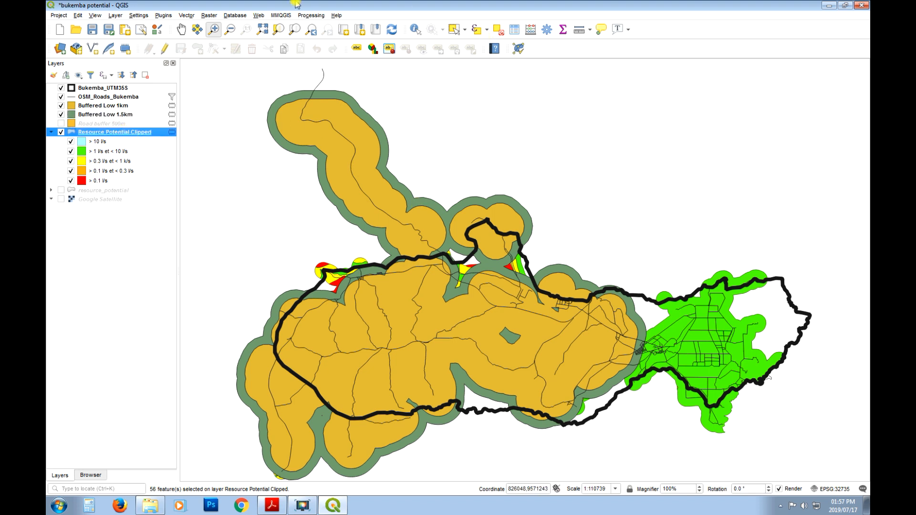
pyautogui.click(476, 29)
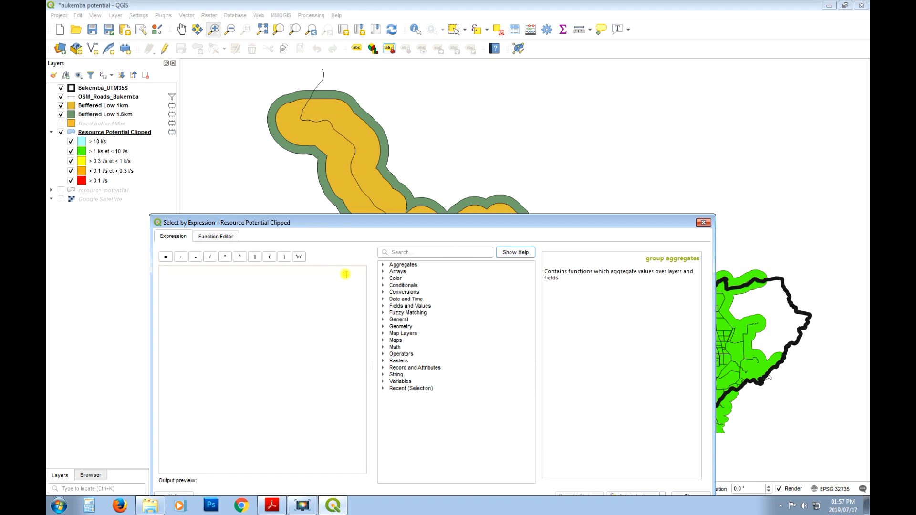
pyautogui.click(383, 306)
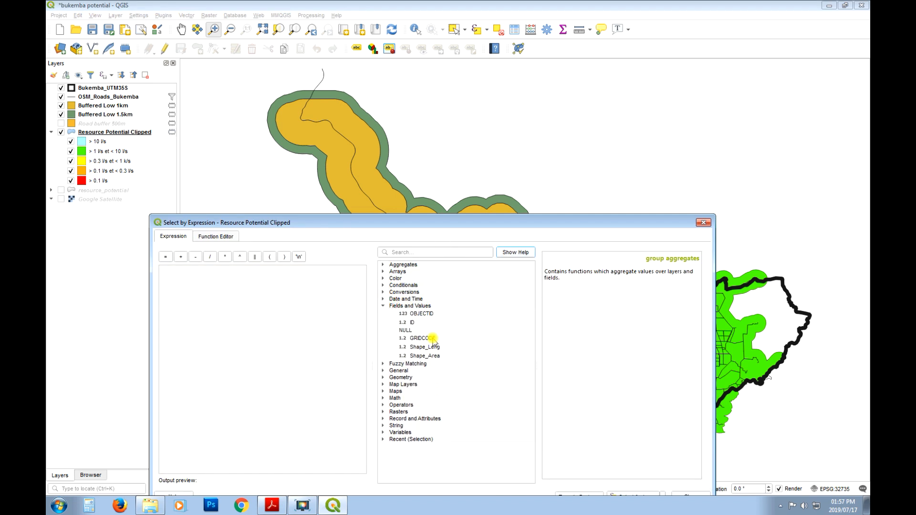
pyautogui.doubleClick(432, 337)
pyautogui.click(165, 256)
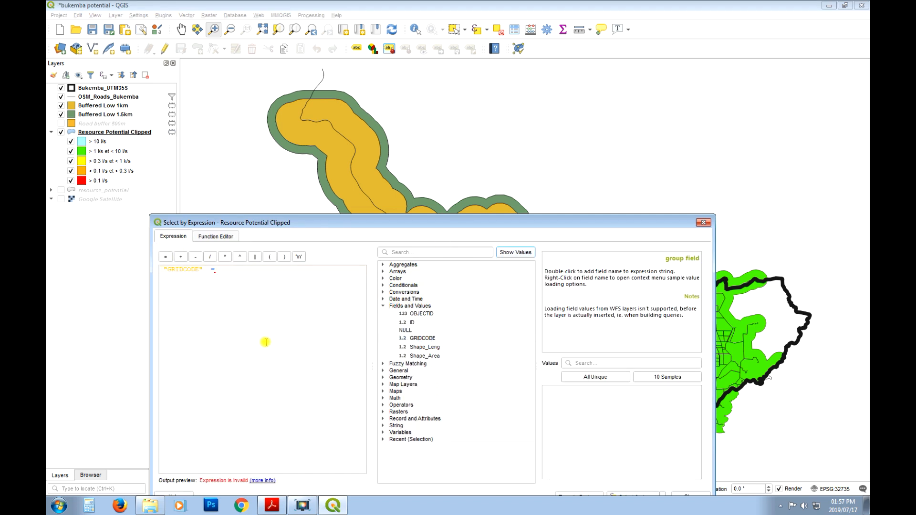
pyautogui.write('3')
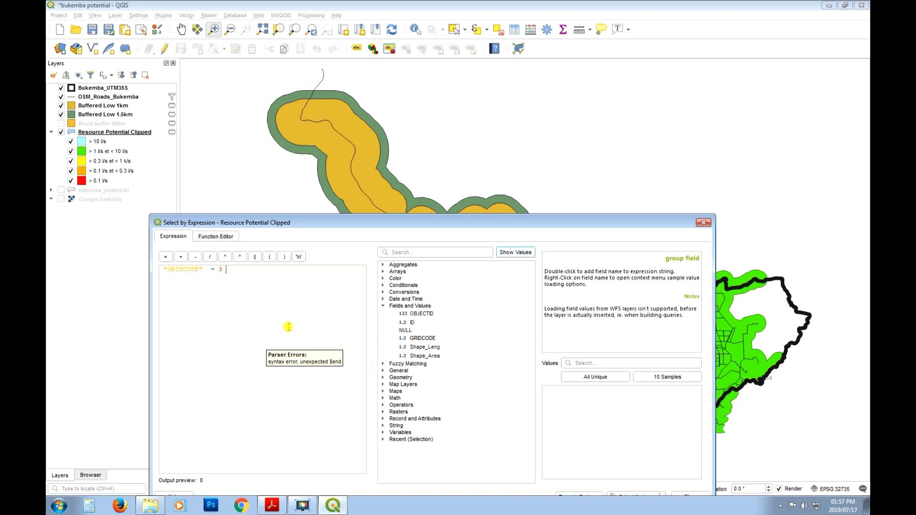
# Extend the expression with or "GRIDCODE" = 2 or "GRIDCODE" = 1 and select the matching features
pyautogui.write('or')
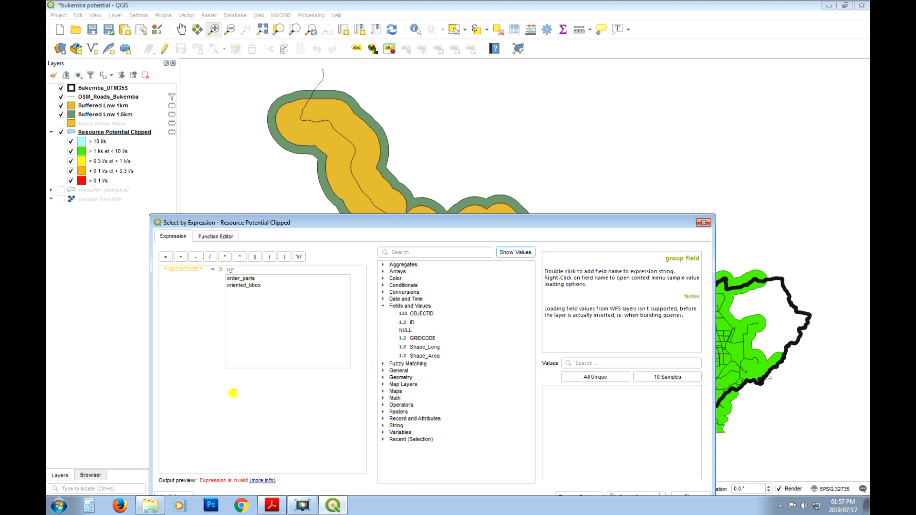
pyautogui.doubleClick(423, 338)
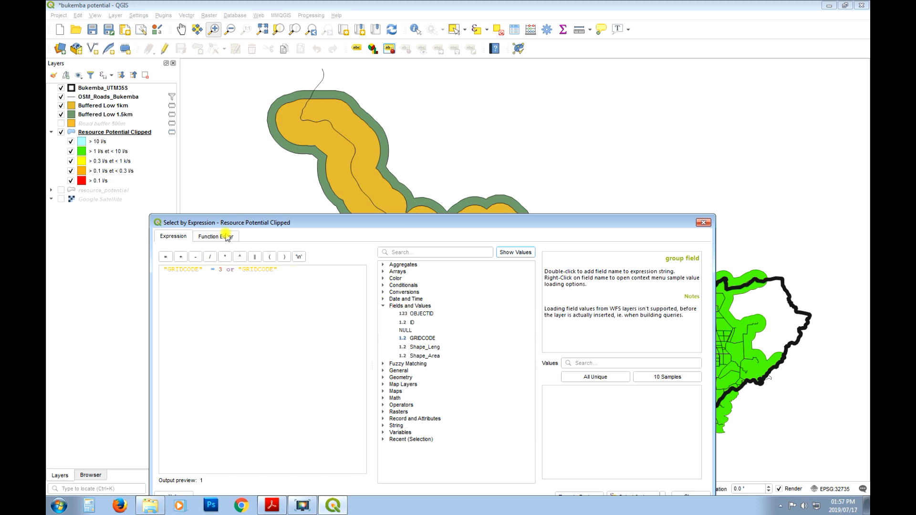
pyautogui.click(165, 256)
pyautogui.write('2 or')
pyautogui.doubleClick(429, 338)
pyautogui.click(165, 257)
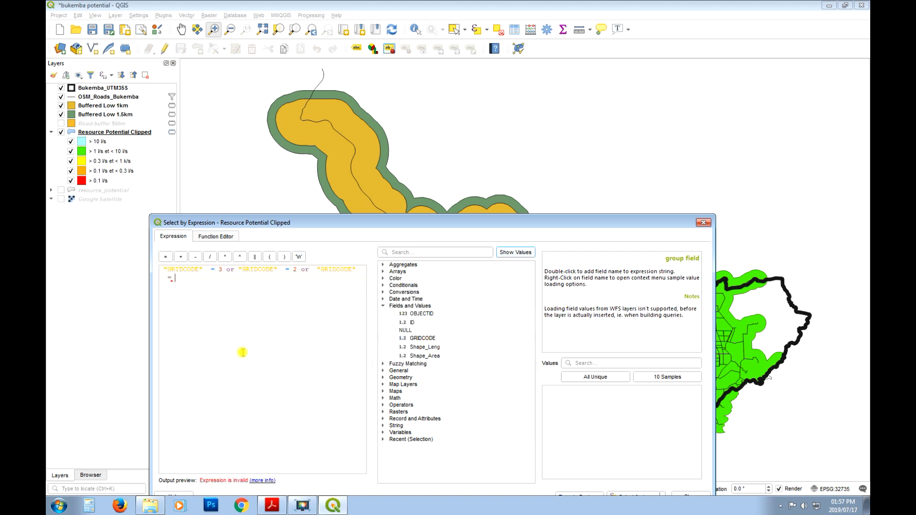
pyautogui.write('1')
pyautogui.moveTo(567, 223); pyautogui.dragTo(575, 126)
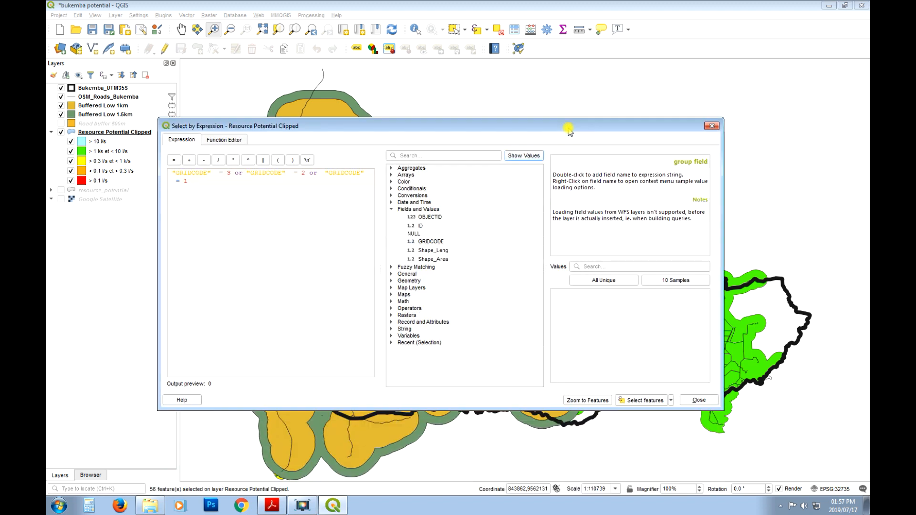
pyautogui.click(645, 400)
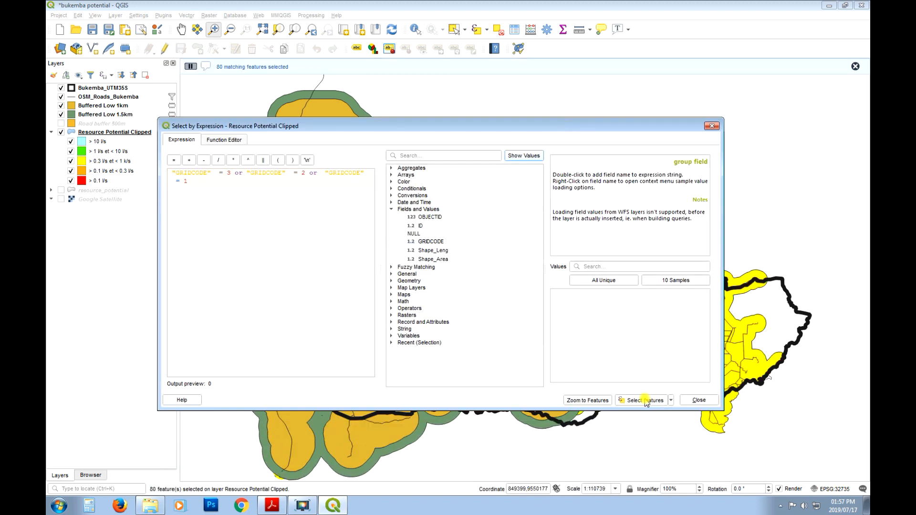
pyautogui.click(698, 401)
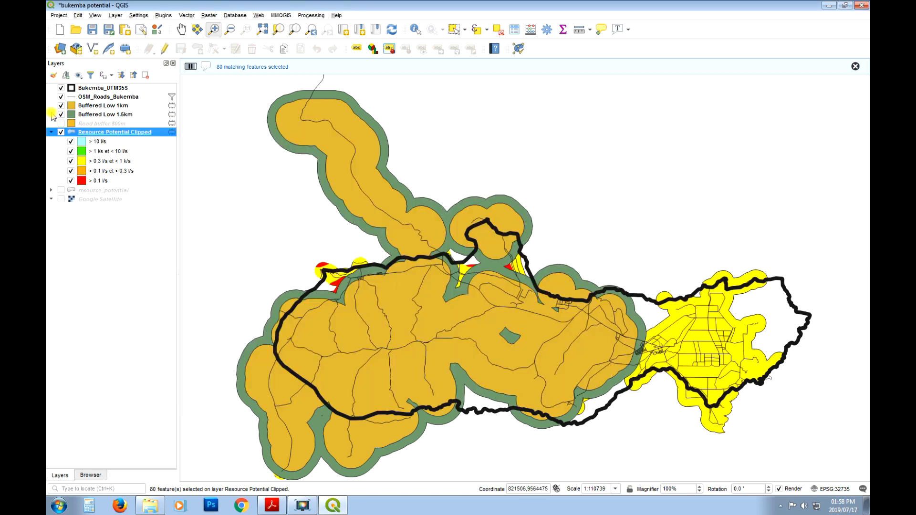
# Hide both low-yield buffers and create a dissolved 1000-meter buffer around only the selected Resource Potential Clipped features
pyautogui.click(61, 115)
pyautogui.click(61, 105)
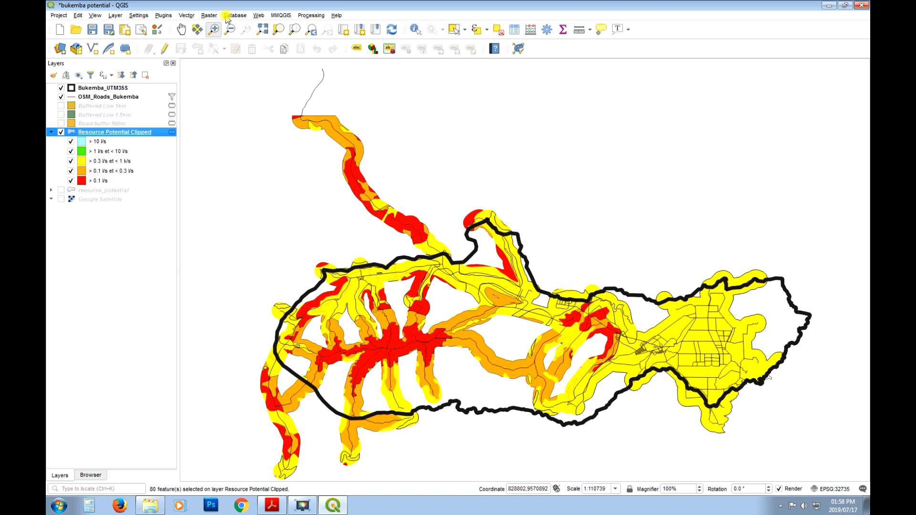
pyautogui.click(187, 16)
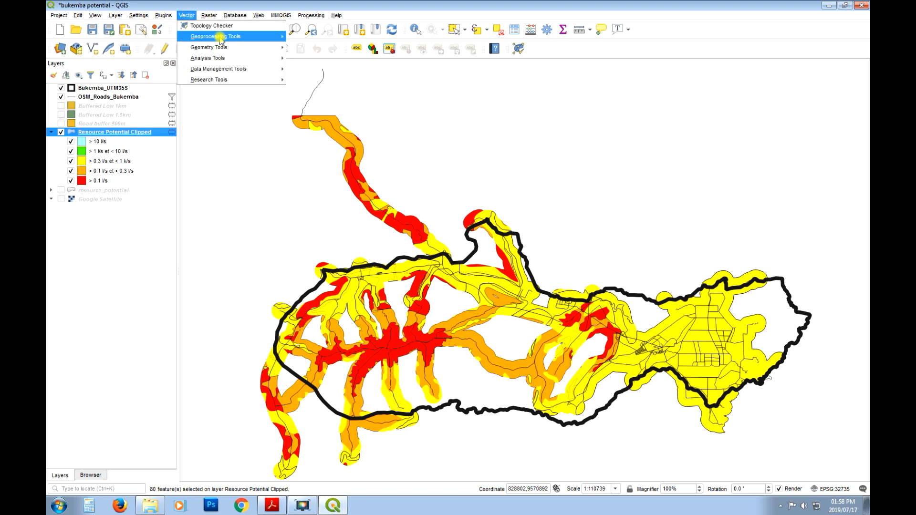
pyautogui.moveTo(217, 36)
pyautogui.click(321, 37)
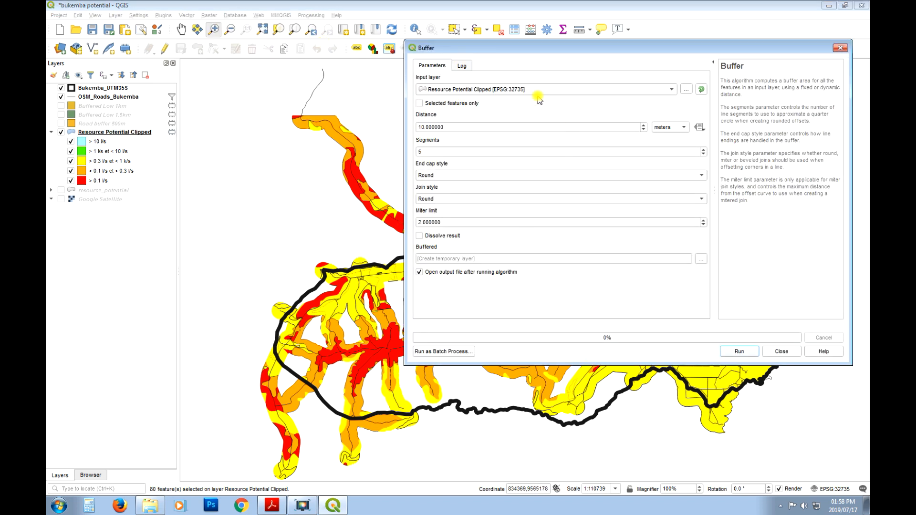
pyautogui.click(419, 103)
pyautogui.doubleClick(471, 127)
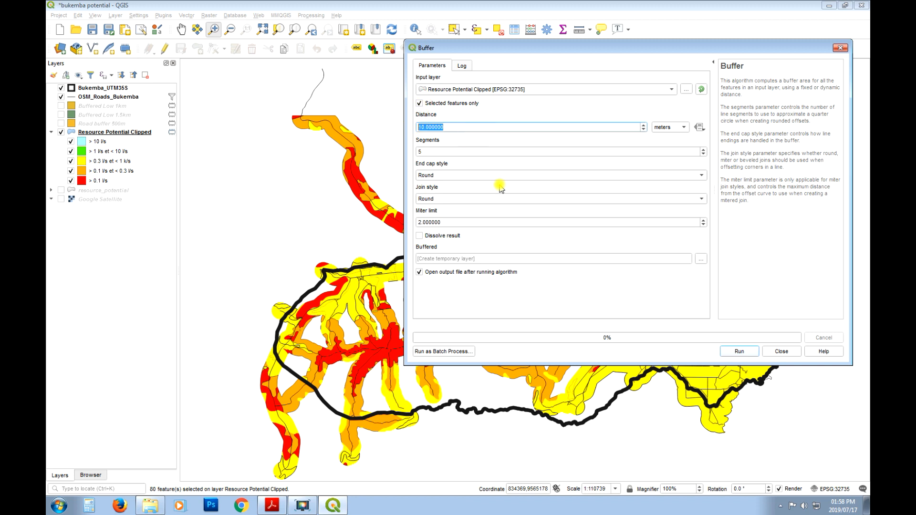
pyautogui.write('1')
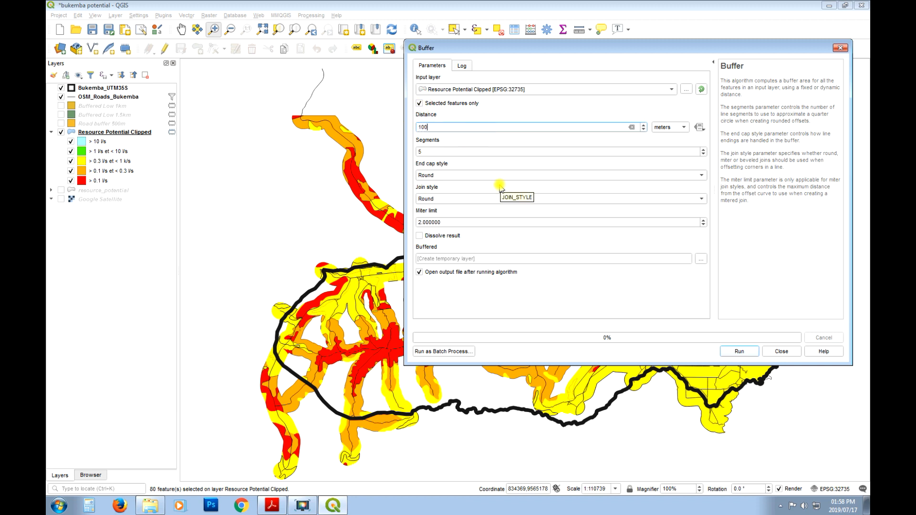
pyautogui.click(419, 235)
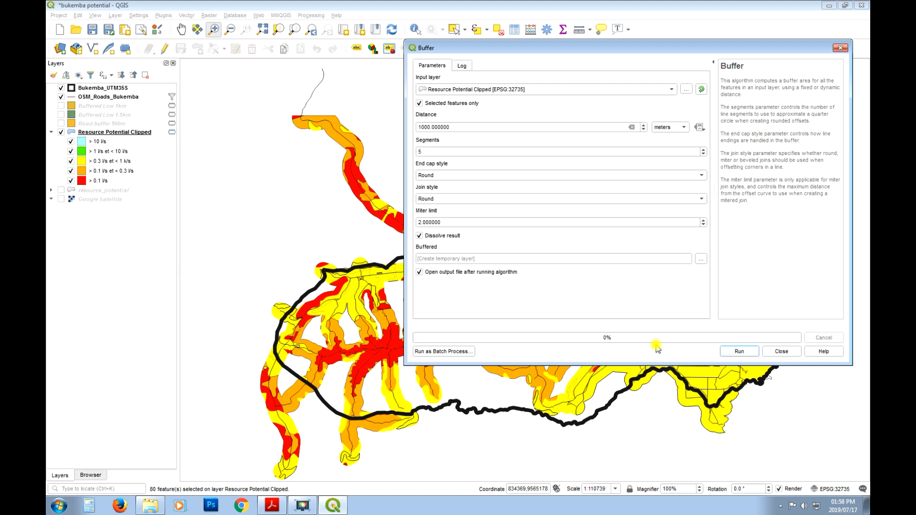
pyautogui.click(746, 353)
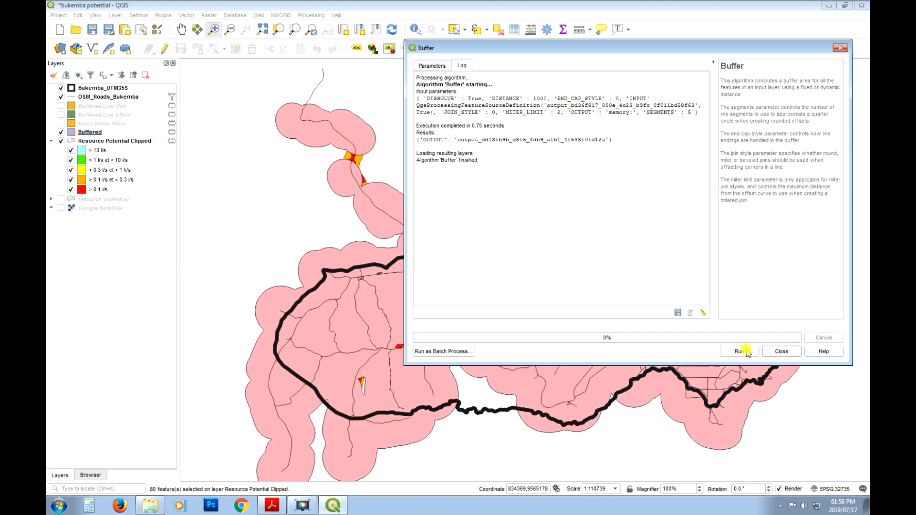
# Rename the new Buffered layer as Buffered Good 1km
pyautogui.rightClick(102, 133)
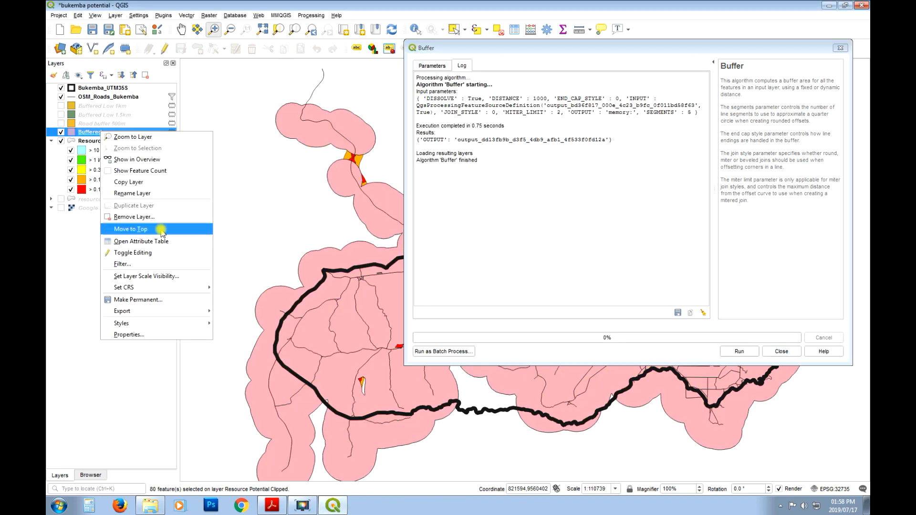
pyautogui.click(155, 190)
pyautogui.click(112, 133)
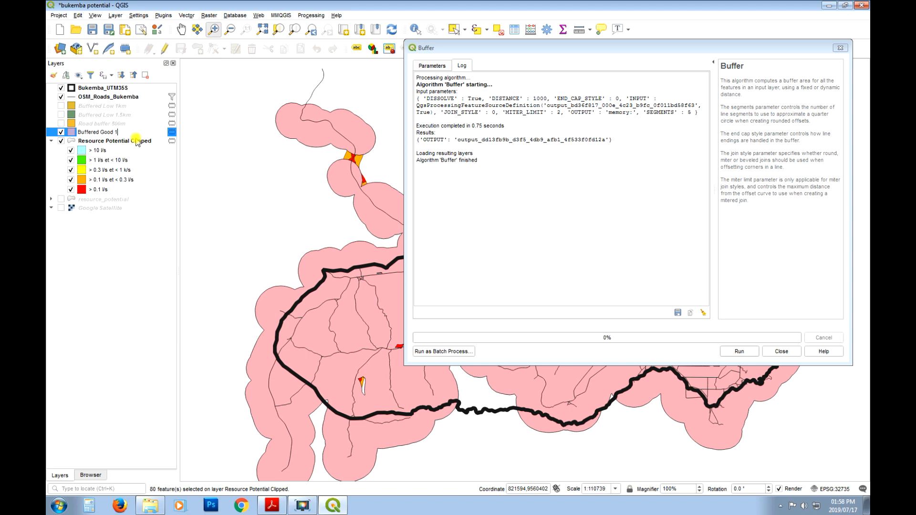
pyautogui.press('Return')
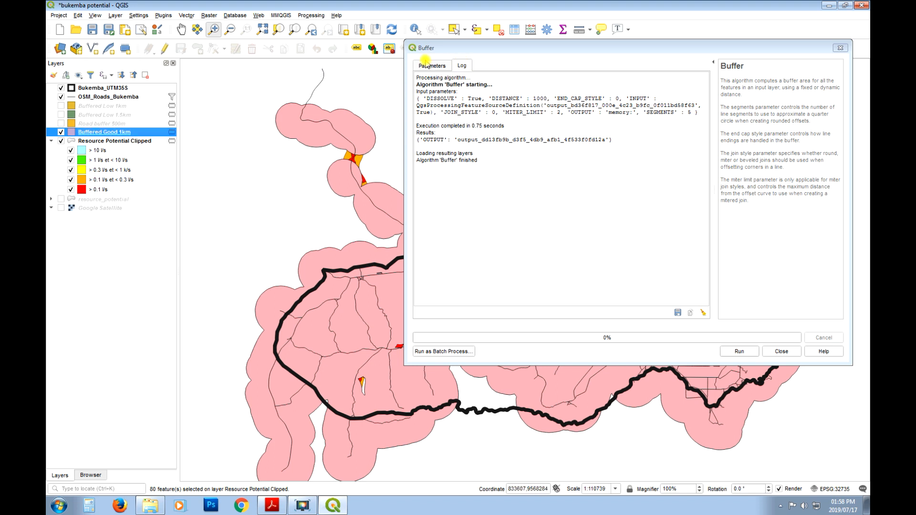
# Create a dissolved 1500-meter buffer around only the selected Resource Potential Clipped features
pyautogui.click(426, 63)
pyautogui.doubleClick(444, 125)
pyautogui.write('1500')
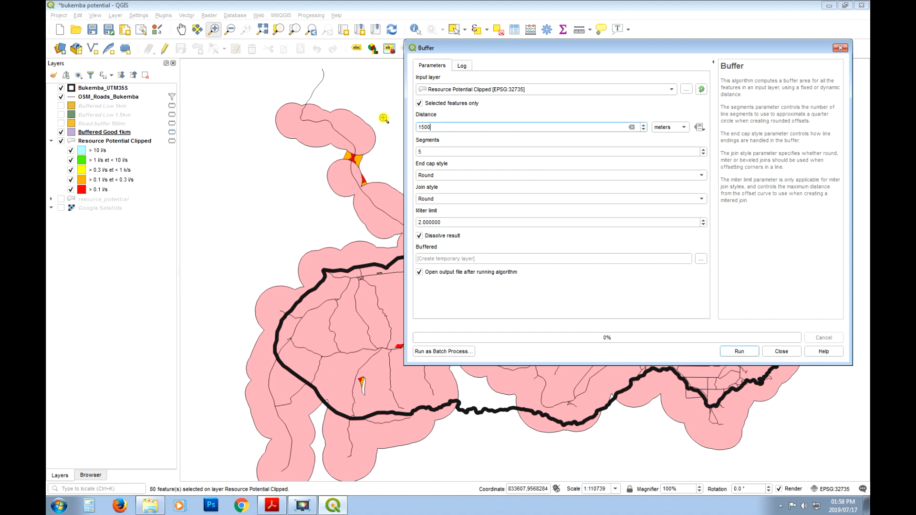
pyautogui.moveTo(557, 59); pyautogui.dragTo(473, 63)
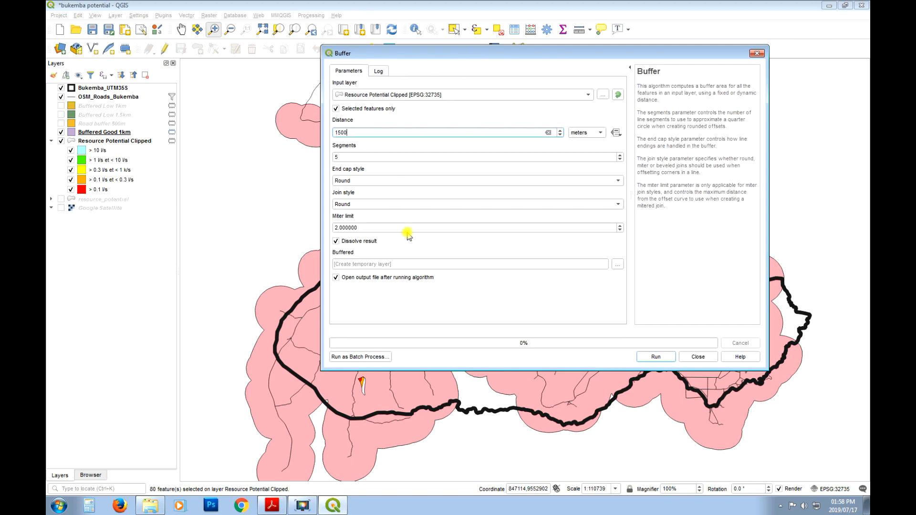
pyautogui.click(377, 71)
pyautogui.click(348, 70)
pyautogui.click(348, 134)
pyautogui.click(670, 359)
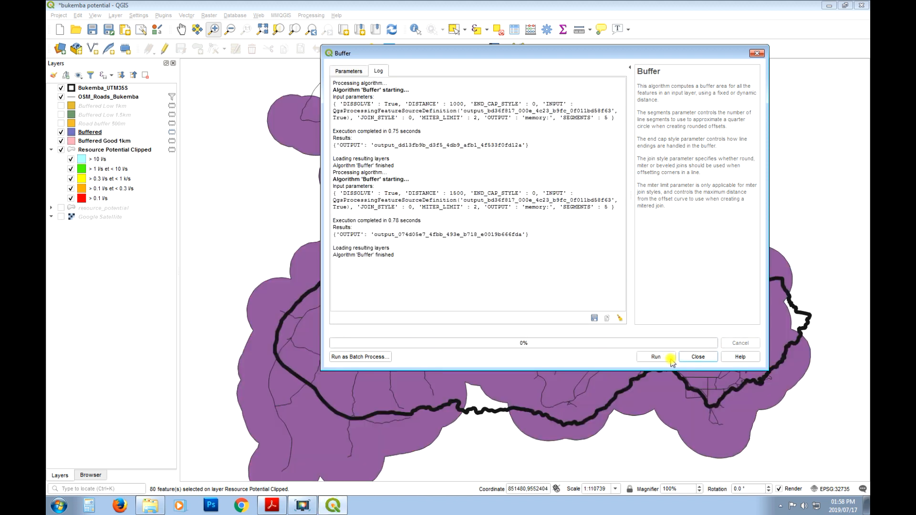
pyautogui.click(697, 357)
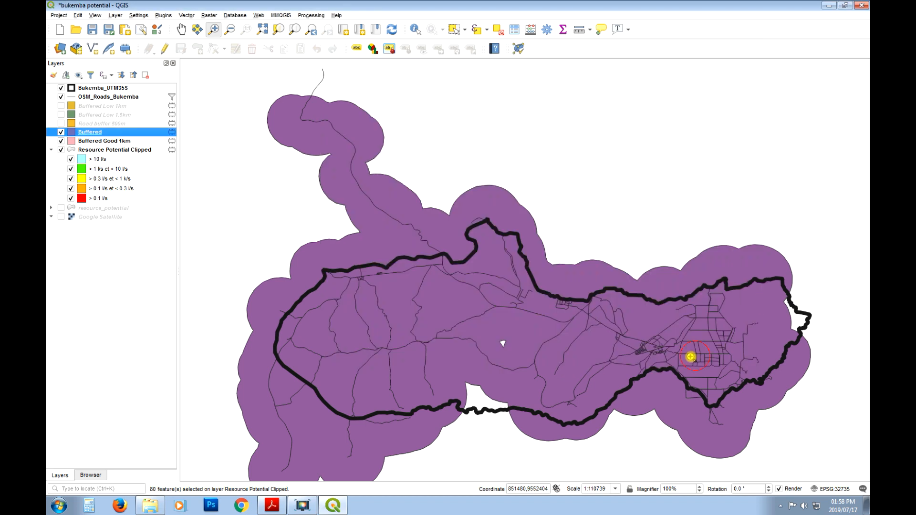
# Rename the new Buffered layer as Buffered Good 1.5km
pyautogui.rightClick(115, 132)
pyautogui.click(175, 190)
pyautogui.click(109, 133)
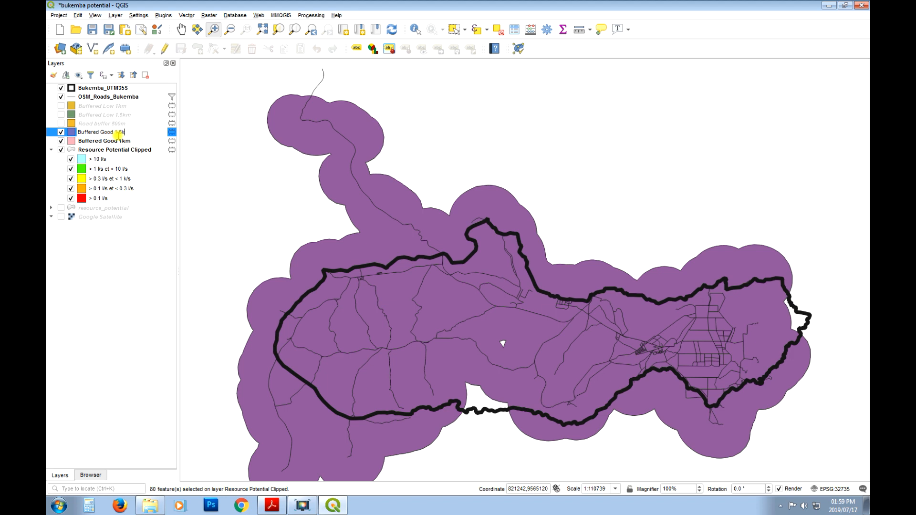
pyautogui.click(157, 266)
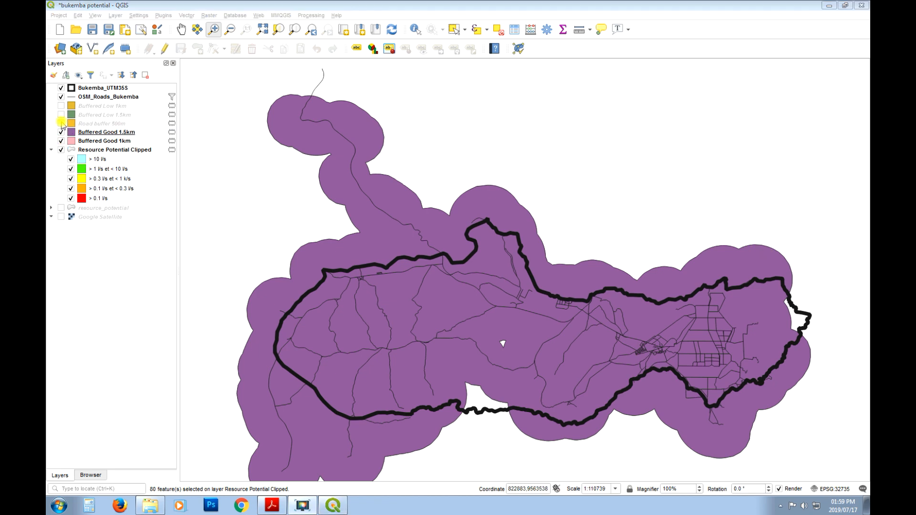
# Move the road buffer layer directly above Google Satellite and group the four low and good buffer layers as Resource Buffers
pyautogui.moveTo(90, 124); pyautogui.dragTo(104, 206)
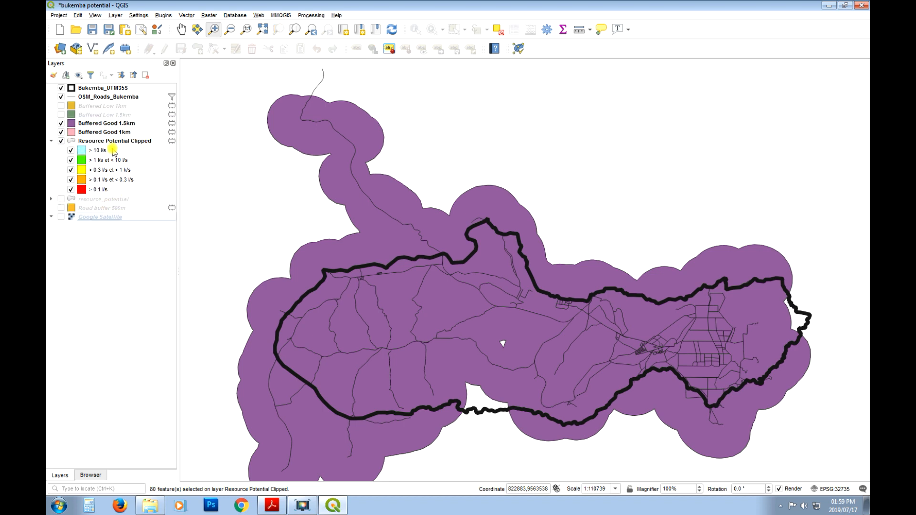
pyautogui.click(105, 132)
pyautogui.keyDown('shift'); pyautogui.click(103, 106); pyautogui.keyUp('shift')
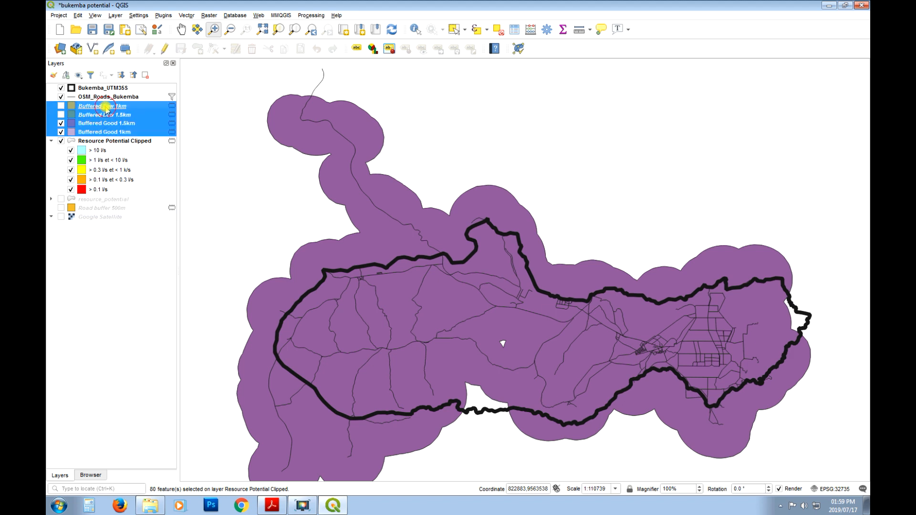
pyautogui.rightClick(100, 123)
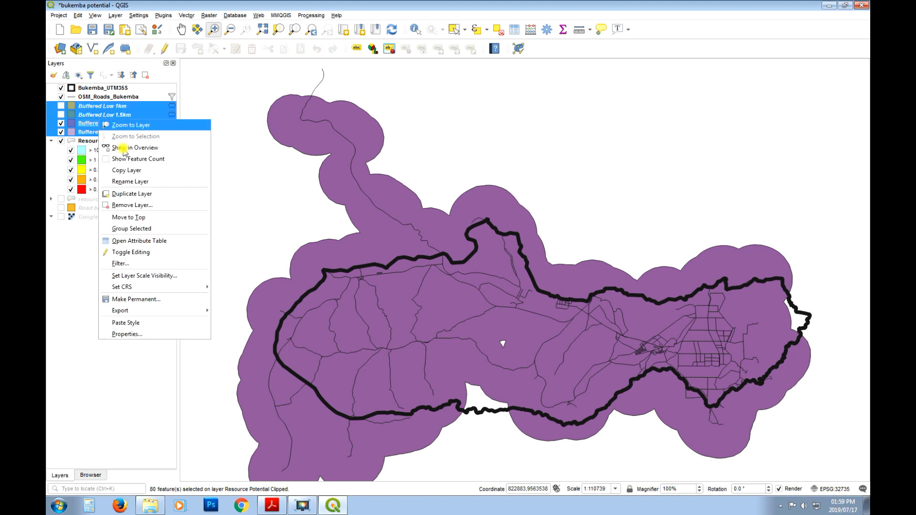
pyautogui.click(157, 229)
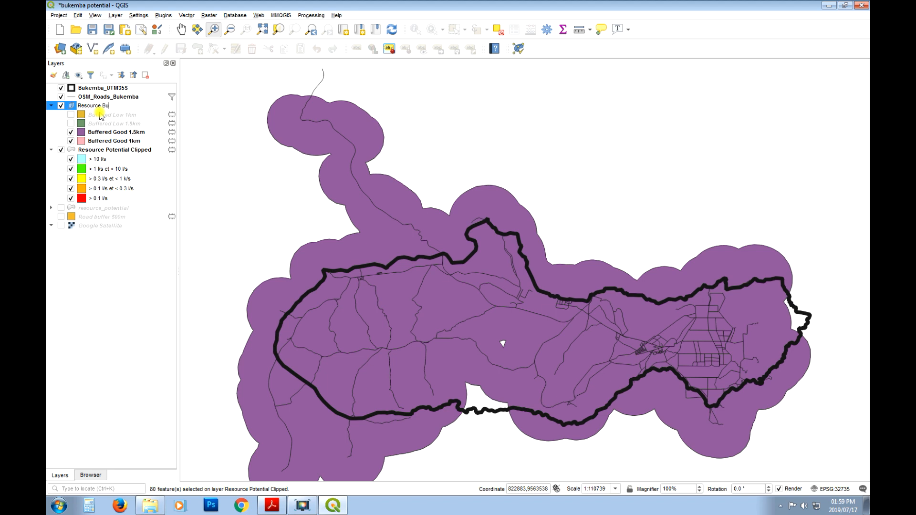
pyautogui.click(120, 276)
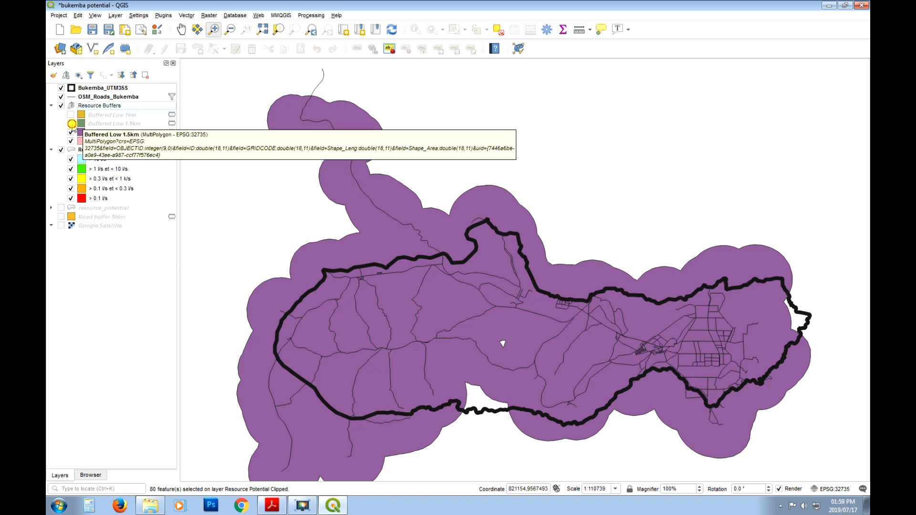
# Show both low-yield buffers and reorder the good-yield layers so Buffered Good 1.5km lies below Buffered Good 1km
pyautogui.click(71, 124)
pyautogui.click(72, 115)
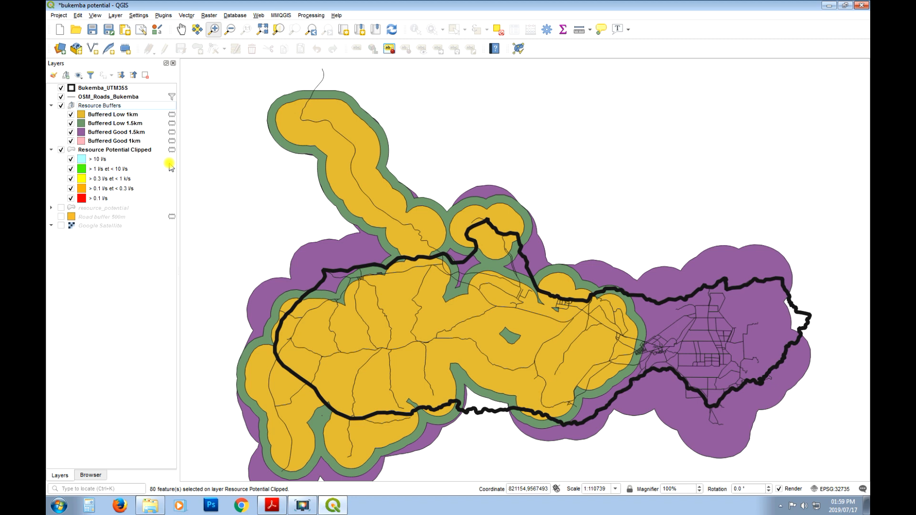
pyautogui.moveTo(106, 133); pyautogui.dragTo(101, 149)
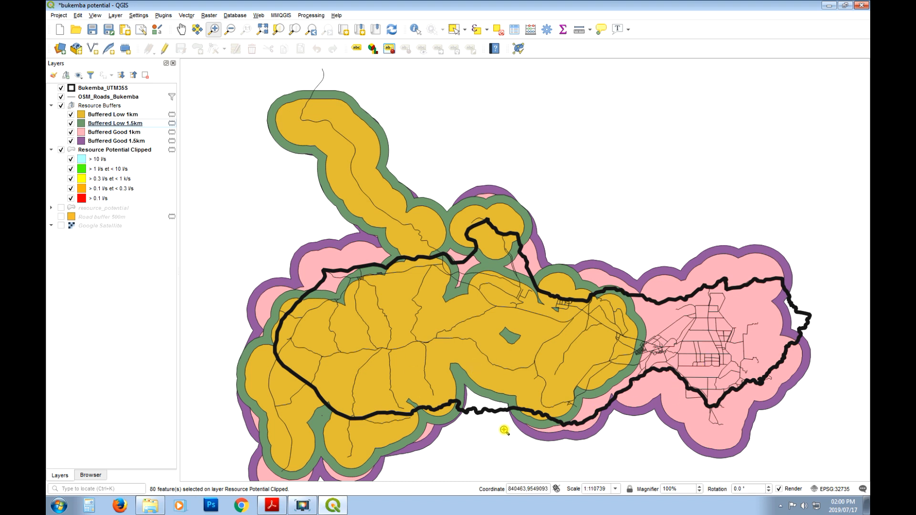
# Switch to the PDF report in Acrobat Reader to review the groundwater buffer definitions, then return to QGIS
pyautogui.click(271, 505)
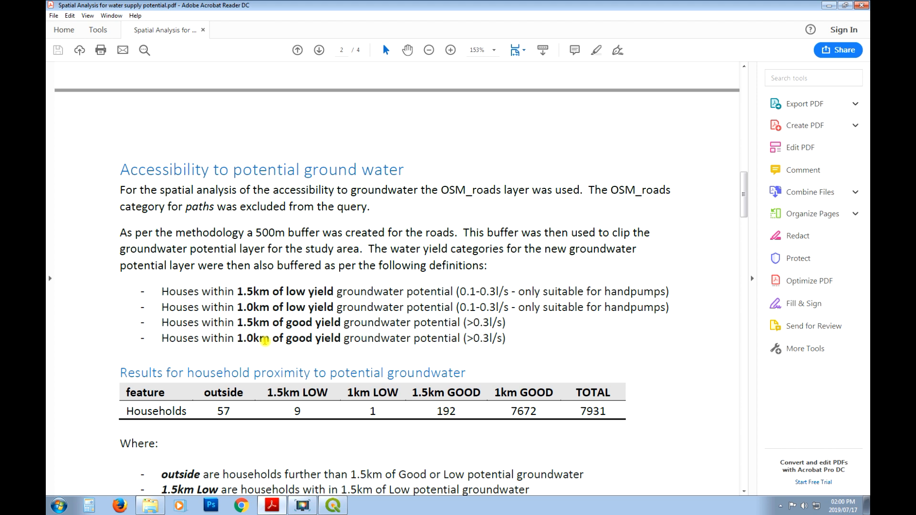
pyautogui.click(332, 505)
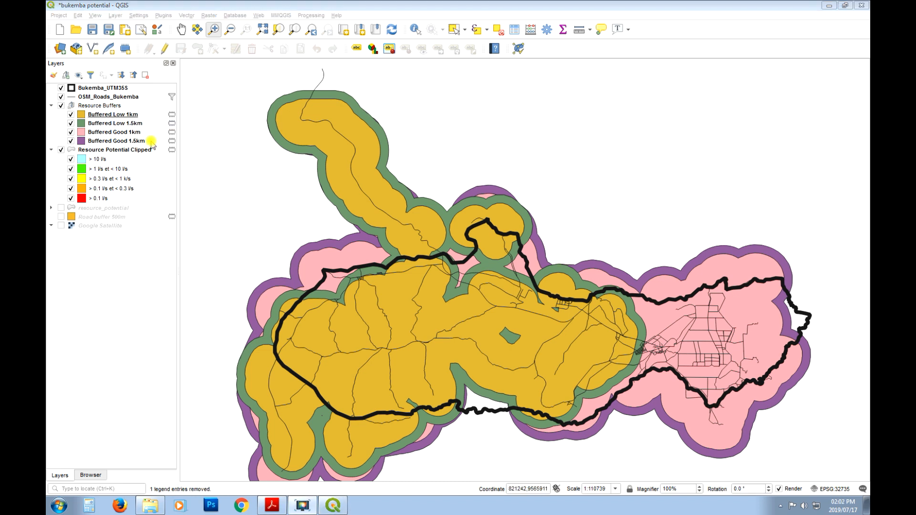
# Put the Buffered Low 1km attribute table into edit mode and add a Text (string) field named cat with length 10
pyautogui.click(127, 115)
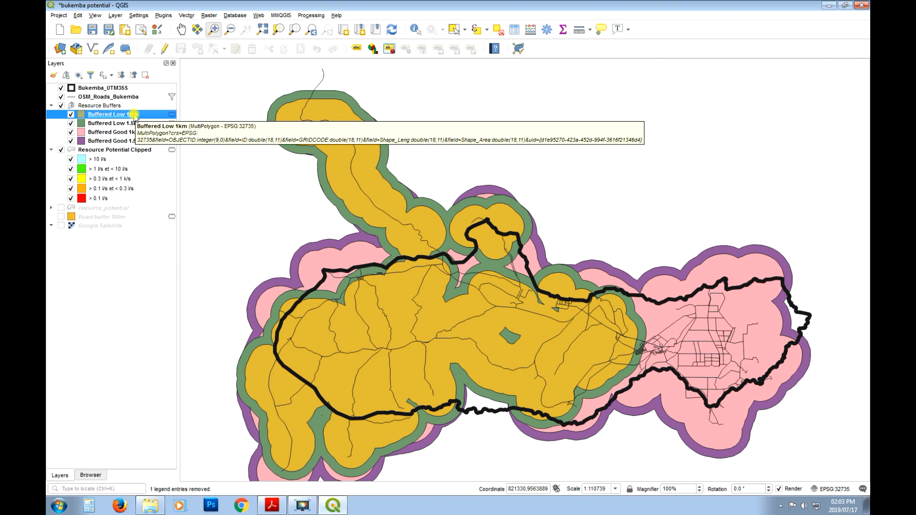
pyautogui.rightClick(134, 115)
pyautogui.click(191, 223)
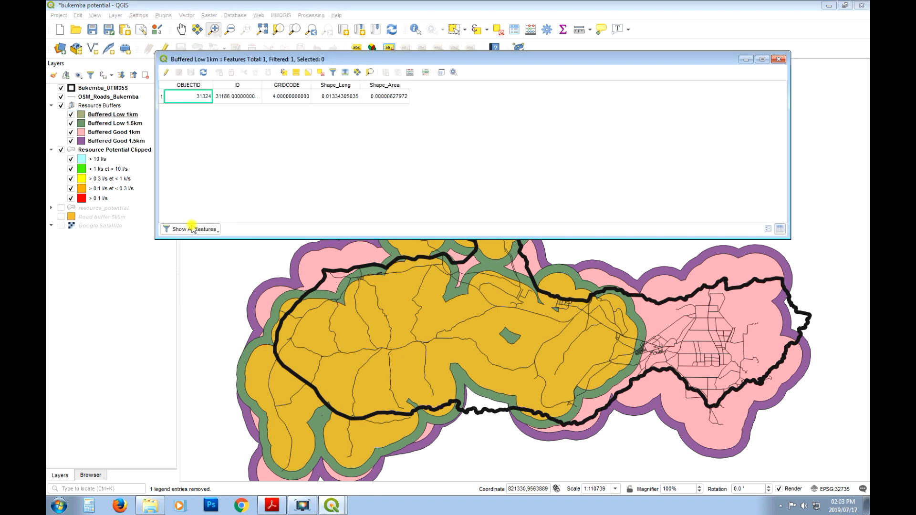
pyautogui.click(166, 72)
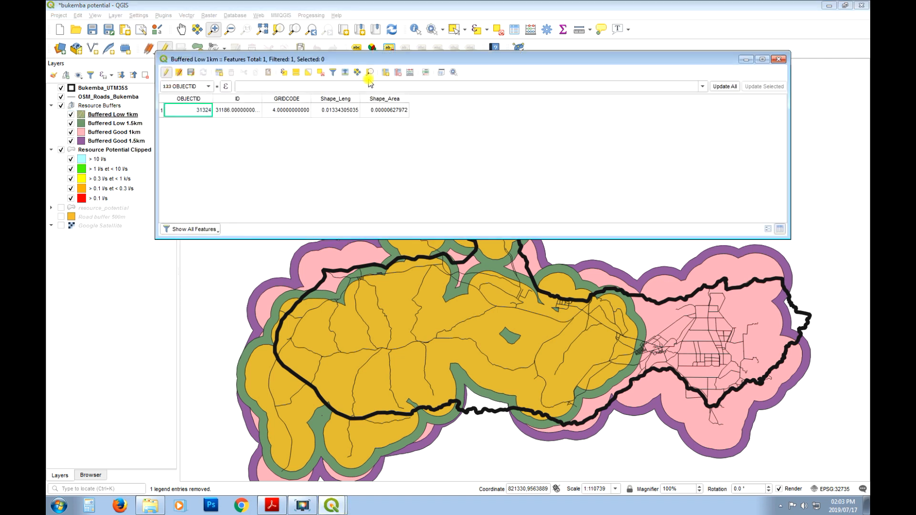
pyautogui.click(385, 72)
pyautogui.click(468, 112)
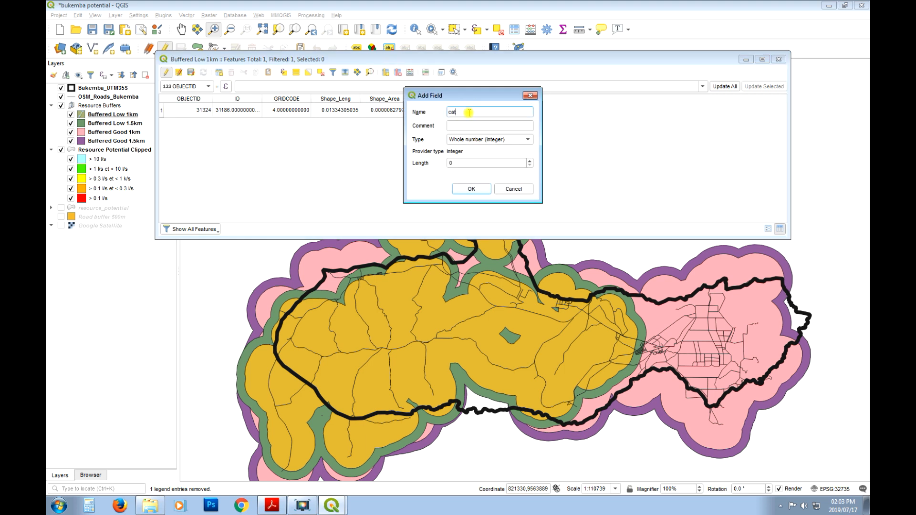
pyautogui.moveTo(463, 95); pyautogui.dragTo(604, 99)
pyautogui.click(667, 149)
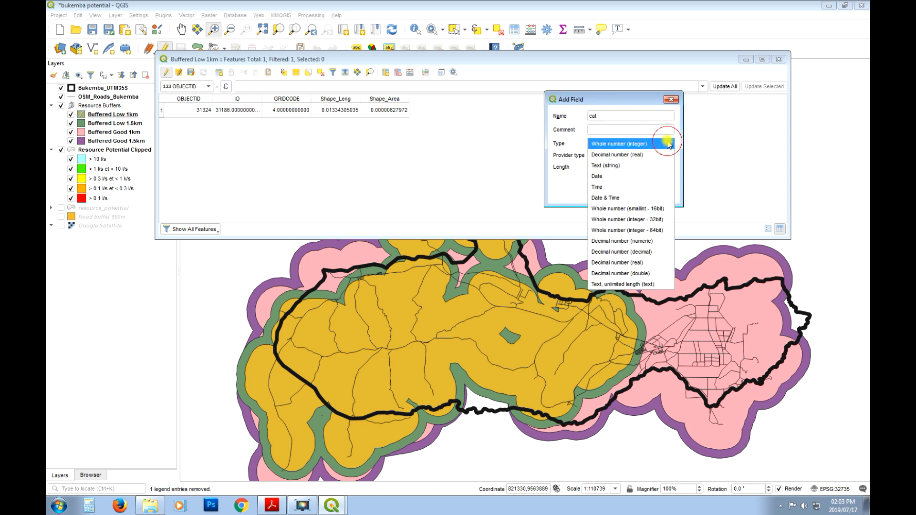
pyautogui.click(615, 176)
pyautogui.click(606, 167)
pyautogui.moveTo(591, 166); pyautogui.dragTo(576, 175)
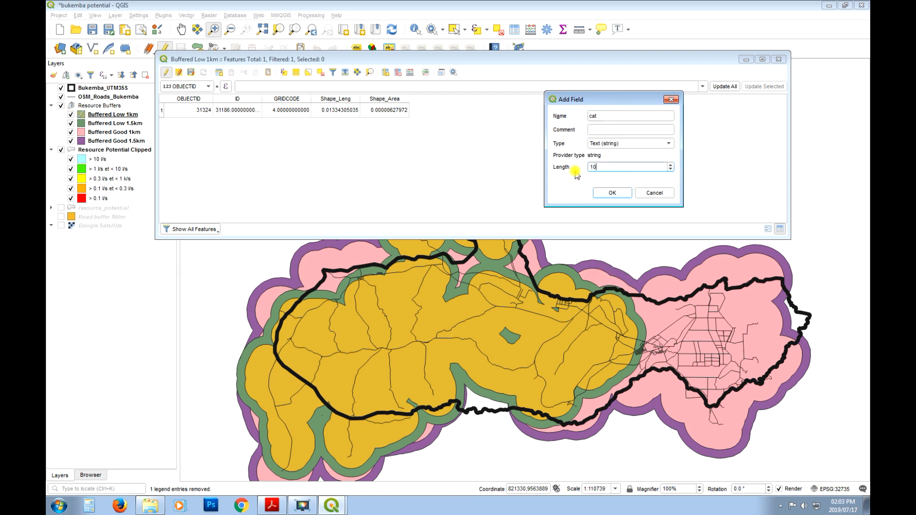
pyautogui.write('10')
pyautogui.click(613, 193)
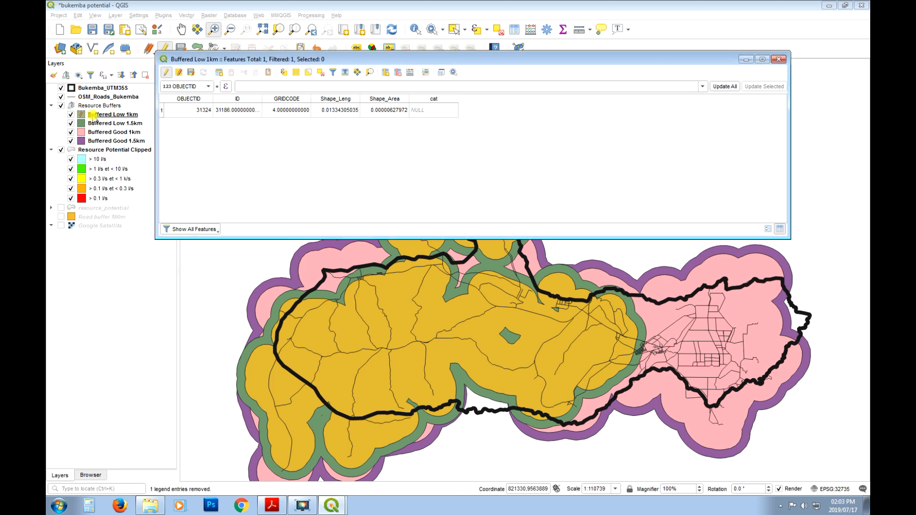
# Set the cat value of the Buffered Low 1km feature to LOW 1km, save the edits and close the table
pyautogui.doubleClick(441, 111)
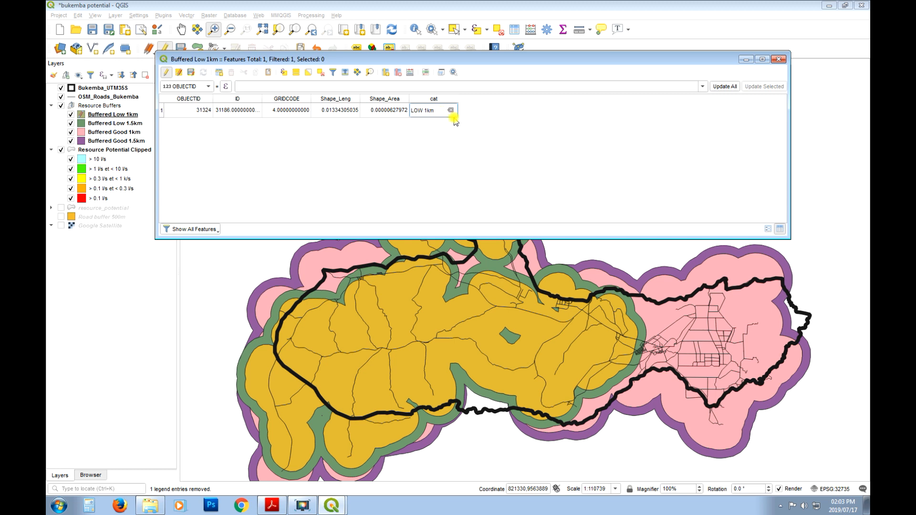
pyautogui.click(444, 129)
pyautogui.click(164, 74)
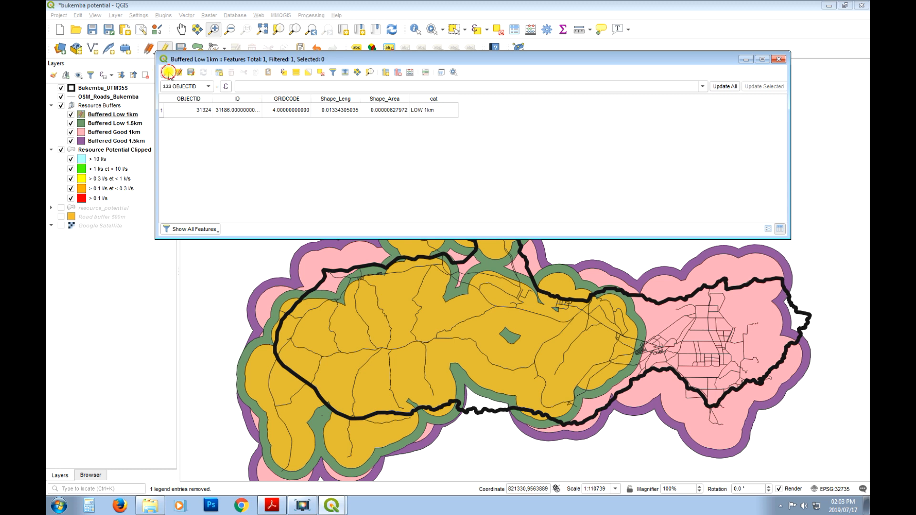
pyautogui.click(447, 257)
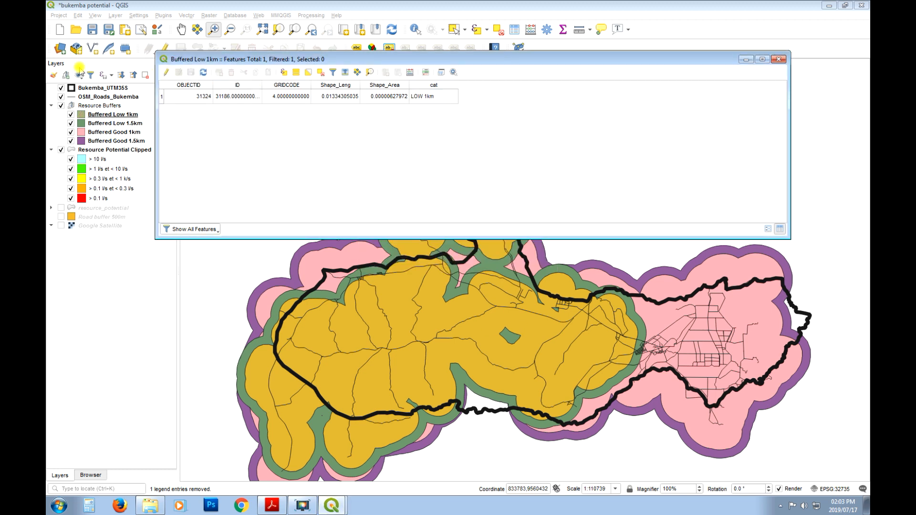
pyautogui.click(778, 59)
# Put the Buffered Low 1.5km attribute table into edit mode and add a Text (string) field named cat
pyautogui.click(122, 123)
pyautogui.rightClick(123, 123)
pyautogui.moveTo(173, 329)
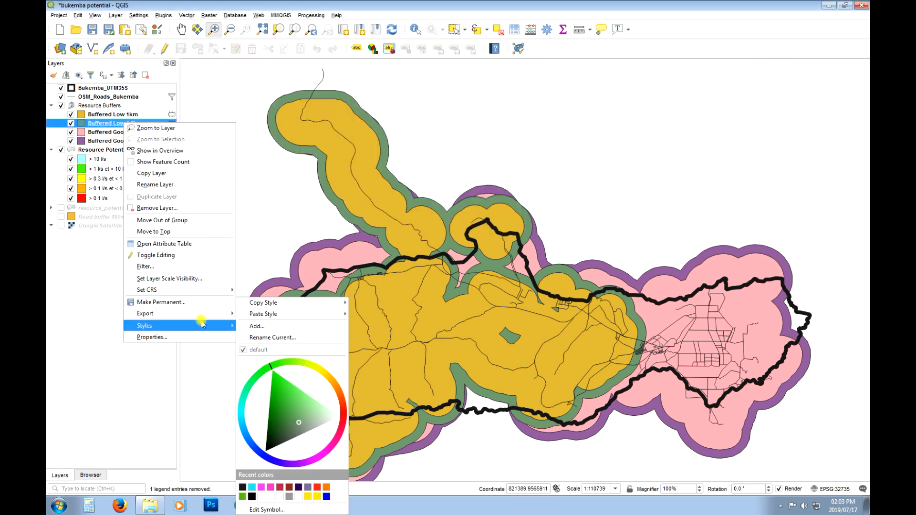
pyautogui.click(199, 242)
pyautogui.click(166, 72)
pyautogui.click(386, 72)
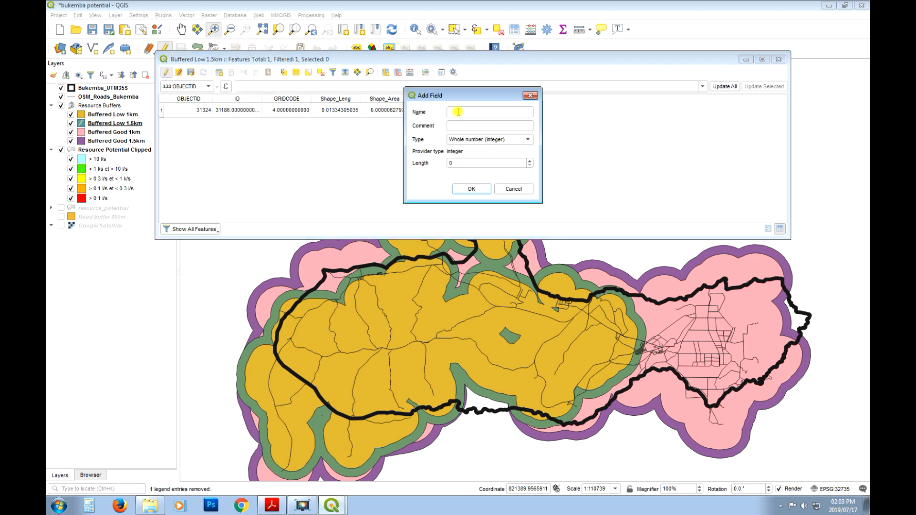
pyautogui.click(499, 112)
pyautogui.click(525, 139)
pyautogui.click(523, 156)
pyautogui.click(464, 163)
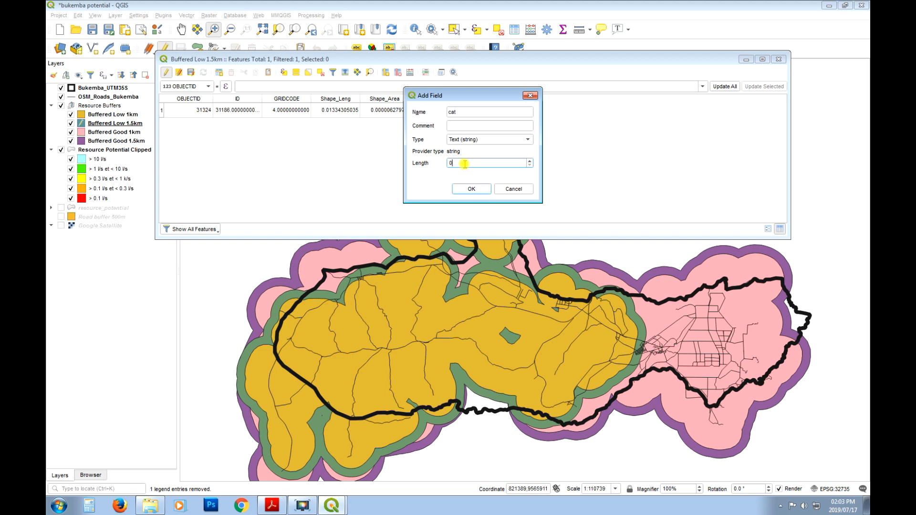
pyautogui.click(471, 190)
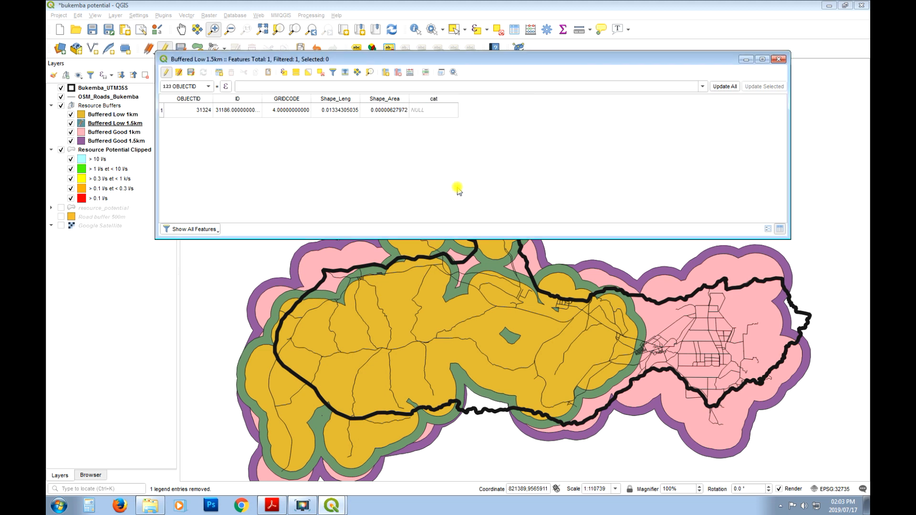
pyautogui.click(408, 74)
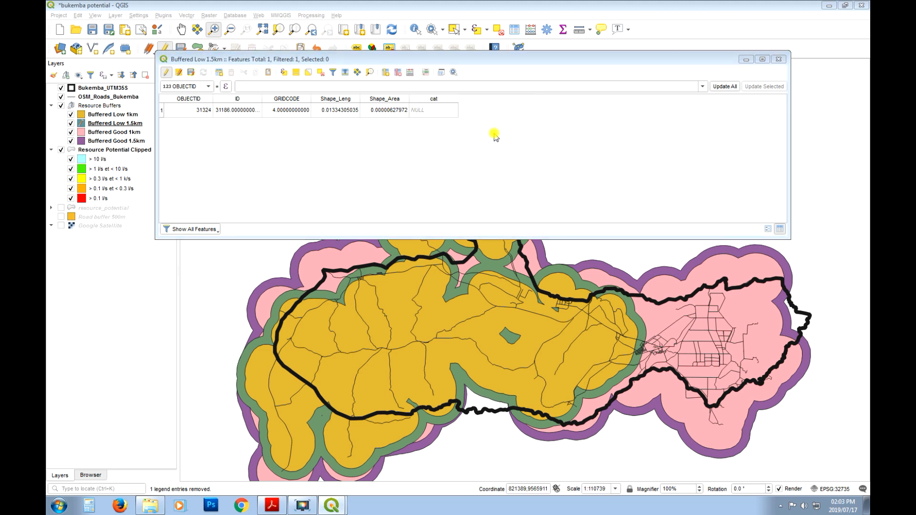
pyautogui.moveTo(869, 59); pyautogui.dragTo(716, 66)
pyautogui.press('Escape')
# Set the cat value of the Buffered Low 1.5km feature to LOW 1.5km, save the edits and close the table
pyautogui.click(431, 111)
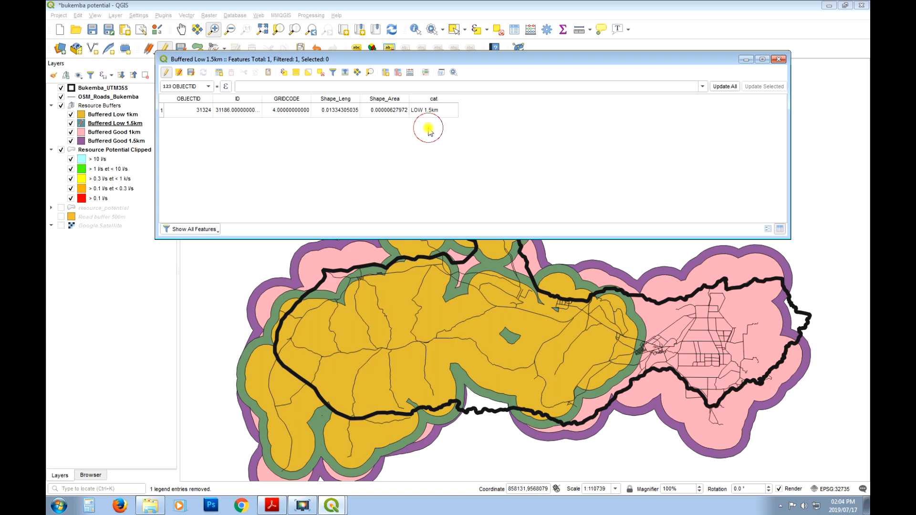
pyautogui.click(166, 72)
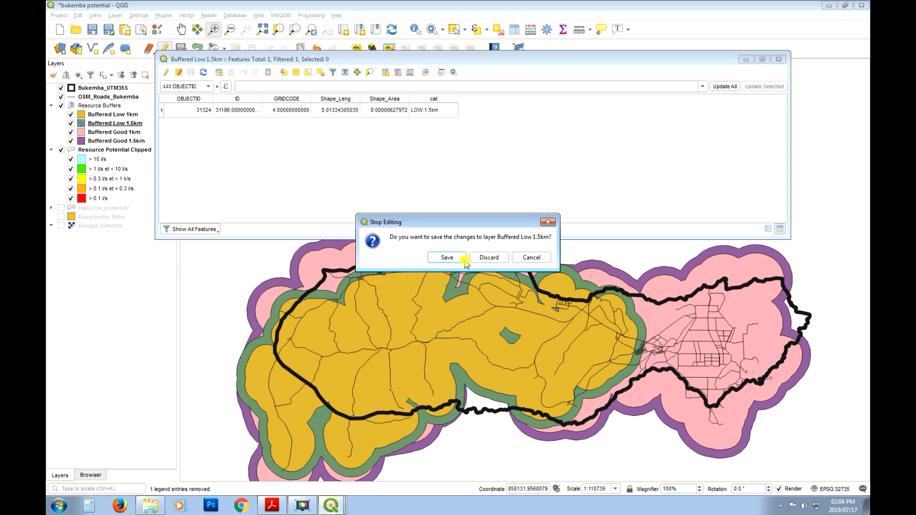
pyautogui.click(448, 258)
pyautogui.click(779, 59)
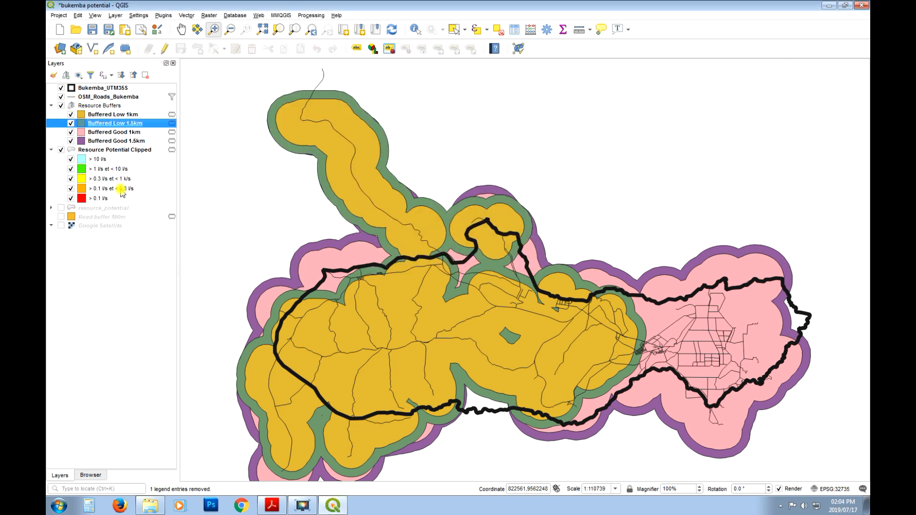
# Put the Buffered Good 1km attribute table into edit mode and add a Text (string) field named cat
pyautogui.rightClick(106, 132)
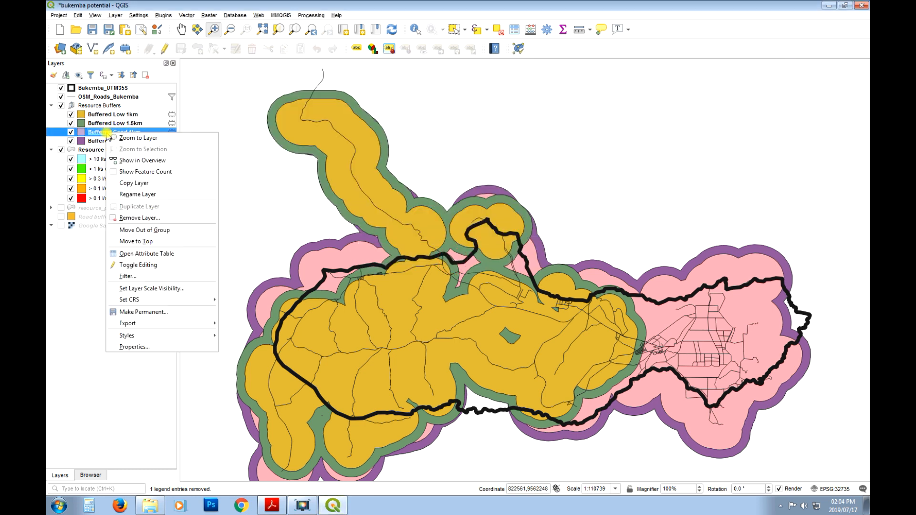
pyautogui.click(172, 254)
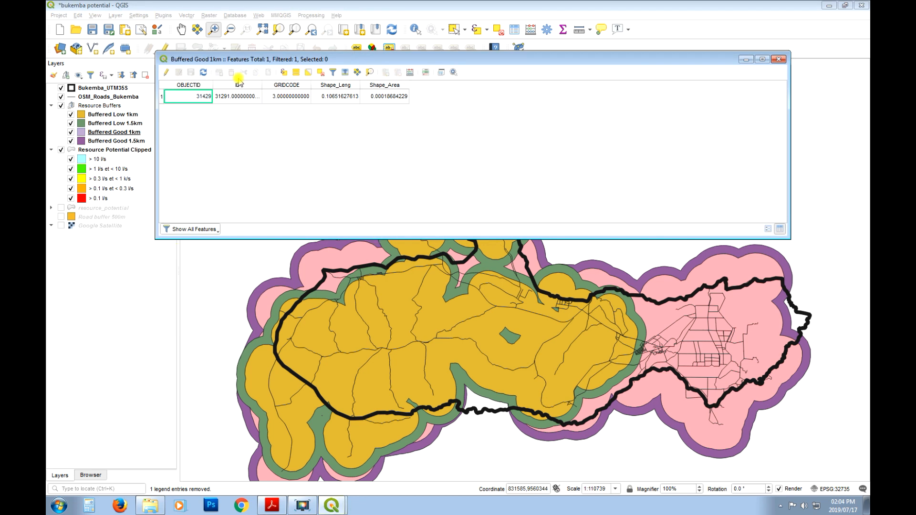
pyautogui.click(167, 72)
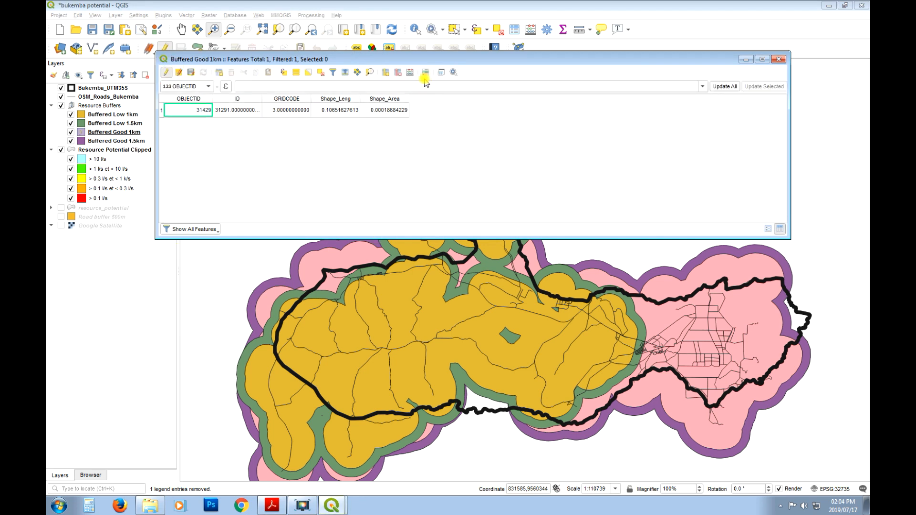
pyautogui.click(410, 72)
pyautogui.click(476, 111)
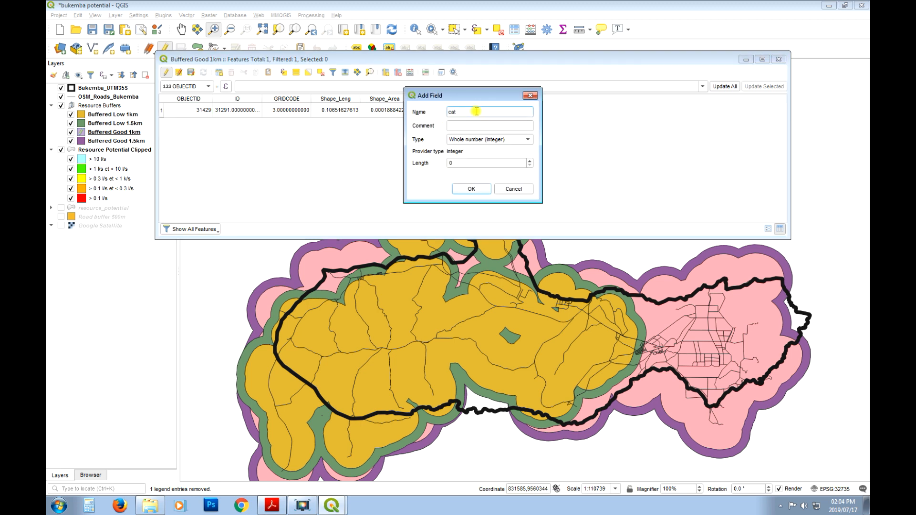
pyautogui.click(512, 139)
pyautogui.click(477, 163)
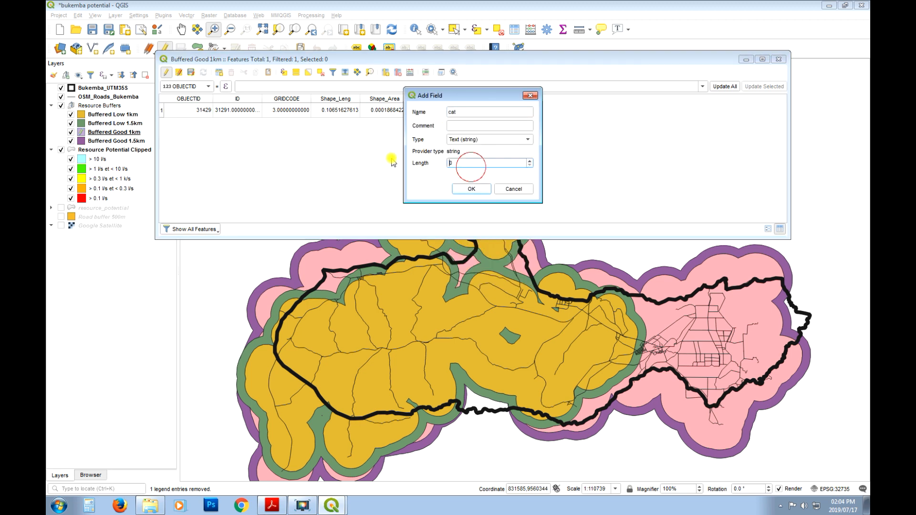
pyautogui.click(471, 189)
# Set the cat value of the Buffered Good 1km feature to GOOD 1km, save the edits and close the table
pyautogui.doubleClick(426, 110)
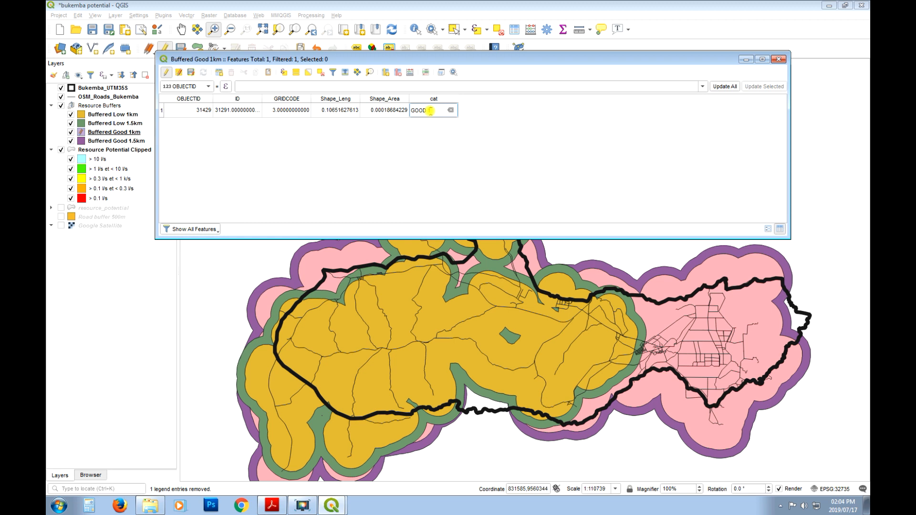
pyautogui.press('Return')
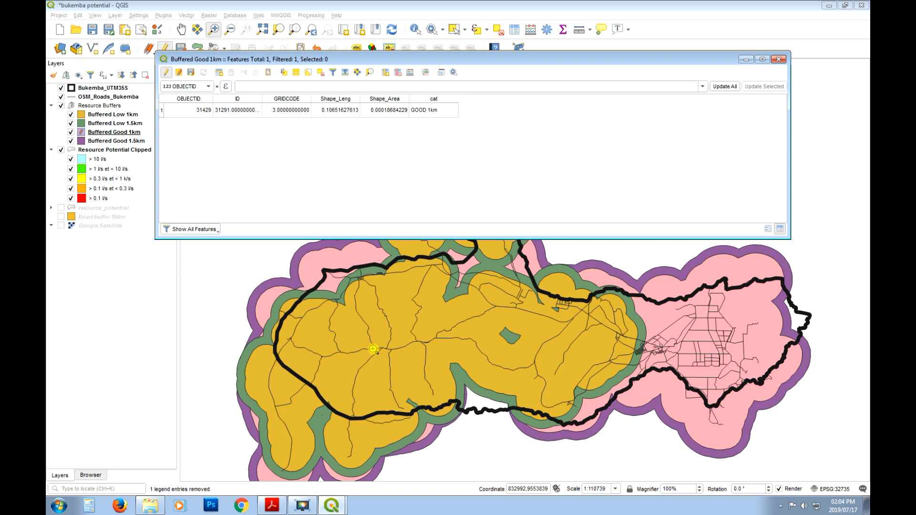
pyautogui.click(166, 72)
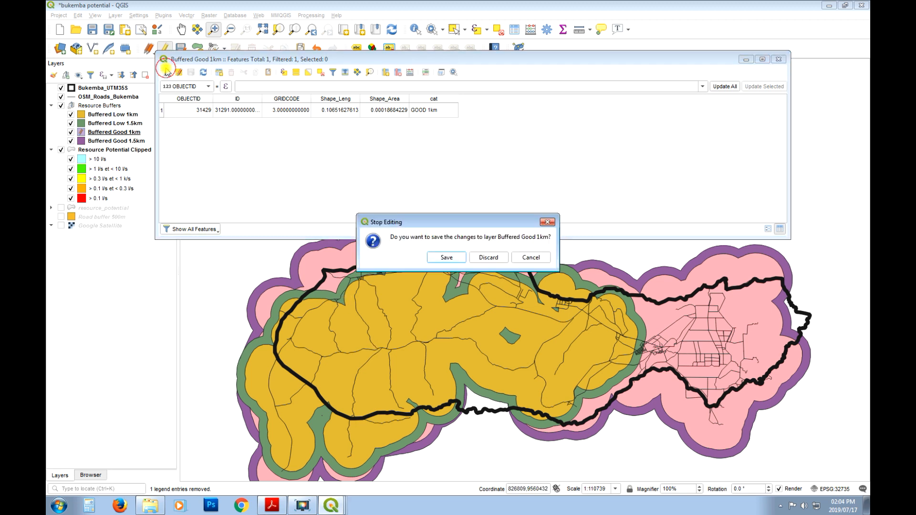
pyautogui.click(446, 257)
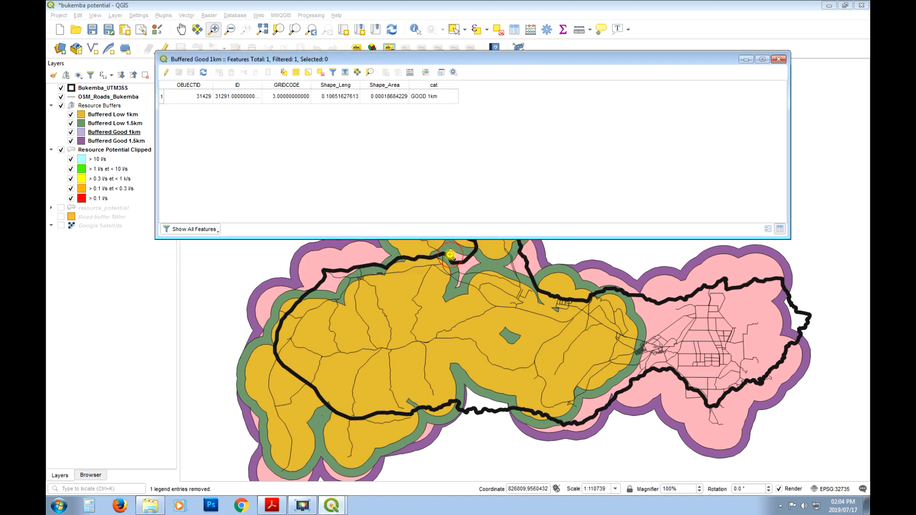
pyautogui.click(785, 61)
# Put the Buffered Good 1.5km attribute table into edit mode and add a Text (string) field named cat
pyautogui.click(116, 141)
pyautogui.rightClick(115, 141)
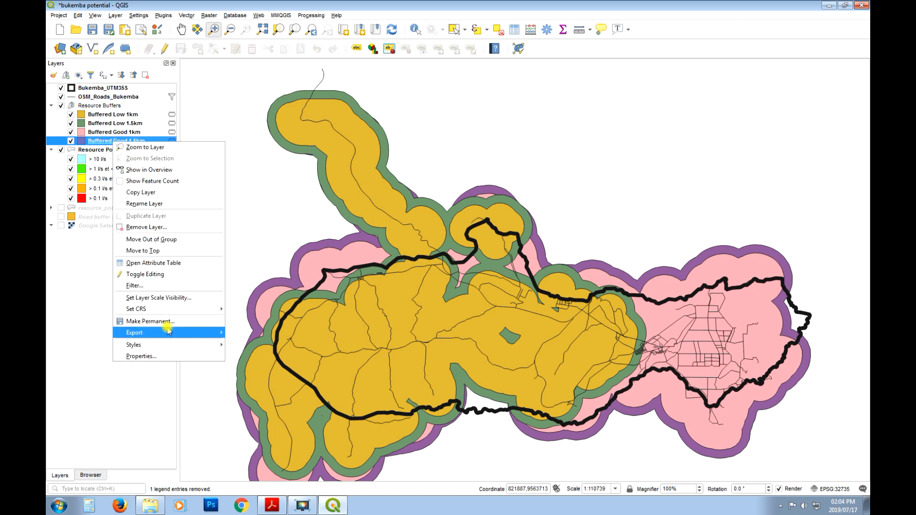
pyautogui.click(169, 263)
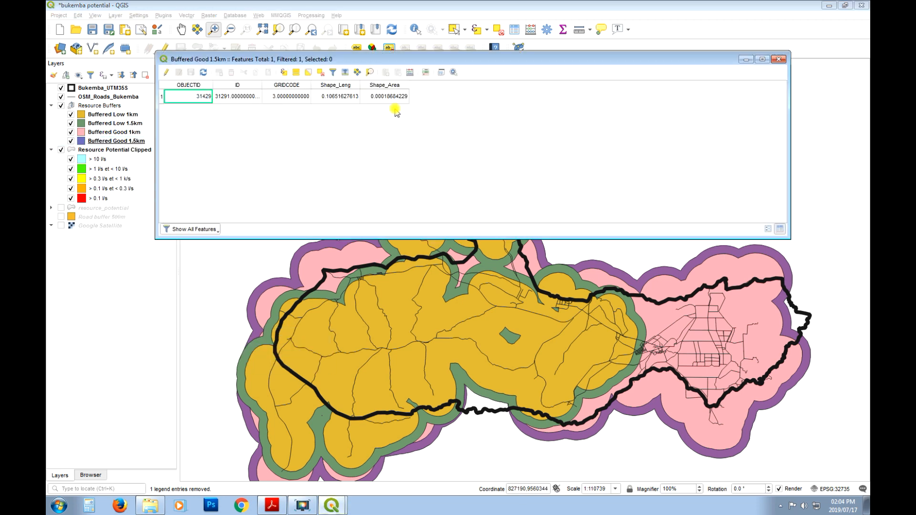
pyautogui.click(166, 72)
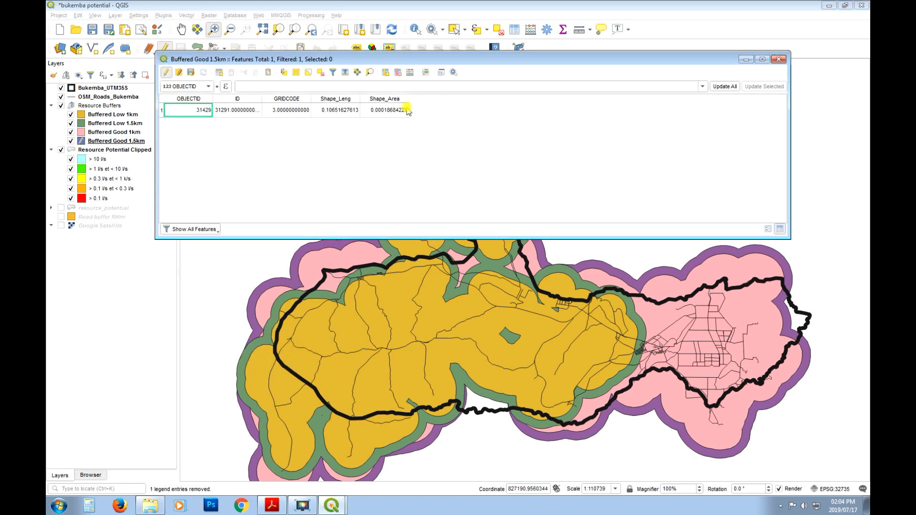
pyautogui.click(385, 72)
pyautogui.click(470, 114)
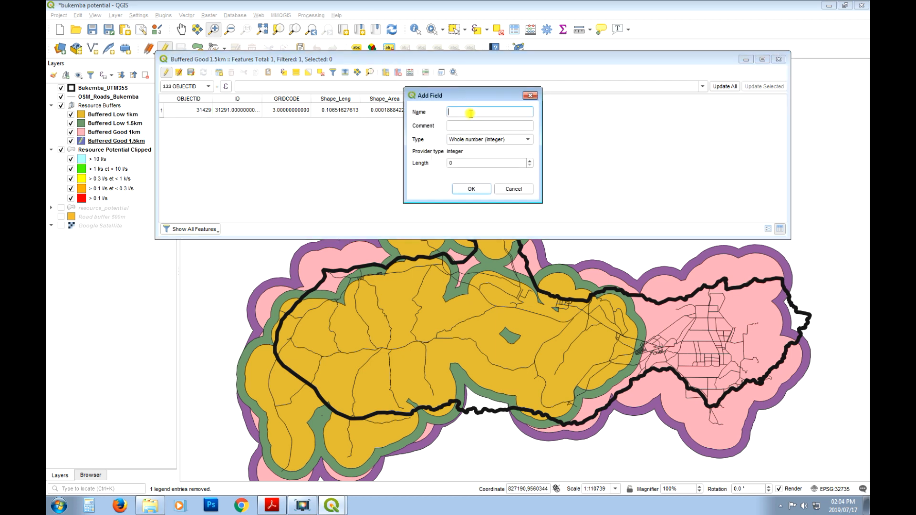
pyautogui.click(514, 138)
pyautogui.click(467, 162)
pyautogui.click(451, 161)
pyautogui.press('Return')
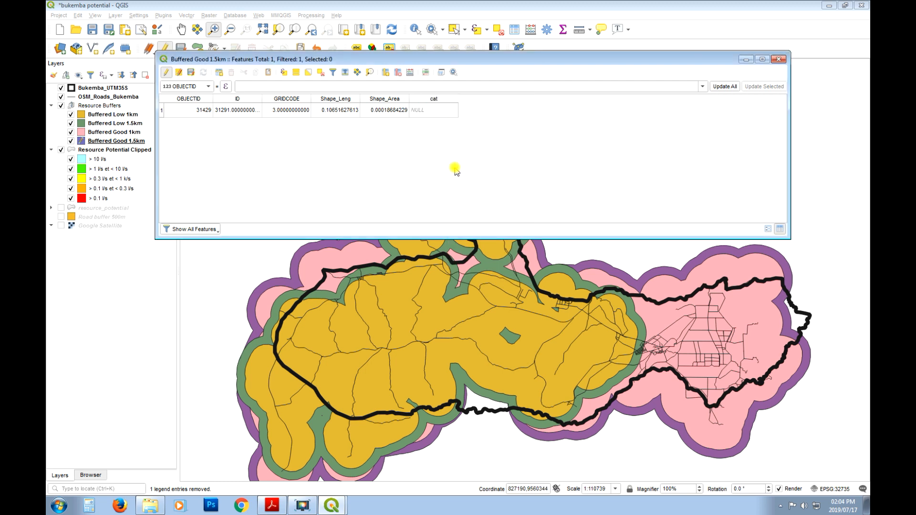
# Set the cat value of the Buffered Good 1.5km feature to GOOD 1.5km, save the edits and close the table
pyautogui.doubleClick(434, 112)
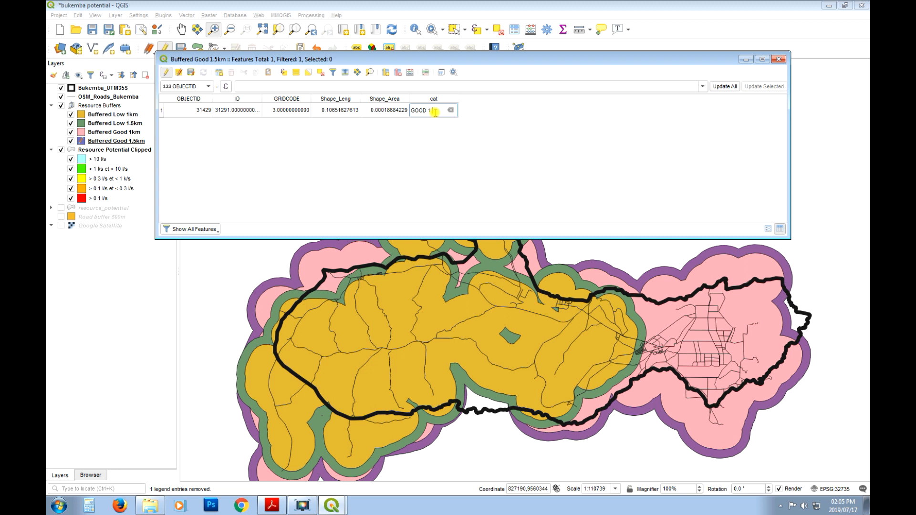
pyautogui.press('Return')
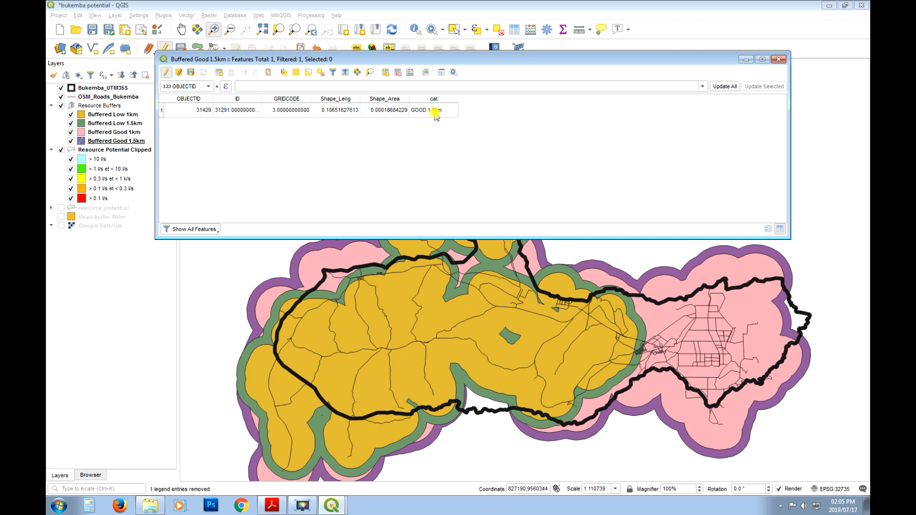
pyautogui.click(165, 75)
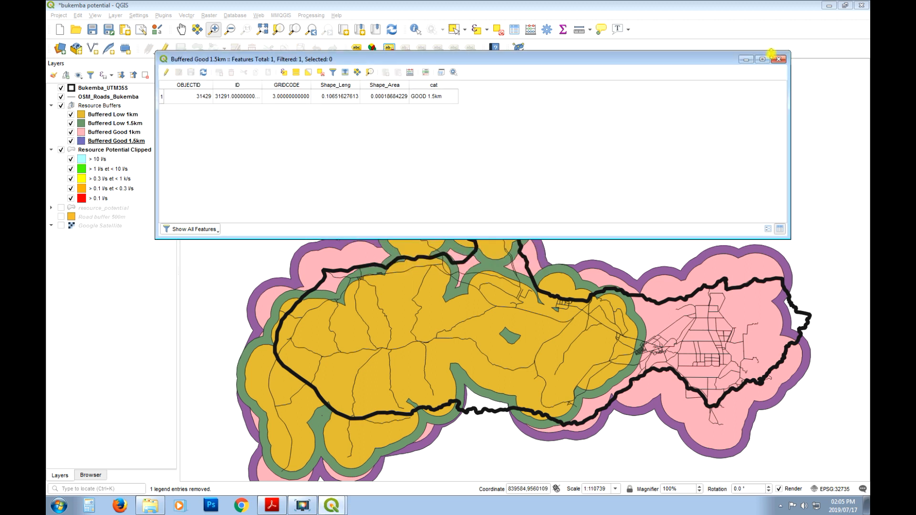
pyautogui.click(778, 59)
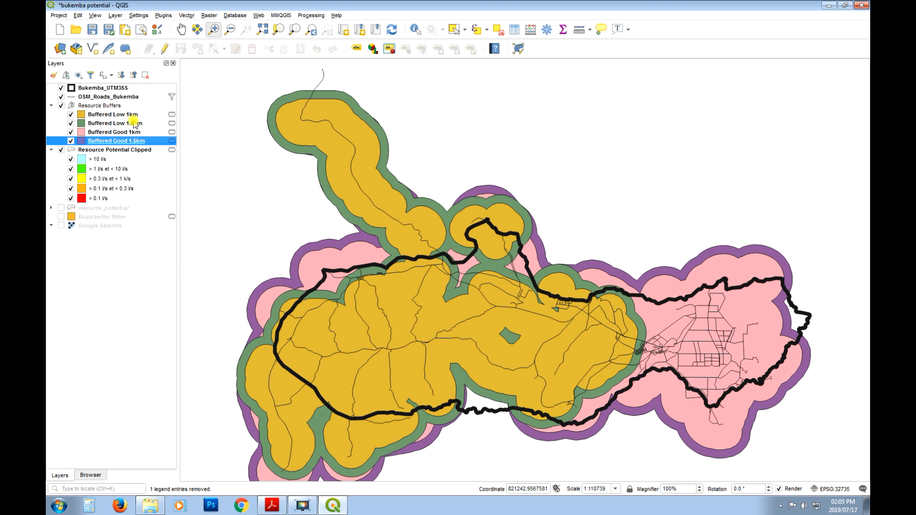
# Run the Union geoprocessing tool with Buffered Low 1km as input and Buffered Low 1.5km as overlay, output to a temporary layer
pyautogui.click(187, 16)
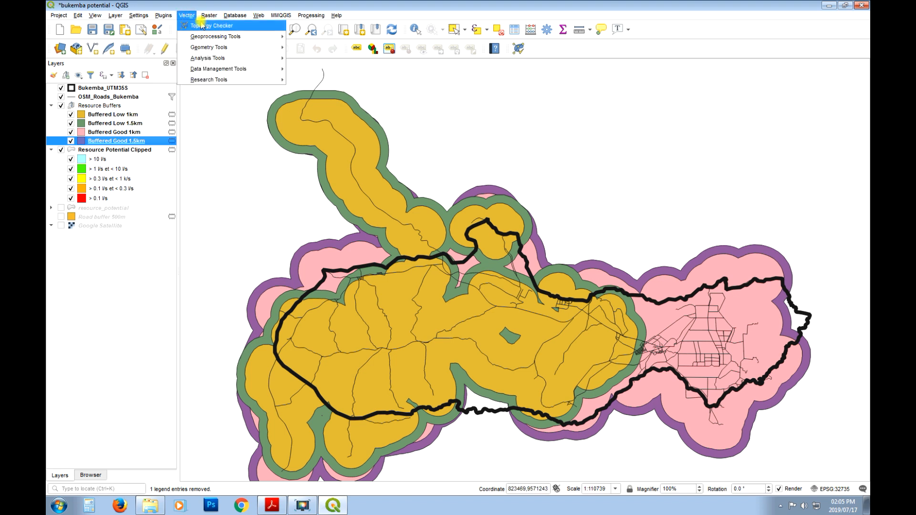
pyautogui.moveTo(233, 36)
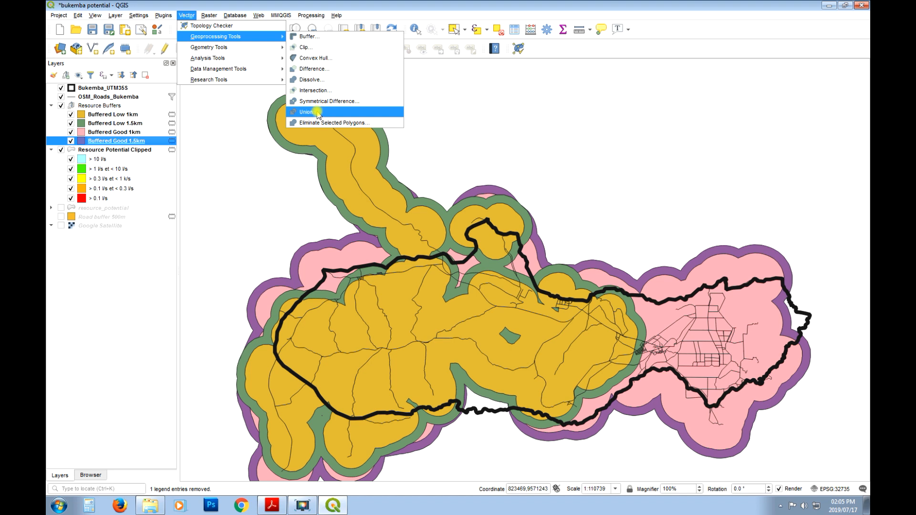
pyautogui.click(317, 112)
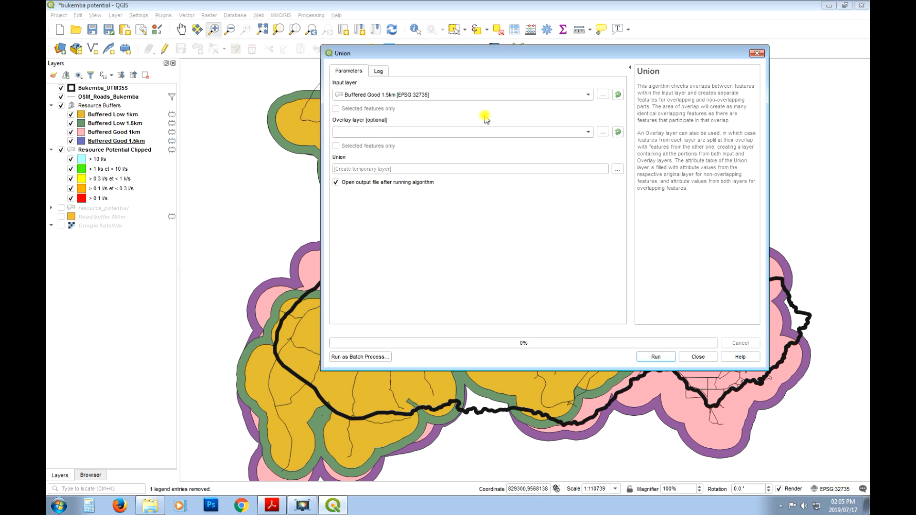
pyautogui.click(490, 95)
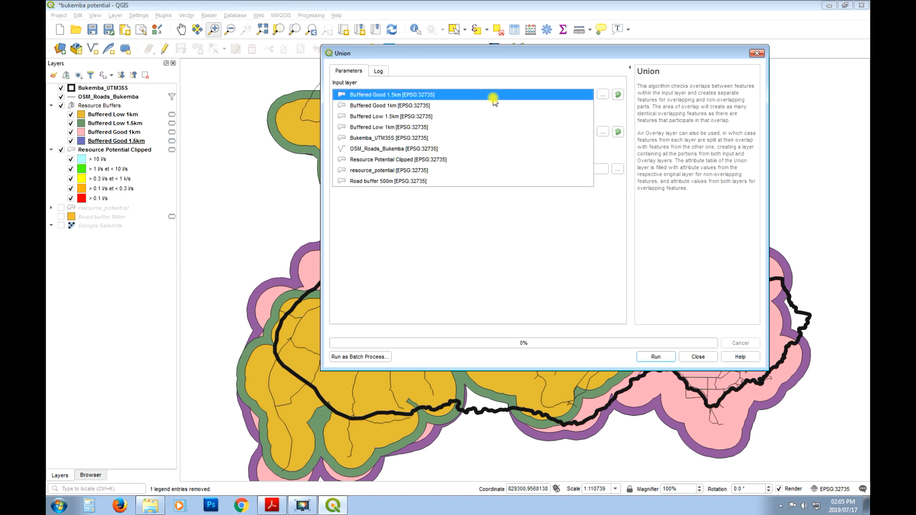
pyautogui.click(392, 128)
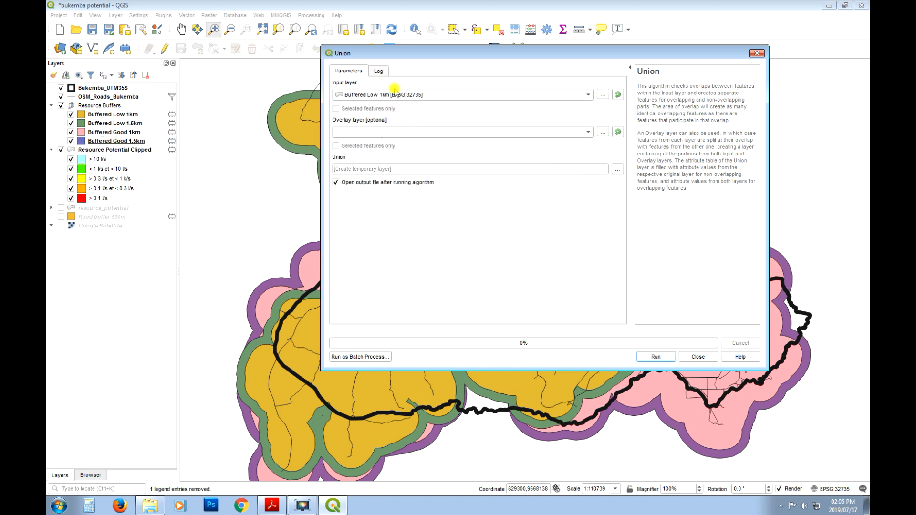
pyautogui.click(448, 132)
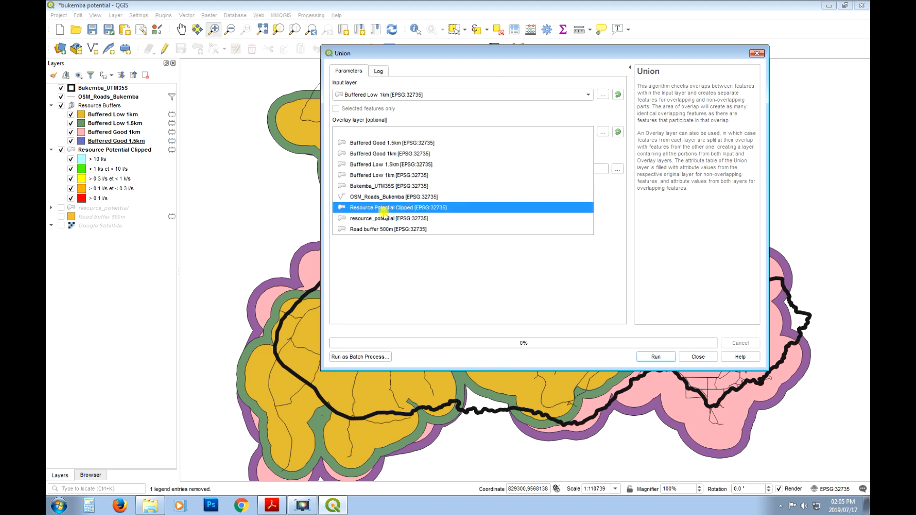
pyautogui.click(414, 164)
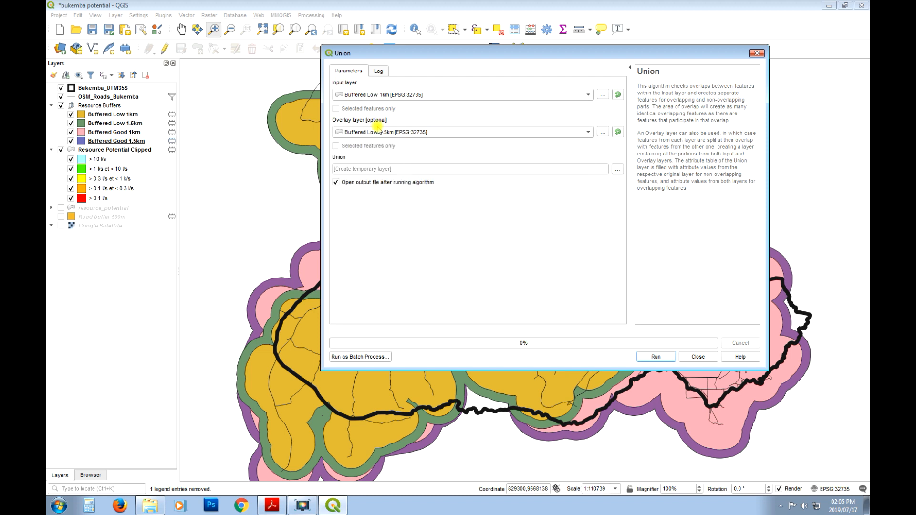
pyautogui.click(656, 357)
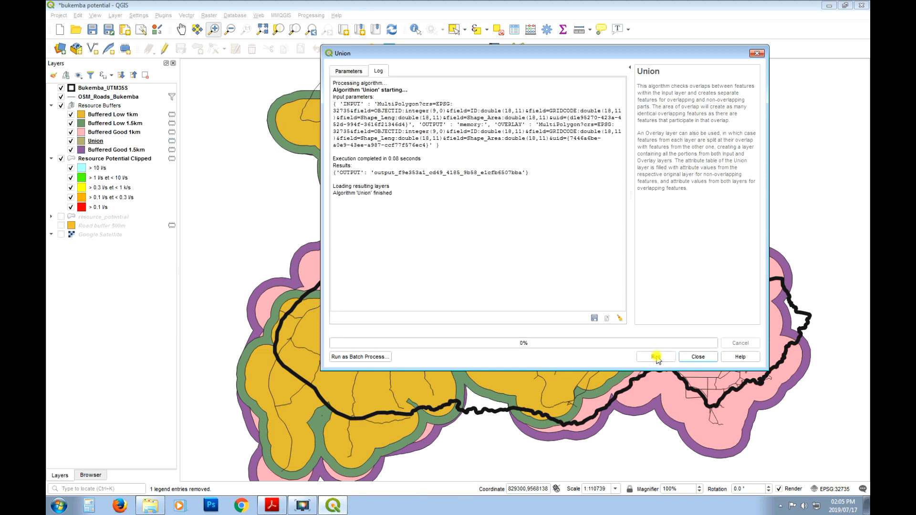
# Rename the new Union layer as Union LOW
pyautogui.click(119, 141)
pyautogui.rightClick(120, 143)
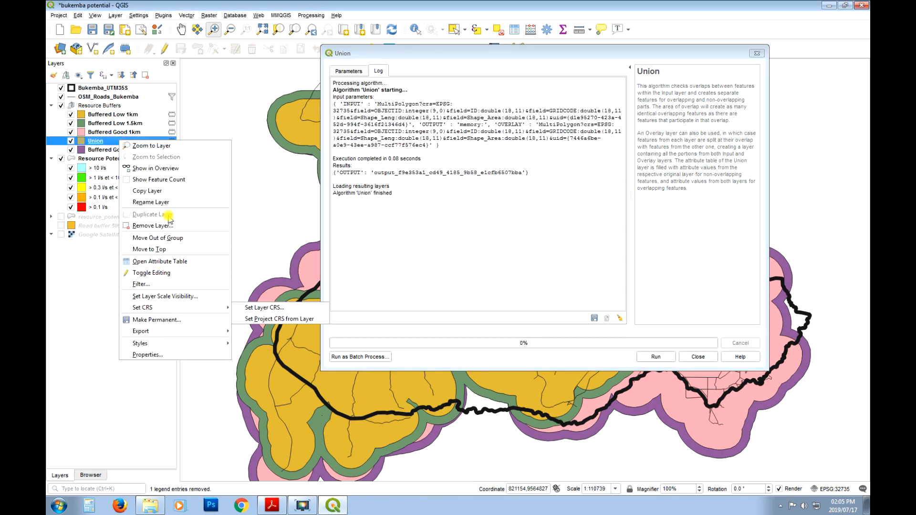
pyautogui.click(164, 202)
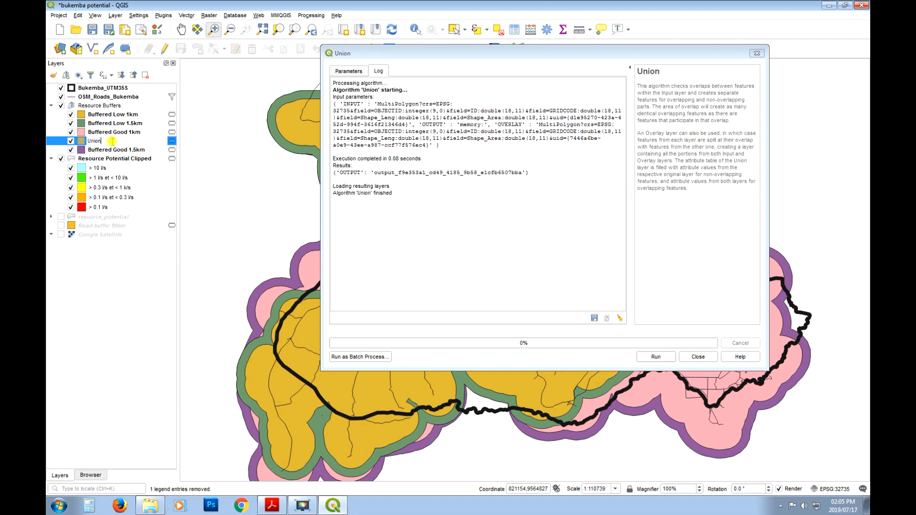
pyautogui.press('Return')
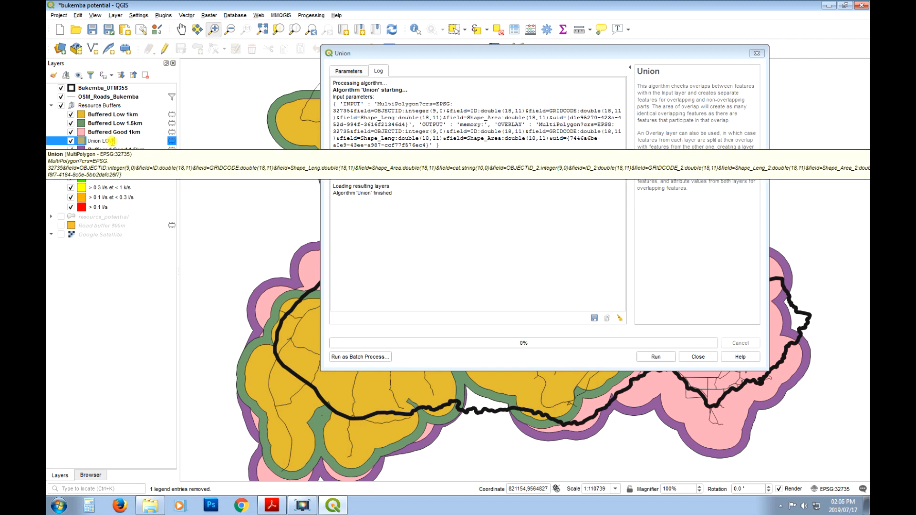
# Examine the combined cat attributes in the Union LOW attribute table, and close the Union tool
pyautogui.click(107, 141)
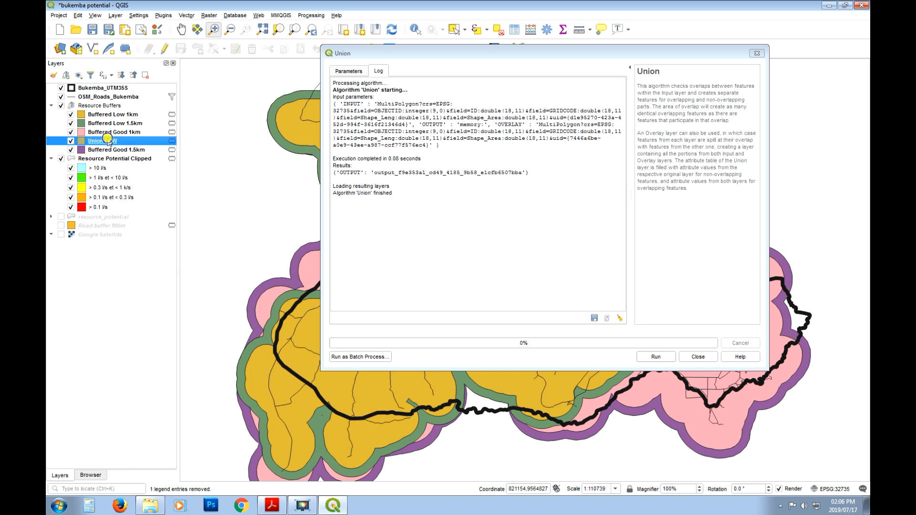
pyautogui.rightClick(108, 140)
pyautogui.click(189, 257)
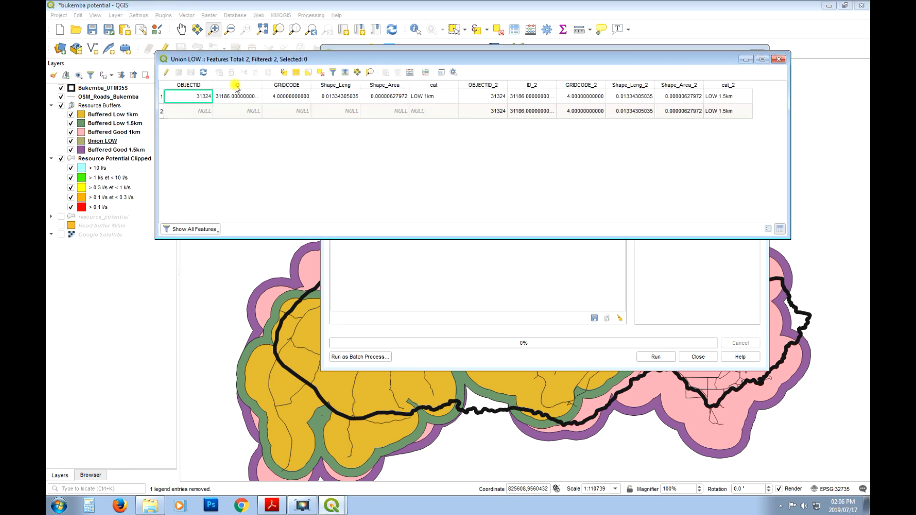
pyautogui.click(659, 332)
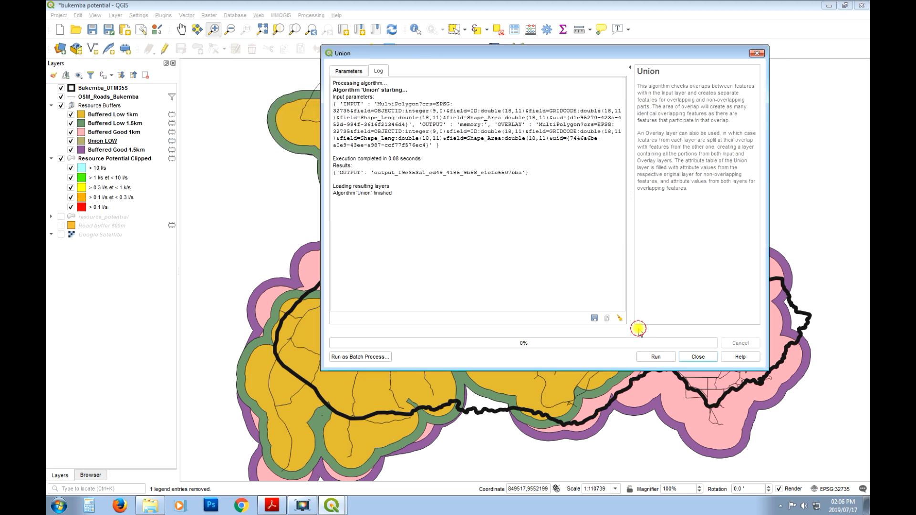
pyautogui.click(698, 357)
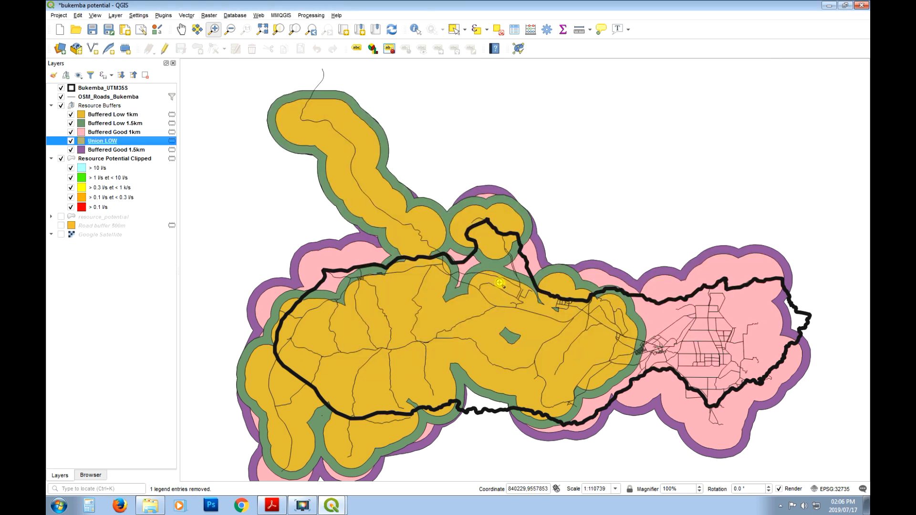
# Hide the four individual Buffered Low and Buffered Good layers, keeping Union LOW shown, and activate the feature selection tool
pyautogui.click(71, 123)
pyautogui.click(71, 115)
pyautogui.click(71, 132)
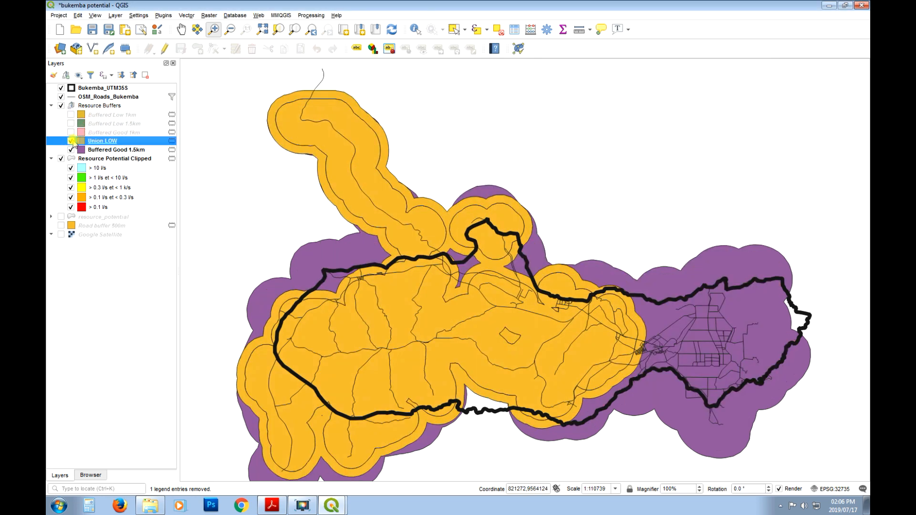
pyautogui.click(71, 150)
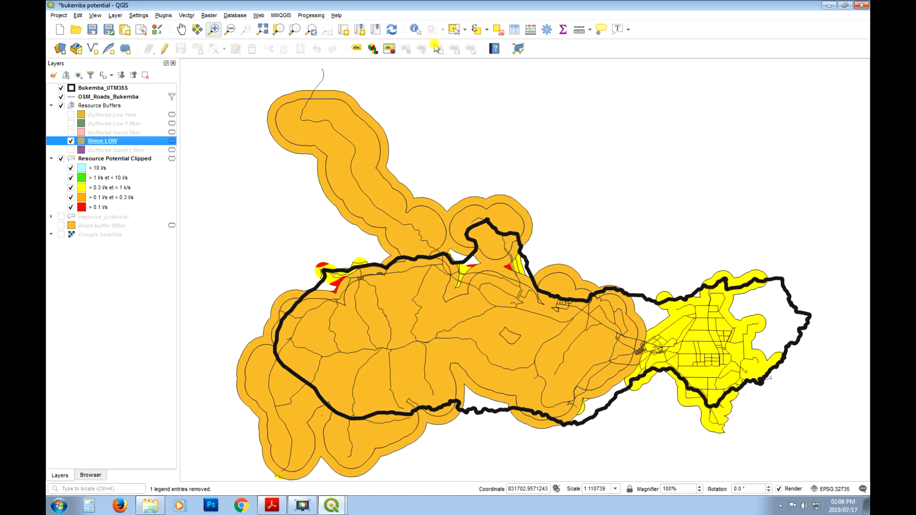
pyautogui.click(454, 30)
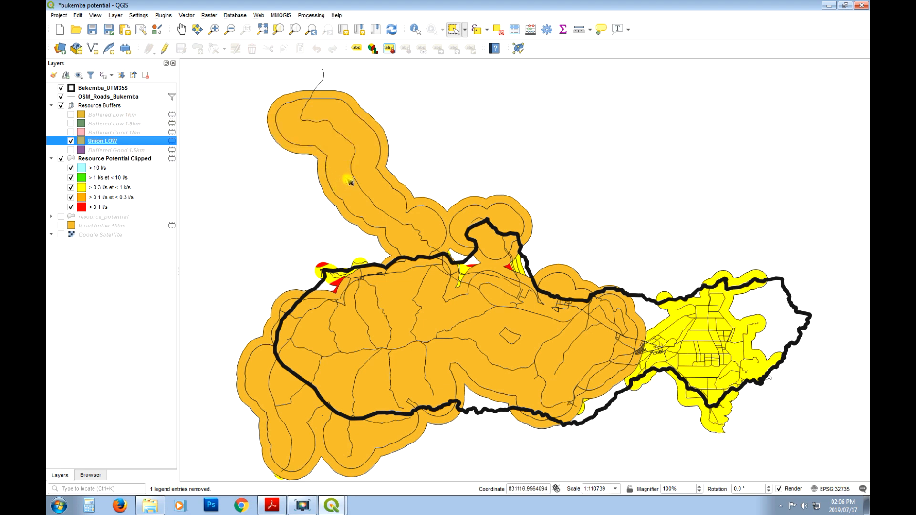
# Select the inner and outer Union LOW polygons on the map and examine their records in the attribute table
pyautogui.click(350, 182)
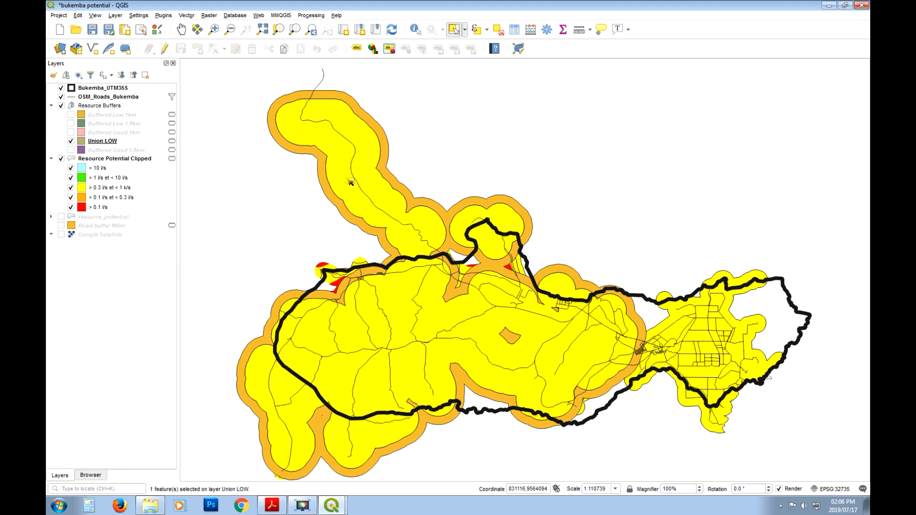
pyautogui.click(326, 189)
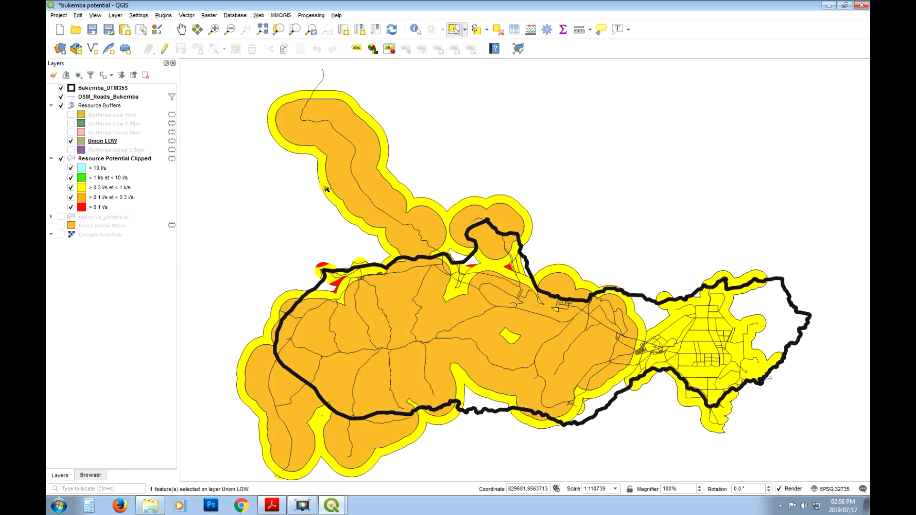
pyautogui.rightClick(104, 141)
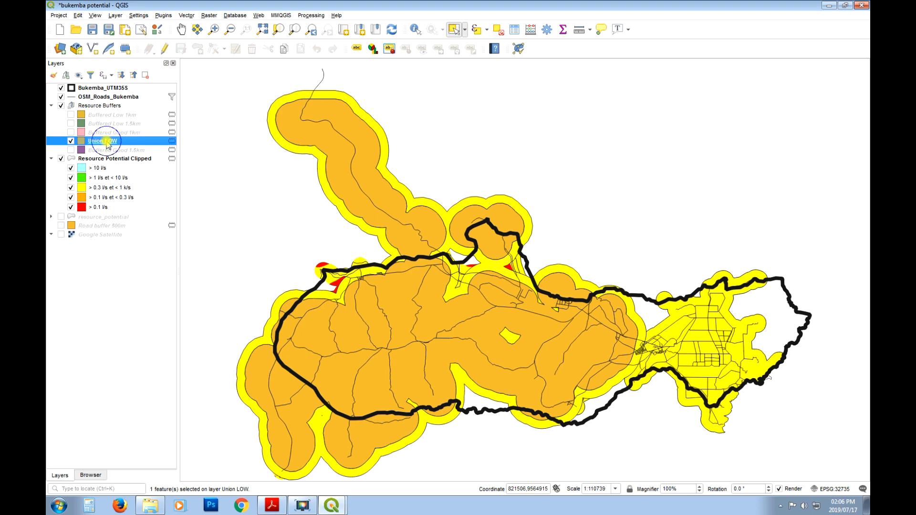
pyautogui.click(162, 261)
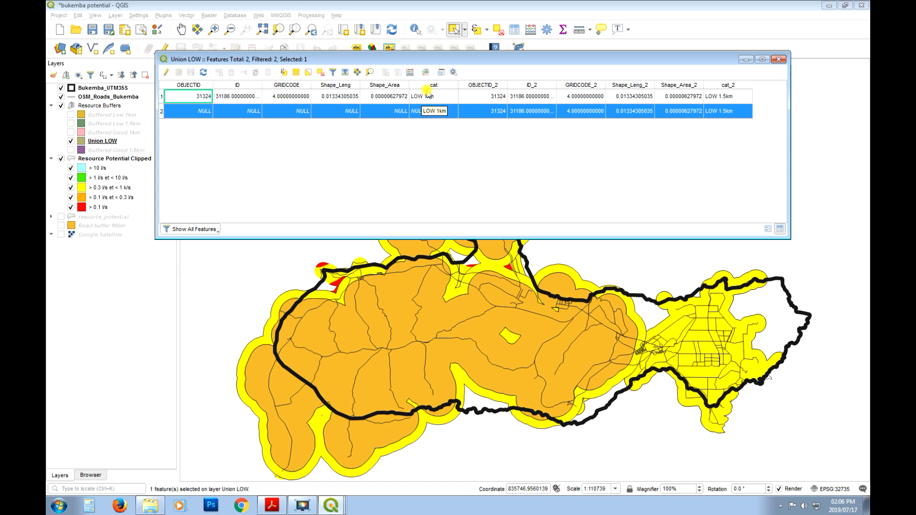
pyautogui.click(167, 99)
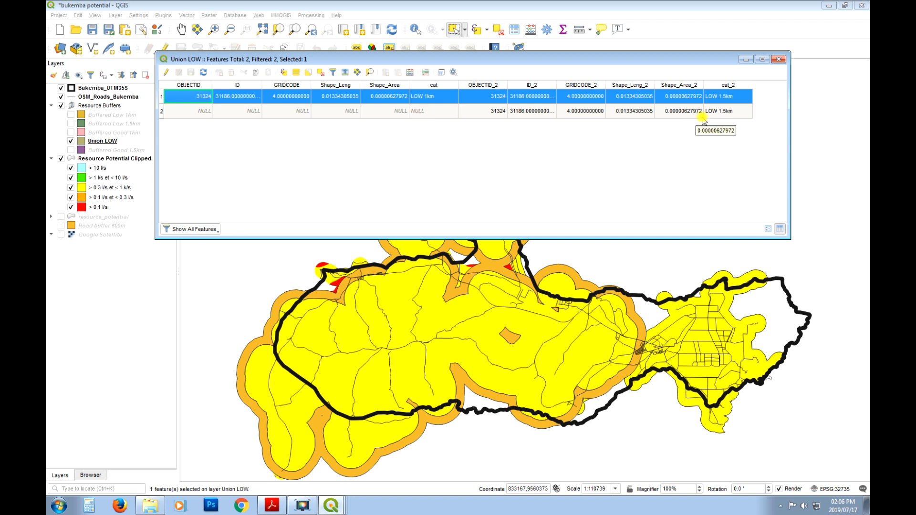
# Set the empty cat value of Union LOW's second record to LOW 1.5km and save the layer edits
pyautogui.click(165, 73)
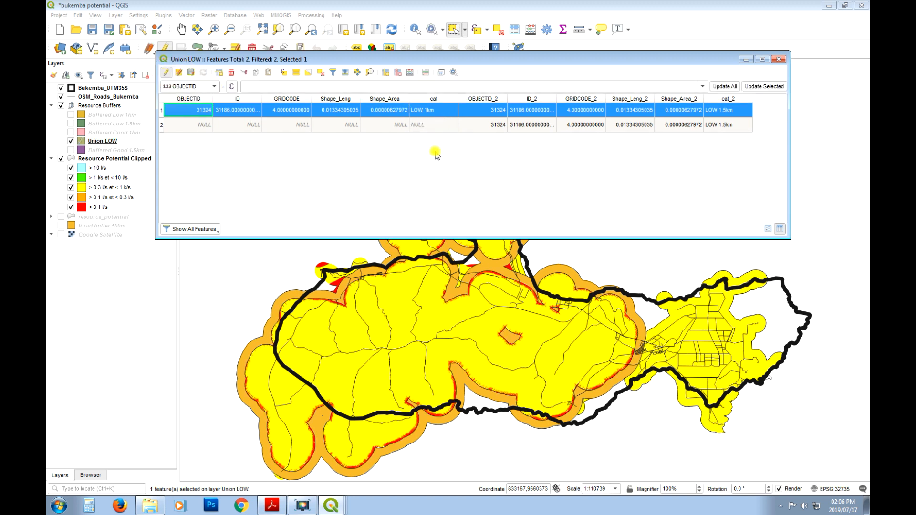
pyautogui.doubleClick(424, 125)
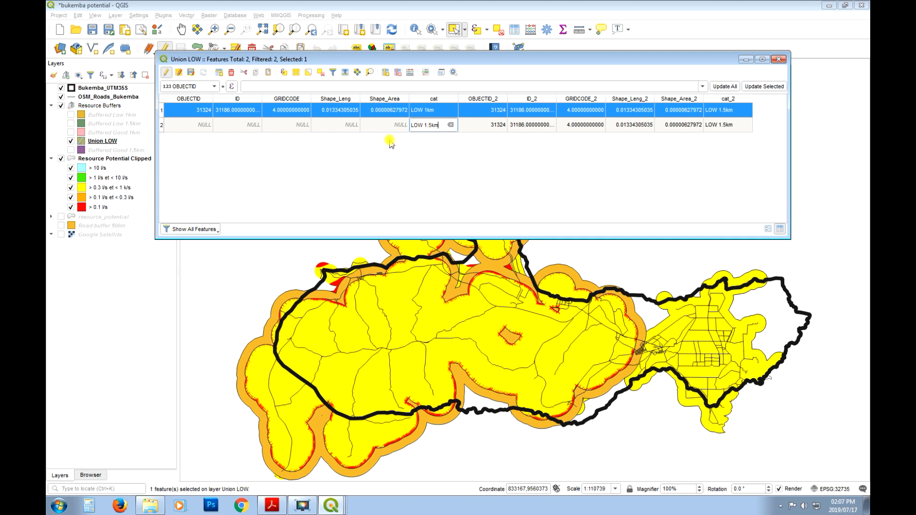
pyautogui.click(374, 144)
pyautogui.click(166, 72)
pyautogui.click(442, 257)
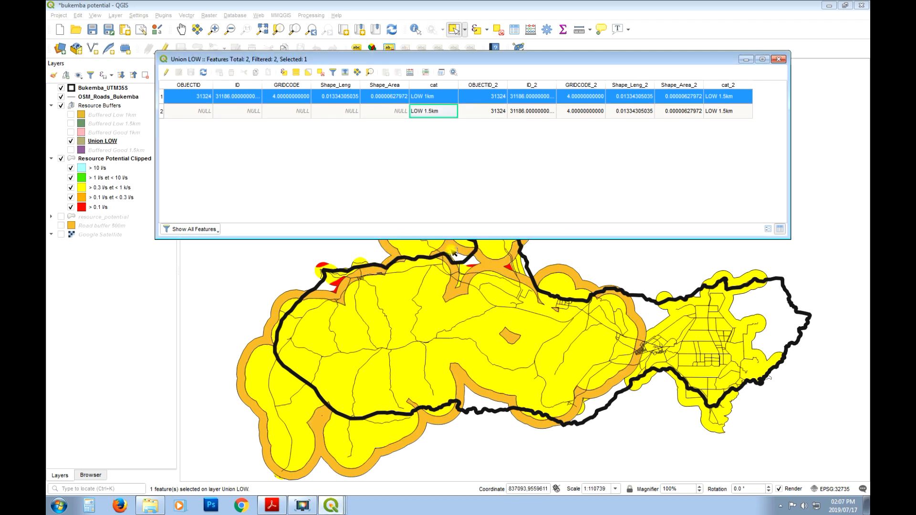
pyautogui.click(778, 58)
# Move the hidden Union LOW layer below Buffered Good 1.5km and show both Buffered Good layers instead
pyautogui.click(70, 141)
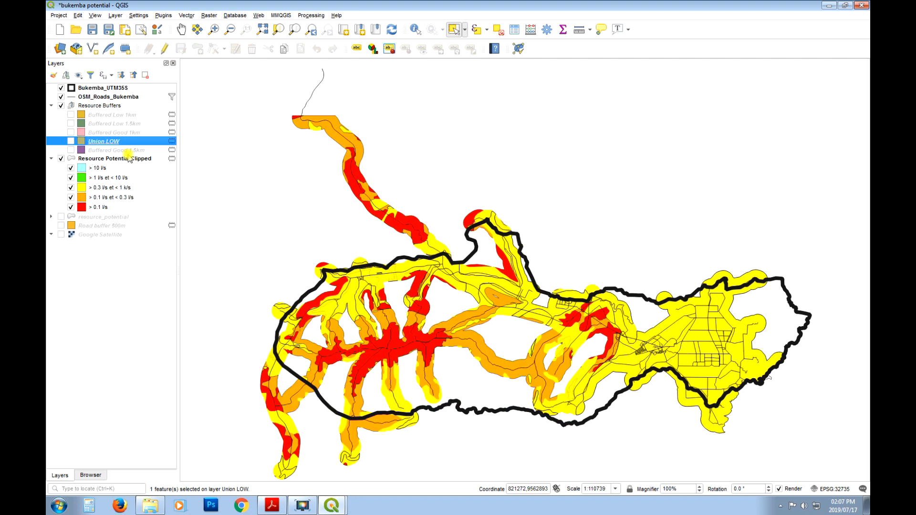
pyautogui.moveTo(102, 145); pyautogui.dragTo(103, 152)
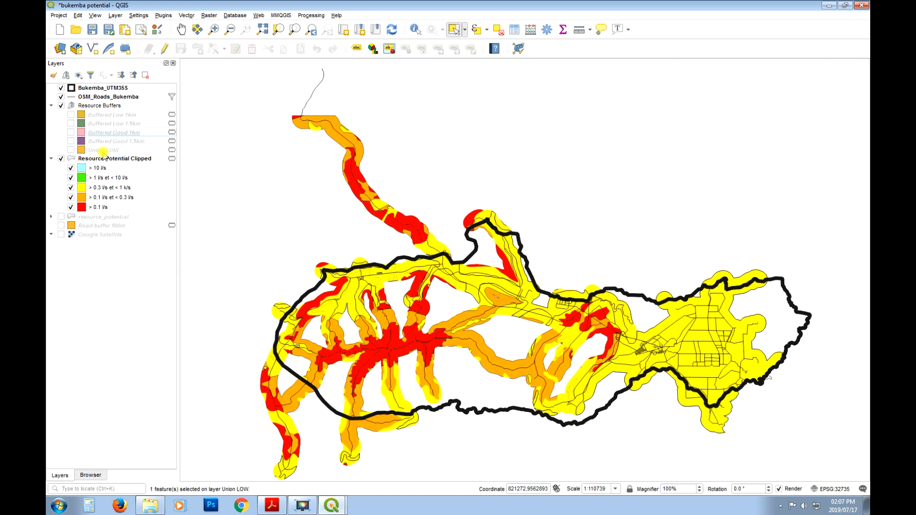
pyautogui.click(73, 140)
pyautogui.click(71, 132)
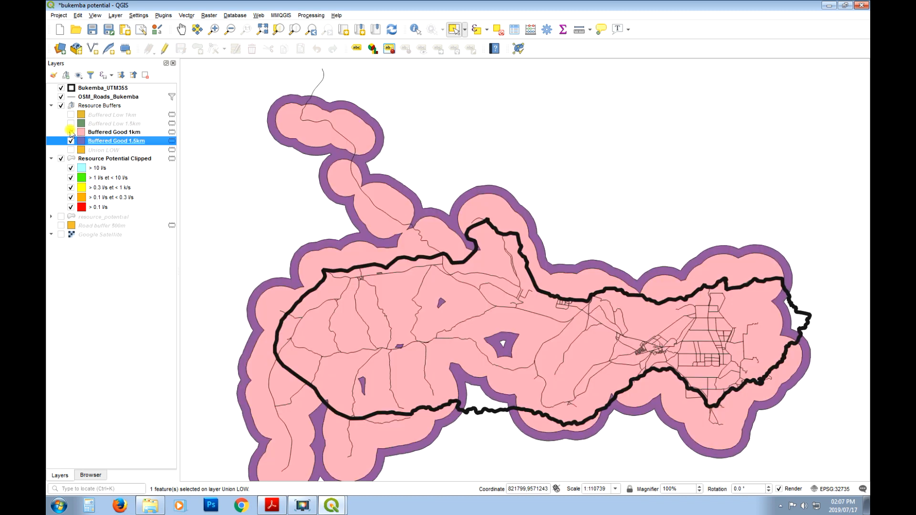
# Run a Union of Buffered Good 1km with Buffered Good 1.5km as overlay, output to a temporary layer
pyautogui.click(187, 15)
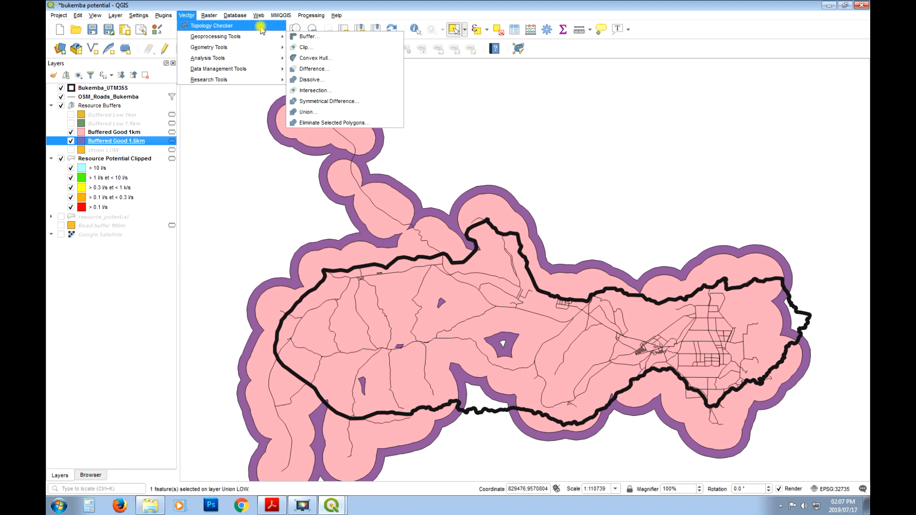
pyautogui.click(330, 111)
pyautogui.click(489, 94)
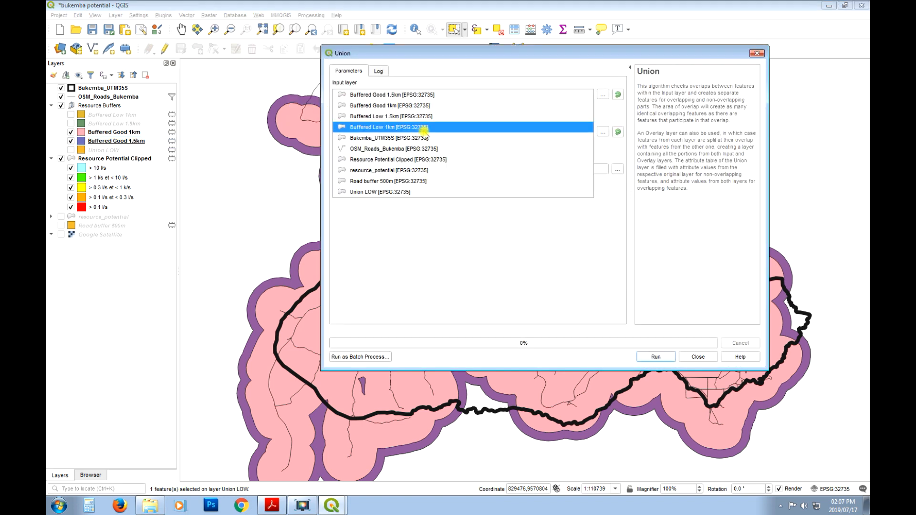
pyautogui.click(398, 106)
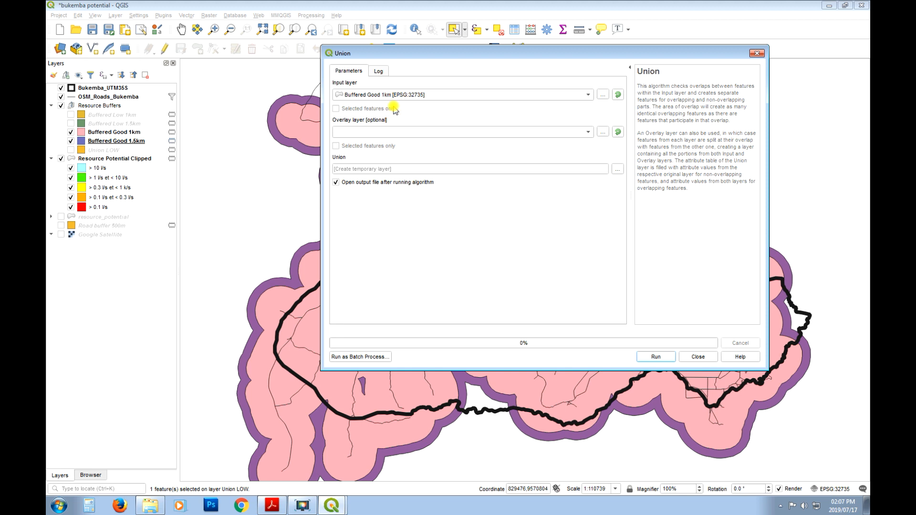
pyautogui.click(525, 132)
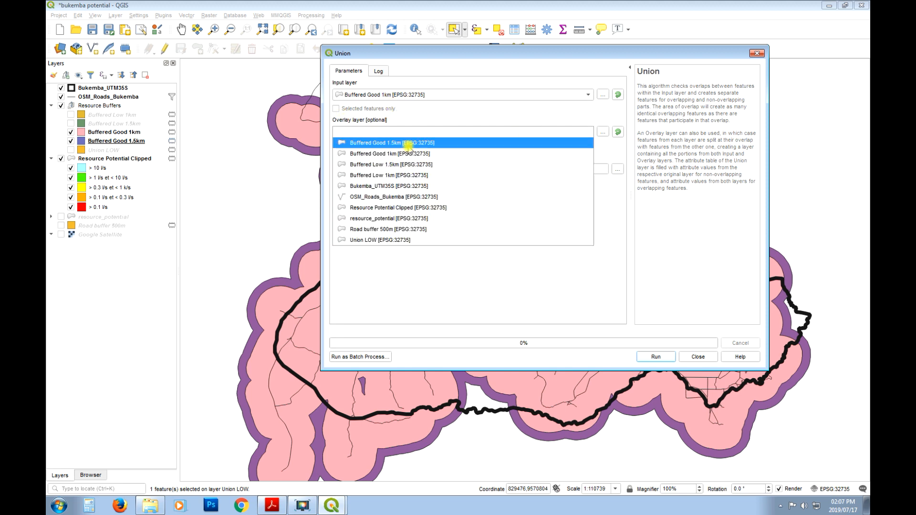
pyautogui.click(405, 143)
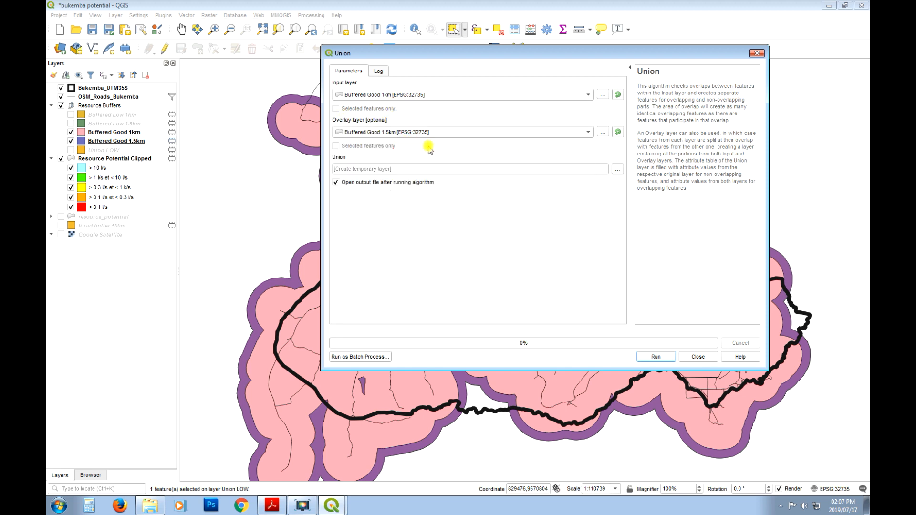
pyautogui.click(656, 357)
pyautogui.click(691, 357)
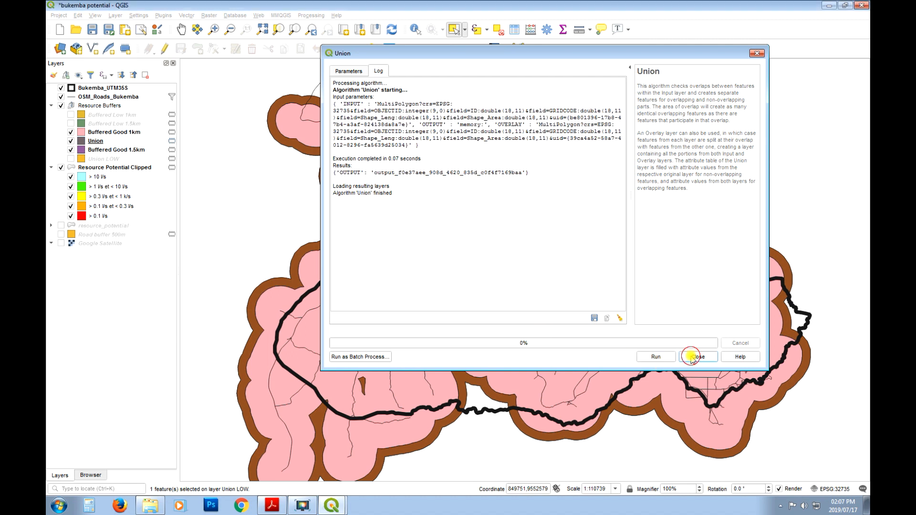
# Hide the Buffered Good 1km layer and rename the new Union layer as Union good
pyautogui.click(71, 132)
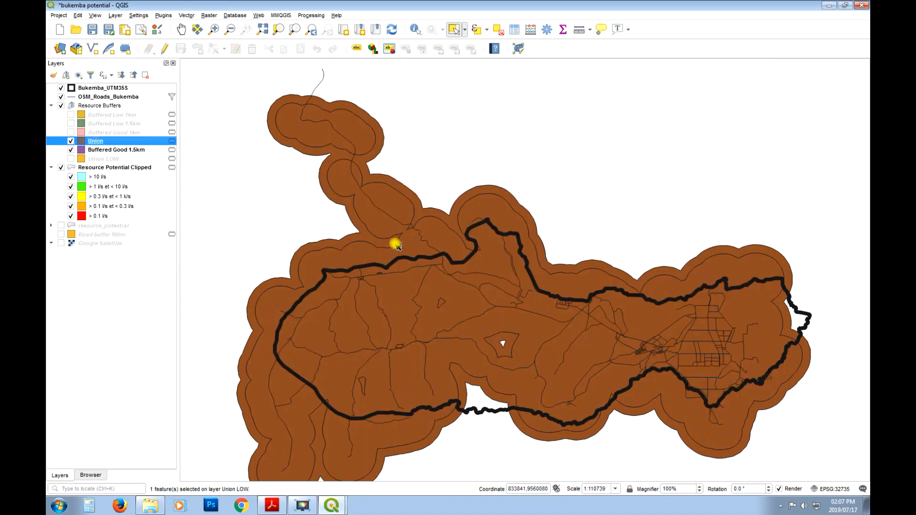
pyautogui.rightClick(104, 143)
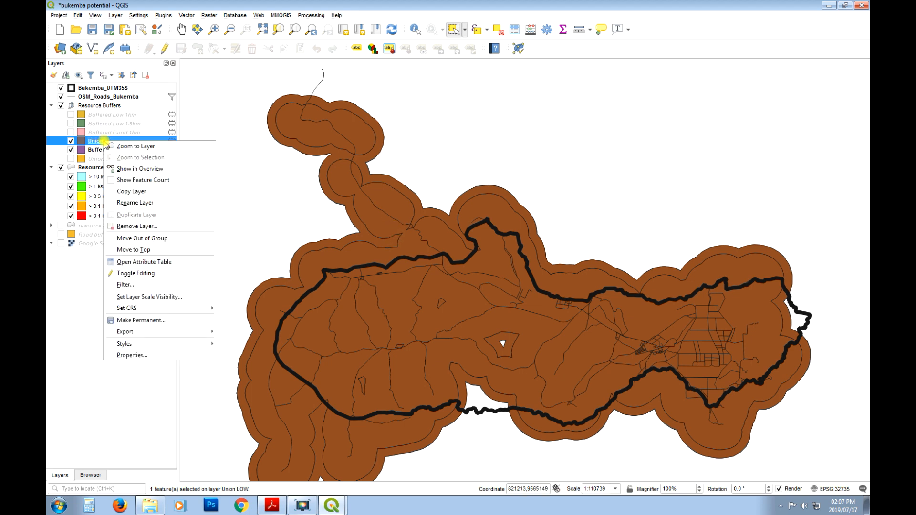
pyautogui.click(153, 206)
pyautogui.click(116, 142)
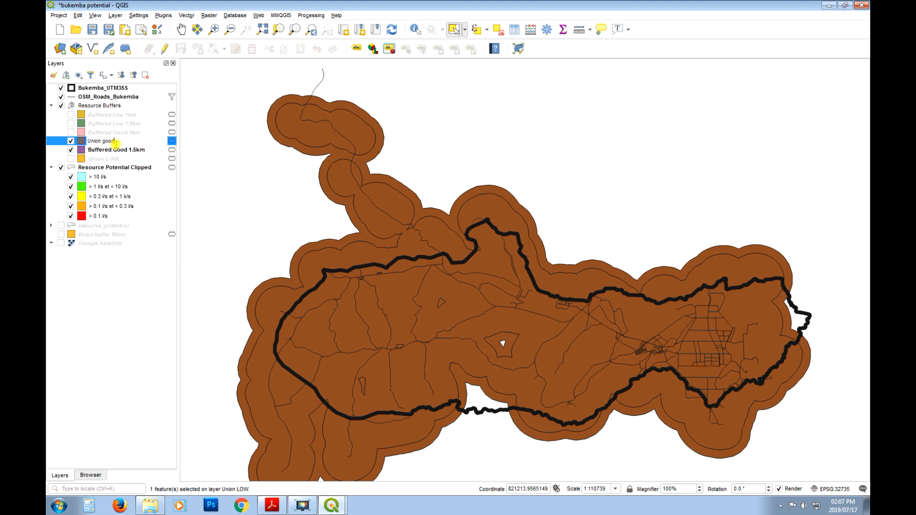
pyautogui.click(116, 294)
pyautogui.click(119, 139)
# Open Union good's attribute table and select each record in turn to identify its polygon on the map
pyautogui.rightClick(119, 137)
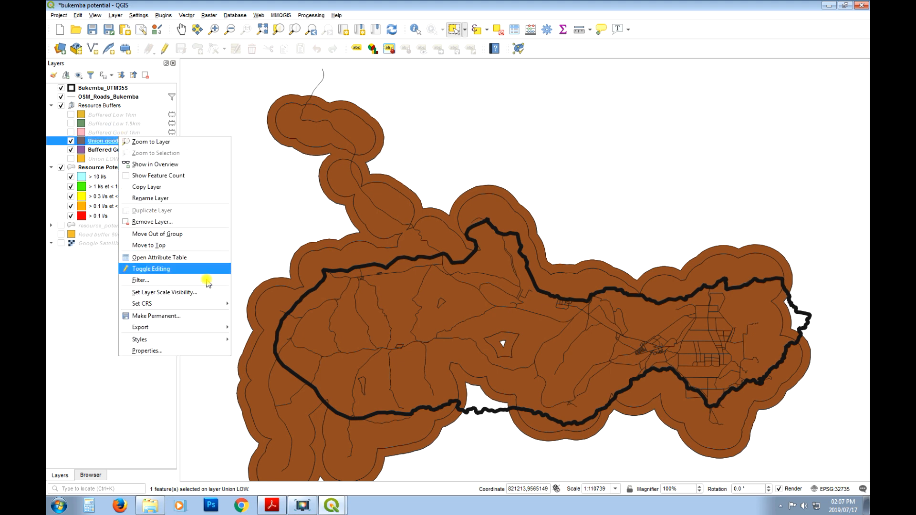
pyautogui.click(183, 257)
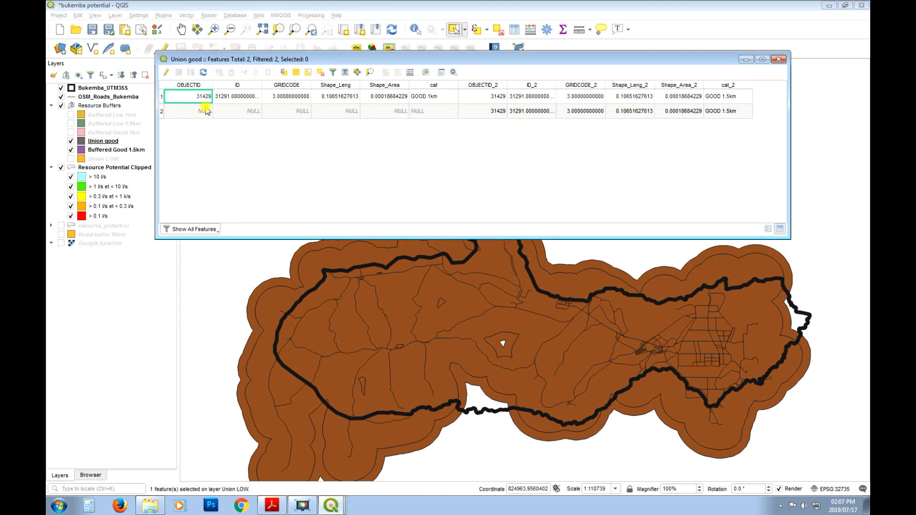
pyautogui.click(162, 112)
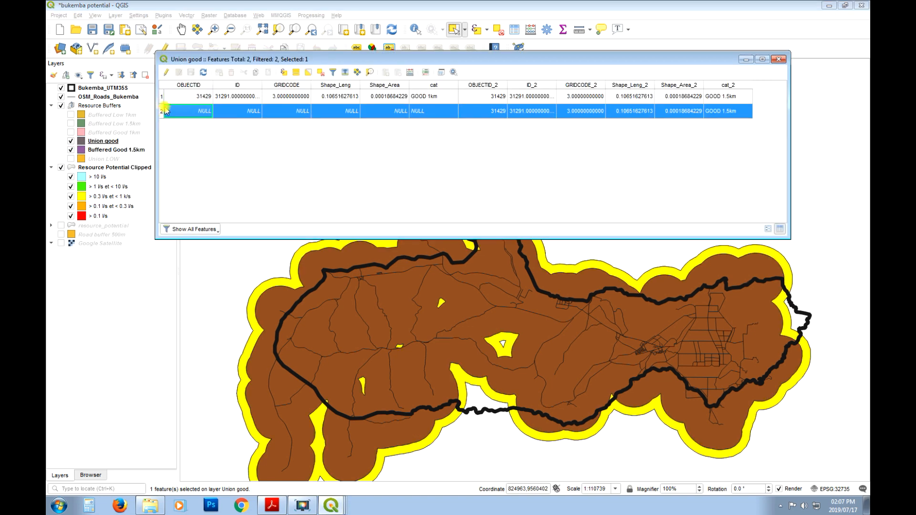
pyautogui.click(162, 97)
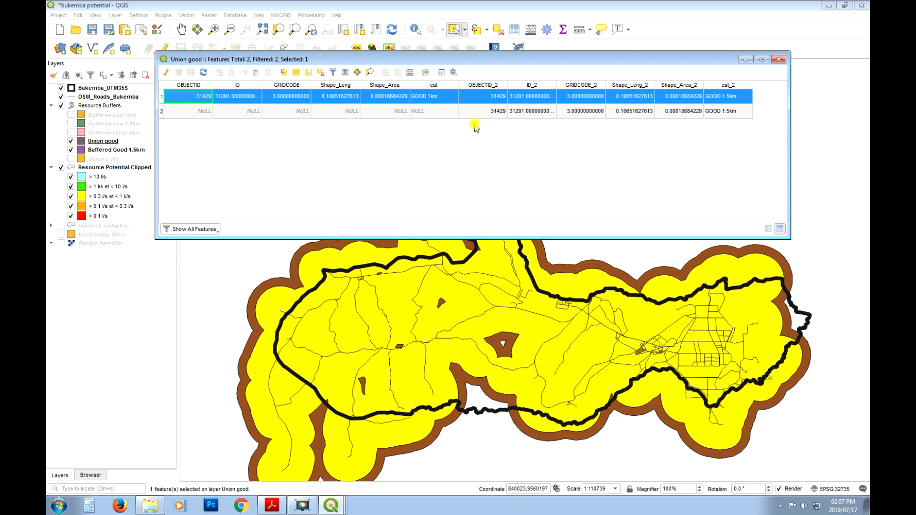
pyautogui.click(162, 111)
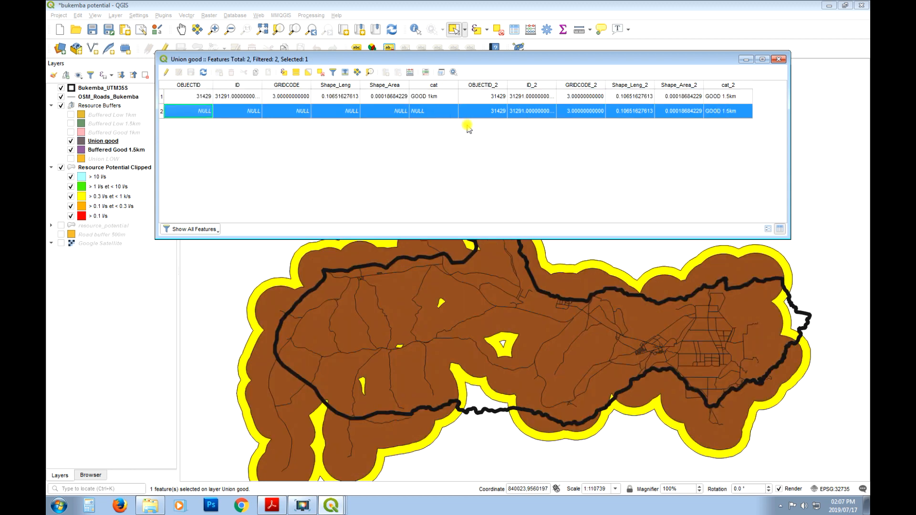
# Set the empty cat value of Union good's second record to GOOD 1.5km and save the layer edits
pyautogui.click(167, 72)
pyautogui.doubleClick(450, 131)
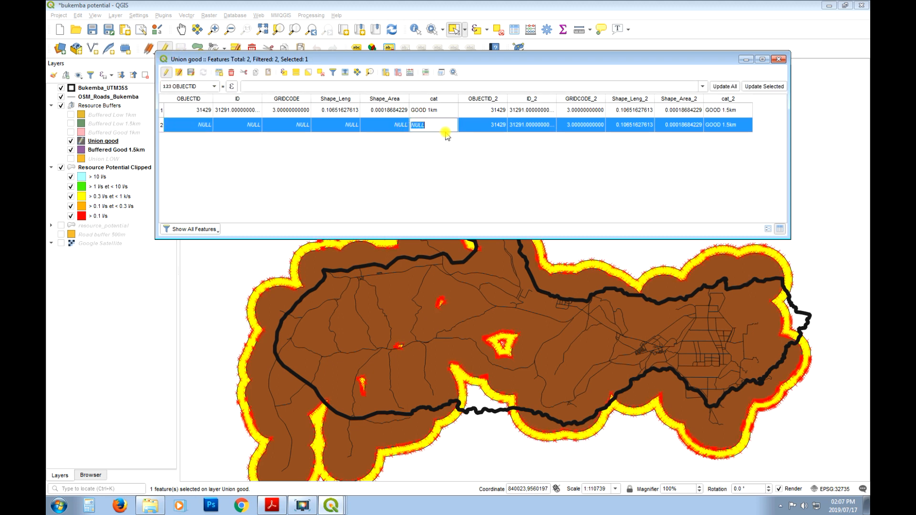
pyautogui.doubleClick(486, 110)
pyautogui.click(168, 73)
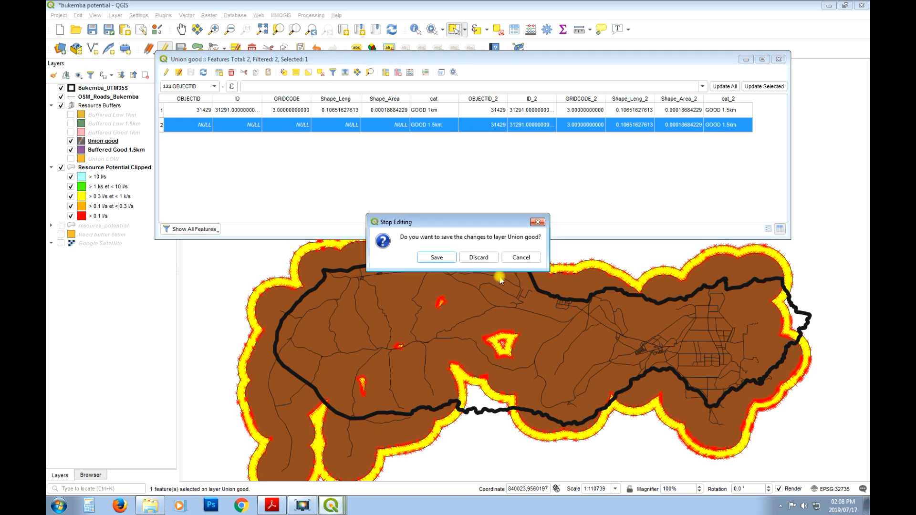
pyautogui.click(433, 255)
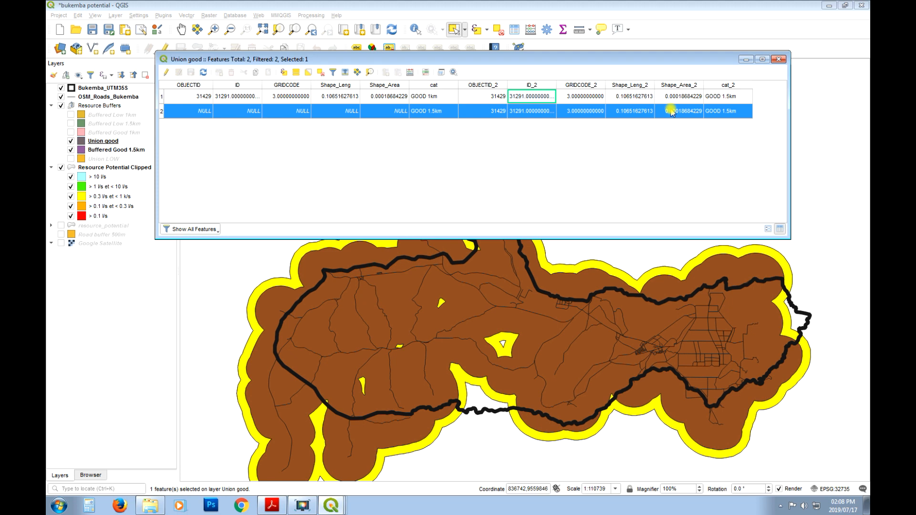
pyautogui.click(779, 59)
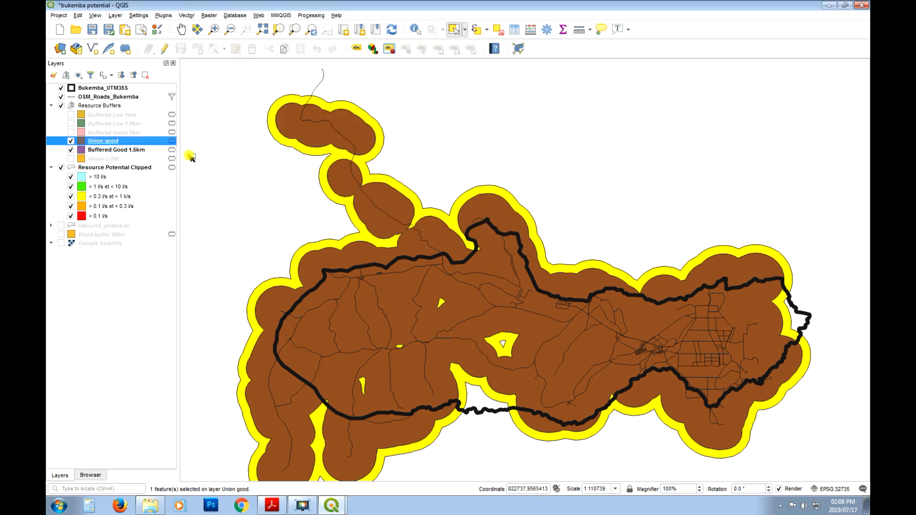
# Clear the feature selection and leave only Union good and Union LOW visible among the resource buffers
pyautogui.click(499, 31)
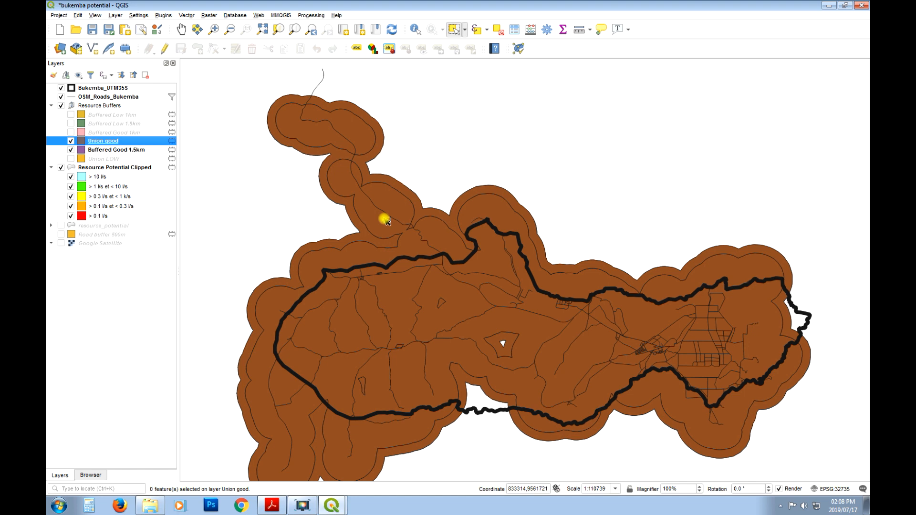
pyautogui.click(71, 150)
pyautogui.click(71, 159)
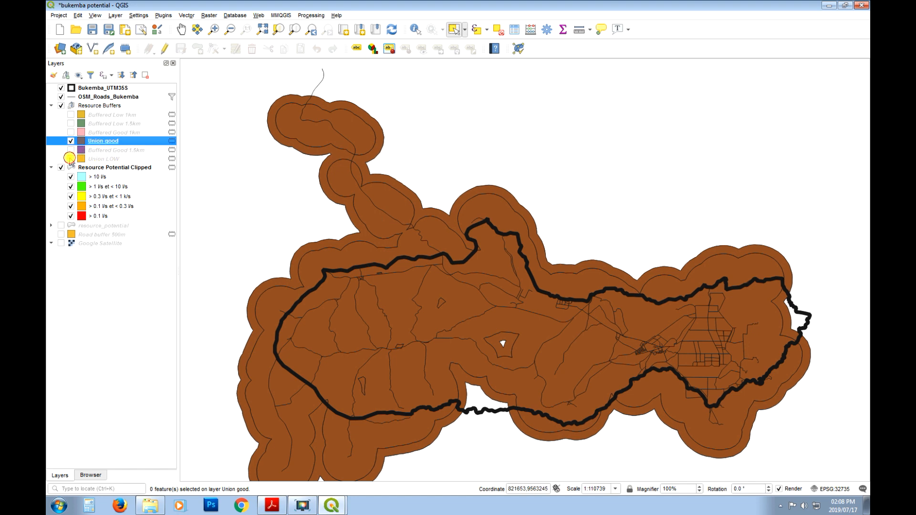
# Run a Union with Union good as the input layer and Union LOW as the overlay, output to a temporary layer
pyautogui.click(104, 159)
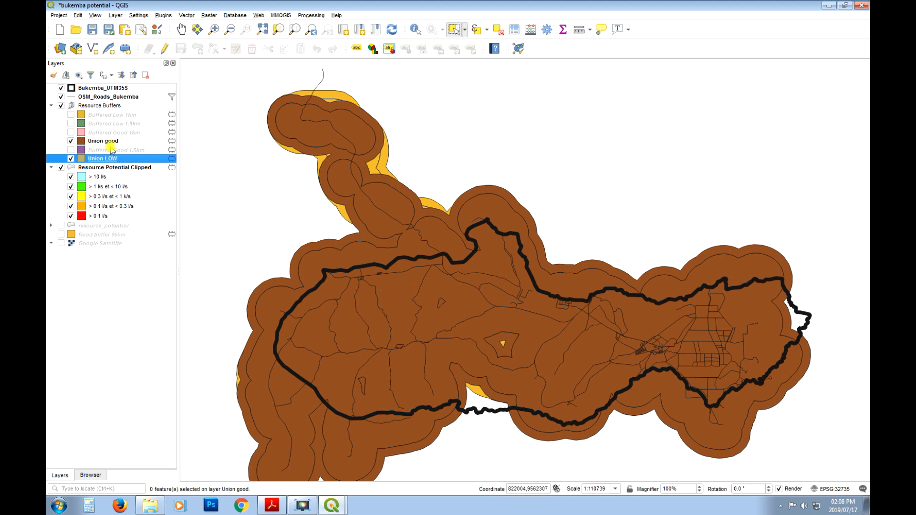
pyautogui.click(191, 17)
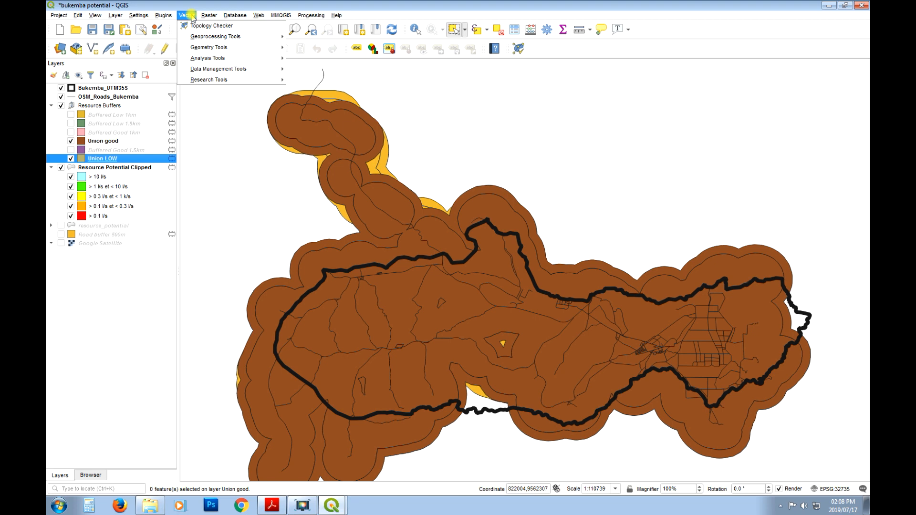
pyautogui.moveTo(206, 38)
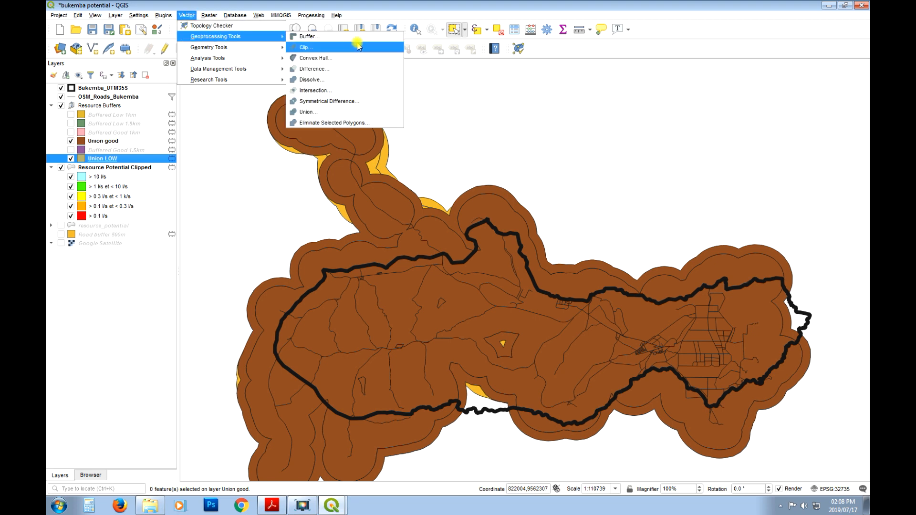
pyautogui.click(344, 113)
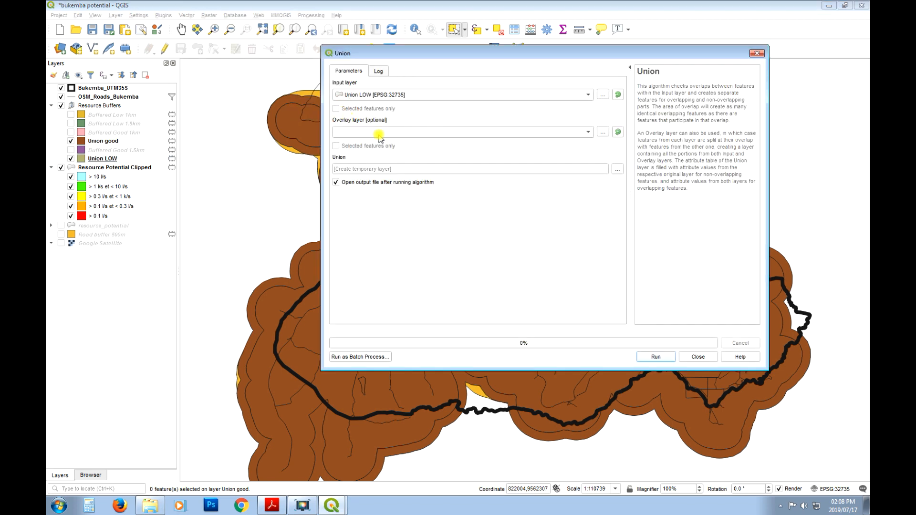
pyautogui.click(564, 95)
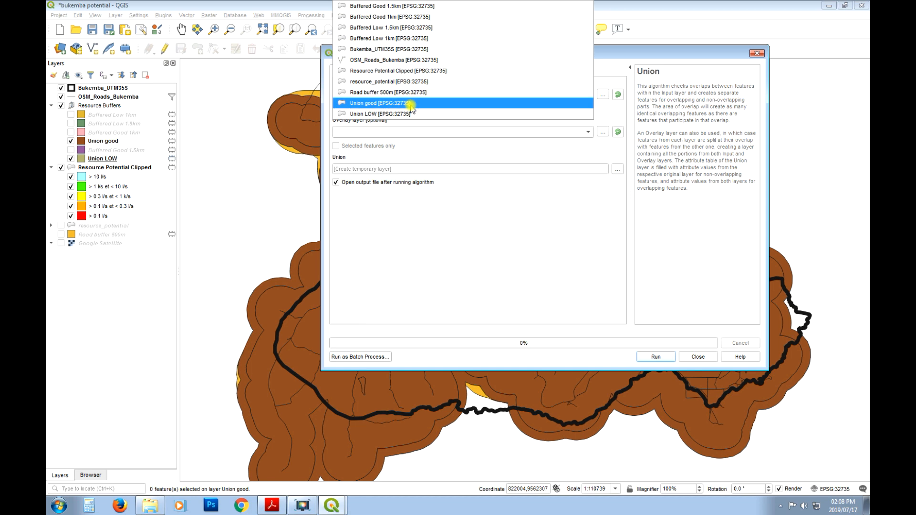
pyautogui.click(387, 105)
pyautogui.click(382, 133)
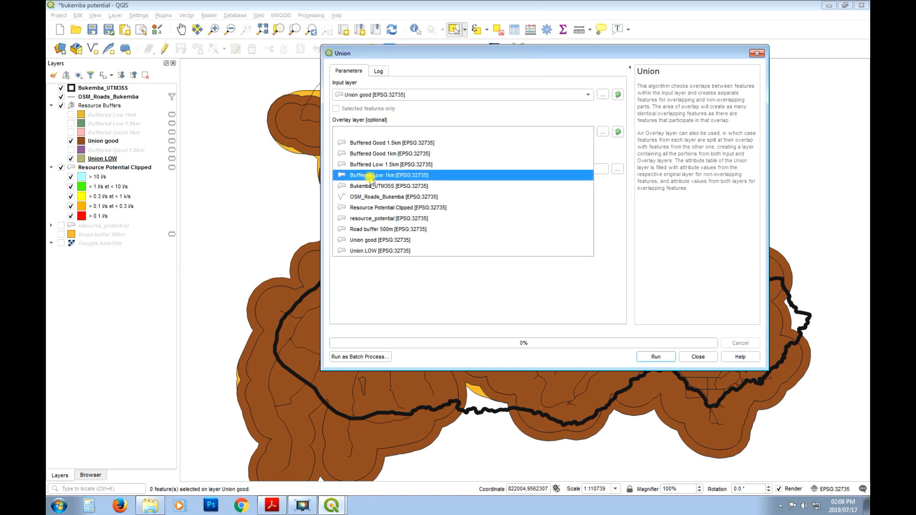
pyautogui.click(396, 250)
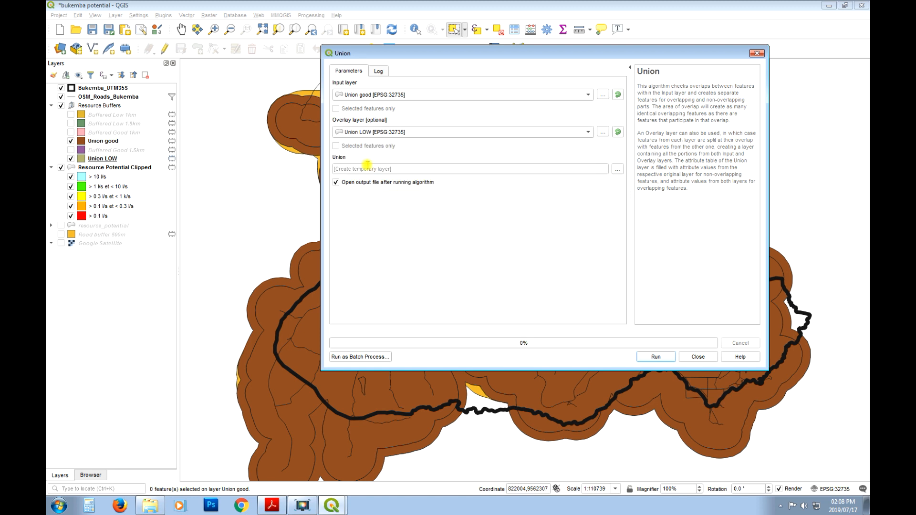
pyautogui.click(656, 357)
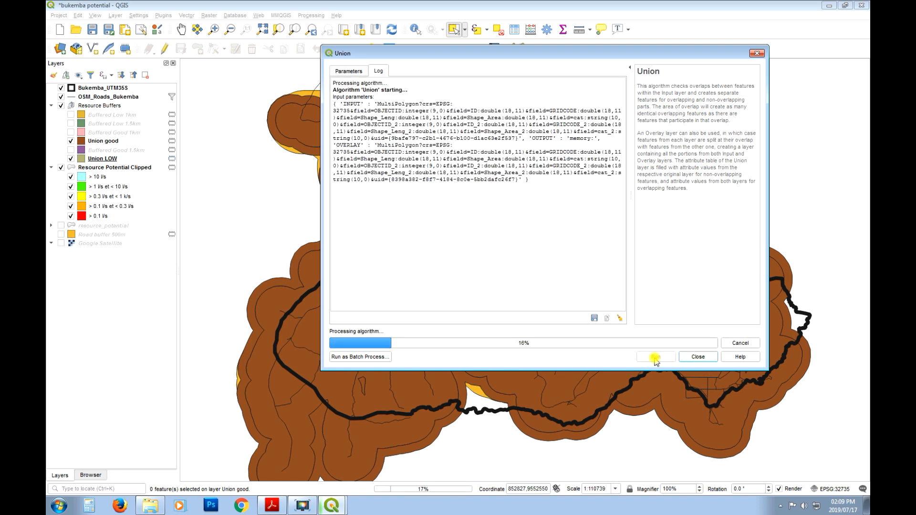
pyautogui.click(701, 358)
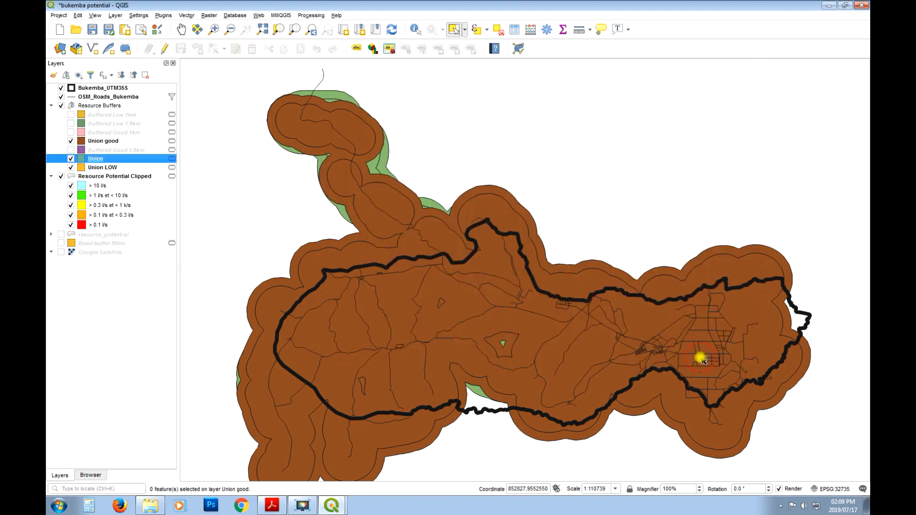
# Hide the Union LOW and Union good layers and open the new Union layer's attribute table, widened to show more columns
pyautogui.click(71, 168)
pyautogui.click(71, 141)
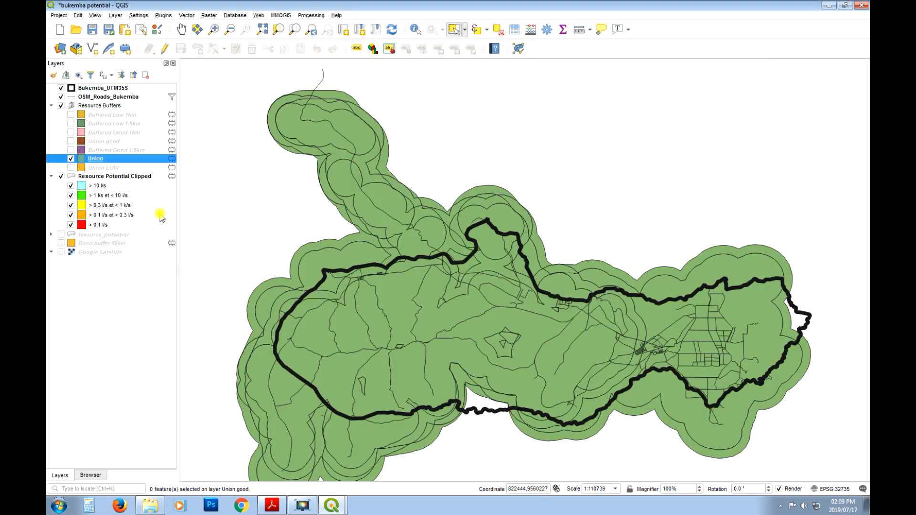
pyautogui.rightClick(108, 161)
pyautogui.click(170, 280)
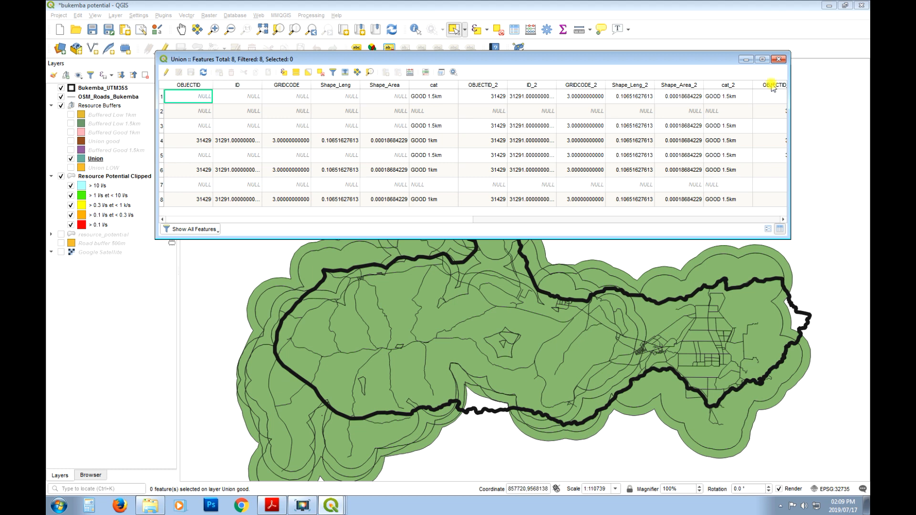
pyautogui.moveTo(664, 59); pyautogui.dragTo(581, 32)
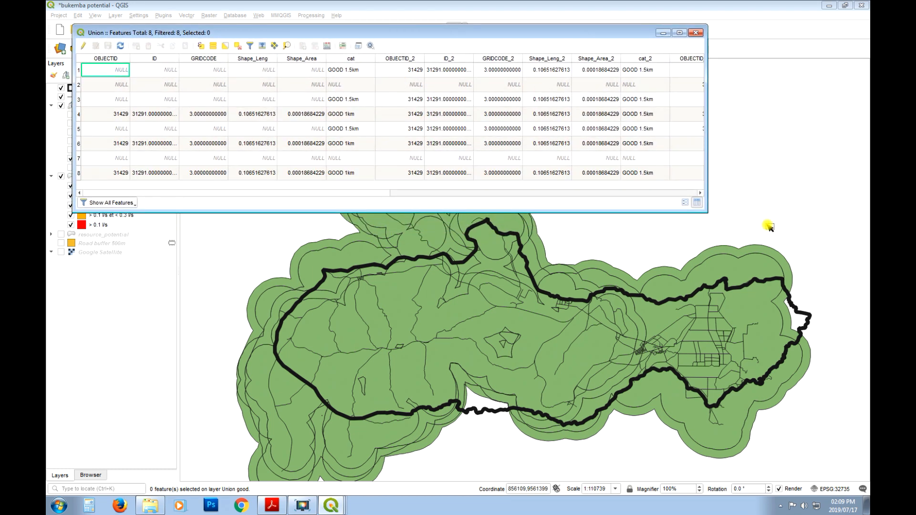
pyautogui.moveTo(707, 174); pyautogui.dragTo(850, 177)
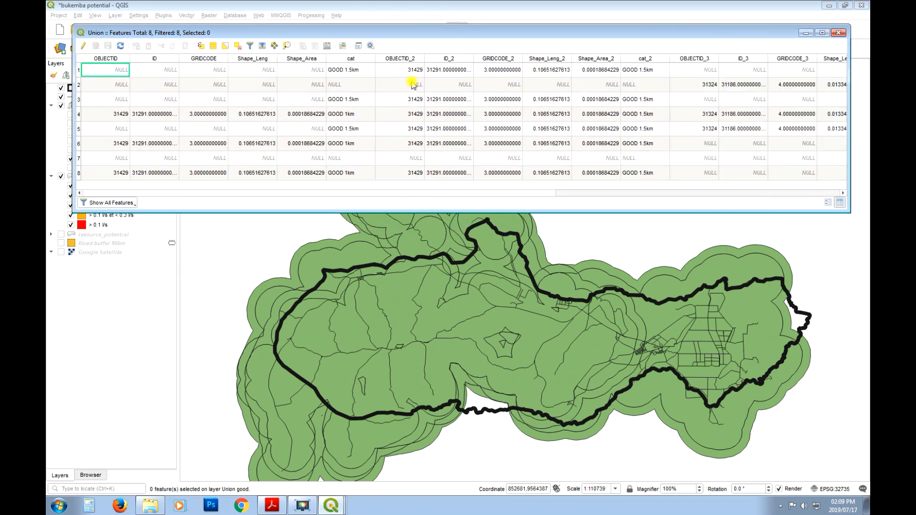
# Sort the Union records by cat and highlight the GOOD 1km records and the GOOD 1.5km records in turn on the map
pyautogui.click(357, 59)
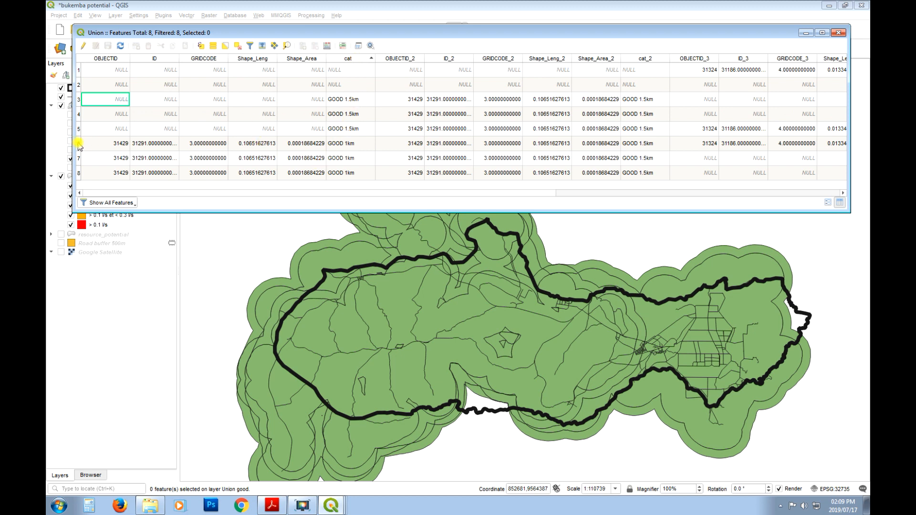
pyautogui.moveTo(79, 144); pyautogui.dragTo(81, 173)
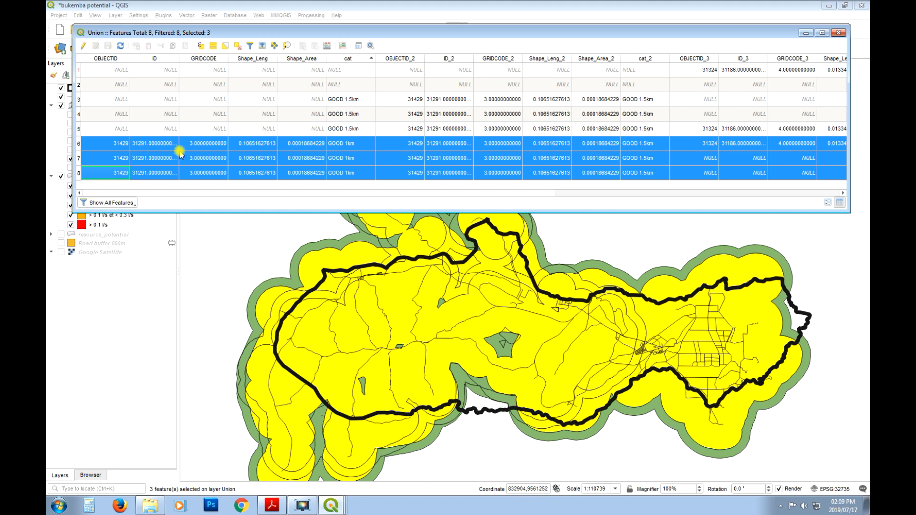
pyautogui.moveTo(79, 128); pyautogui.dragTo(80, 100)
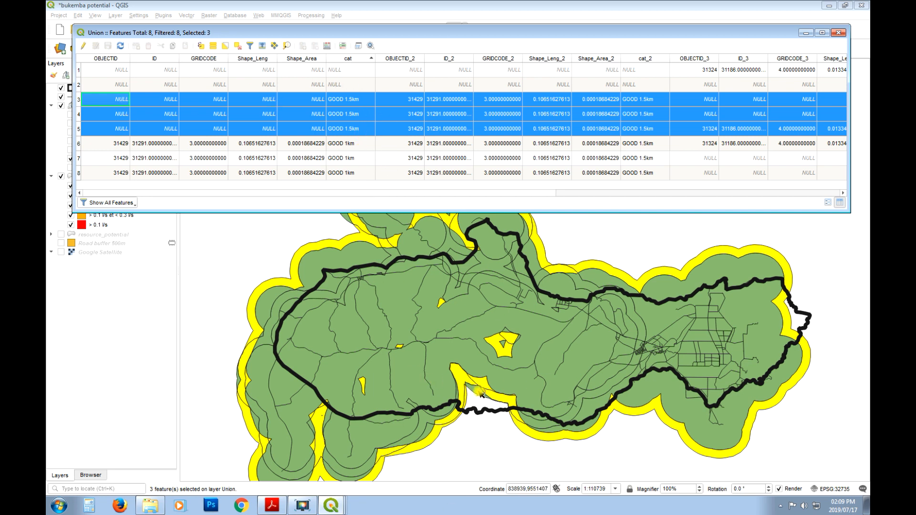
# Reopen the Union layer's attribute table and check the cat_3 categories of the records whose cat value is empty
pyautogui.click(480, 392)
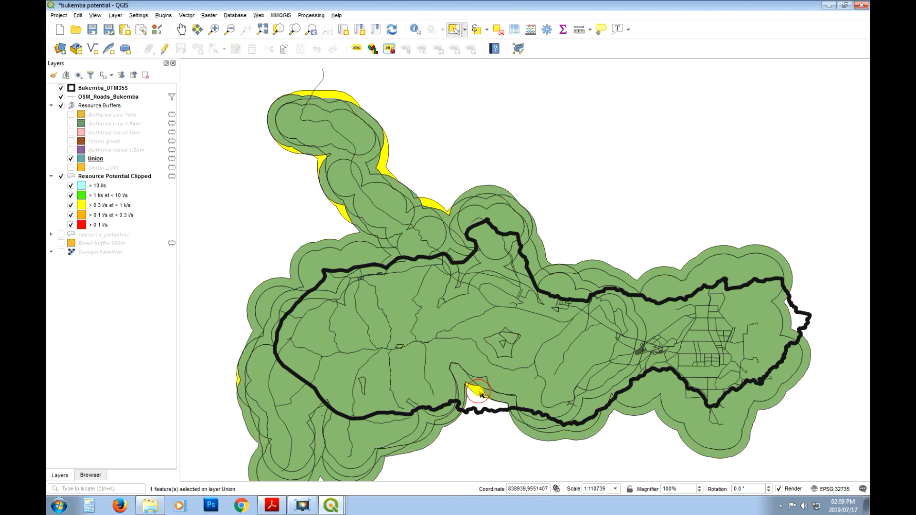
pyautogui.rightClick(116, 158)
pyautogui.click(191, 269)
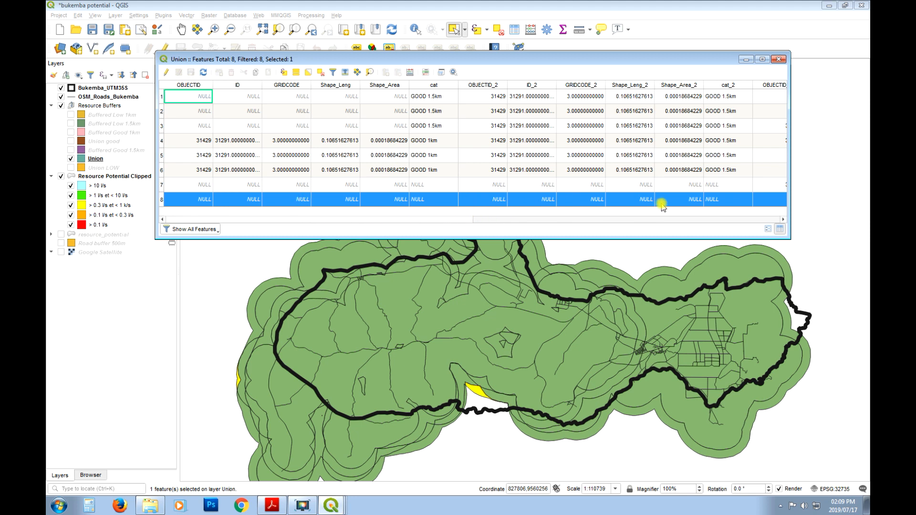
pyautogui.moveTo(451, 219); pyautogui.dragTo(720, 229)
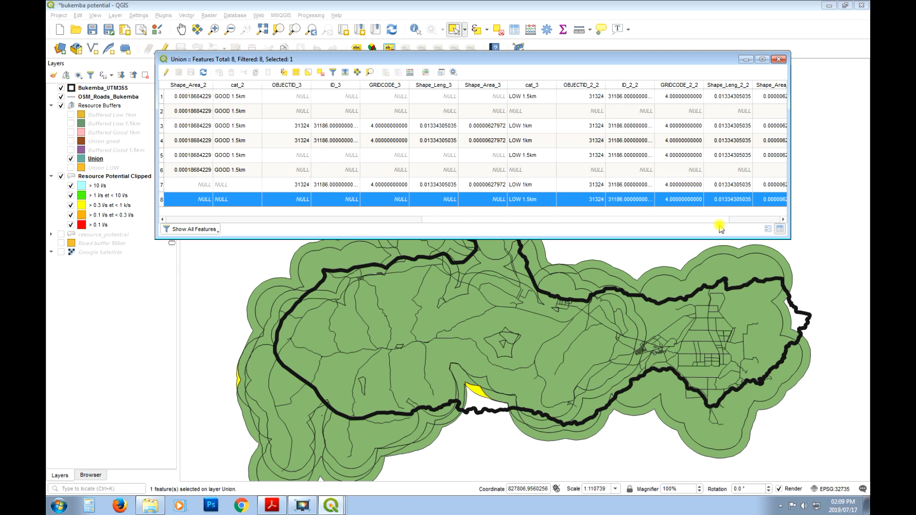
pyautogui.moveTo(720, 227); pyautogui.dragTo(367, 229)
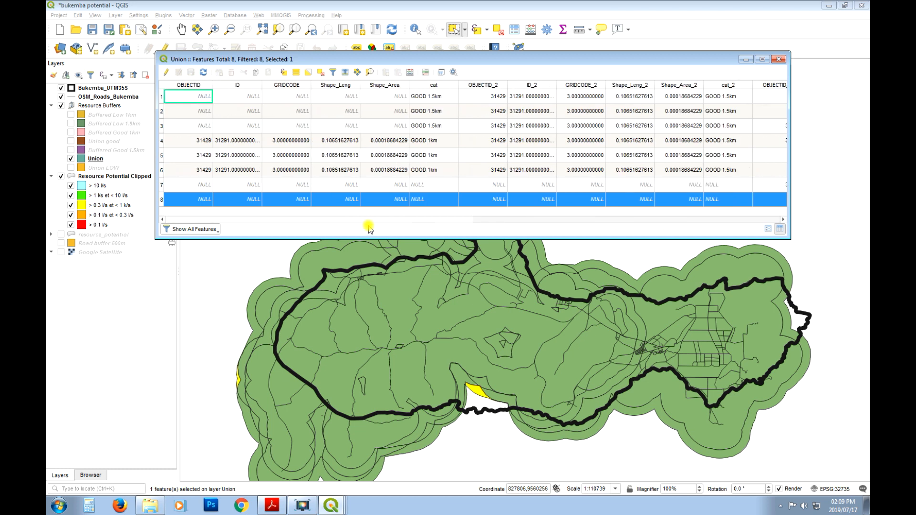
# Fill the two empty cat values in Union with LOW 1.5km and LOW 1km, matching their cat_3 categories, and save the layer edits
pyautogui.click(168, 71)
pyautogui.doubleClick(432, 211)
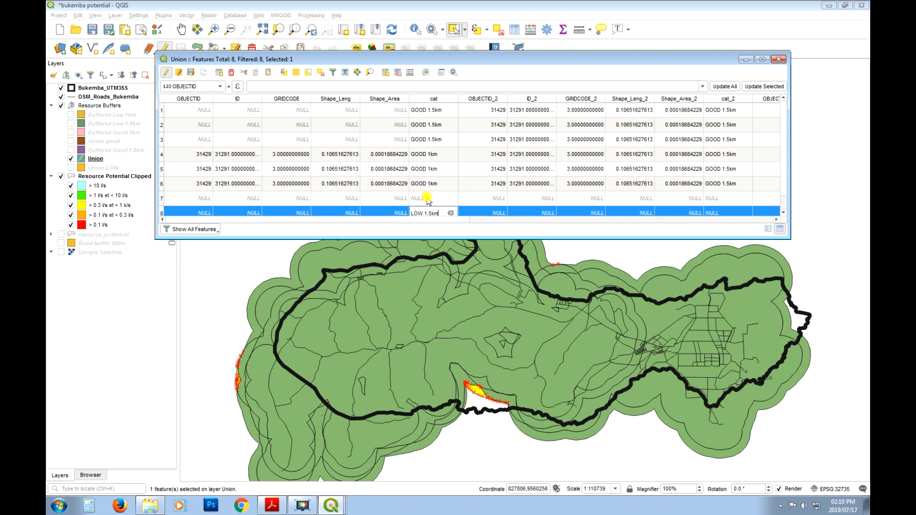
pyautogui.click(162, 200)
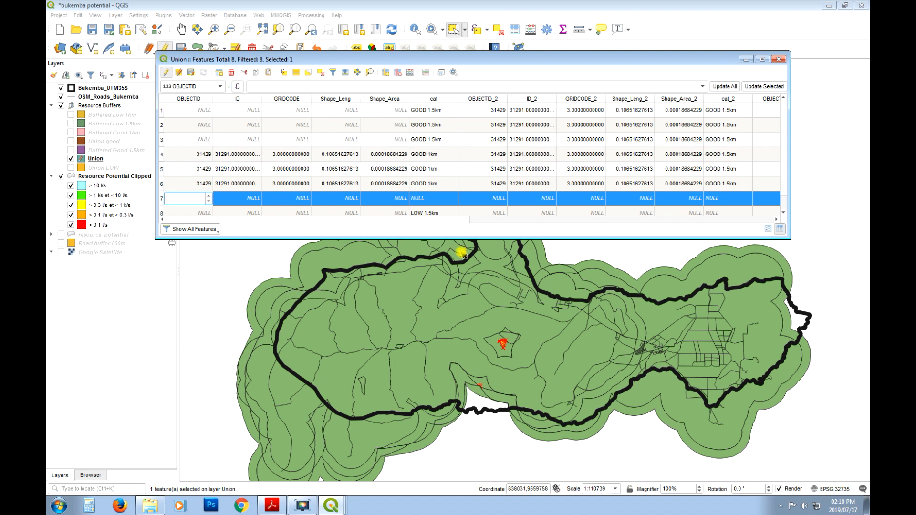
pyautogui.click(430, 198)
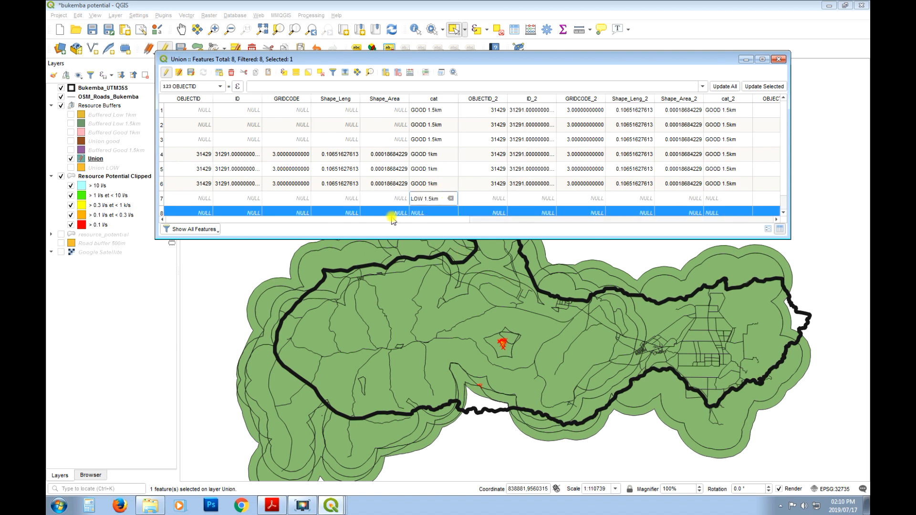
pyautogui.click(422, 210)
pyautogui.write('LOW 1km')
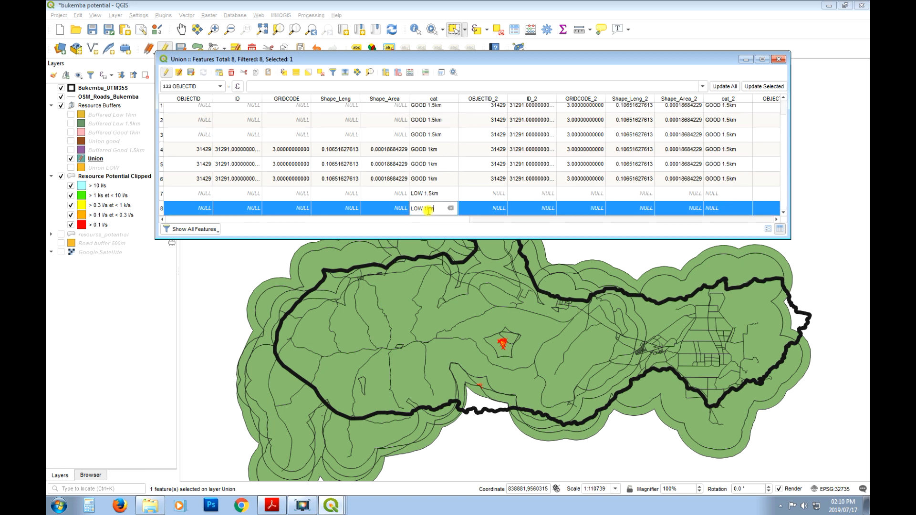
pyautogui.click(433, 180)
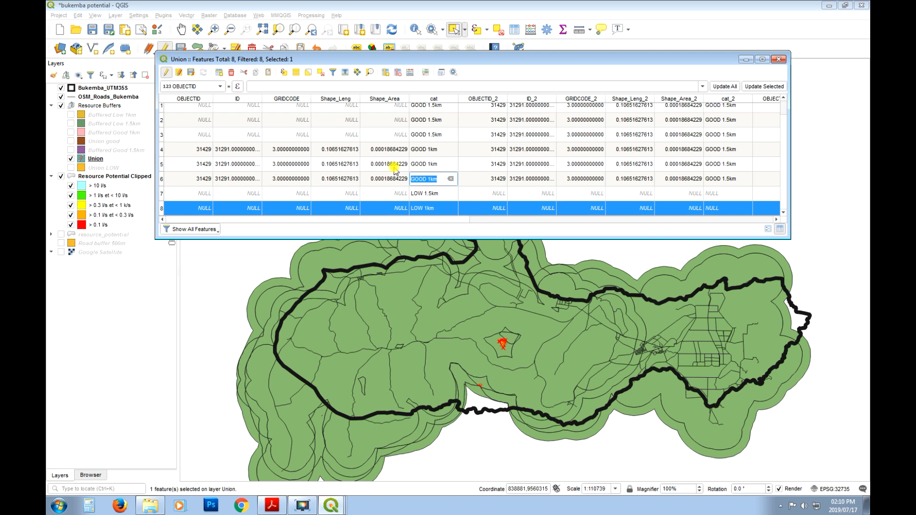
pyautogui.click(166, 75)
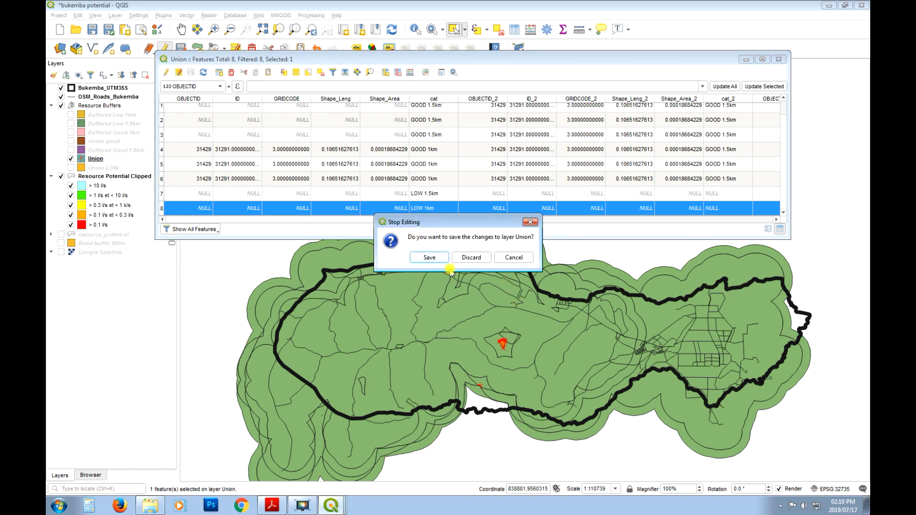
pyautogui.click(433, 259)
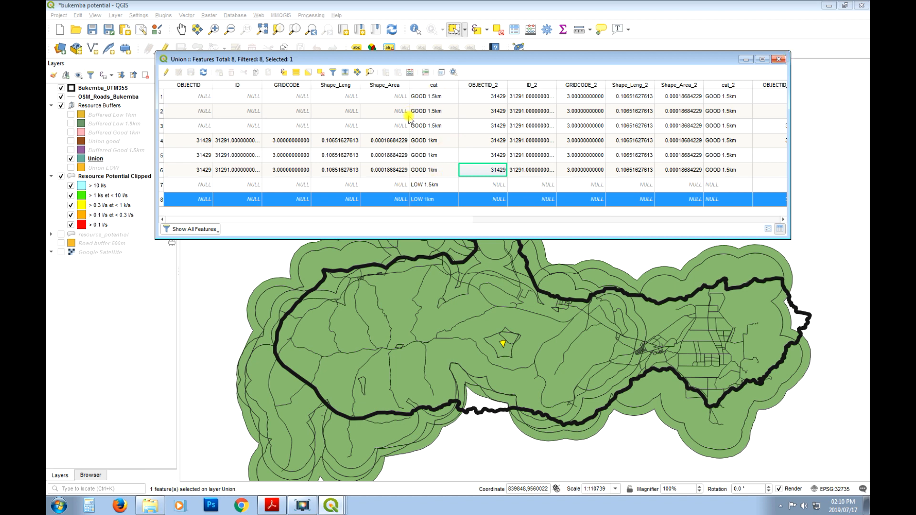
pyautogui.click(783, 60)
# Clear the feature selection and dissolve the Union layer by the cat field into a temporary layer
pyautogui.click(499, 29)
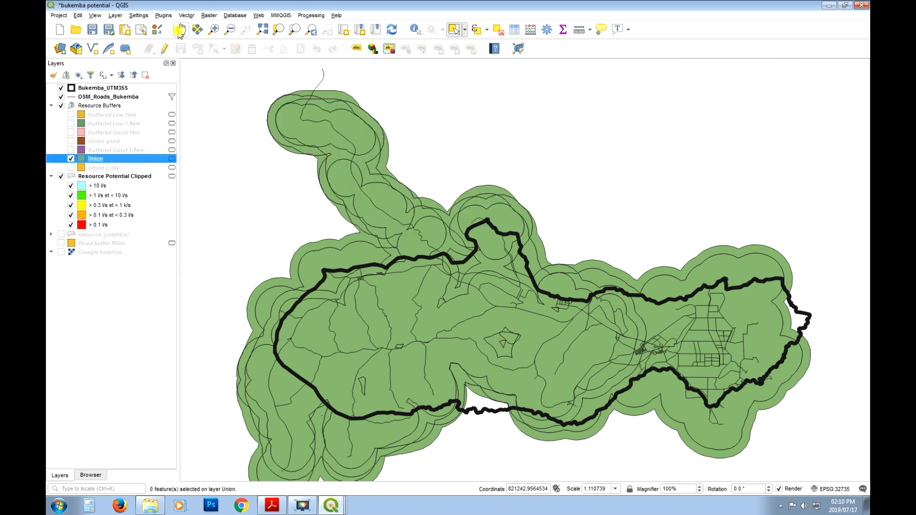
pyautogui.click(187, 16)
pyautogui.moveTo(221, 37)
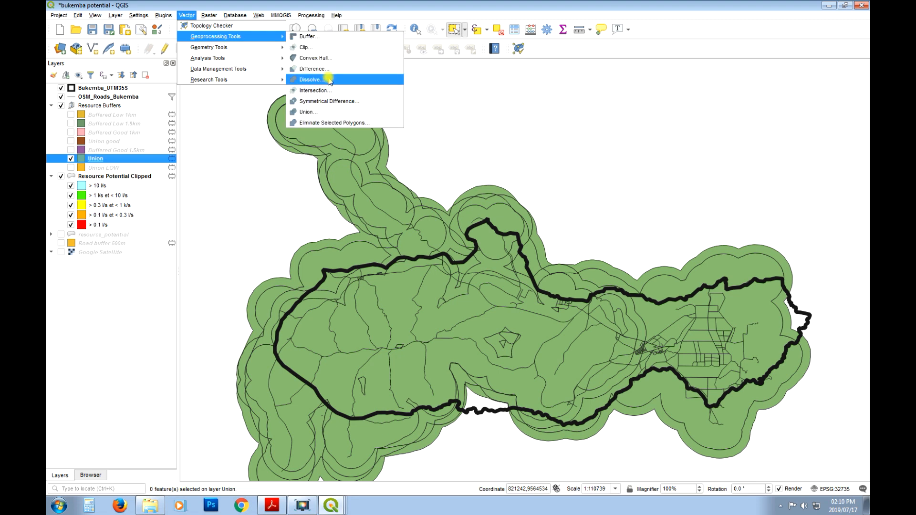
pyautogui.click(328, 80)
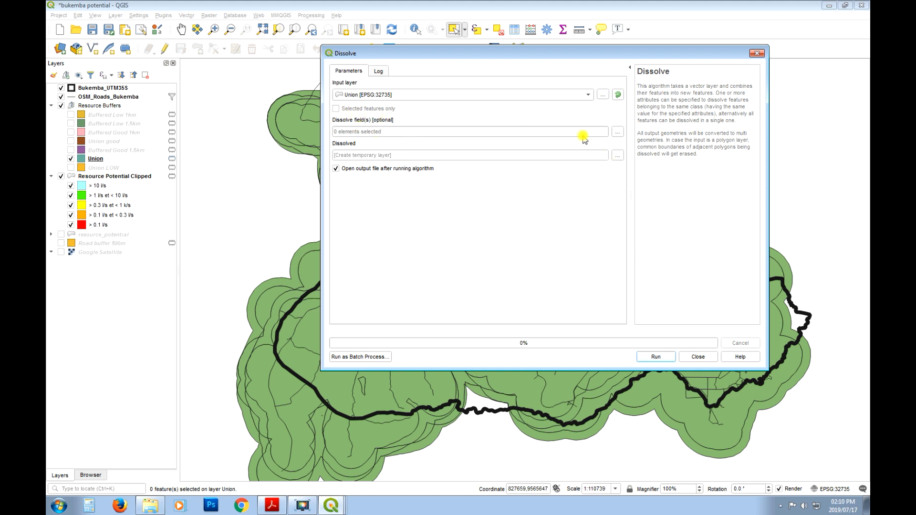
pyautogui.click(499, 155)
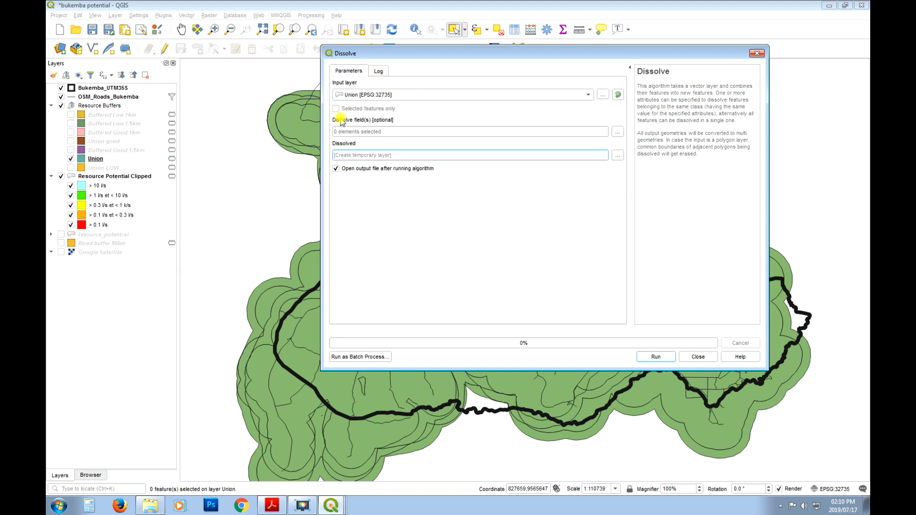
pyautogui.click(564, 134)
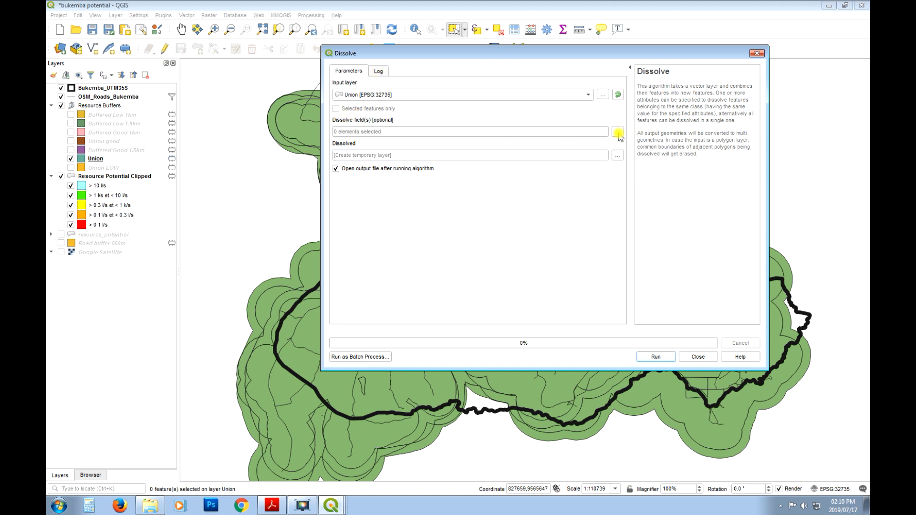
pyautogui.click(617, 132)
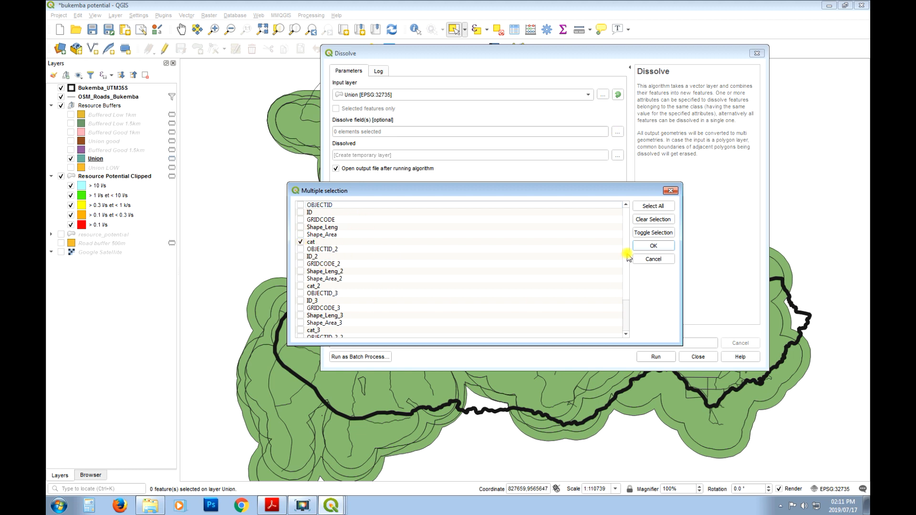
pyautogui.click(653, 246)
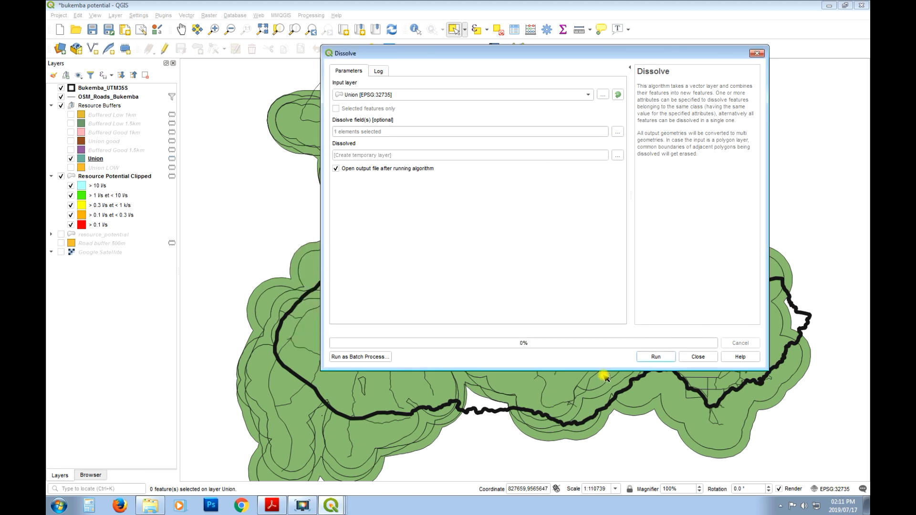
pyautogui.click(655, 358)
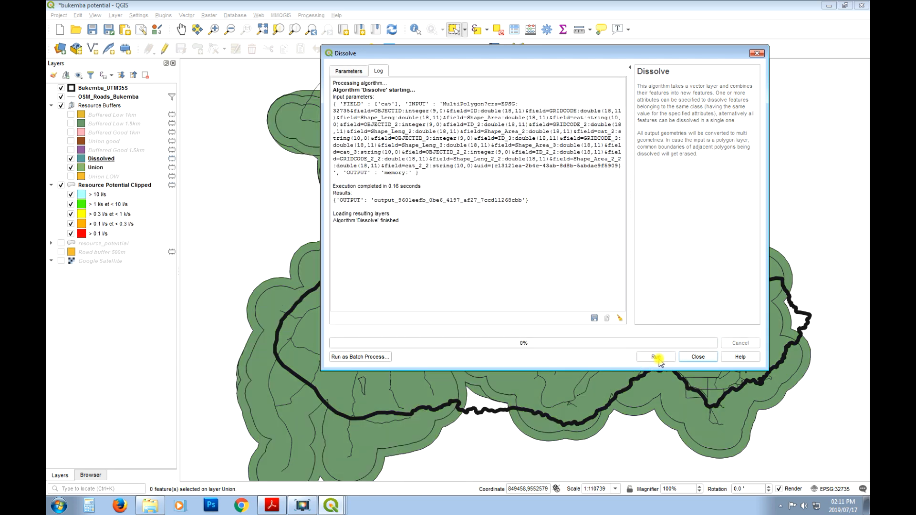
# Close the Dissolve dialog, hide the Union layer and open the attribute table of the Dissolved layer
pyautogui.click(705, 357)
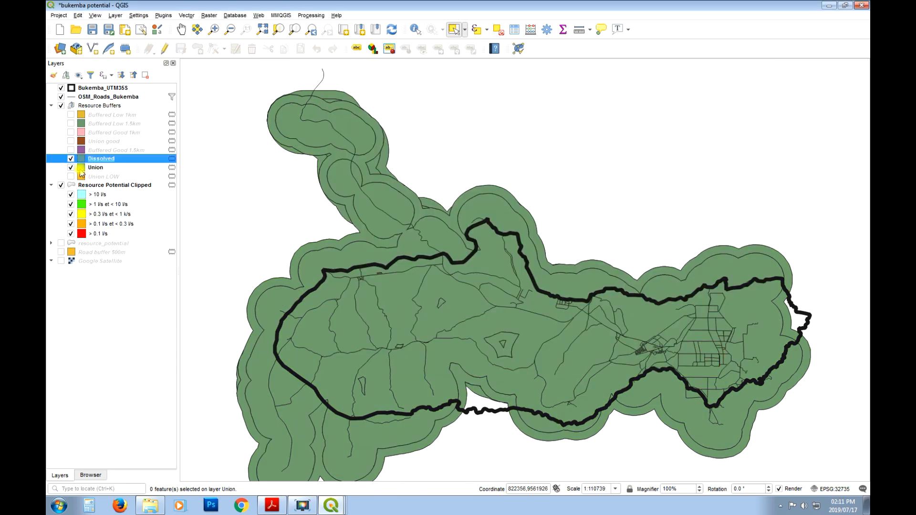
pyautogui.click(71, 167)
pyautogui.rightClick(121, 158)
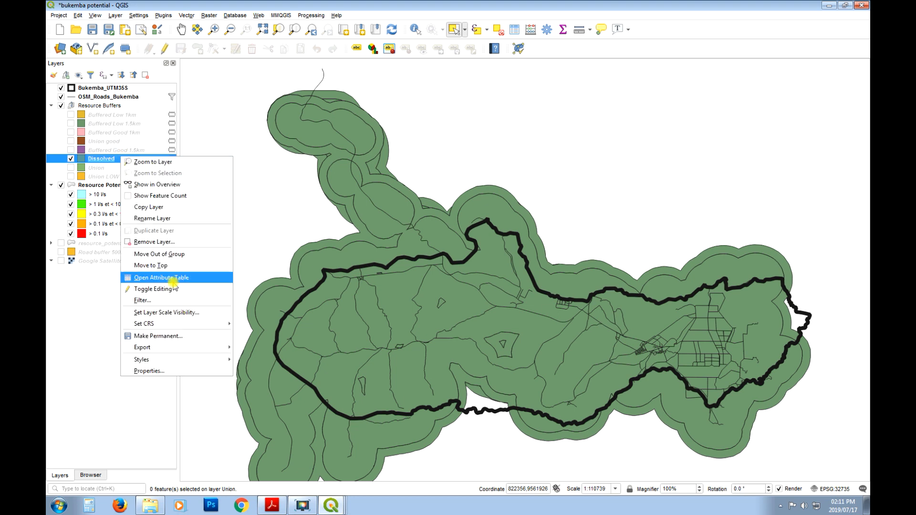
pyautogui.click(175, 278)
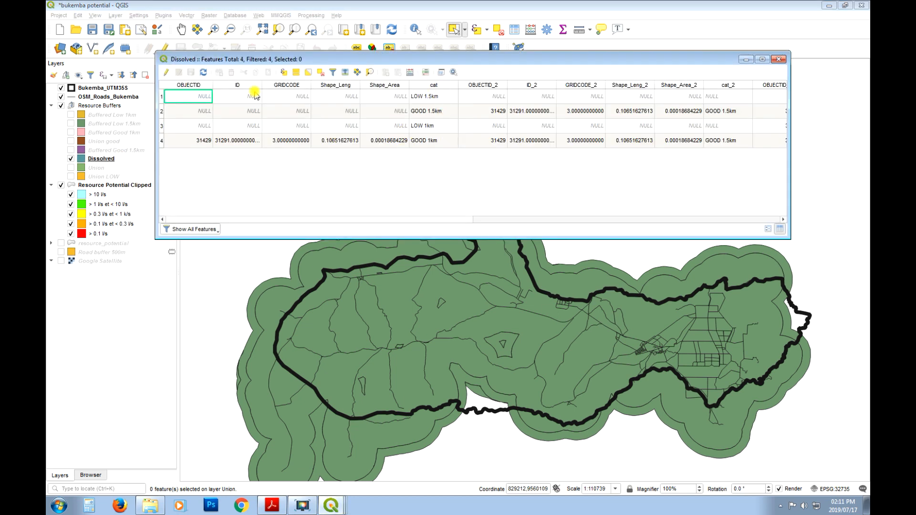
# Highlight each of the dissolved category records in turn on the map, and clear the selection after closing the attribute table
pyautogui.click(163, 97)
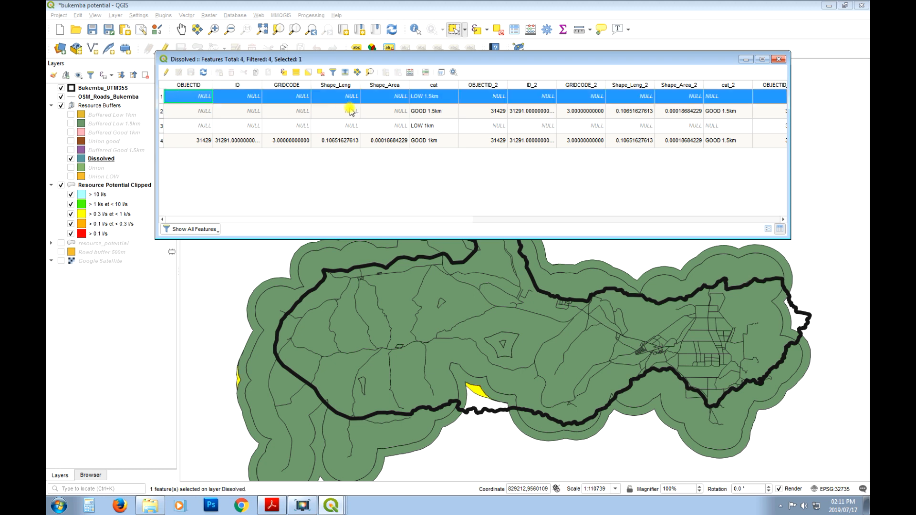
pyautogui.click(162, 112)
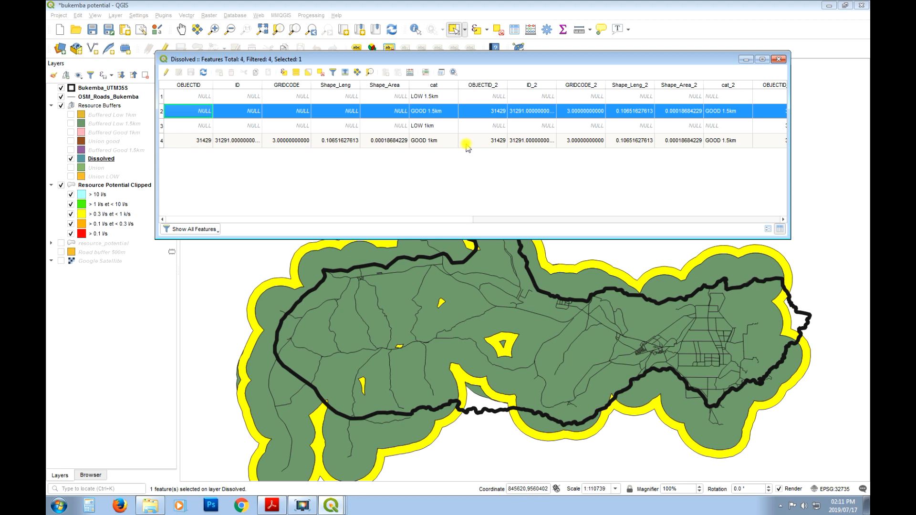
pyautogui.click(161, 126)
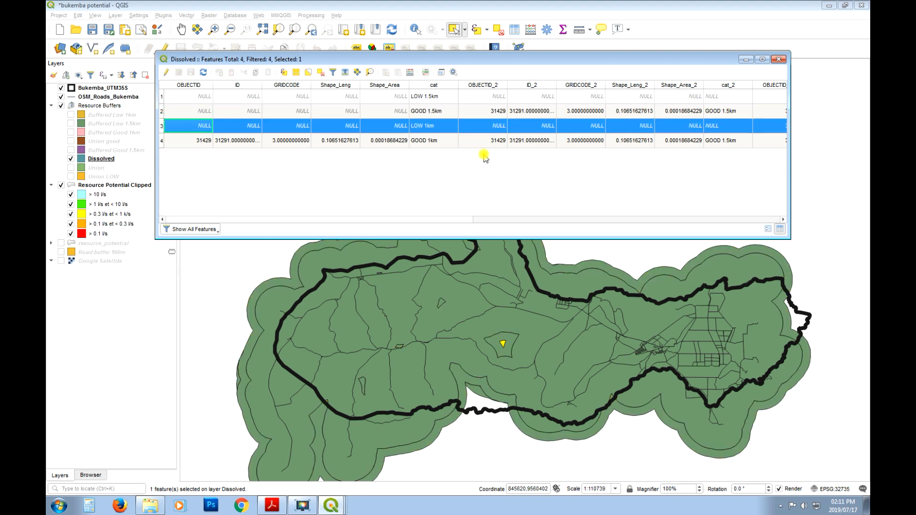
pyautogui.click(162, 140)
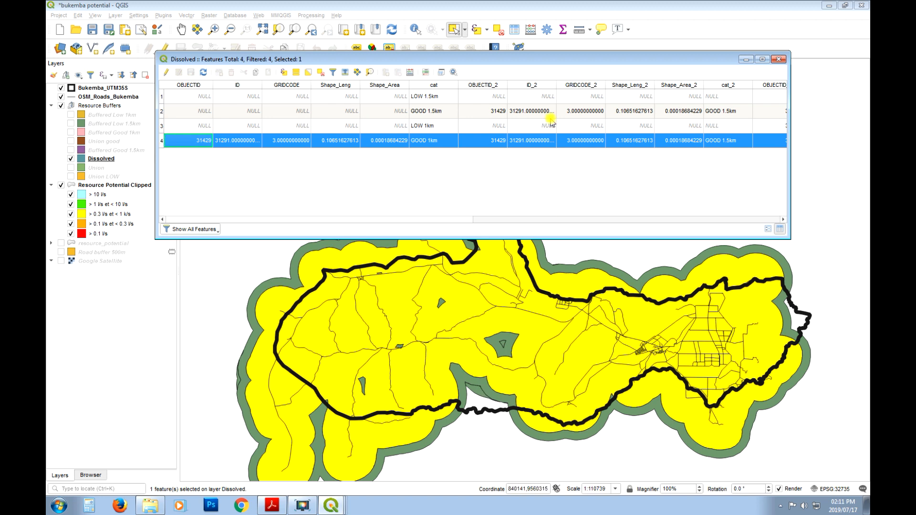
pyautogui.click(778, 58)
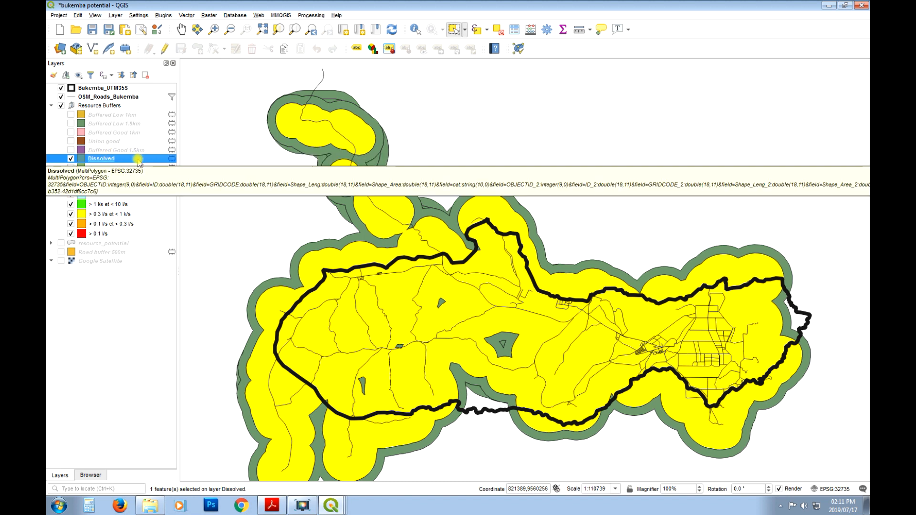
pyautogui.click(117, 395)
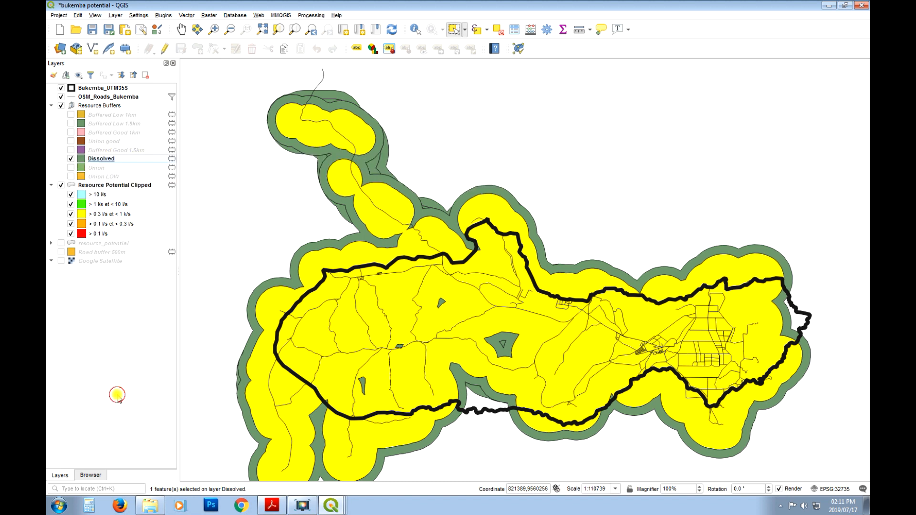
pyautogui.click(498, 30)
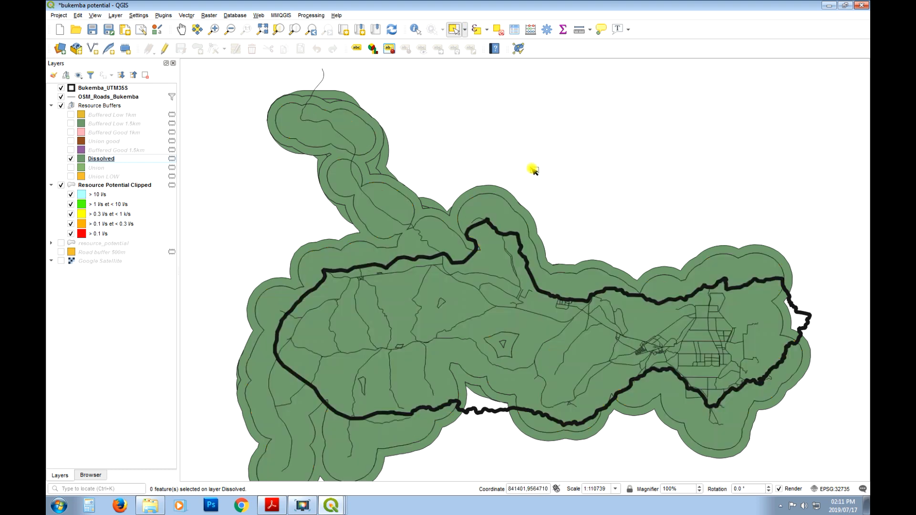
# Make the Dissolved layer permanent as an ESRI Shapefile, browsing to the Data folder of the Bukemba project under SMS140_Burundi_WaterSupply for its location
pyautogui.rightClick(115, 159)
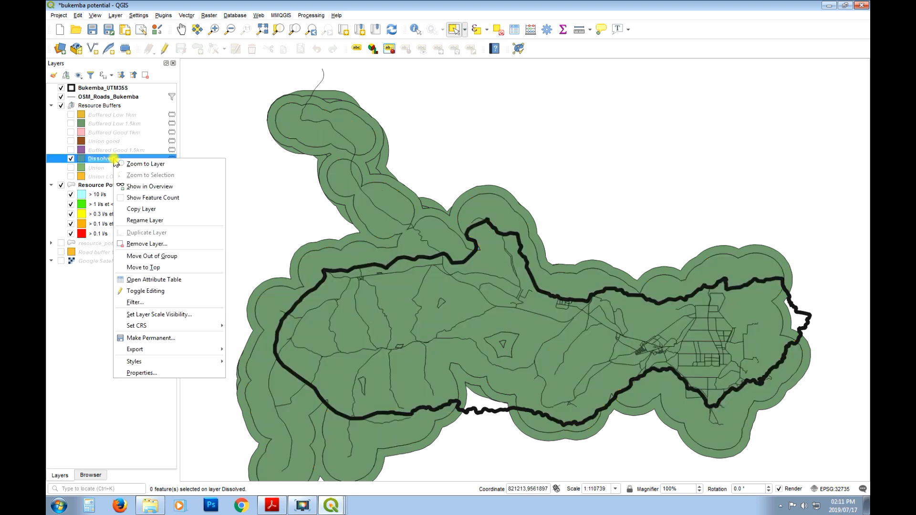
pyautogui.click(175, 338)
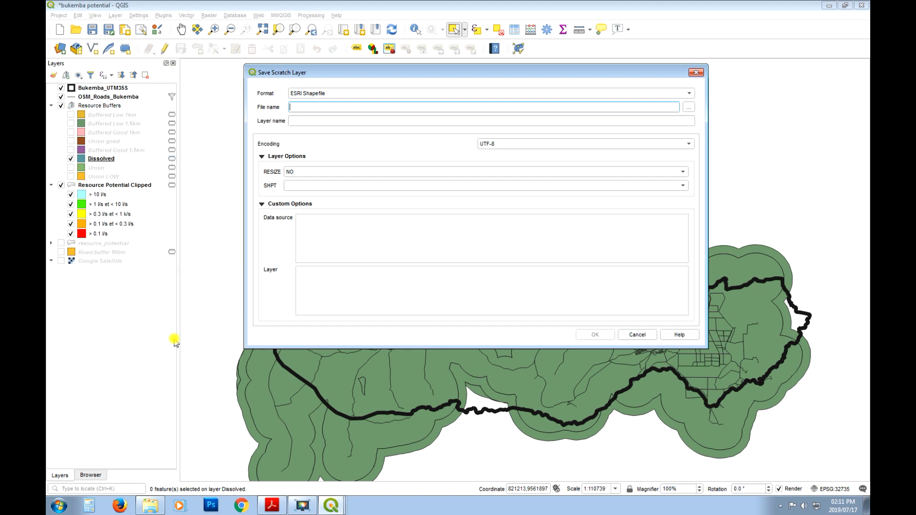
pyautogui.click(688, 107)
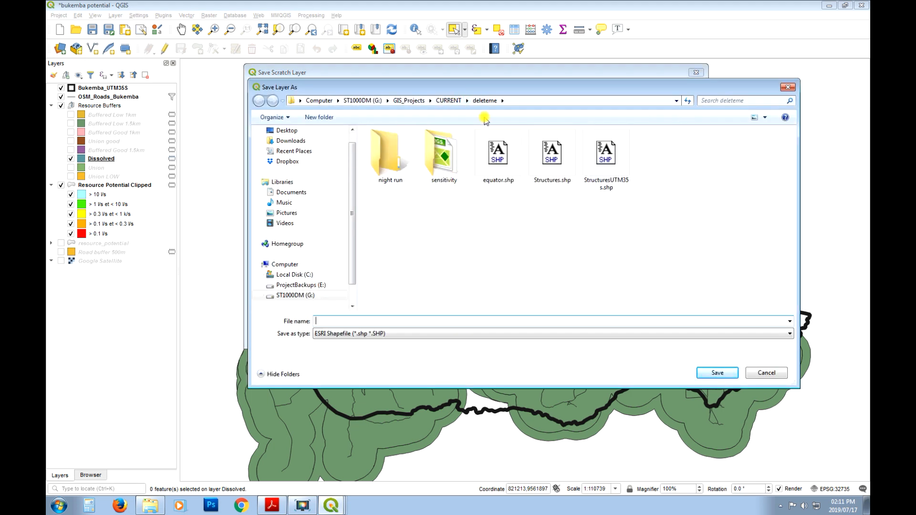
pyautogui.click(316, 295)
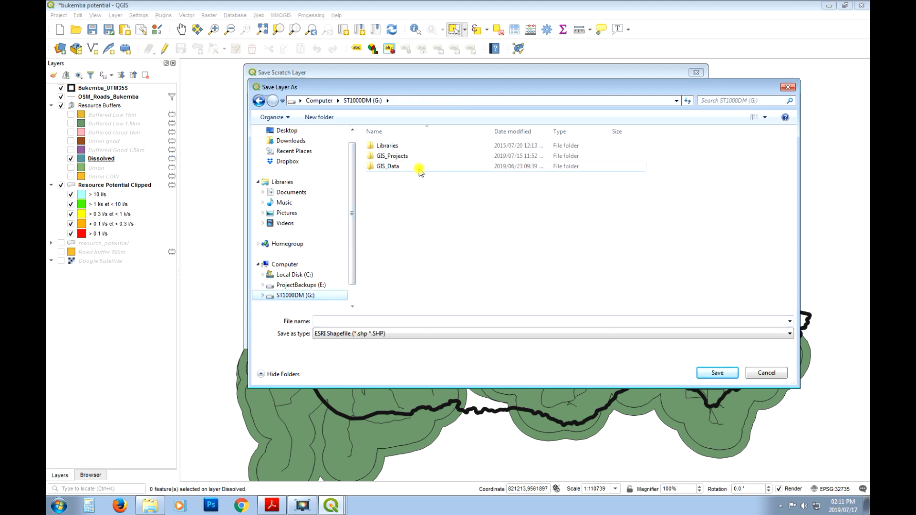
pyautogui.doubleClick(396, 156)
pyautogui.doubleClick(420, 259)
pyautogui.doubleClick(404, 155)
pyautogui.doubleClick(402, 146)
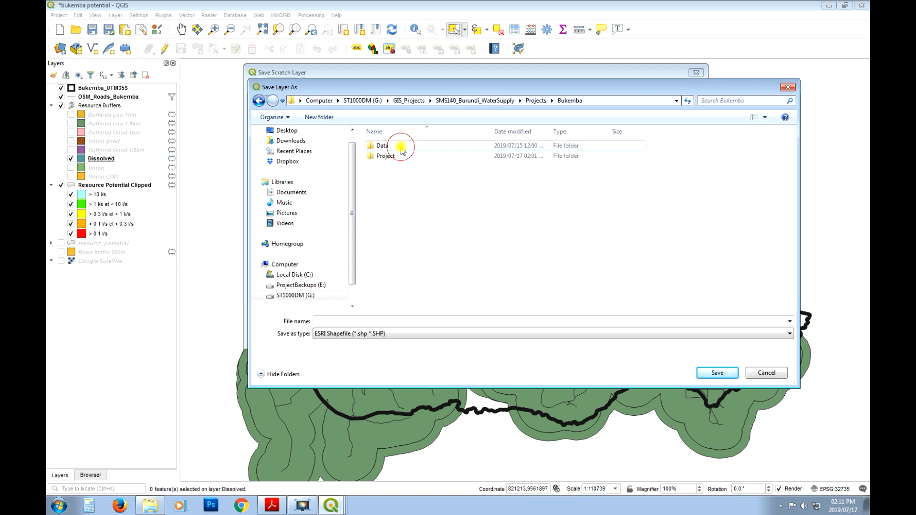
pyautogui.doubleClick(393, 146)
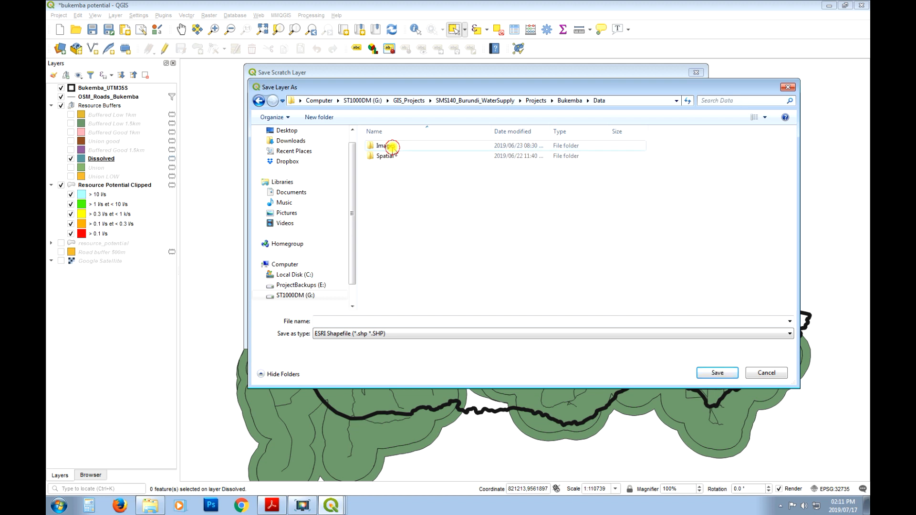
# Create a folder named Working inside the Bukemba Data folder and open it
pyautogui.rightClick(411, 210)
pyautogui.moveTo(477, 300)
pyautogui.click(521, 300)
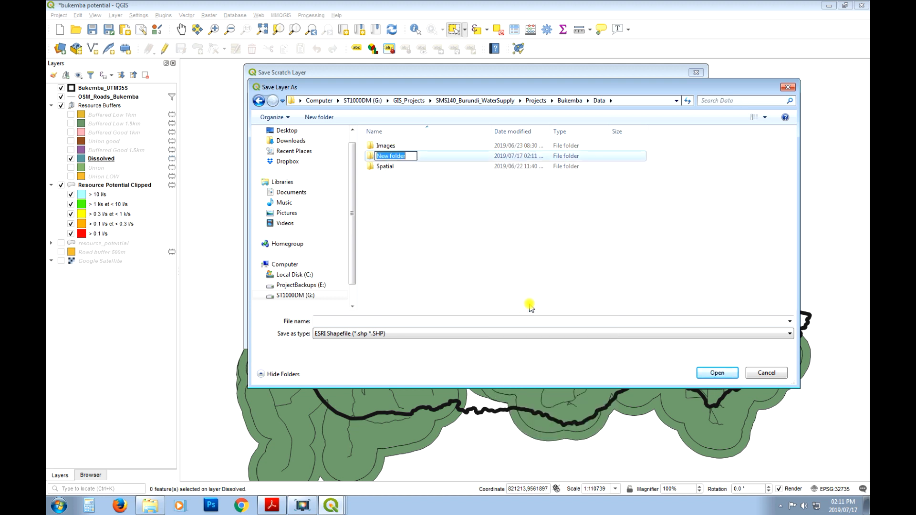
pyautogui.write('Working')
pyautogui.press('Return')
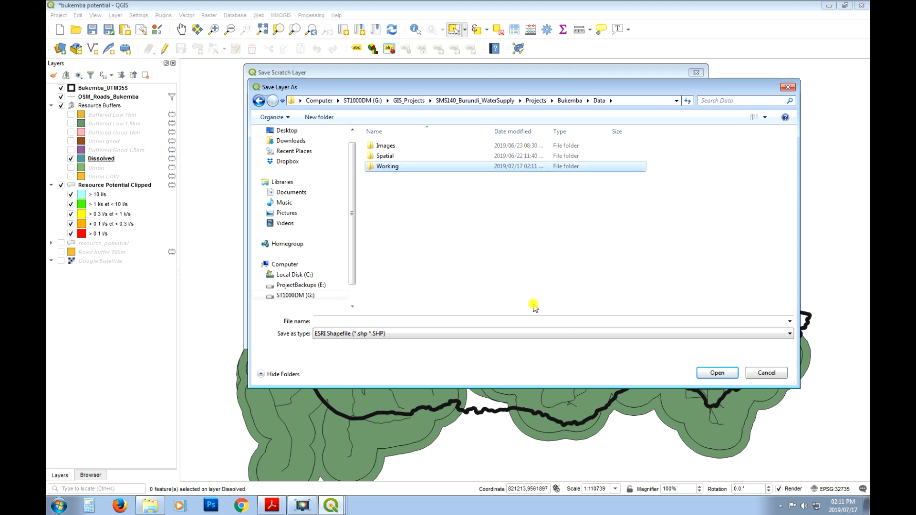
pyautogui.doubleClick(401, 167)
# Consult the water supply potential report in Acrobat Reader for naming, and save the dissolved layer as Potential_GW.shp in the Working folder
pyautogui.click(375, 323)
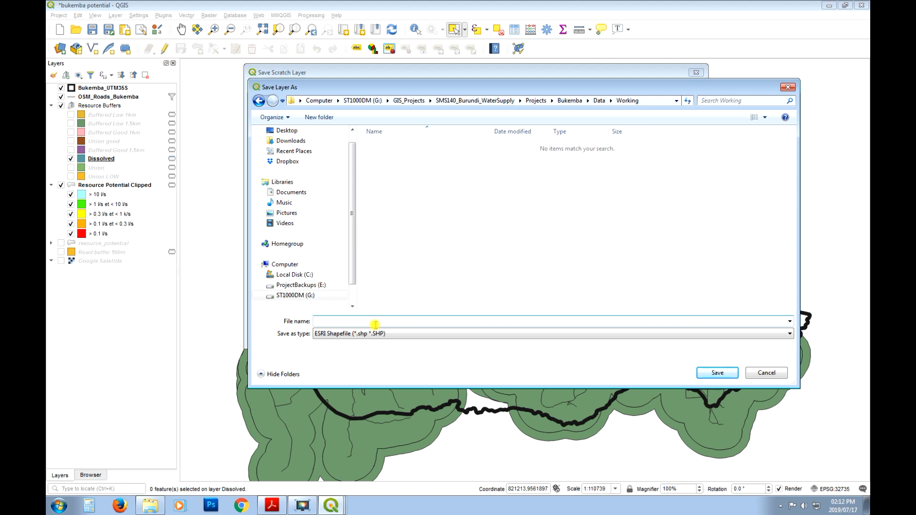
pyautogui.click(271, 505)
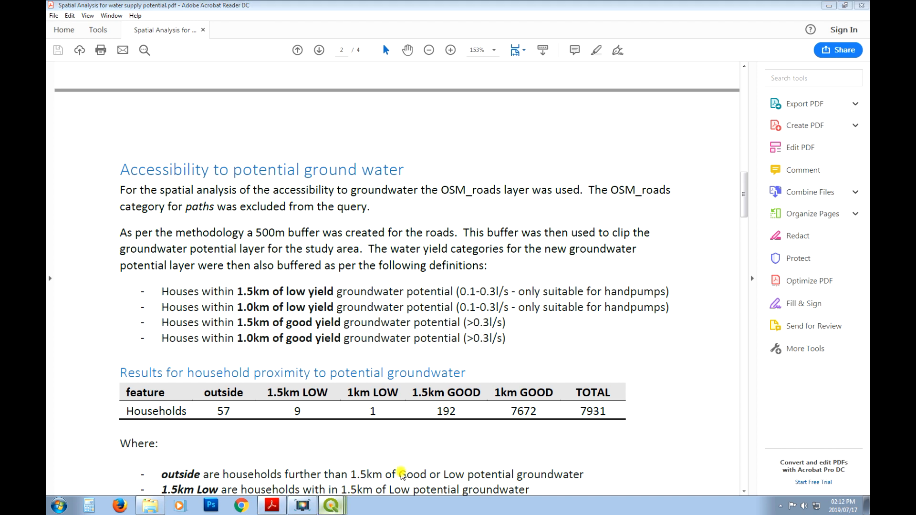
pyautogui.hotkey('alt', 'Tab')
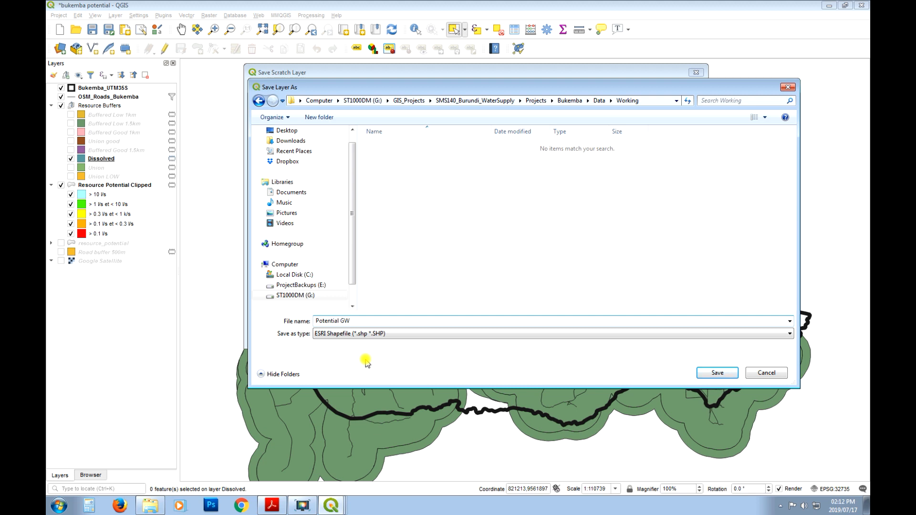
pyautogui.click(727, 376)
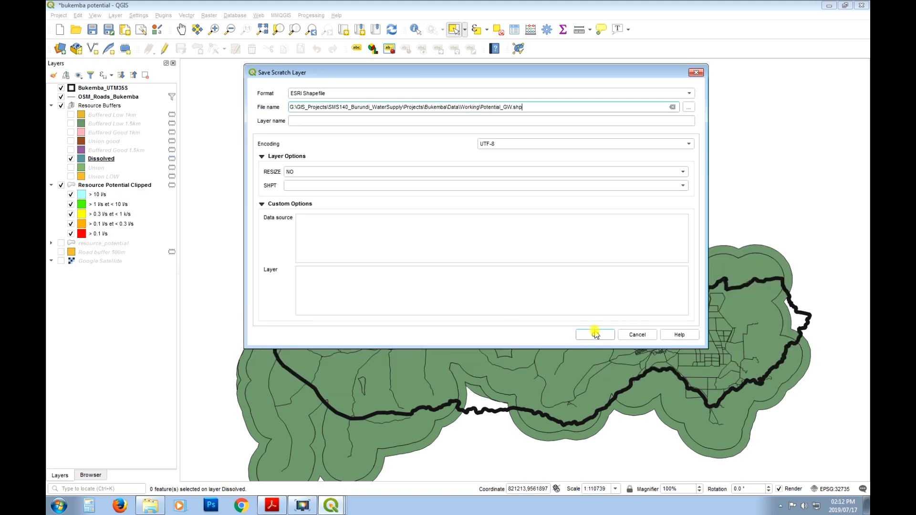
pyautogui.click(595, 334)
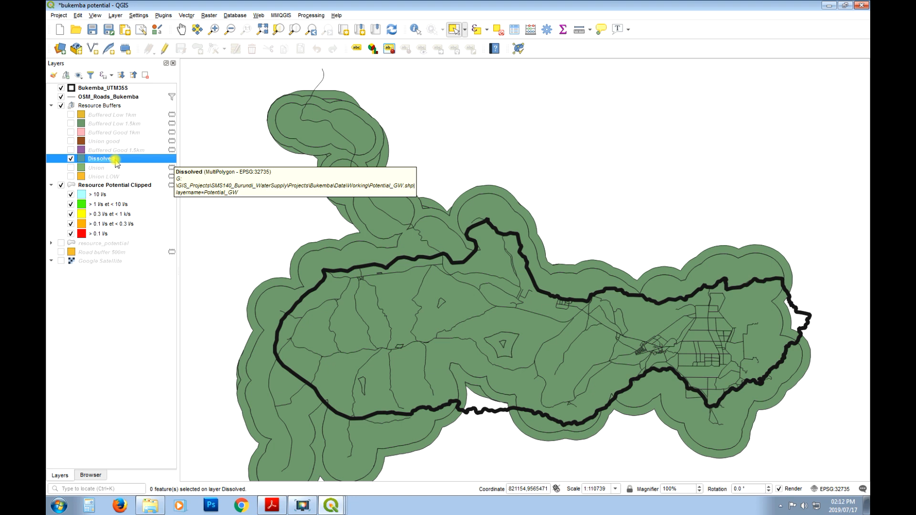
# Rename the Dissolved layer as Potential GW
pyautogui.rightClick(117, 159)
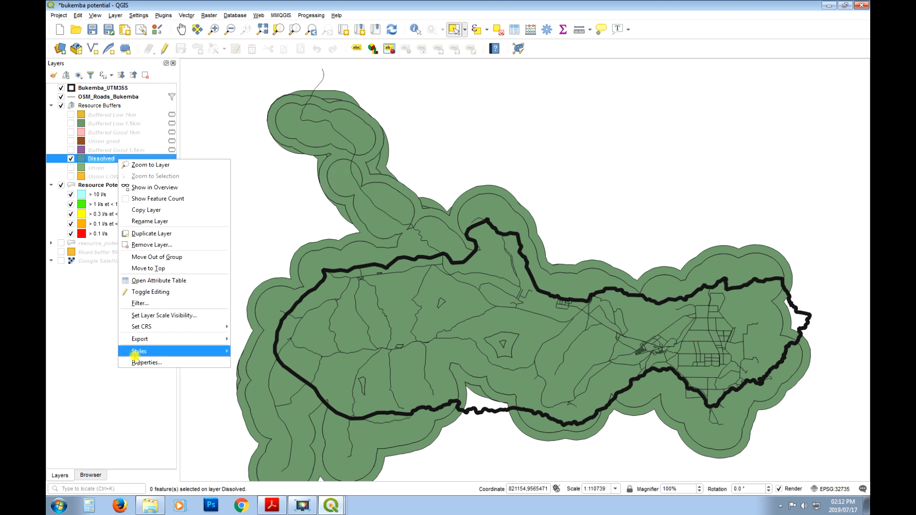
pyautogui.click(180, 230)
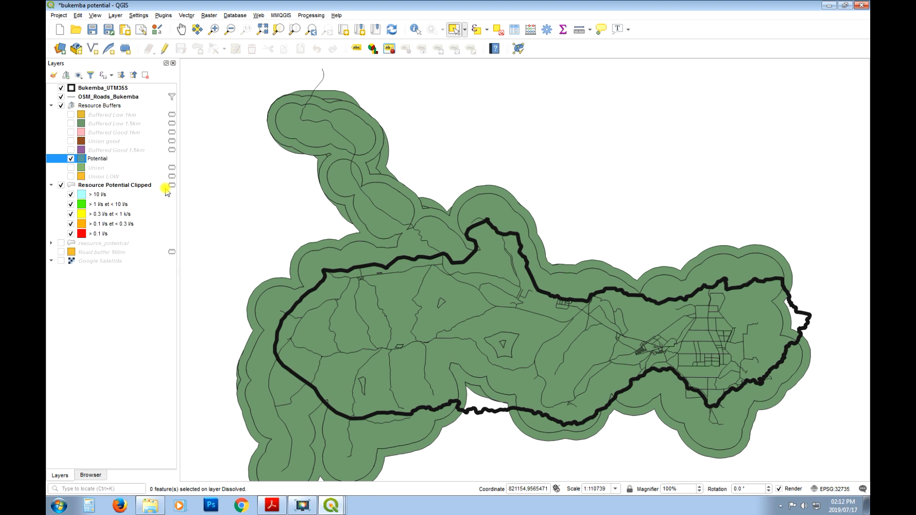
pyautogui.click(117, 344)
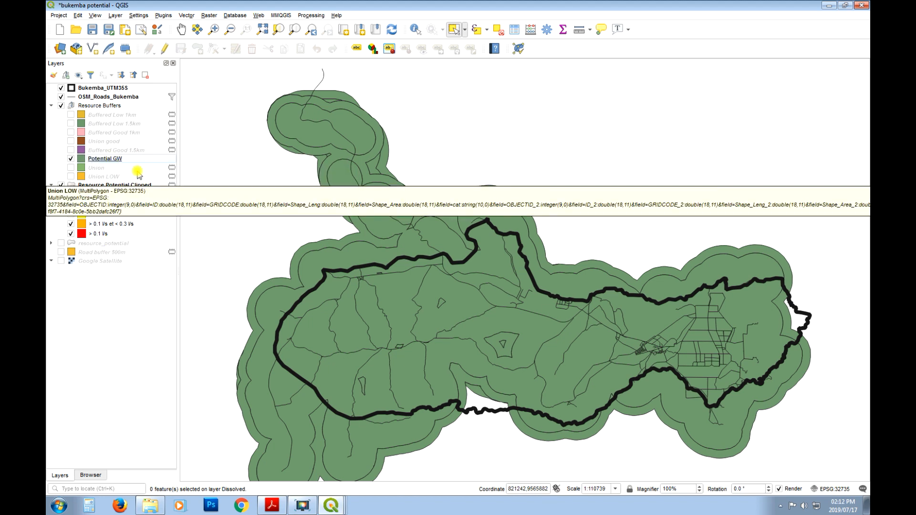
# Remove the Low and Good buffer layers, Union good, Union and Union LOW from the Resource Buffers group, keeping only Potential GW
pyautogui.click(116, 150)
pyautogui.keyDown('ctrl'); pyautogui.click(113, 141); pyautogui.keyUp('ctrl')
pyautogui.keyDown('ctrl'); pyautogui.click(112, 132); pyautogui.keyUp('ctrl')
pyautogui.keyDown('ctrl'); pyautogui.click(111, 124); pyautogui.keyUp('ctrl')
pyautogui.keyDown('ctrl'); pyautogui.click(111, 116); pyautogui.keyUp('ctrl')
pyautogui.keyDown('ctrl'); pyautogui.click(110, 168); pyautogui.keyUp('ctrl')
pyautogui.keyDown('ctrl'); pyautogui.click(110, 176); pyautogui.keyUp('ctrl')
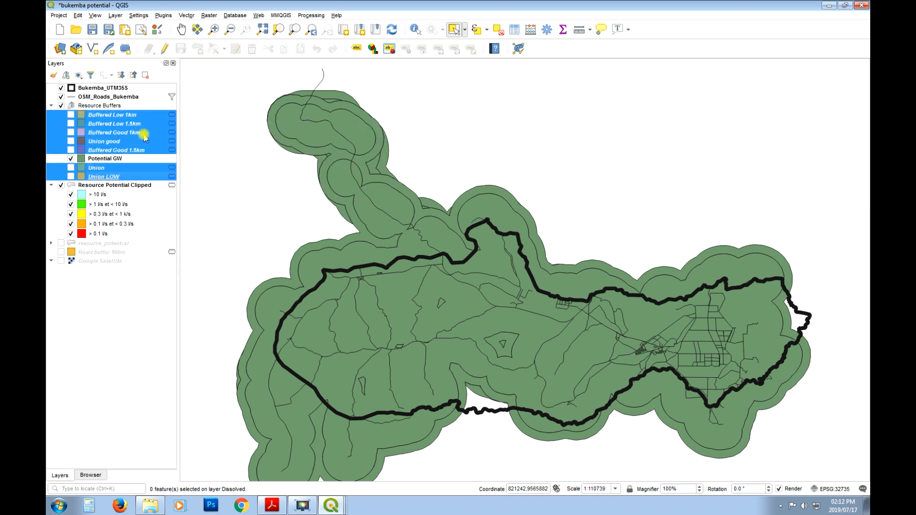
pyautogui.rightClick(125, 118)
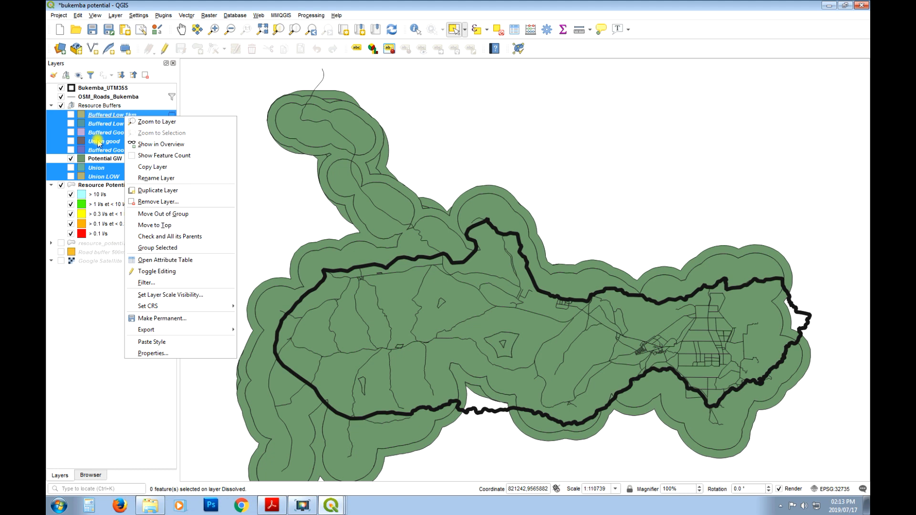
pyautogui.click(179, 202)
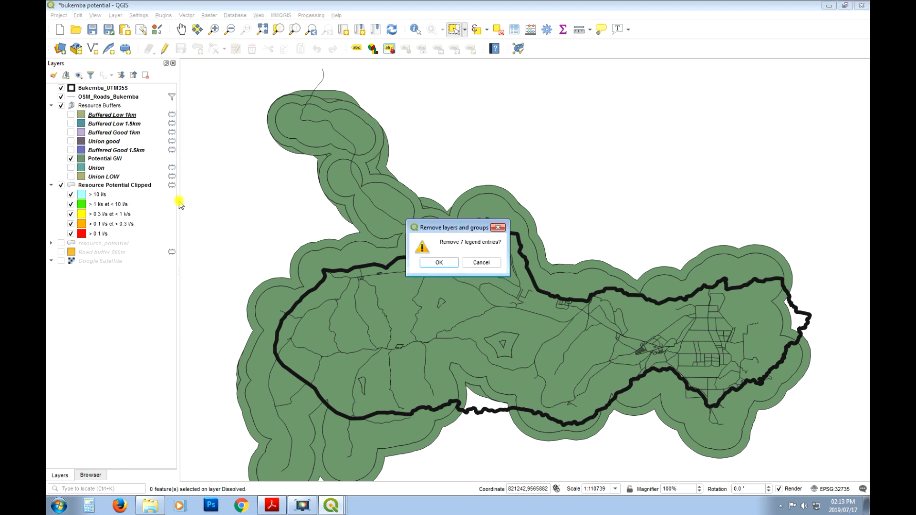
pyautogui.click(424, 263)
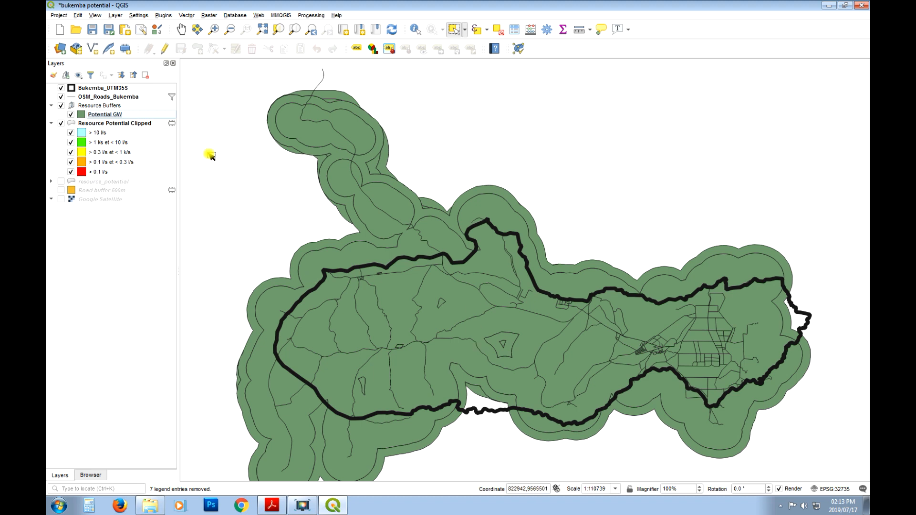
# Open the Potential GW layer's attribute table, enlarge its window and turn on editing
pyautogui.click(121, 115)
pyautogui.rightClick(121, 115)
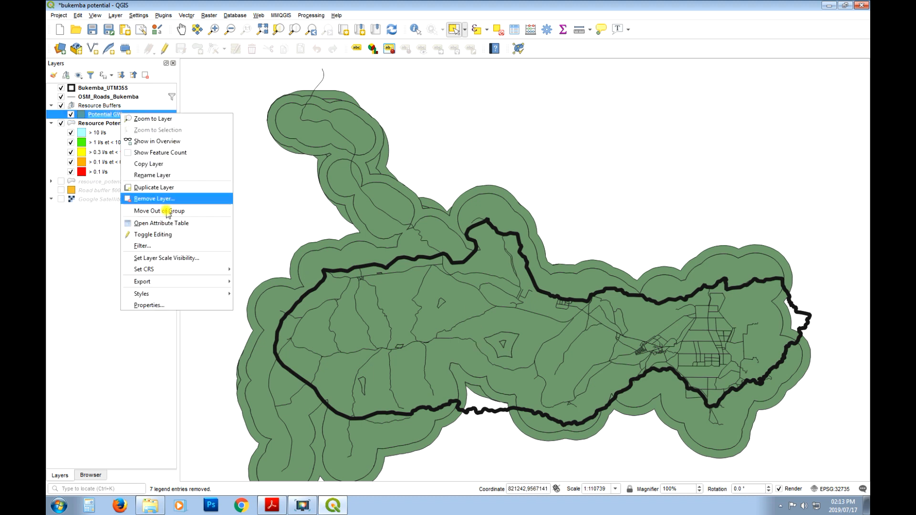
pyautogui.click(180, 224)
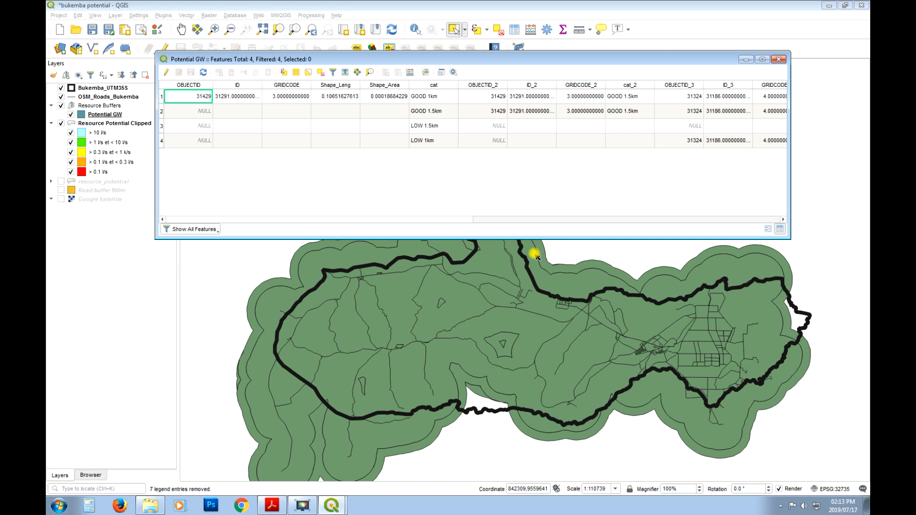
pyautogui.moveTo(522, 237); pyautogui.dragTo(548, 334)
pyautogui.moveTo(445, 317); pyautogui.dragTo(343, 317)
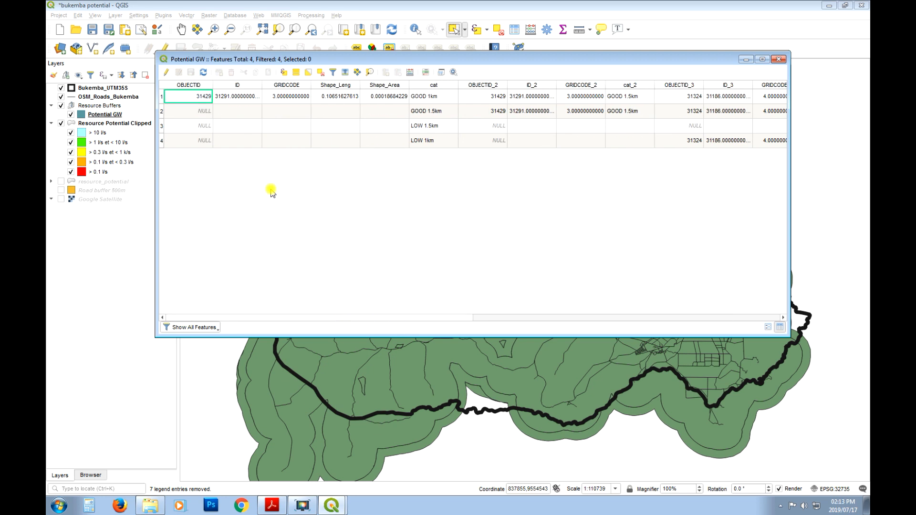
pyautogui.click(167, 73)
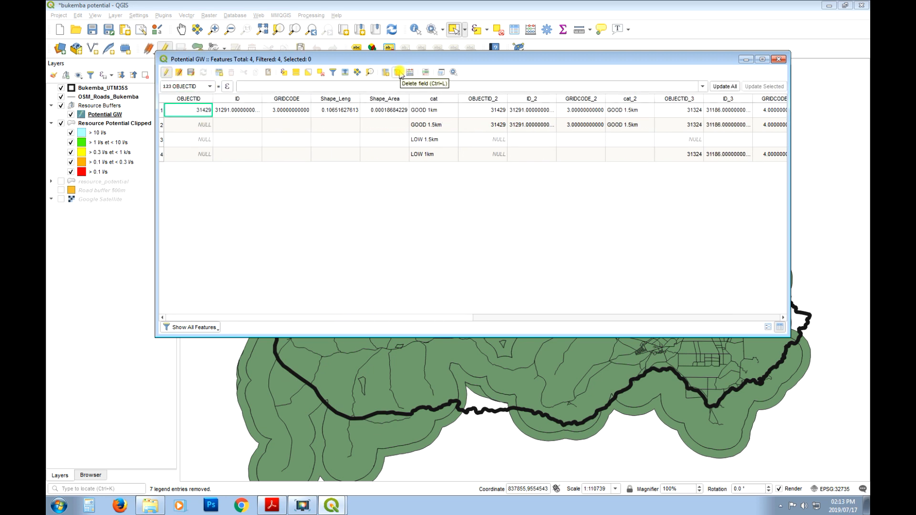
# Delete all attribute fields of Potential GW except OBJECTID and cat
pyautogui.click(399, 73)
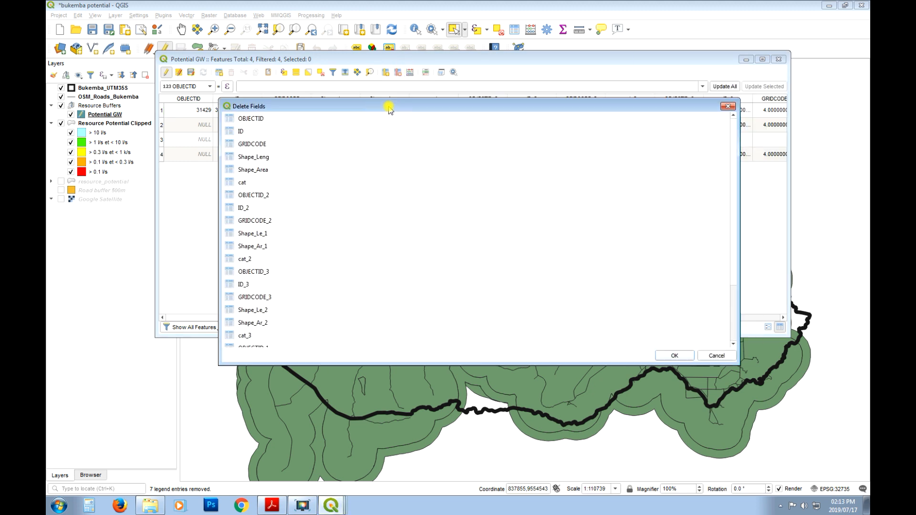
pyautogui.click(221, 159)
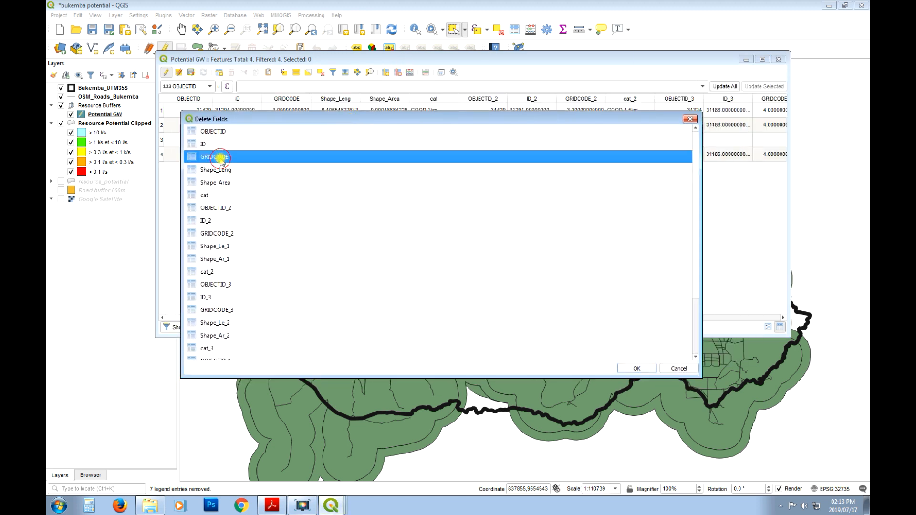
pyautogui.moveTo(408, 115)
pyautogui.mouseDown()
pyautogui.moveTo(409, 182)
pyautogui.moveTo(408, 115)
pyautogui.mouseUp()
pyautogui.keyDown('ctrl'); pyautogui.click(214, 196); pyautogui.keyUp('ctrl')
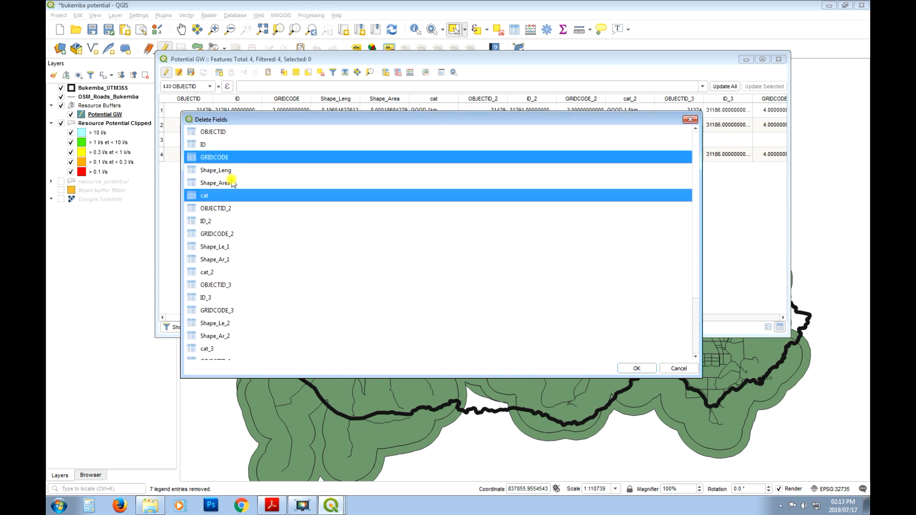
pyautogui.moveTo(224, 185); pyautogui.dragTo(243, 364)
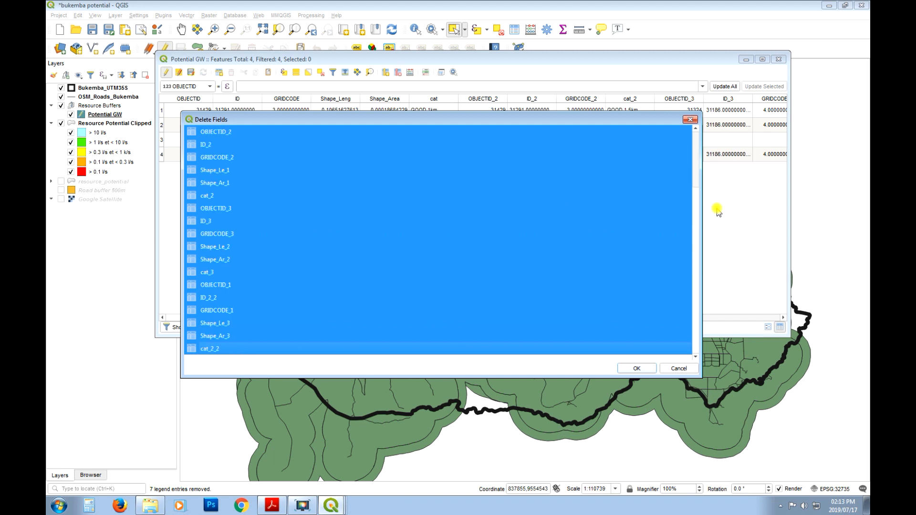
pyautogui.click(695, 175)
pyautogui.moveTo(695, 288); pyautogui.dragTo(700, 154)
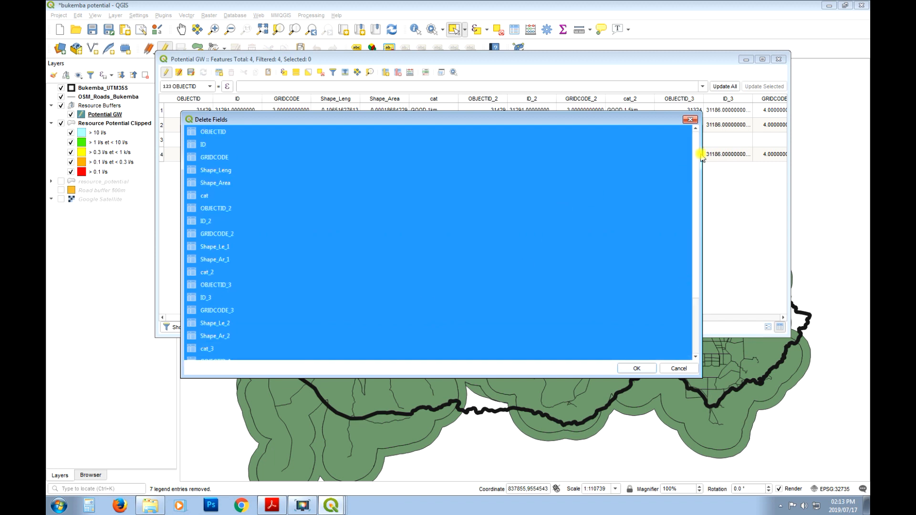
pyautogui.keyDown('ctrl'); pyautogui.click(236, 197); pyautogui.keyUp('ctrl')
pyautogui.keyDown('ctrl'); pyautogui.click(256, 133); pyautogui.keyUp('ctrl')
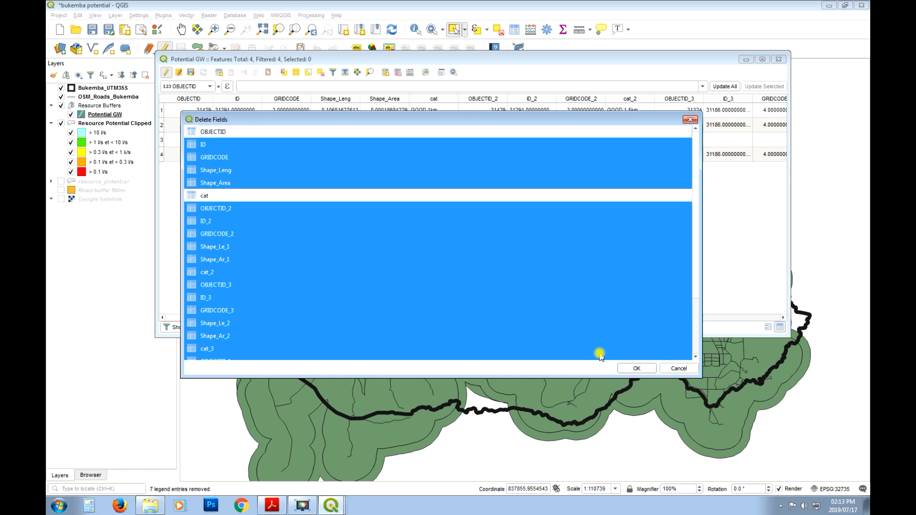
pyautogui.click(637, 368)
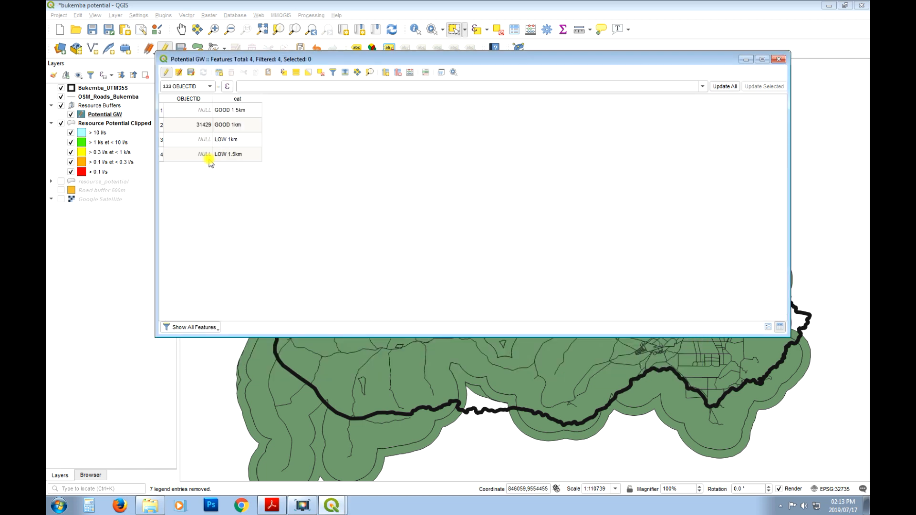
# Set OBJECTID to 1 for GOOD 1.5km, 2 for GOOD 1km, 3 for LOW 1km and 4 for LOW 1.5km
pyautogui.doubleClick(190, 109)
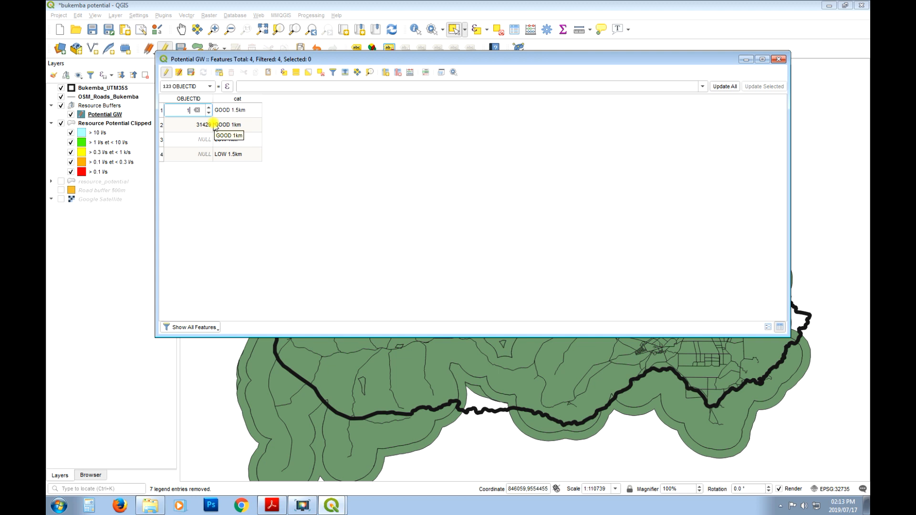
pyautogui.press('Return')
pyautogui.doubleClick(203, 125)
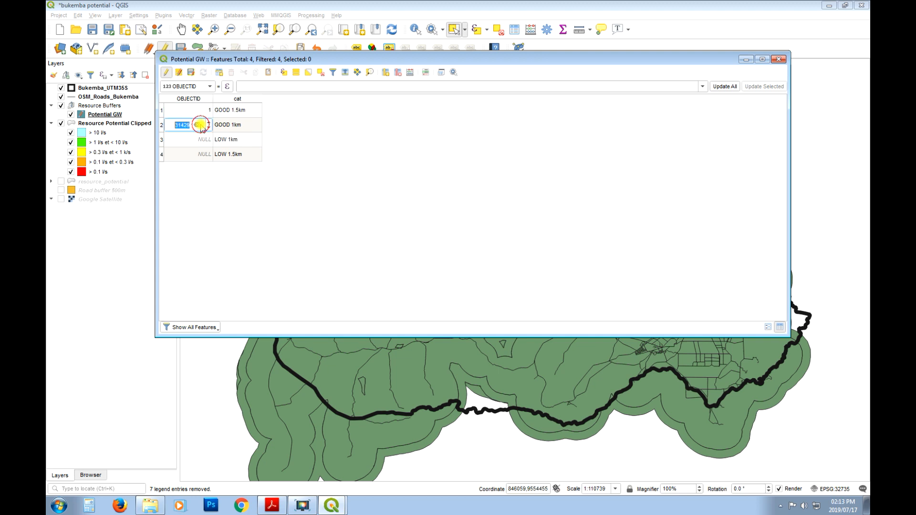
pyautogui.write('2')
pyautogui.doubleClick(196, 138)
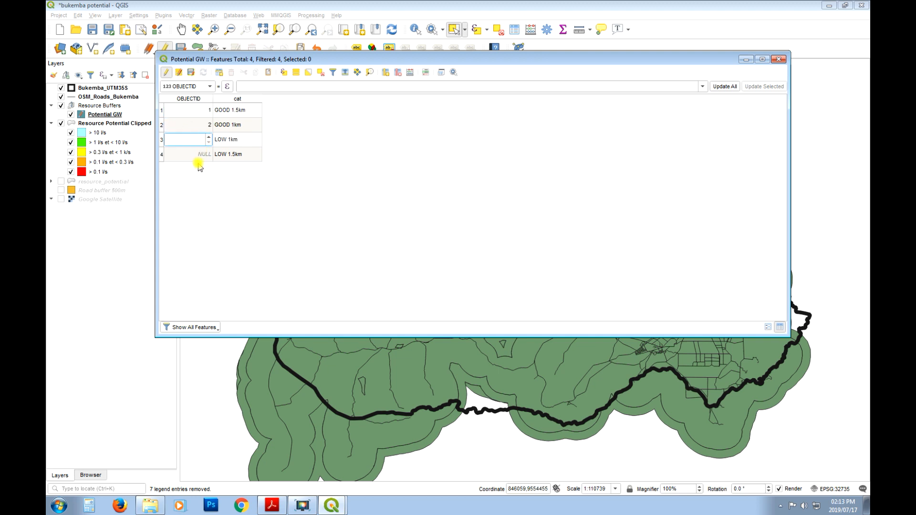
pyautogui.doubleClick(195, 154)
pyautogui.write('4')
pyautogui.doubleClick(196, 139)
# Stop editing Potential GW, save the changes and close the attribute table
pyautogui.click(165, 72)
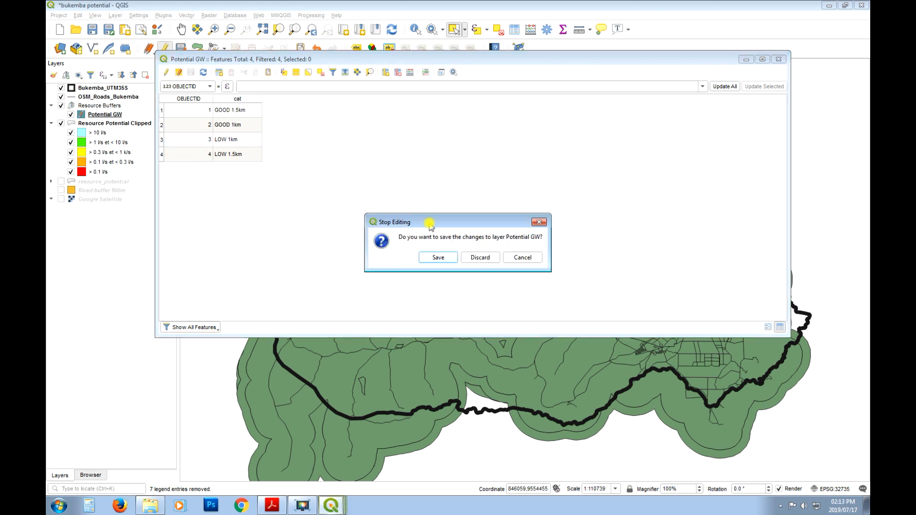
pyautogui.click(445, 257)
pyautogui.click(779, 59)
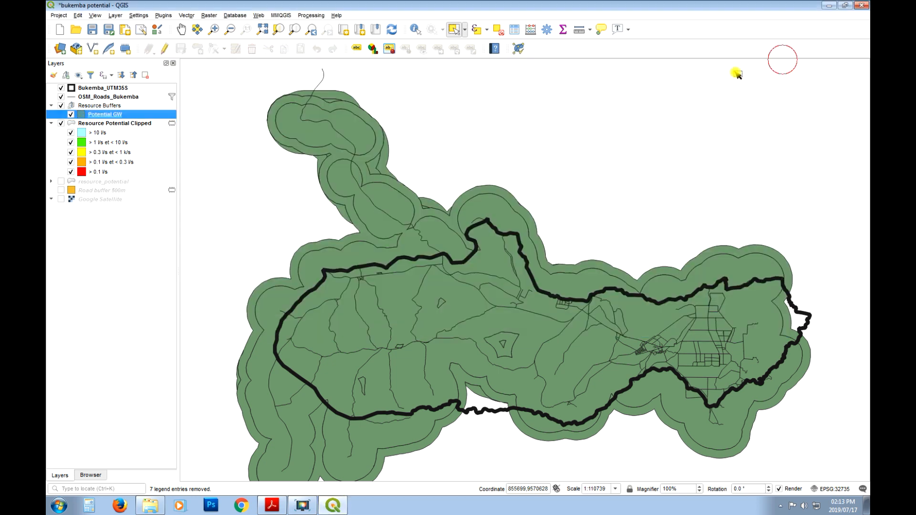
# Set the Potential GW layer's symbology to Categorized on the cat column and classify its values
pyautogui.rightClick(97, 115)
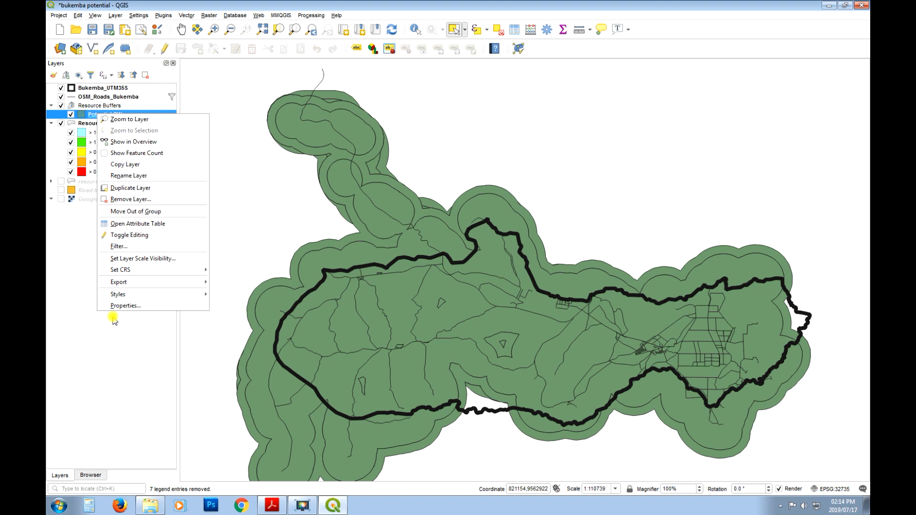
pyautogui.click(142, 305)
pyautogui.click(455, 147)
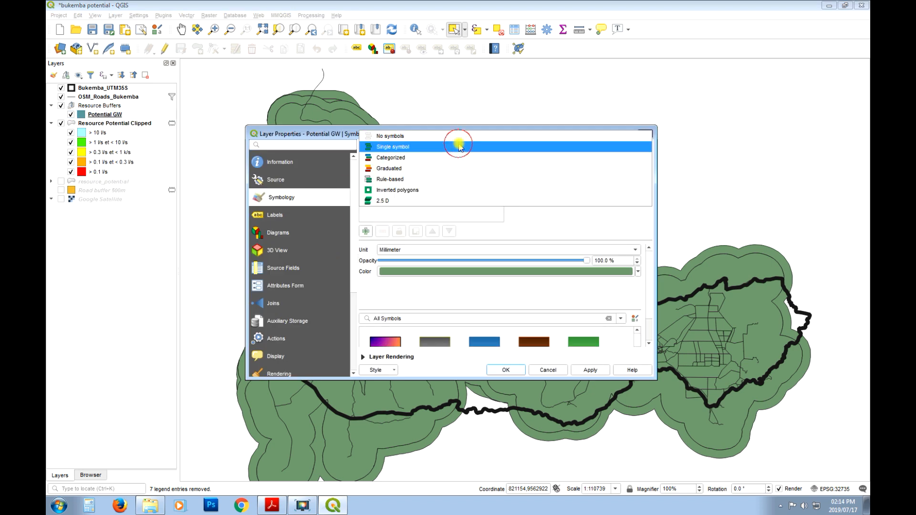
pyautogui.click(468, 159)
pyautogui.click(634, 163)
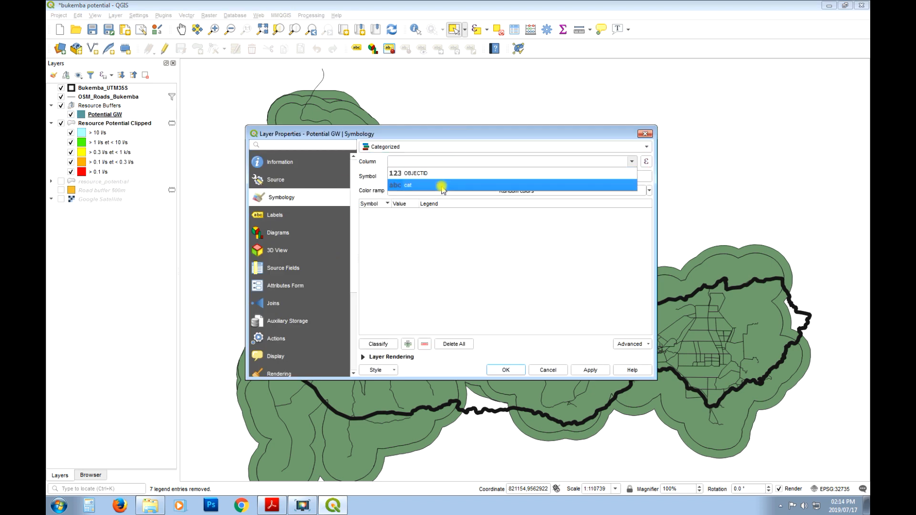
pyautogui.click(496, 186)
pyautogui.click(378, 344)
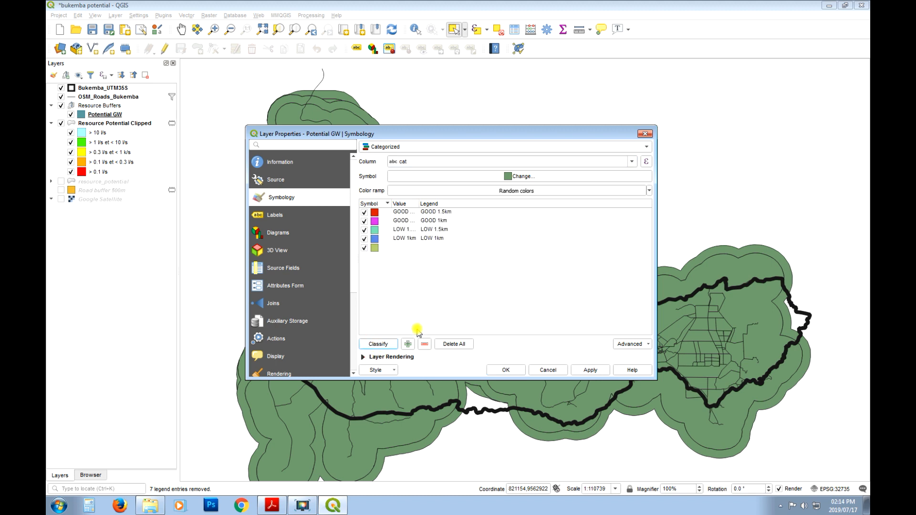
# Remove the empty category from the classification and widen the Value column to show the full names
pyautogui.click(391, 249)
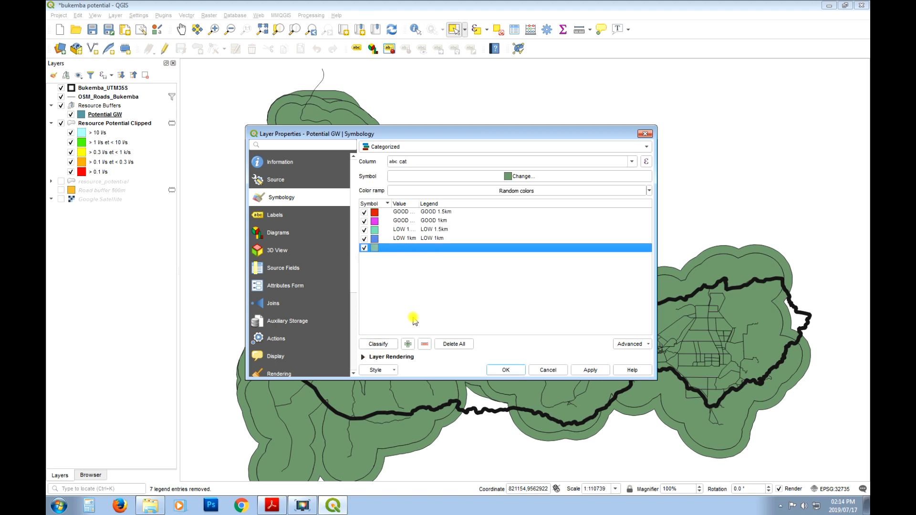
pyautogui.click(407, 344)
pyautogui.click(424, 344)
pyautogui.click(387, 249)
pyautogui.click(424, 342)
pyautogui.moveTo(420, 203); pyautogui.dragTo(469, 203)
# Set the GOOD 1km category's simple fill color to light blue #36c8e5
pyautogui.click(391, 221)
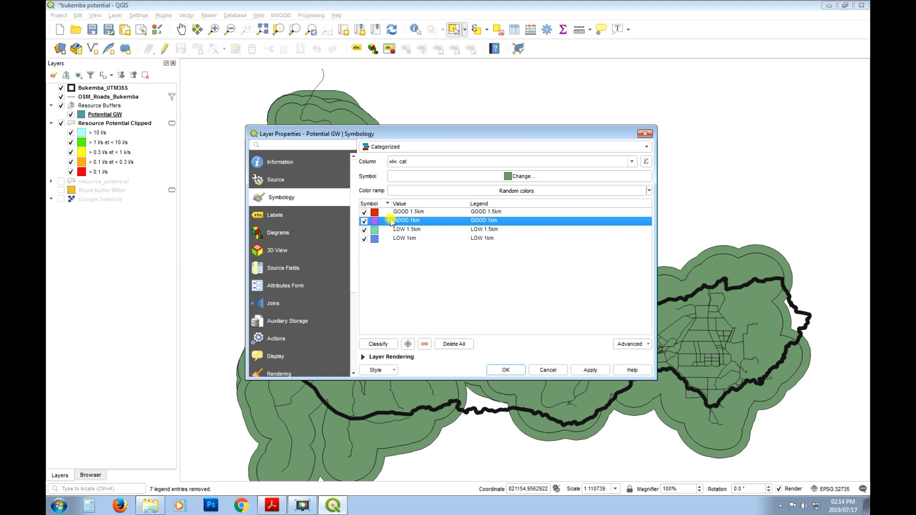
pyautogui.doubleClick(374, 221)
pyautogui.click(204, 78)
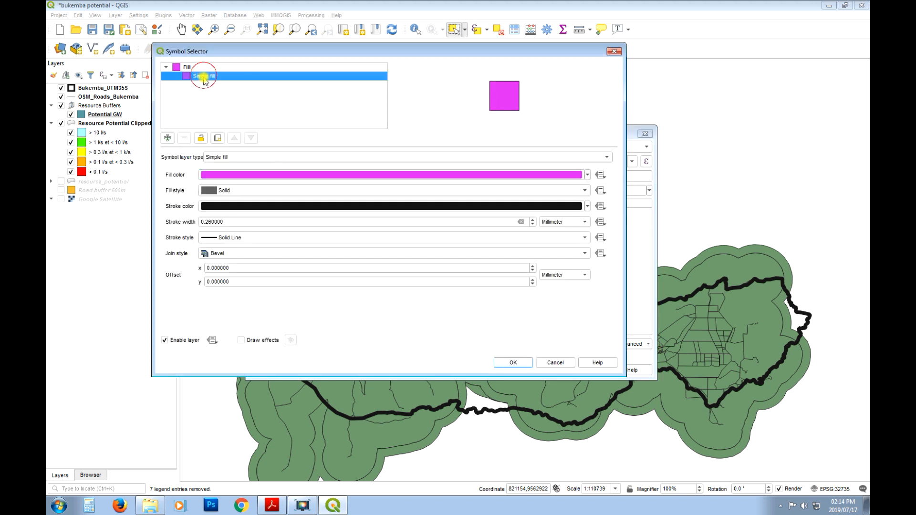
pyautogui.click(274, 174)
pyautogui.click(462, 155)
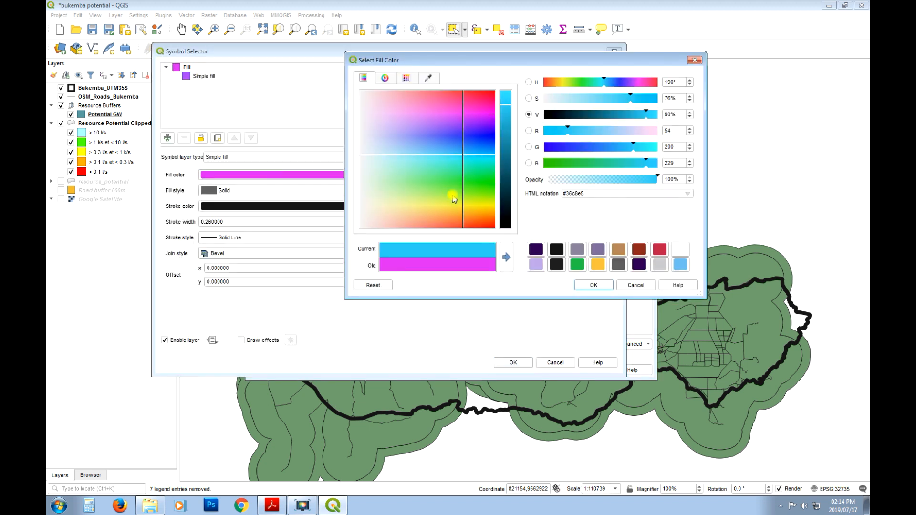
pyautogui.click(590, 285)
pyautogui.click(523, 361)
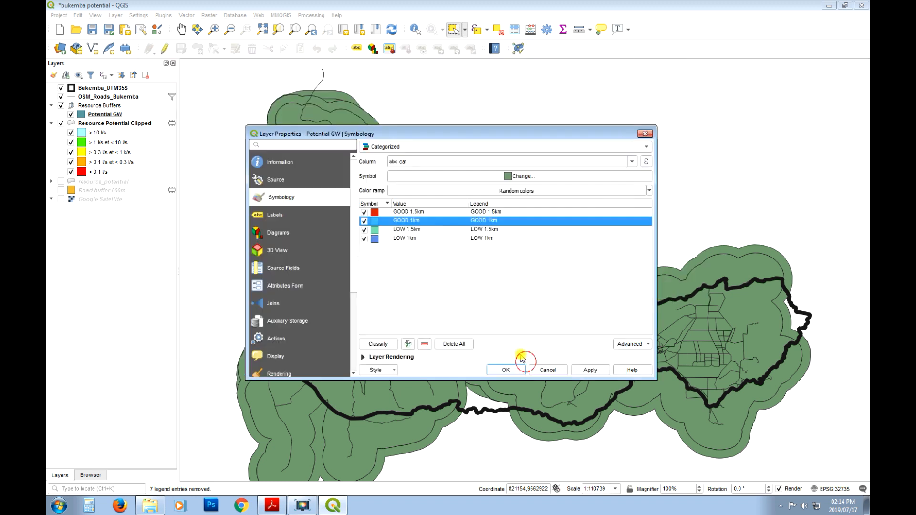
# Change the GOOD 1.5km category's symbol color to bright green #25f43a
pyautogui.doubleClick(374, 215)
pyautogui.click(334, 179)
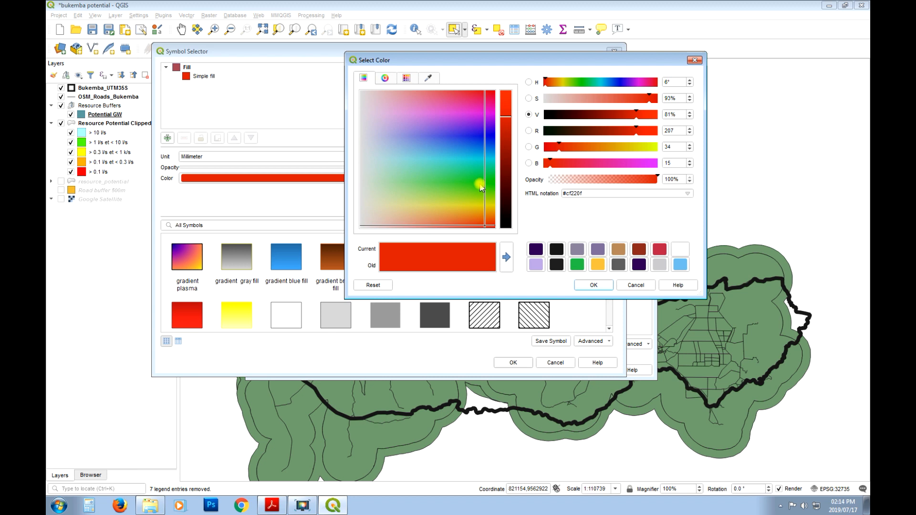
pyautogui.moveTo(480, 187); pyautogui.dragTo(474, 179)
pyautogui.click(505, 96)
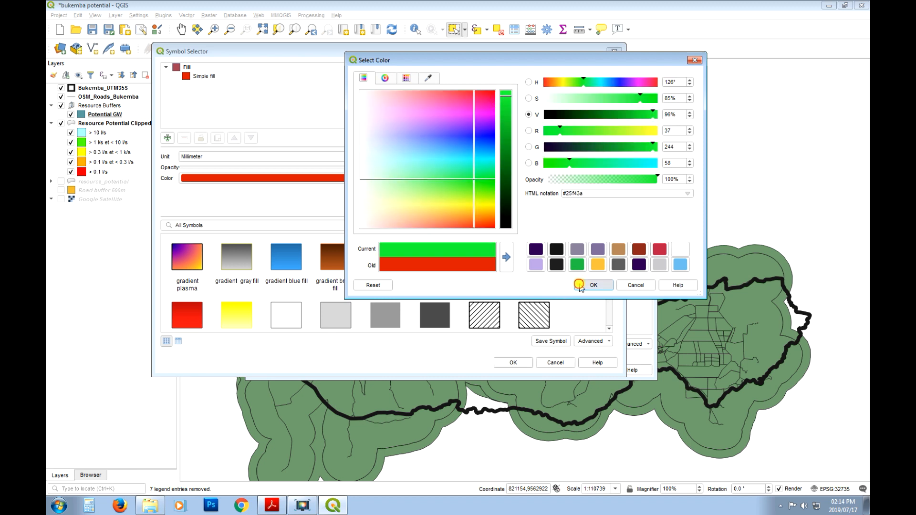
pyautogui.click(579, 285)
pyautogui.click(519, 362)
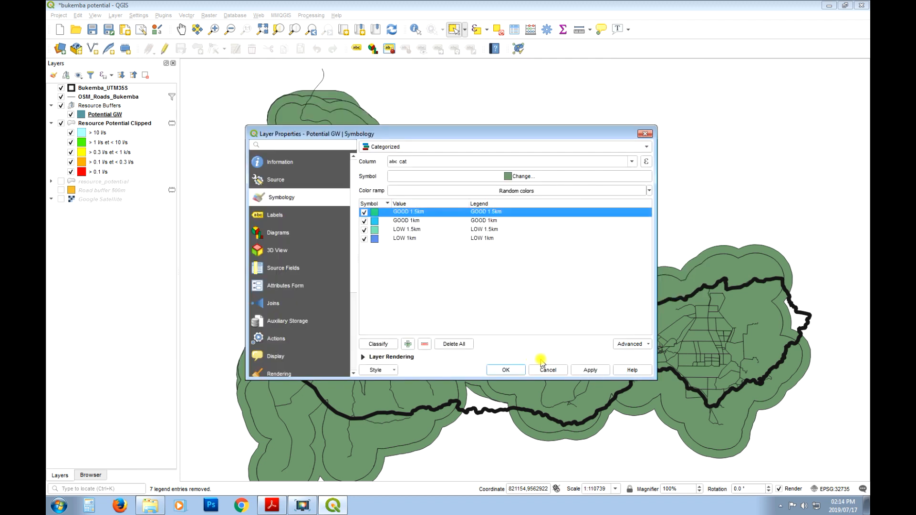
# Change the LOW 1km category's symbol color to a bright orange
pyautogui.doubleClick(375, 238)
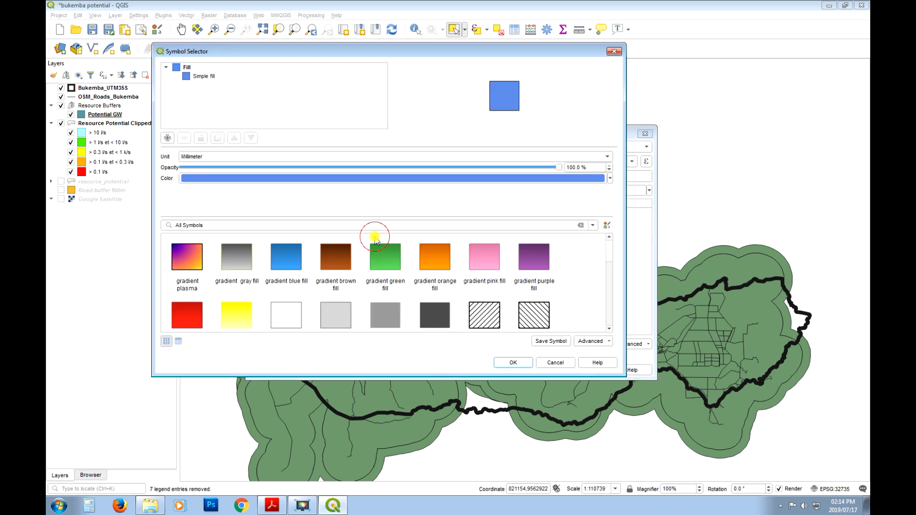
pyautogui.click(355, 178)
pyautogui.click(459, 218)
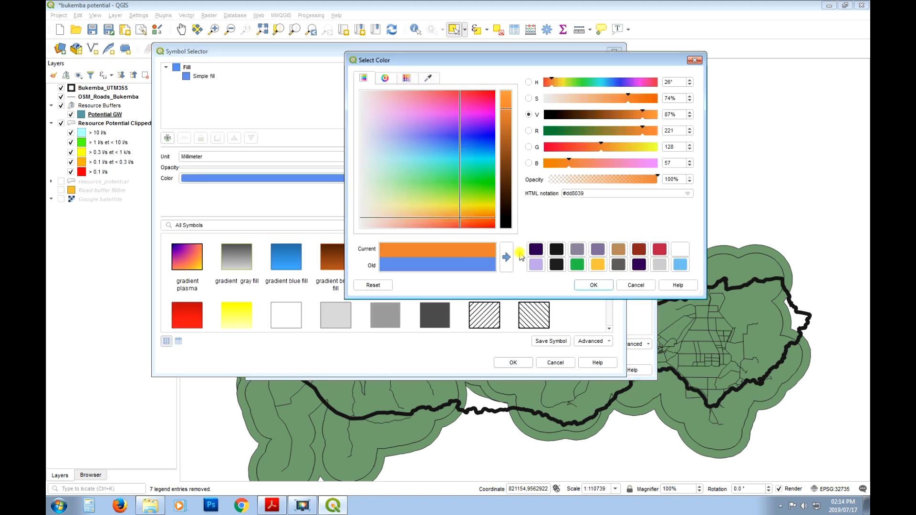
pyautogui.moveTo(627, 118); pyautogui.dragTo(650, 115)
pyautogui.click(592, 285)
pyautogui.click(514, 362)
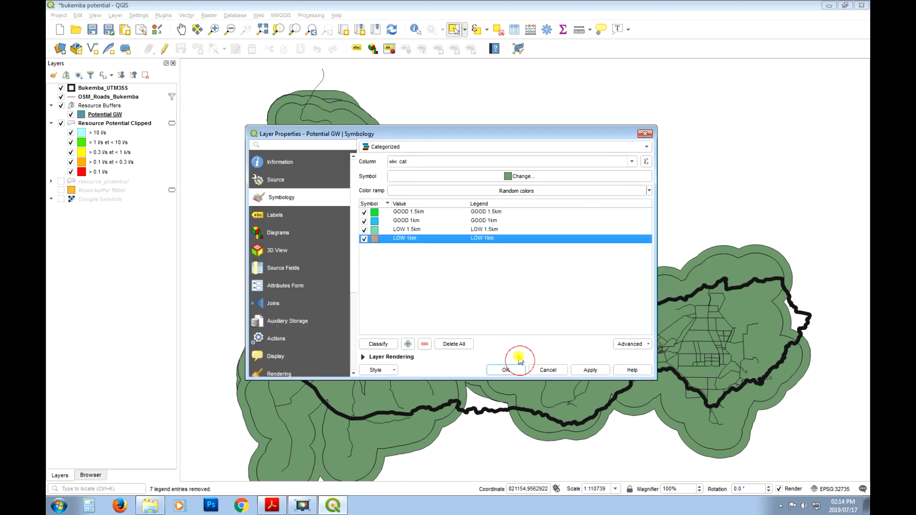
# Change the LOW 1.5km category's symbol color to a bright yellow-orange
pyautogui.doubleClick(374, 231)
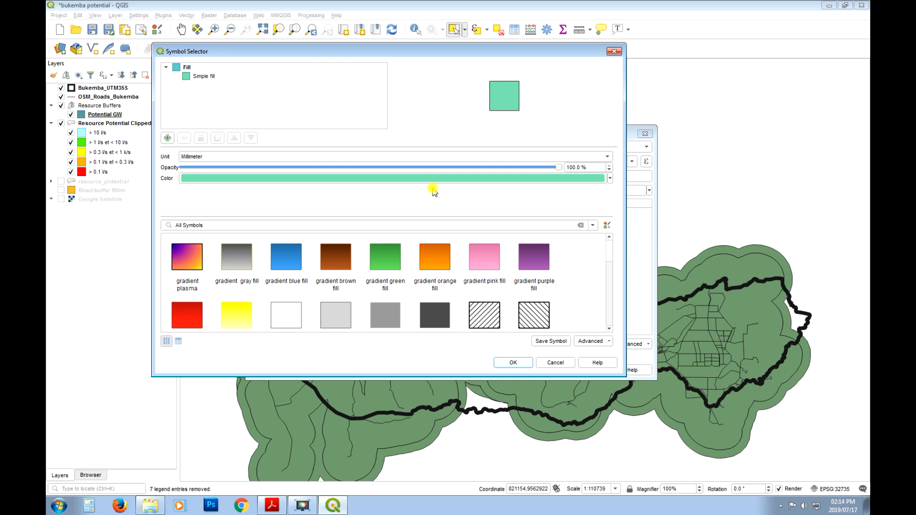
pyautogui.click(419, 180)
pyautogui.click(451, 212)
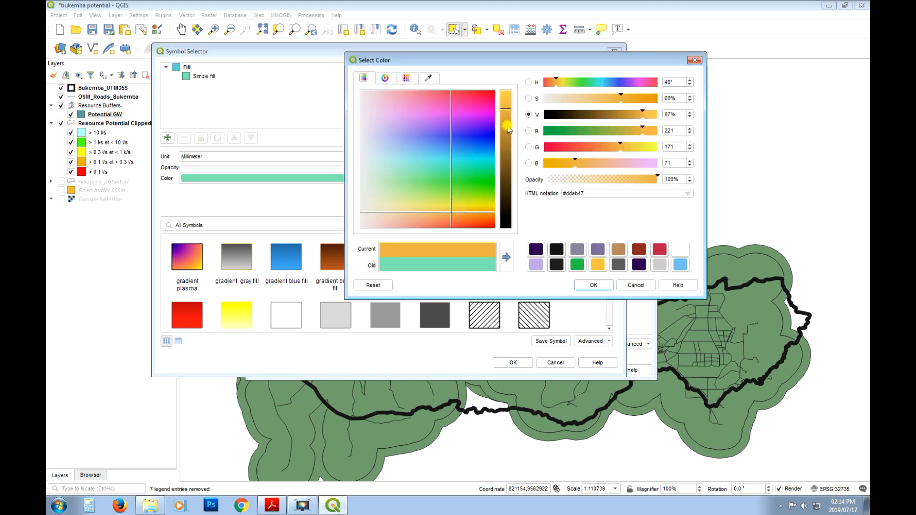
pyautogui.click(507, 97)
pyautogui.click(593, 285)
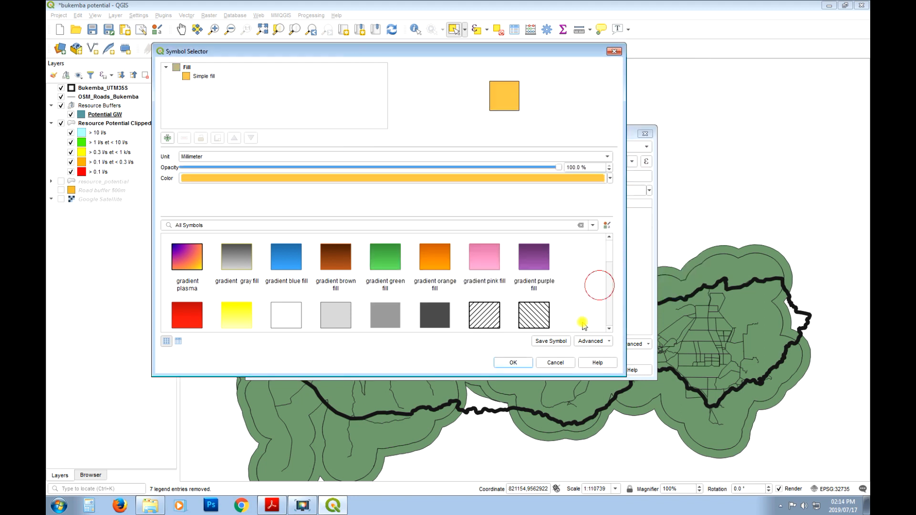
pyautogui.click(513, 363)
# Set the LOW 1km category's symbol color to yellow #eaef43 and apply the categorized style to the layer
pyautogui.doubleClick(375, 239)
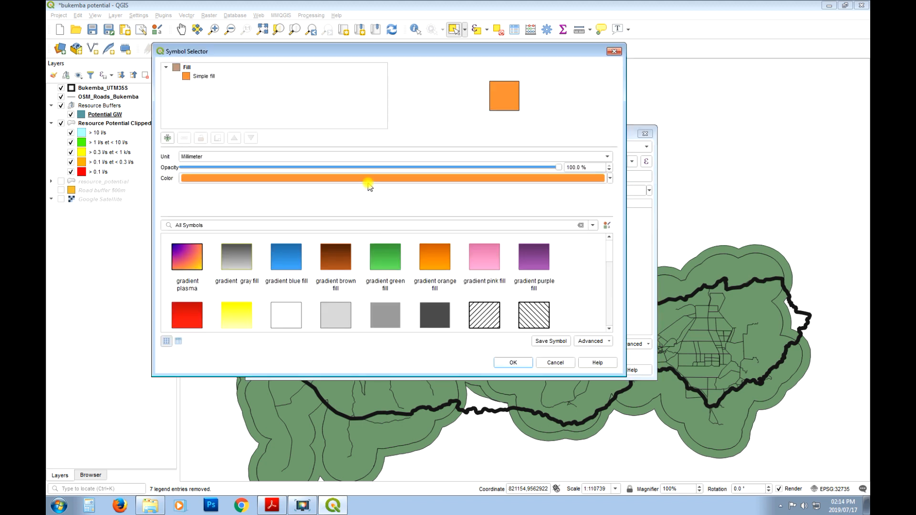
pyautogui.click(368, 179)
pyautogui.click(476, 203)
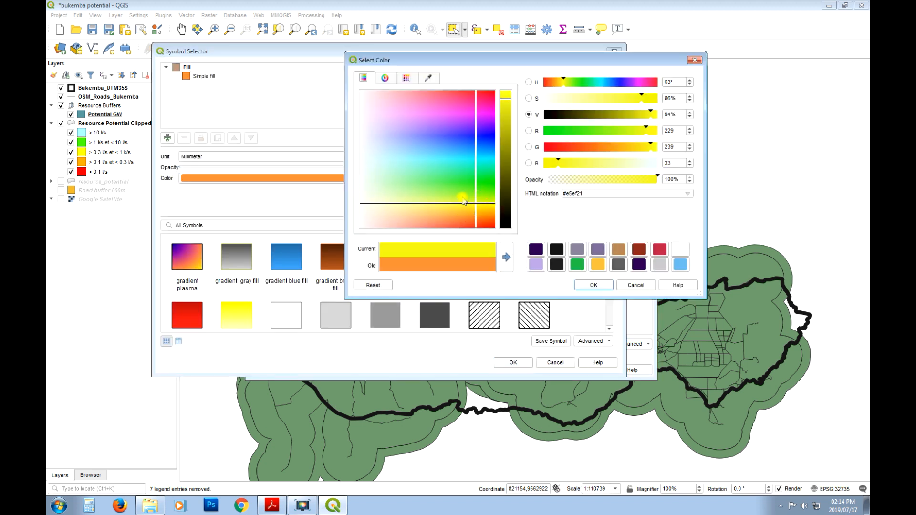
pyautogui.moveTo(462, 202); pyautogui.dragTo(456, 206)
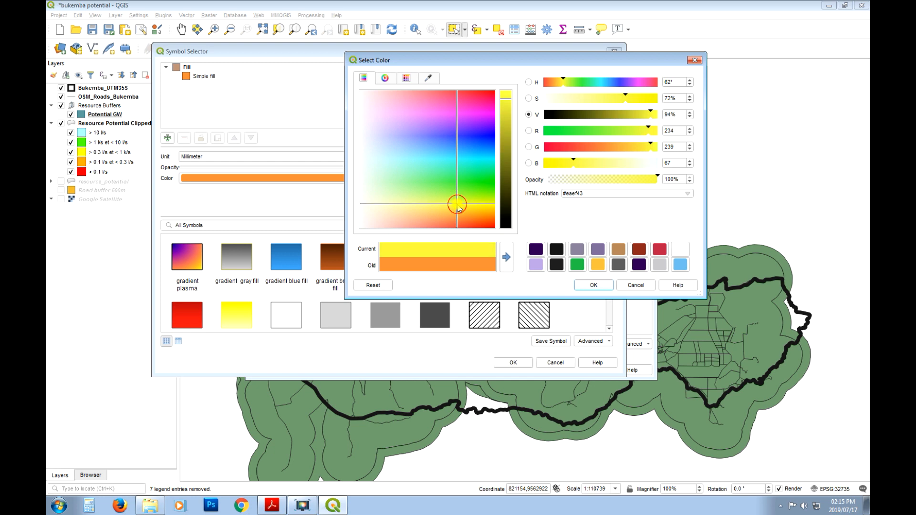
pyautogui.click(593, 285)
pyautogui.click(512, 363)
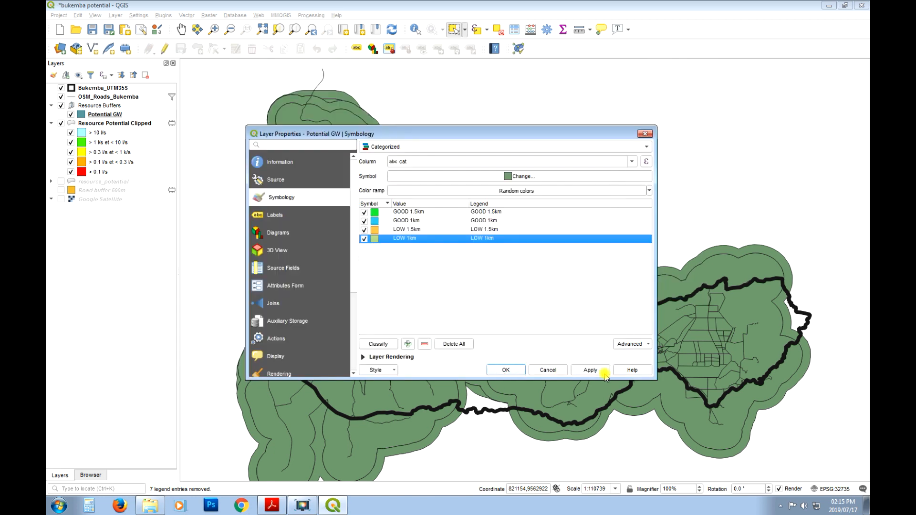
pyautogui.click(590, 371)
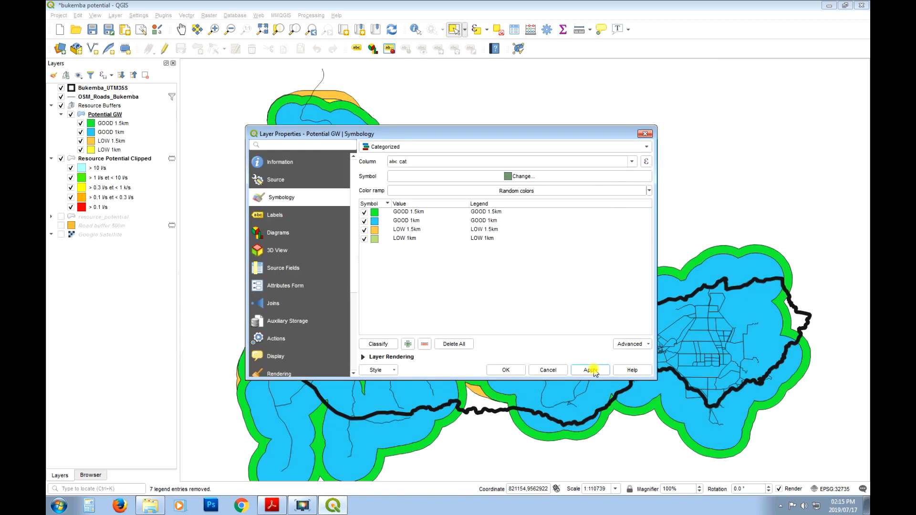
# Change the LOW 1km category's symbol color to a brighter, warmer yellow and accept the Potential GW layer's categorized styling
pyautogui.click(385, 229)
pyautogui.doubleClick(375, 238)
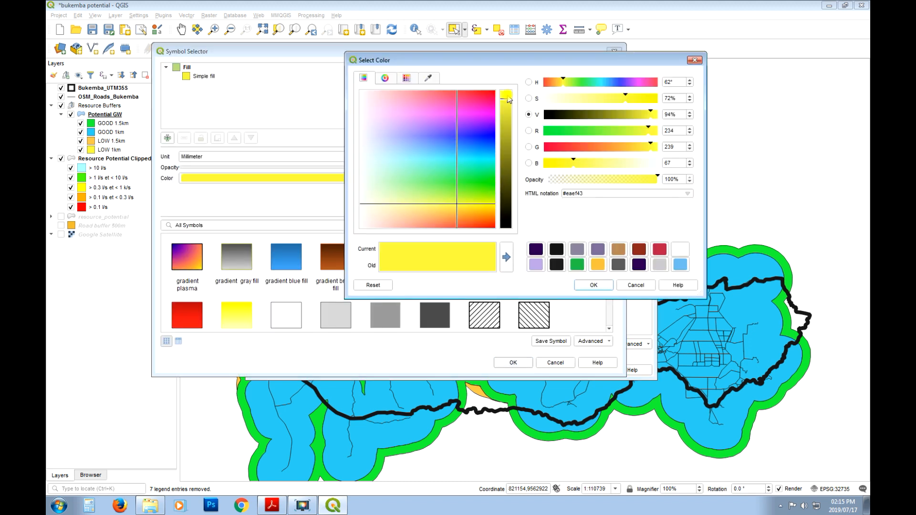
pyautogui.click(468, 206)
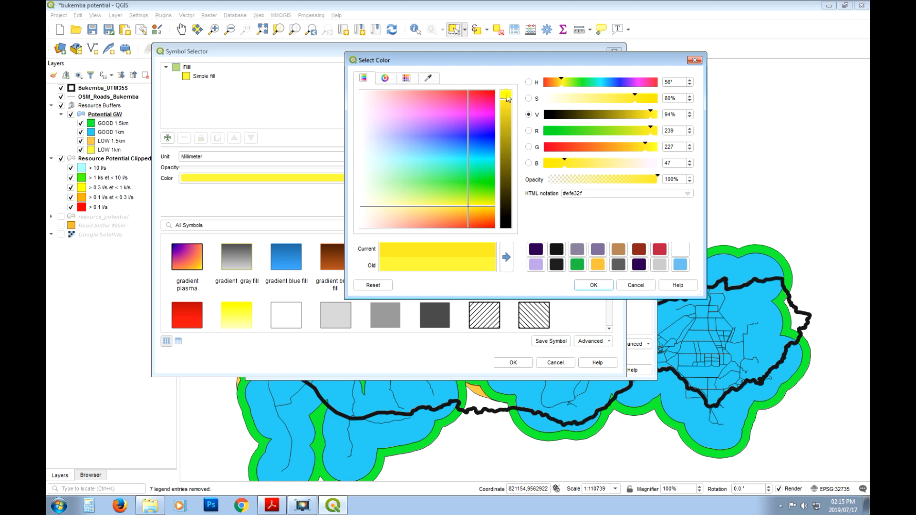
pyautogui.click(507, 94)
pyautogui.click(593, 285)
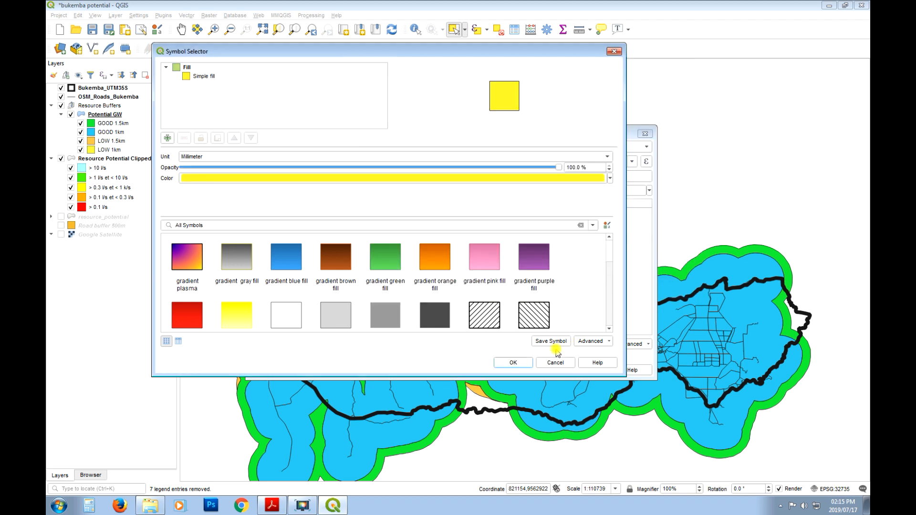
pyautogui.click(515, 361)
pyautogui.click(511, 369)
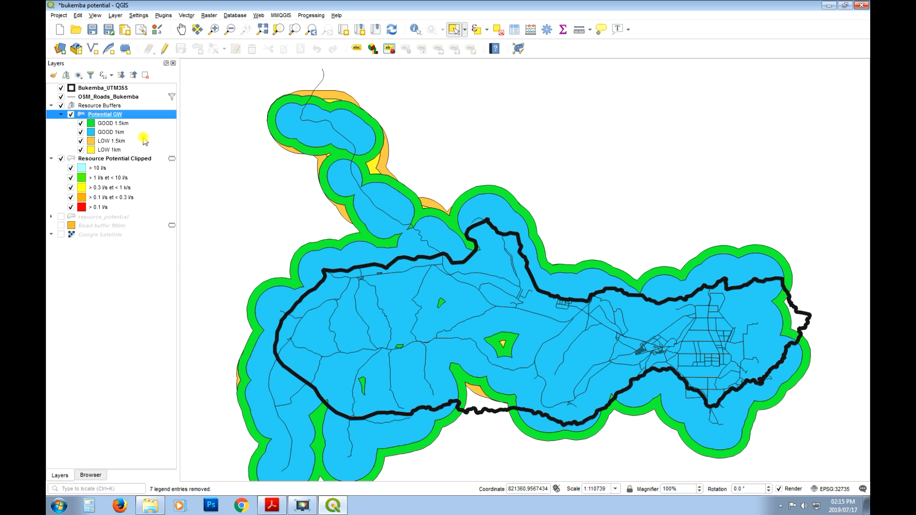
# Add the HH_Bukemba.shp shapefile from the Spatial\Vector folder as a vector layer
pyautogui.click(61, 50)
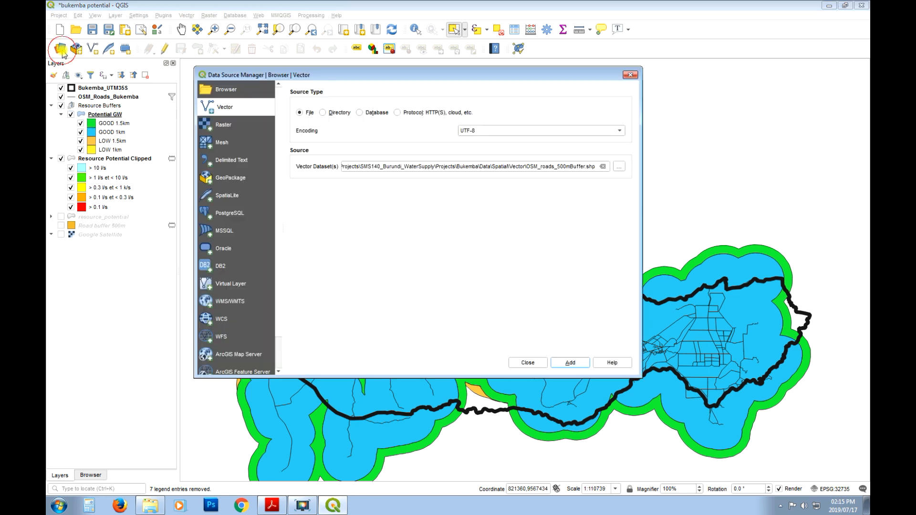
pyautogui.click(617, 167)
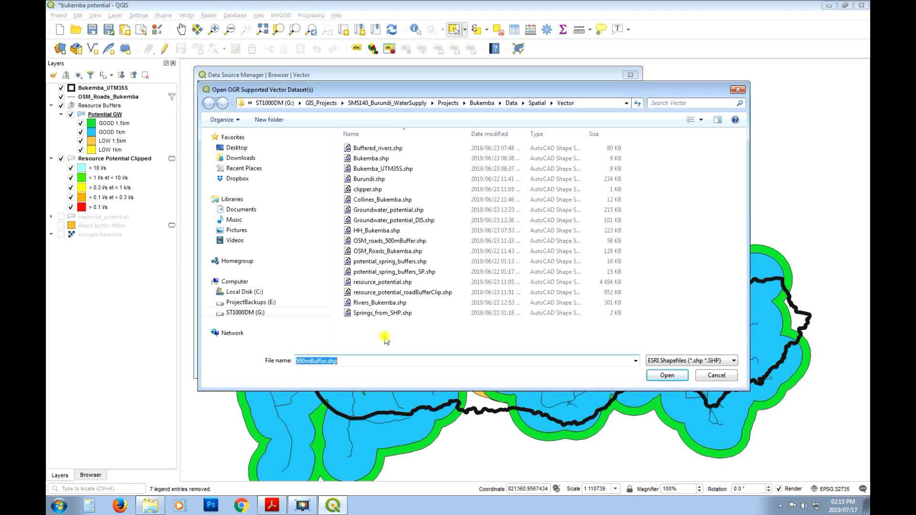
pyautogui.click(377, 230)
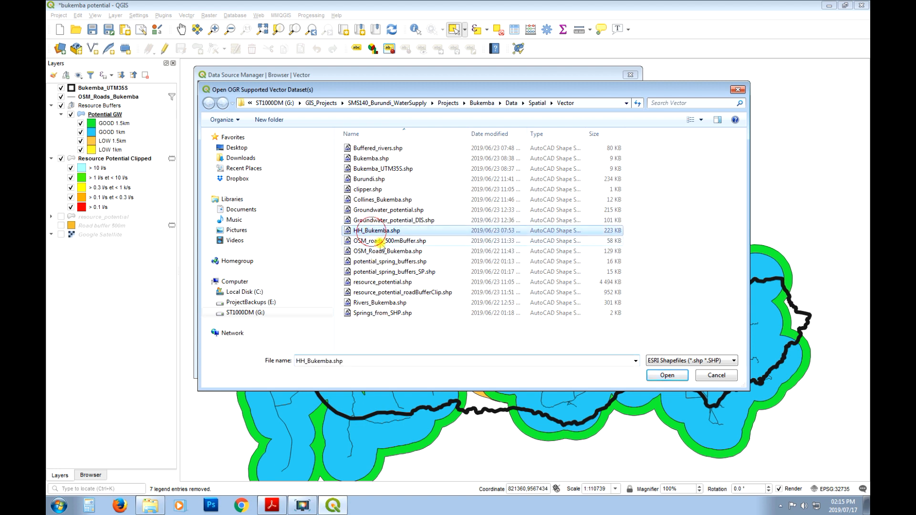
pyautogui.click(665, 375)
pyautogui.click(568, 362)
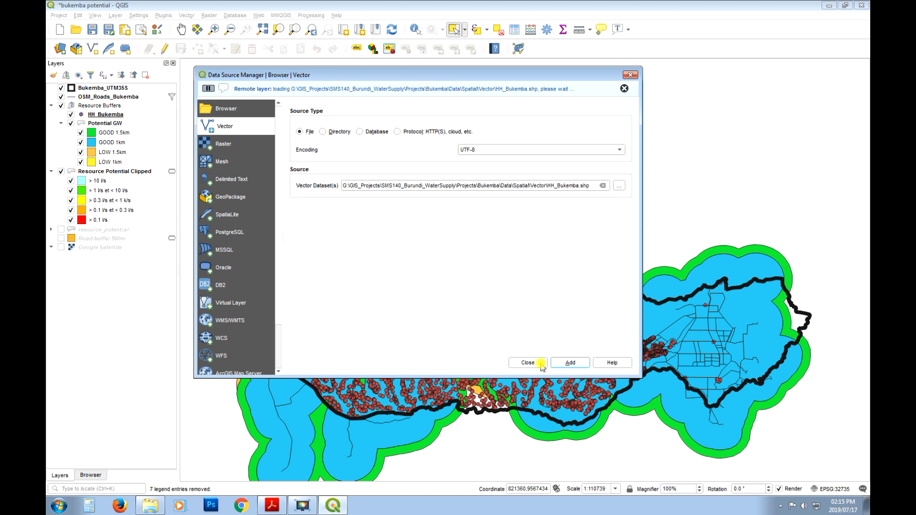
pyautogui.click(527, 362)
# Examine the HH_Bukemba layer's attribute table and its fields
pyautogui.rightClick(115, 116)
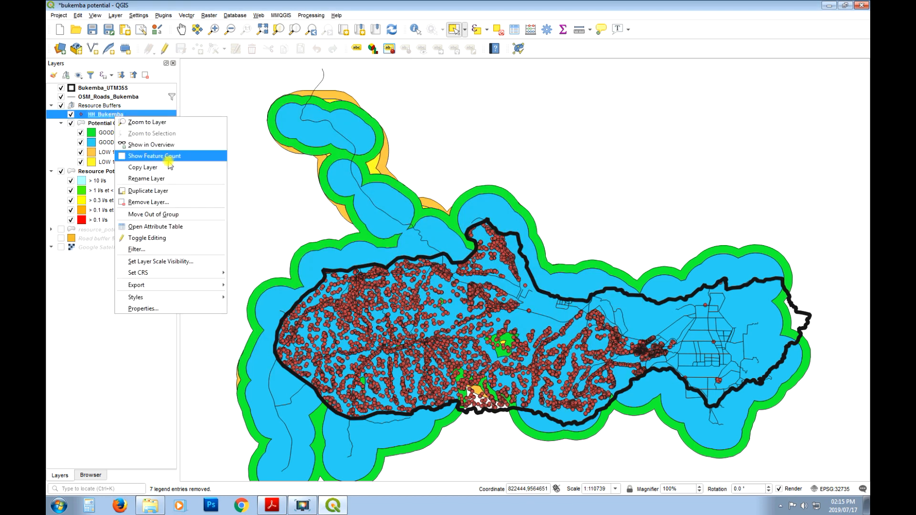
pyautogui.click(183, 228)
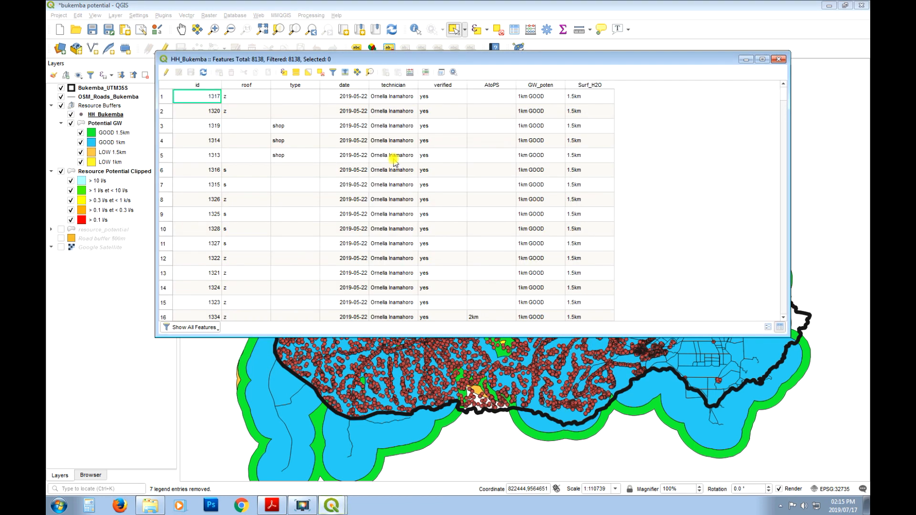
pyautogui.moveTo(614, 84); pyautogui.dragTo(626, 84)
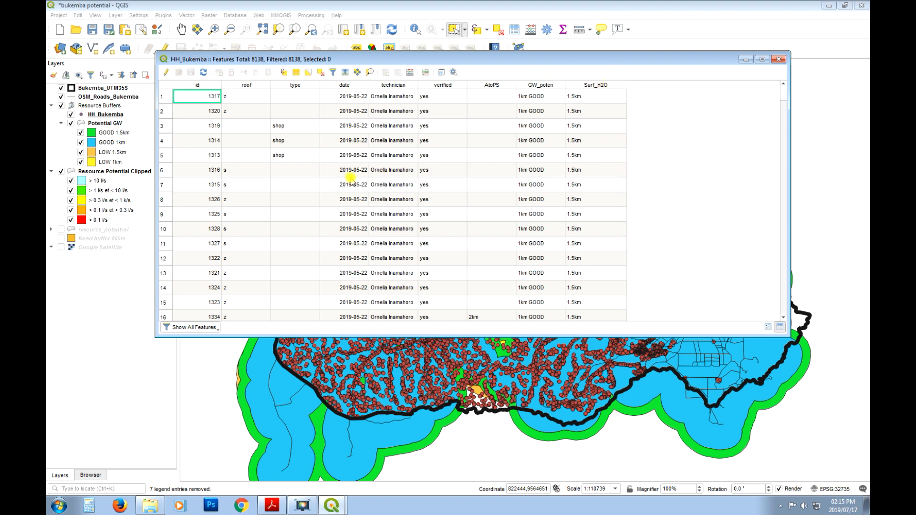
pyautogui.click(777, 59)
# Export the HH_Bukemba layer as an ESRI Shapefile named HH in the Working folder and add it to the map
pyautogui.rightClick(102, 114)
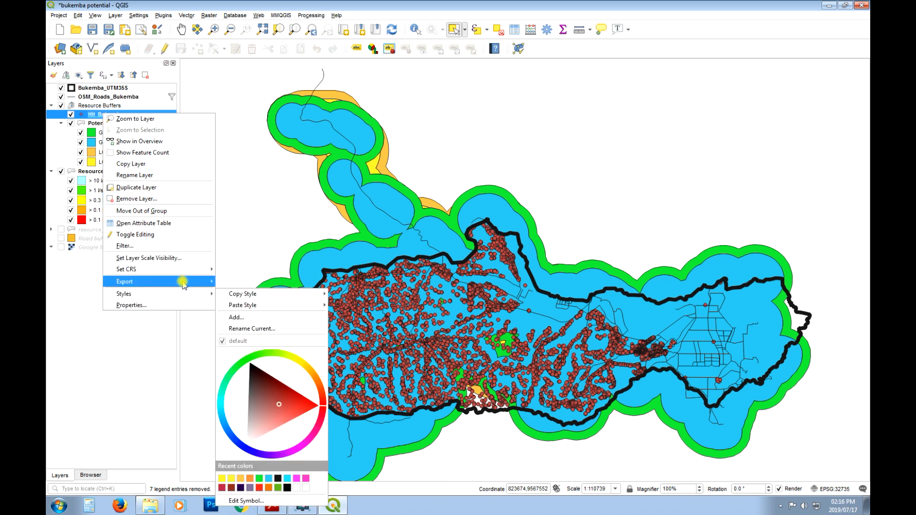
pyautogui.moveTo(183, 285)
pyautogui.click(275, 283)
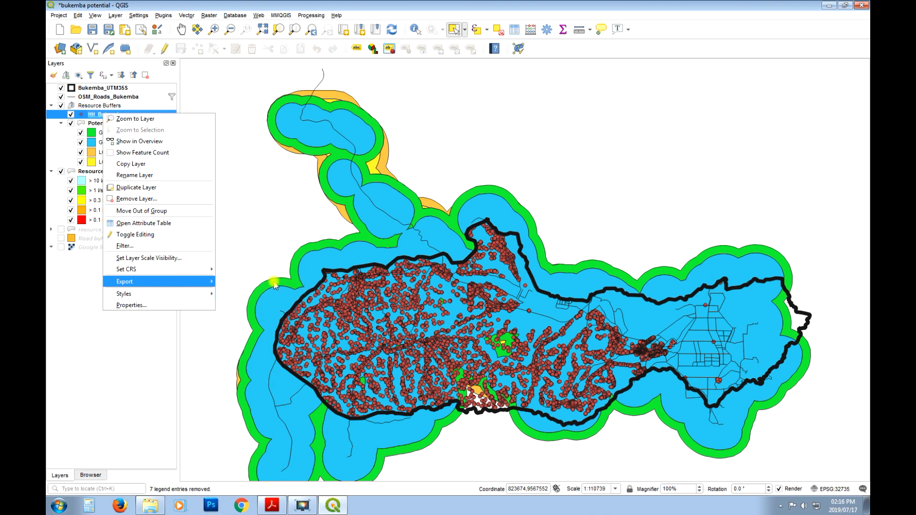
pyautogui.click(688, 107)
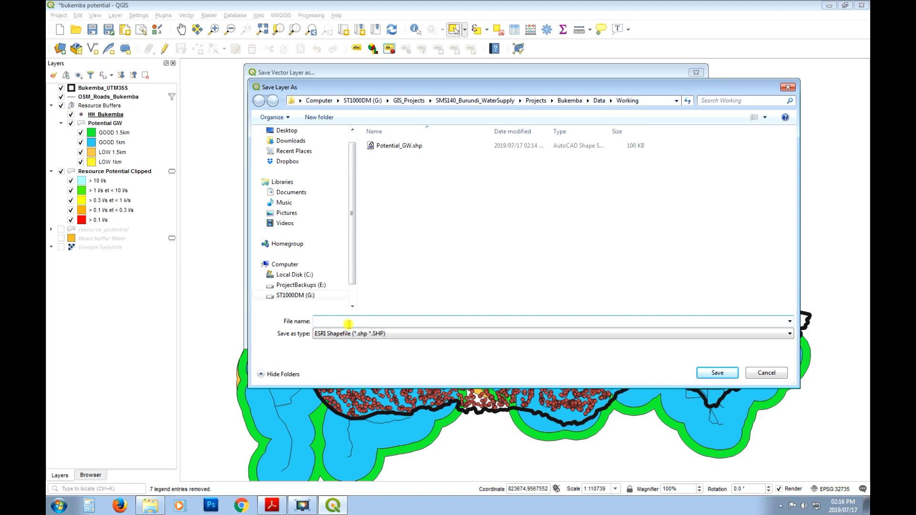
pyautogui.write('HH')
pyautogui.click(713, 372)
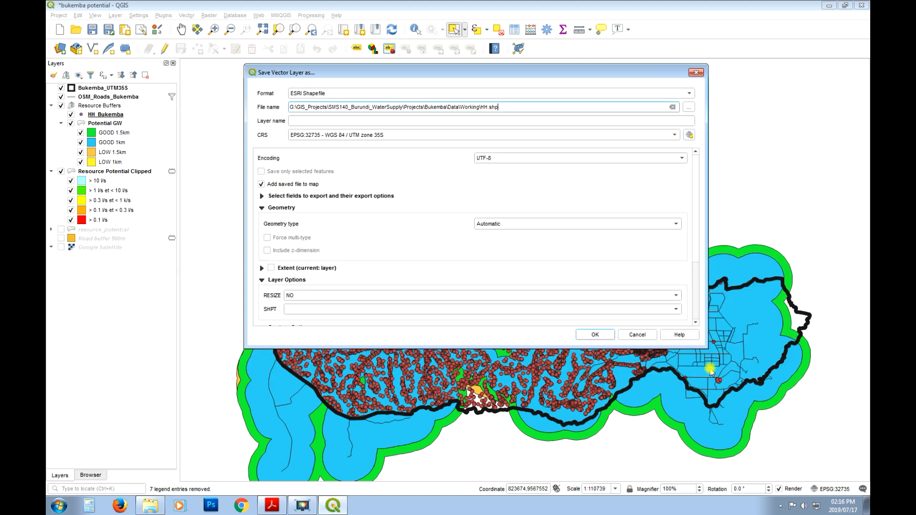
pyautogui.click(595, 334)
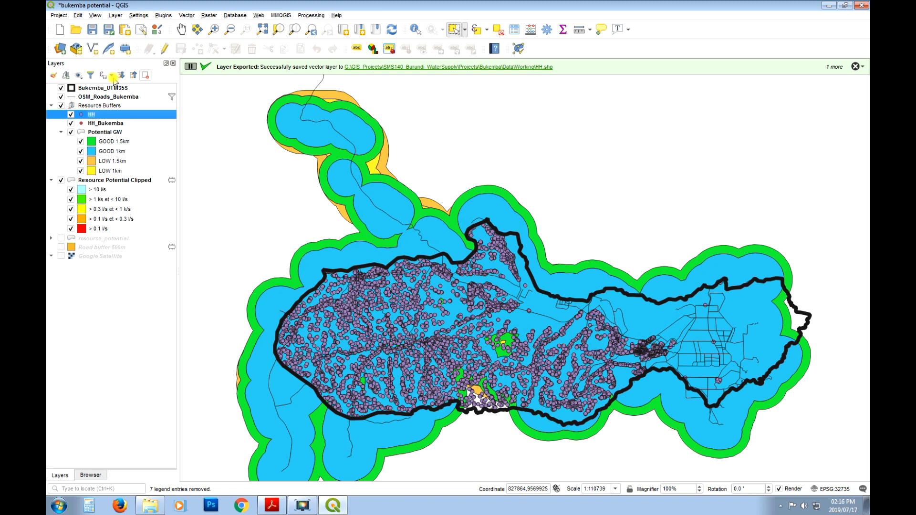
pyautogui.rightClick(104, 123)
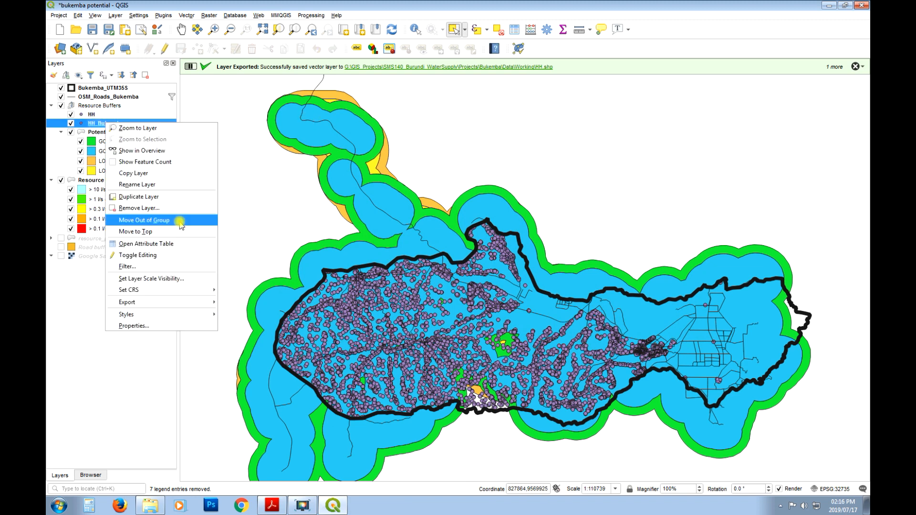
pyautogui.click(178, 245)
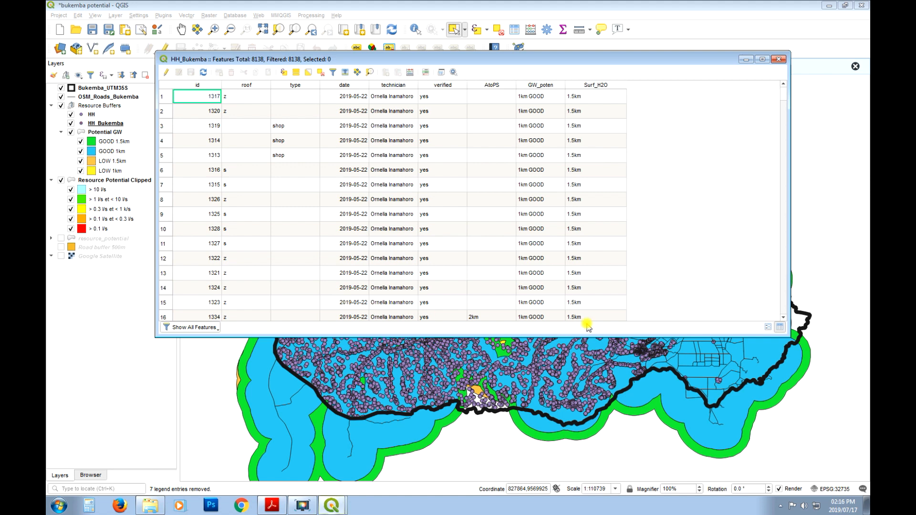
pyautogui.click(781, 59)
# Remove the original HH_Bukemba layer from the project
pyautogui.rightClick(112, 123)
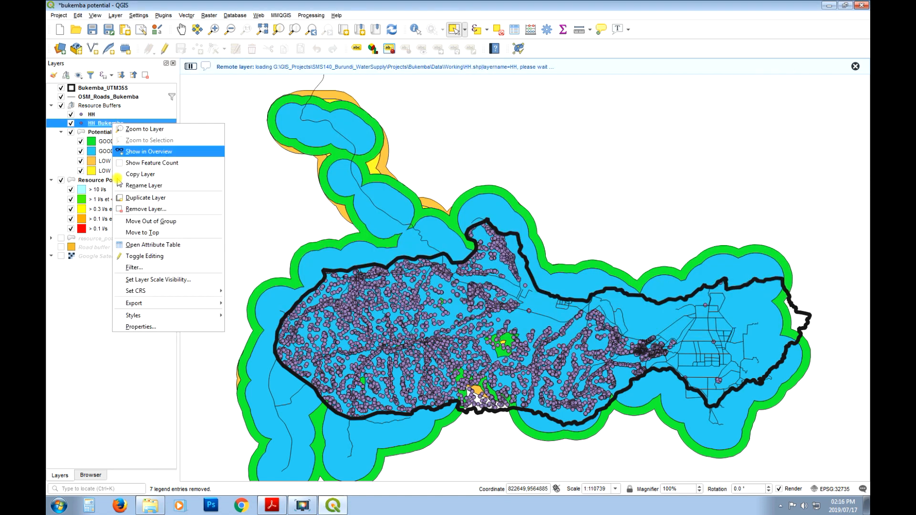
pyautogui.click(169, 210)
pyautogui.click(437, 262)
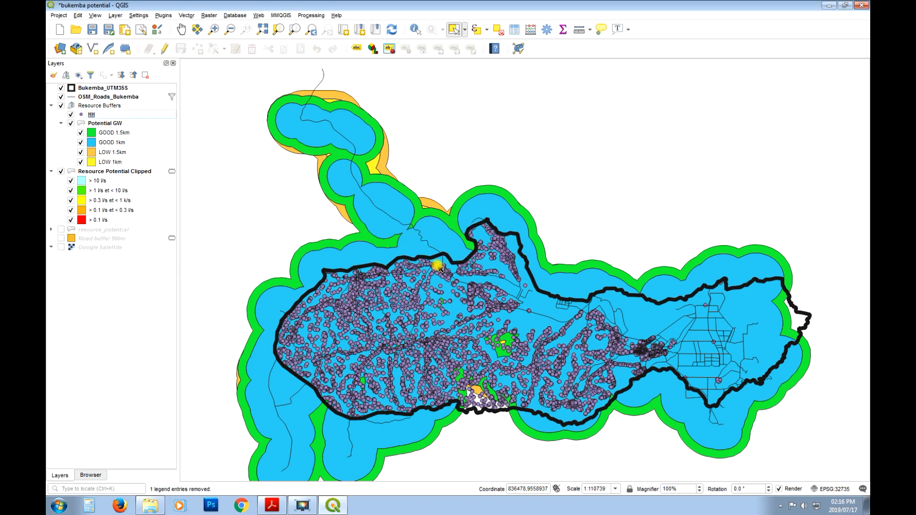
# Put the HH layer into edit mode and delete its AtoPS, GW_poten and Surf_H2O fields
pyautogui.click(92, 115)
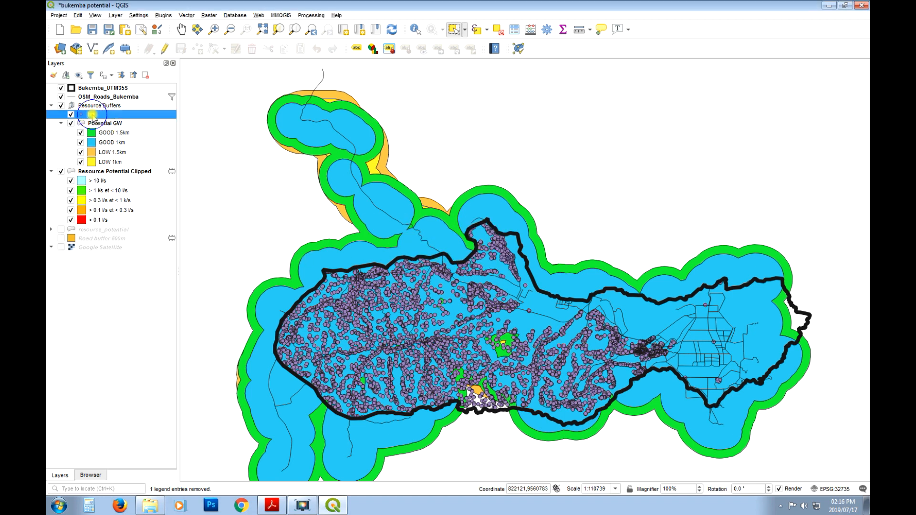
pyautogui.rightClick(92, 115)
pyautogui.click(158, 224)
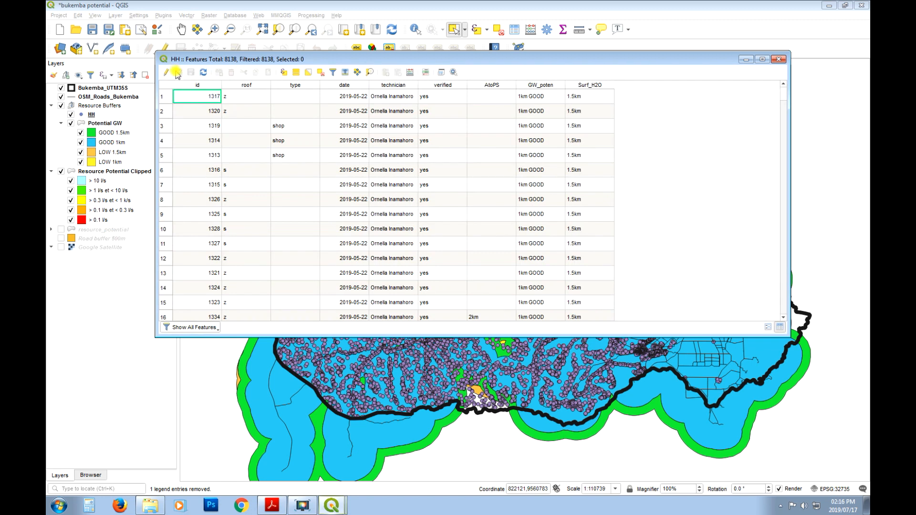
pyautogui.click(167, 74)
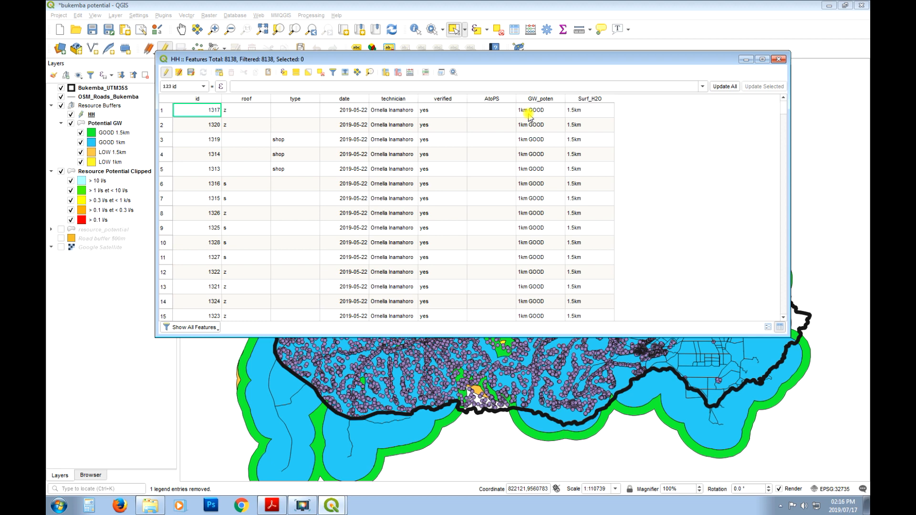
pyautogui.click(398, 72)
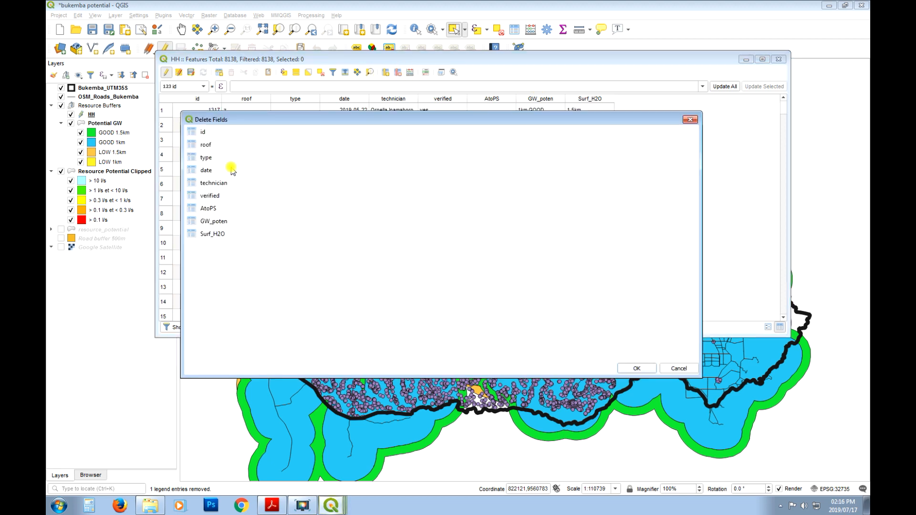
pyautogui.moveTo(225, 208); pyautogui.dragTo(225, 234)
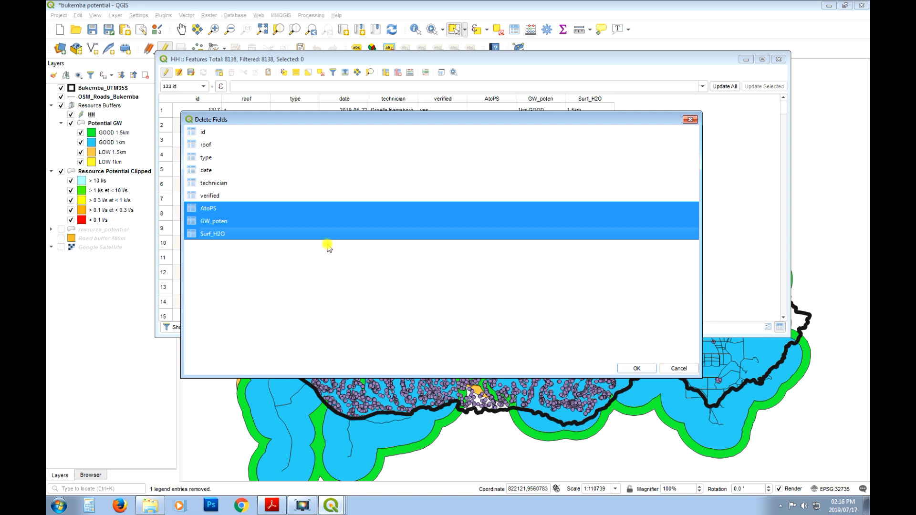
pyautogui.click(640, 368)
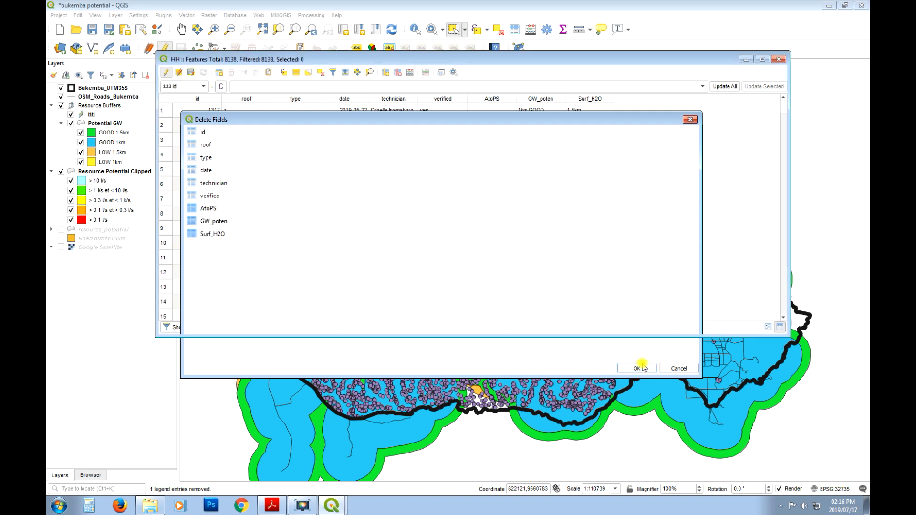
pyautogui.click(779, 59)
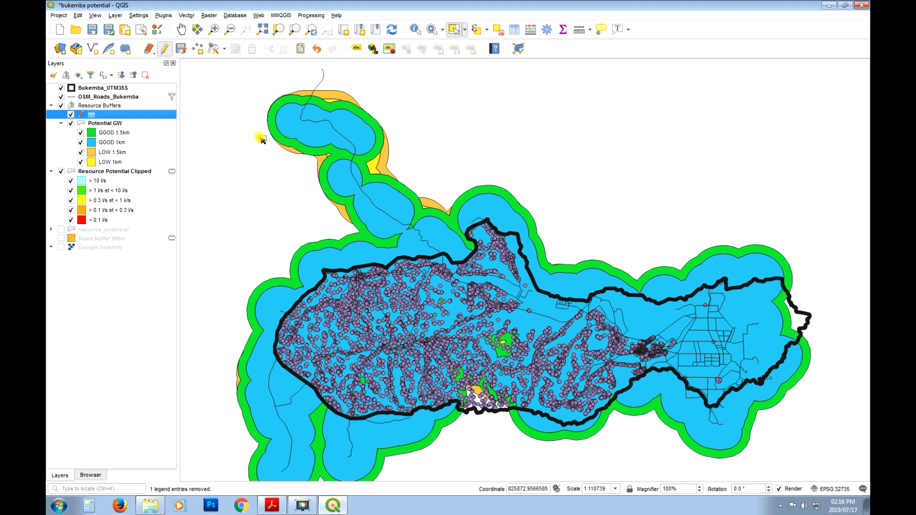
# End editing of the HH layer and save the field deletions
pyautogui.click(187, 15)
pyautogui.click(568, 44)
pyautogui.click(165, 48)
pyautogui.click(424, 258)
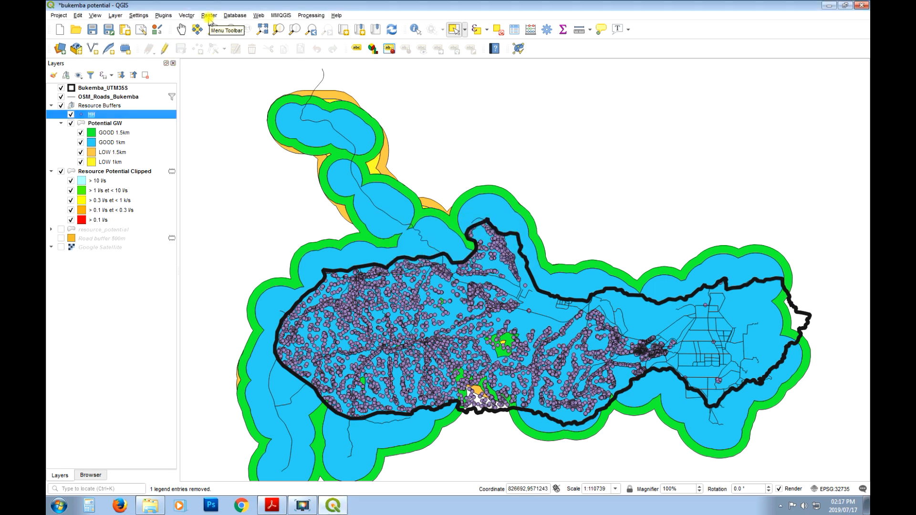
pyautogui.click(376, 382)
pyautogui.click(378, 356)
pyautogui.click(373, 381)
pyautogui.click(356, 394)
pyautogui.click(342, 375)
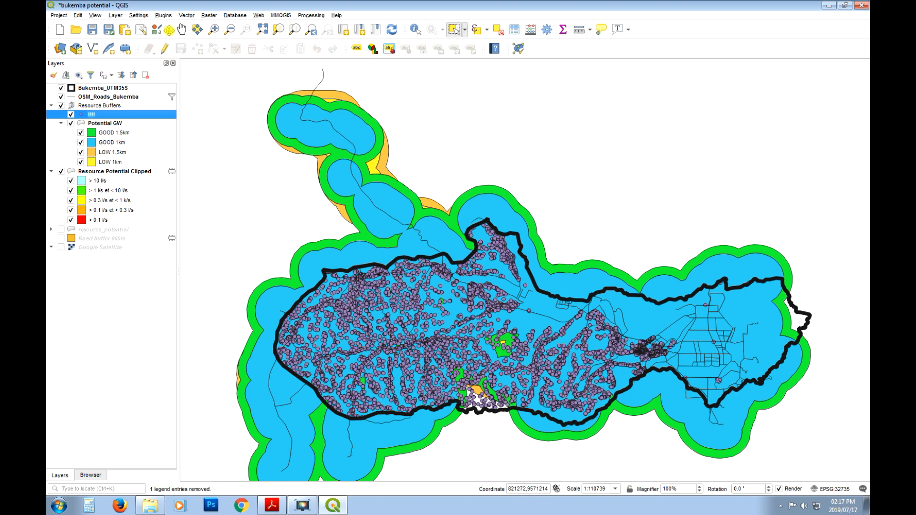
# Join the Potential GW attributes to the HH points by location using the intersects predicate, one-to-many, into a temporary layer
pyautogui.click(187, 16)
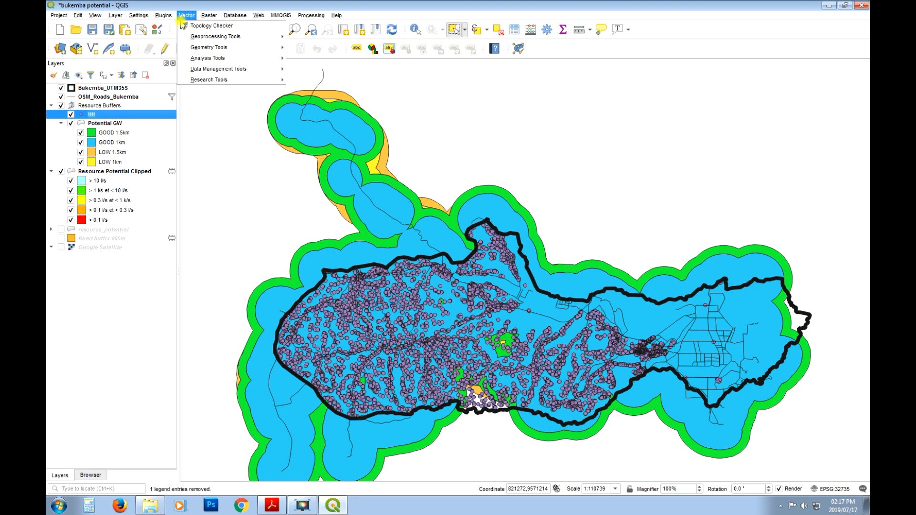
pyautogui.moveTo(233, 80)
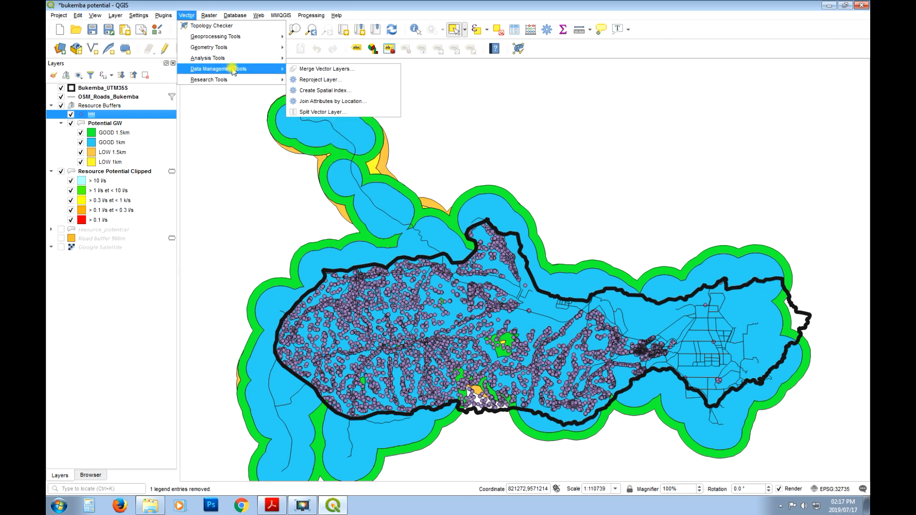
pyautogui.moveTo(235, 61)
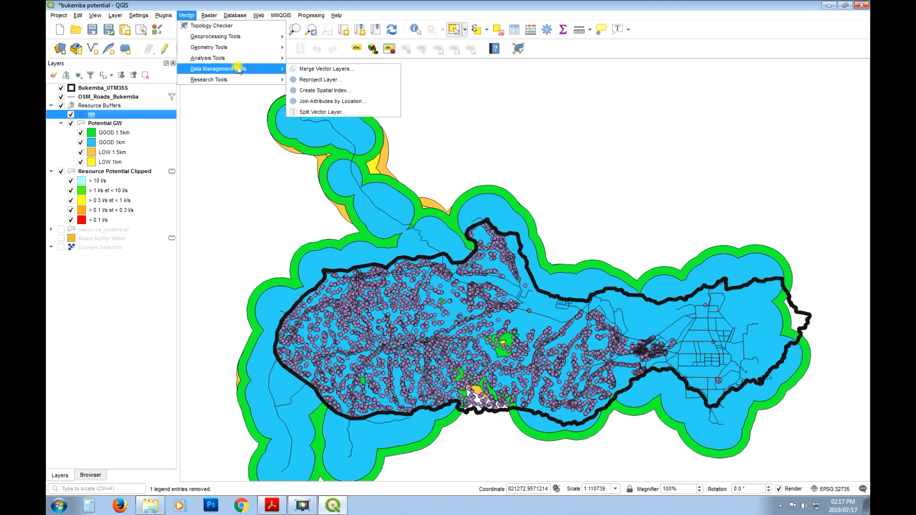
pyautogui.click(363, 104)
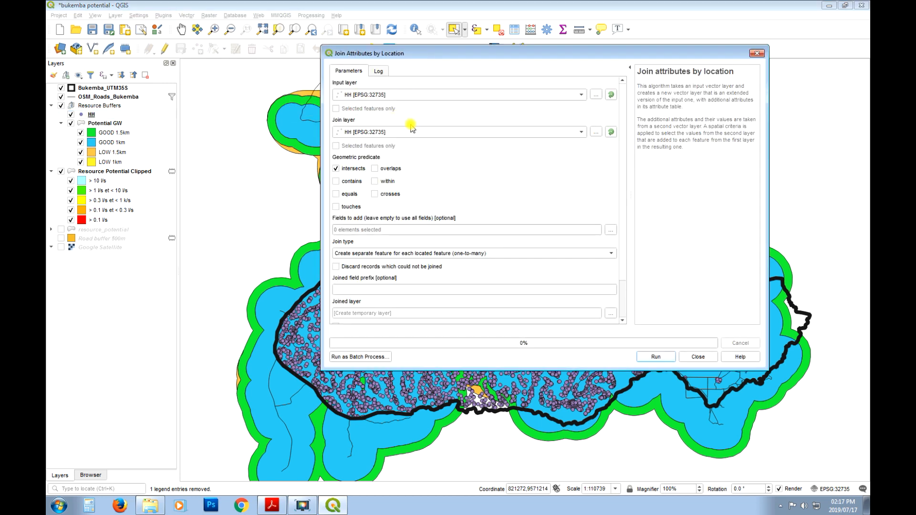
pyautogui.click(401, 134)
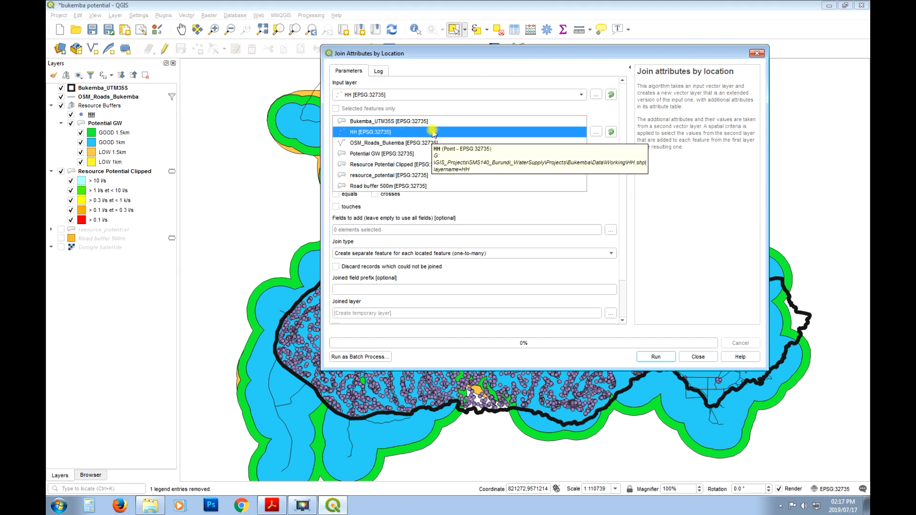
pyautogui.click(408, 153)
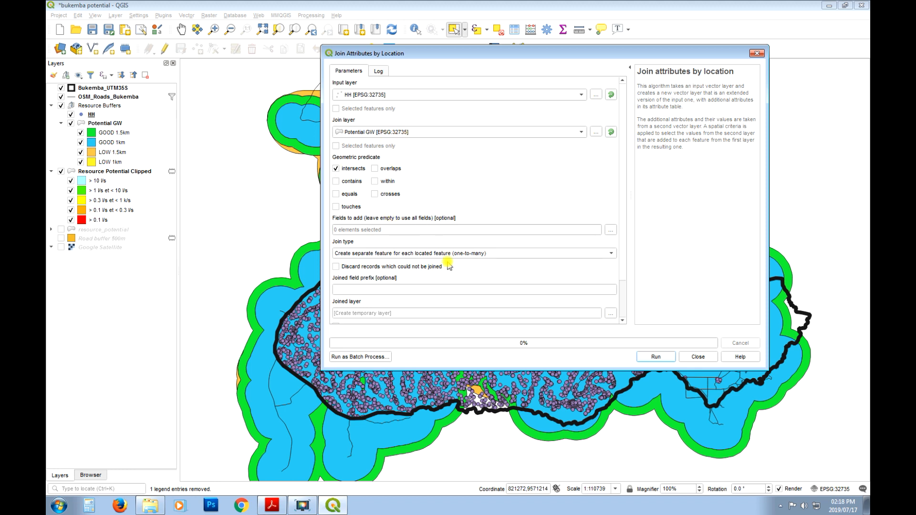
pyautogui.click(656, 356)
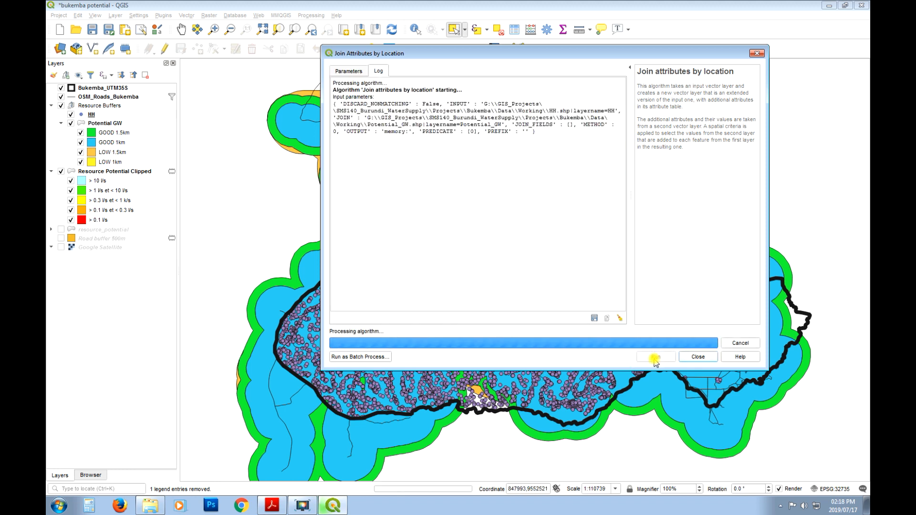
pyautogui.click(697, 358)
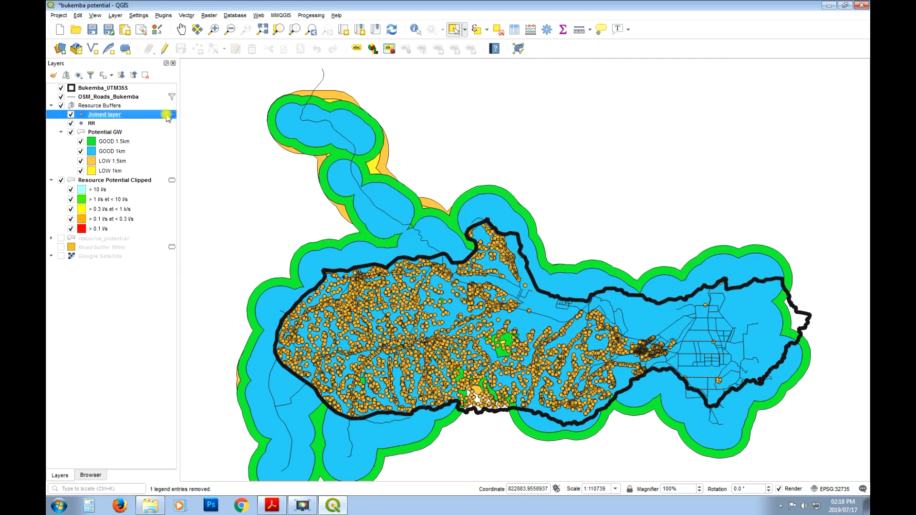
# Check the joined layer's attribute table for the OBJECTID and cat fields taken from the buffers
pyautogui.rightClick(102, 116)
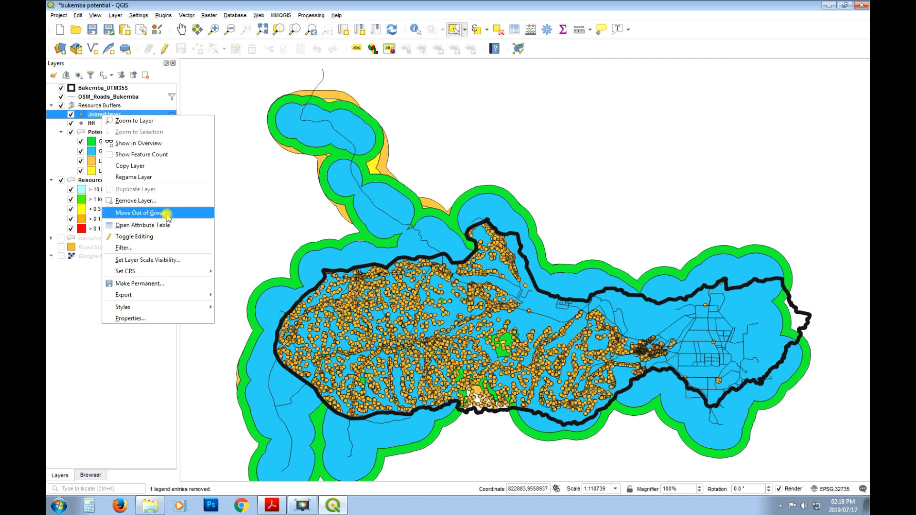
pyautogui.click(171, 226)
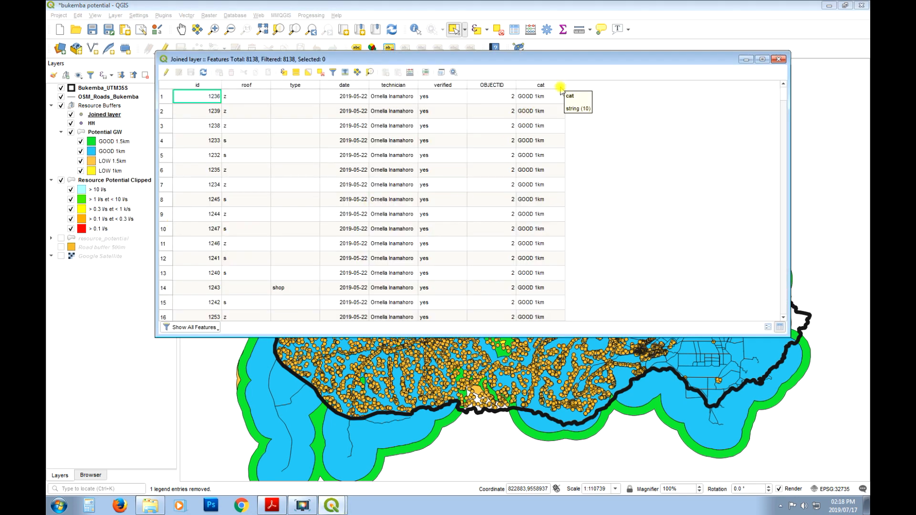
pyautogui.moveTo(788, 221); pyautogui.dragTo(598, 221)
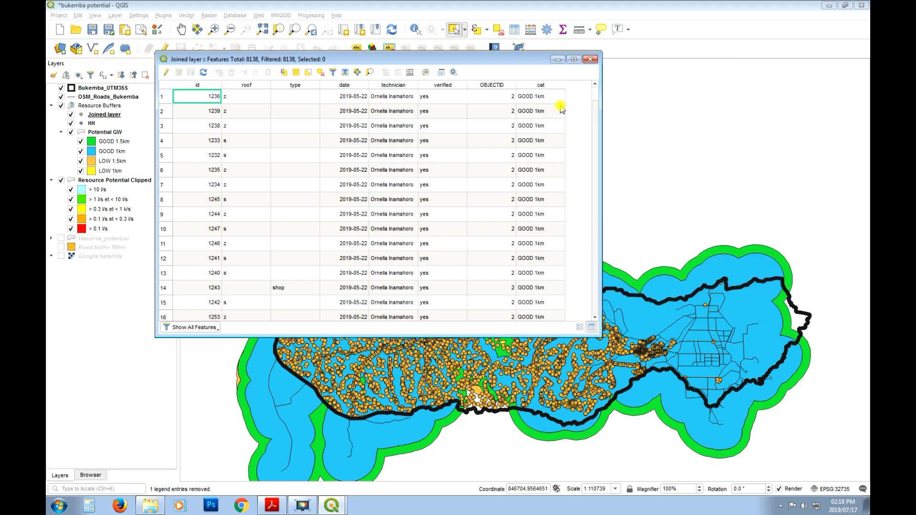
pyautogui.click(590, 58)
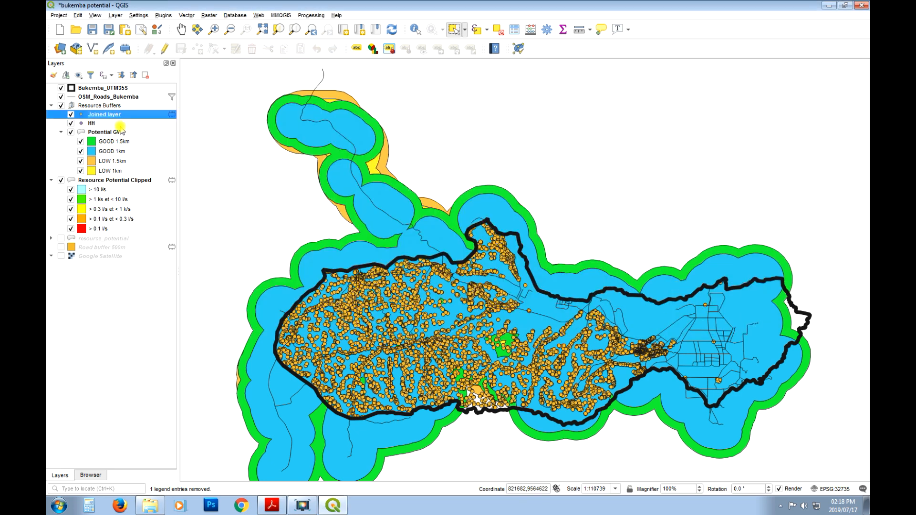
# Categorize the joined layer's symbology by the cat column and remove the empty catch-all category
pyautogui.rightClick(98, 114)
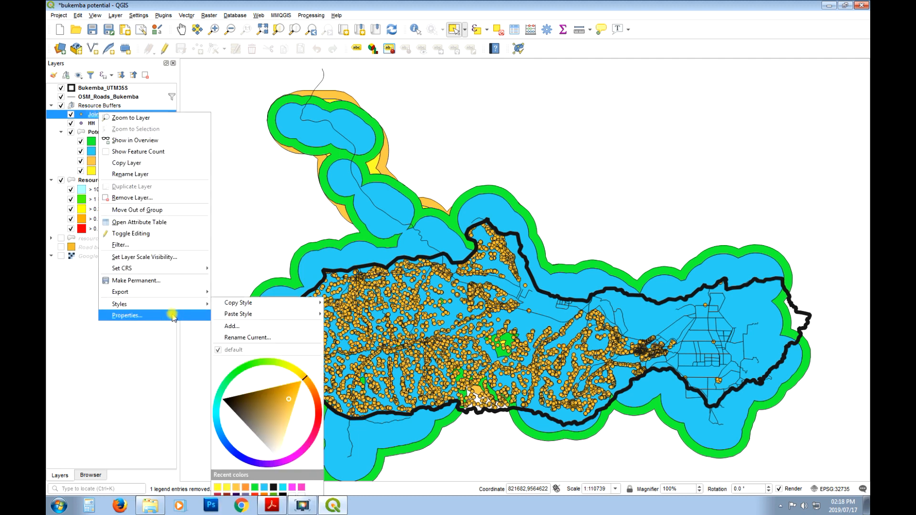
pyautogui.click(126, 315)
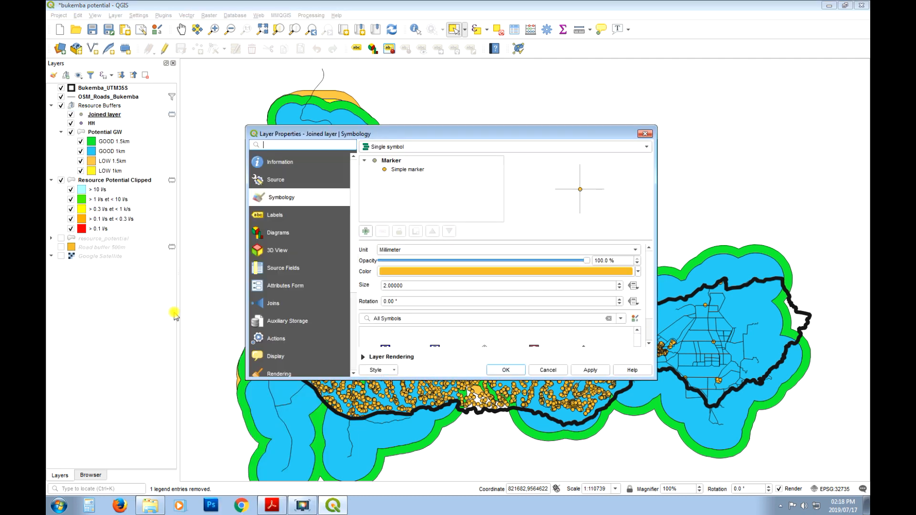
pyautogui.click(490, 146)
pyautogui.click(409, 157)
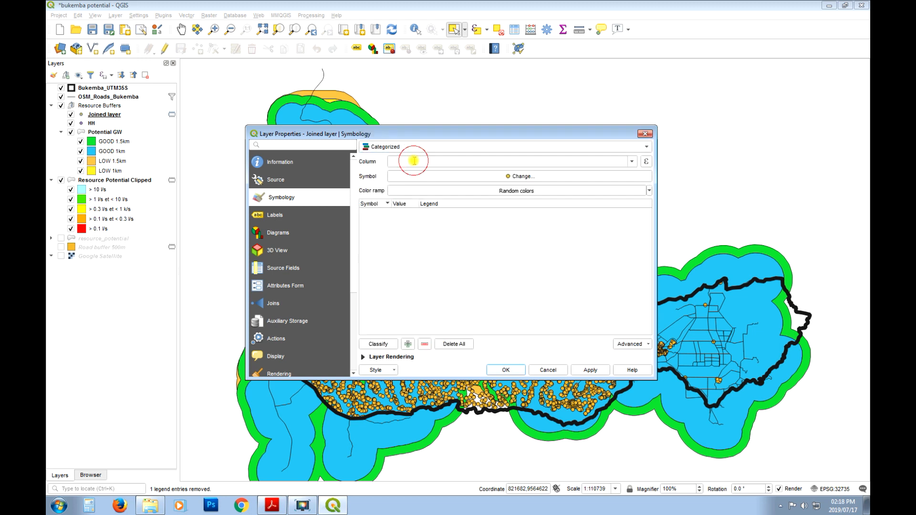
pyautogui.click(631, 161)
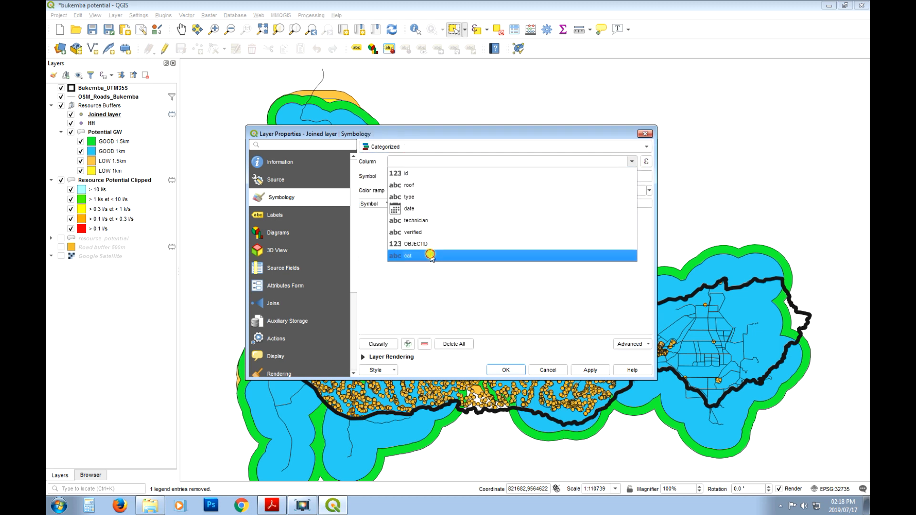
pyautogui.click(453, 255)
pyautogui.click(379, 344)
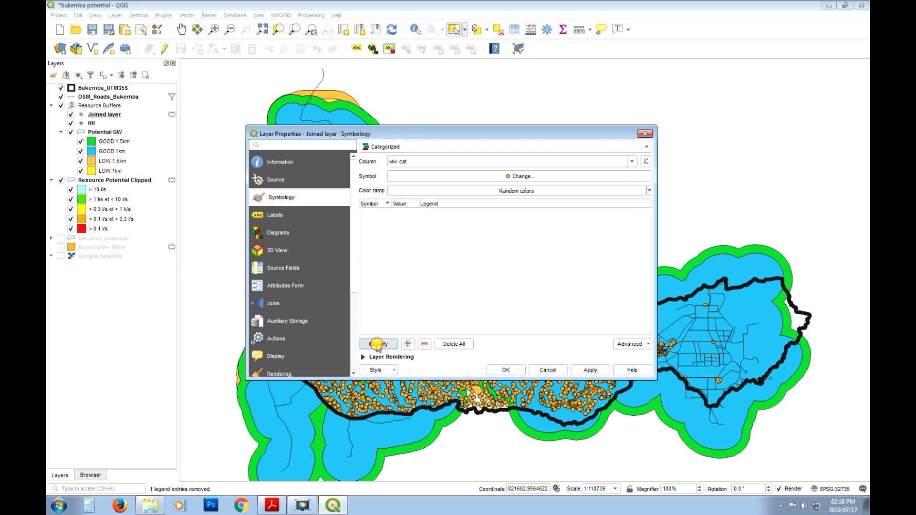
pyautogui.click(372, 247)
pyautogui.click(424, 344)
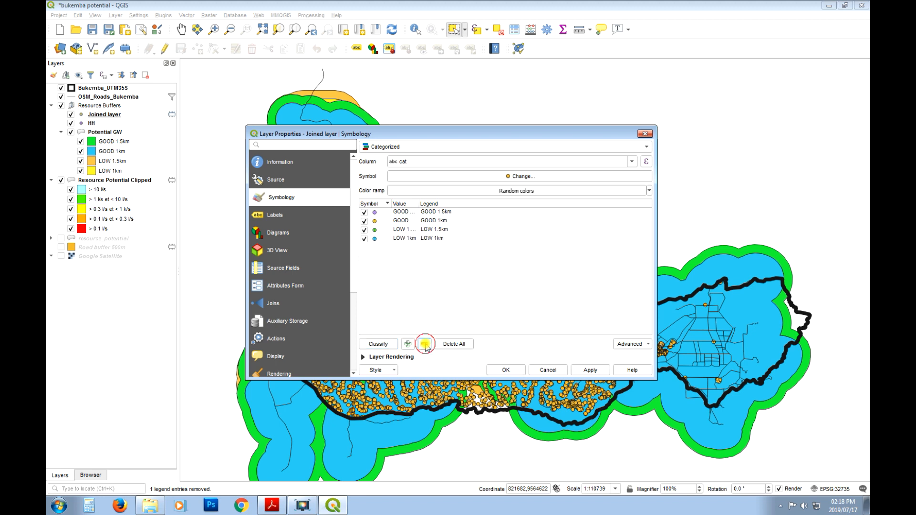
pyautogui.moveTo(419, 204); pyautogui.dragTo(477, 218)
# Set the GOOD 1km point symbol of the joined layer to a strong dark blue
pyautogui.doubleClick(373, 221)
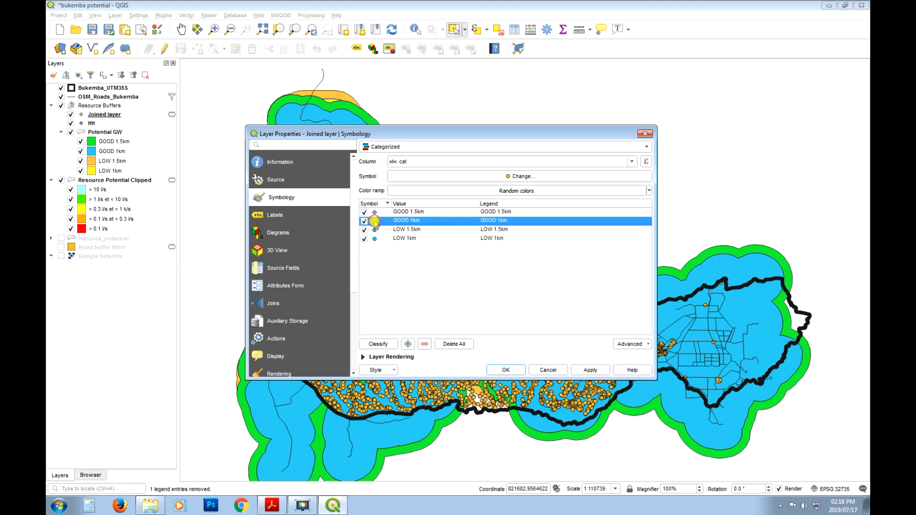
pyautogui.click(442, 180)
pyautogui.click(448, 134)
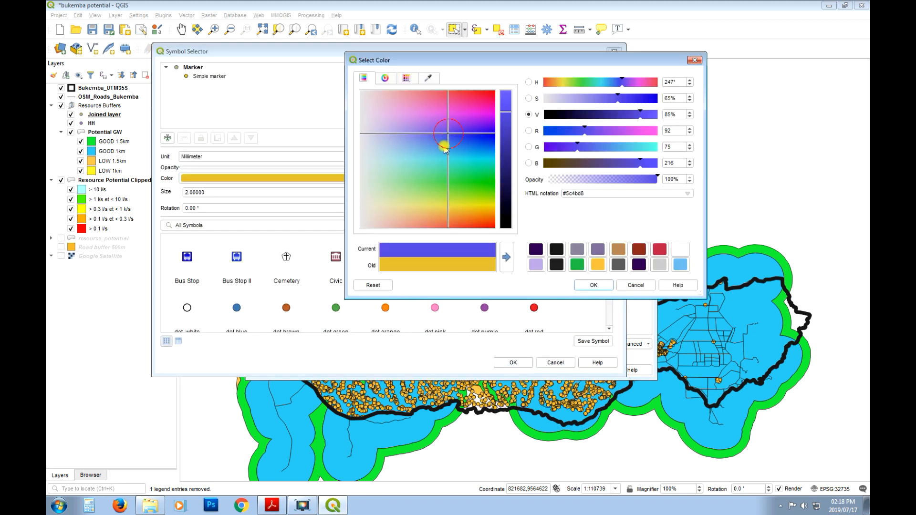
pyautogui.click(507, 95)
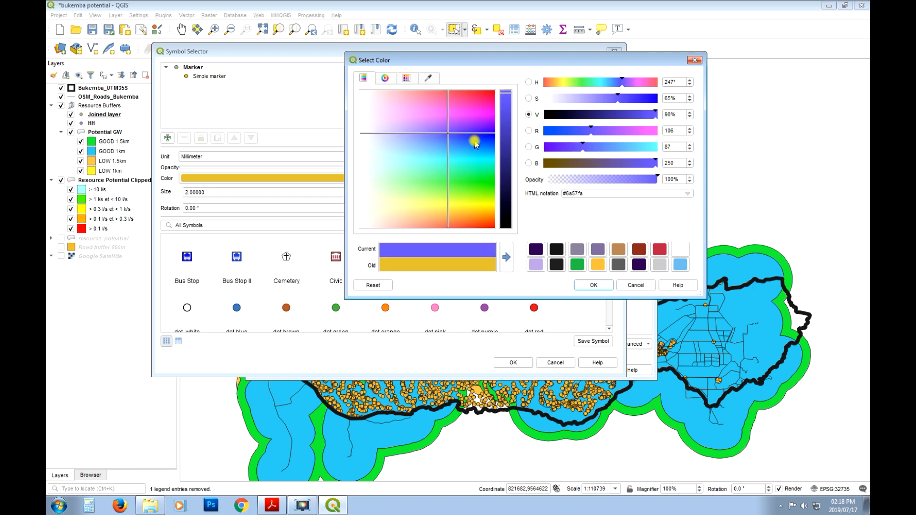
pyautogui.click(474, 139)
pyautogui.click(593, 285)
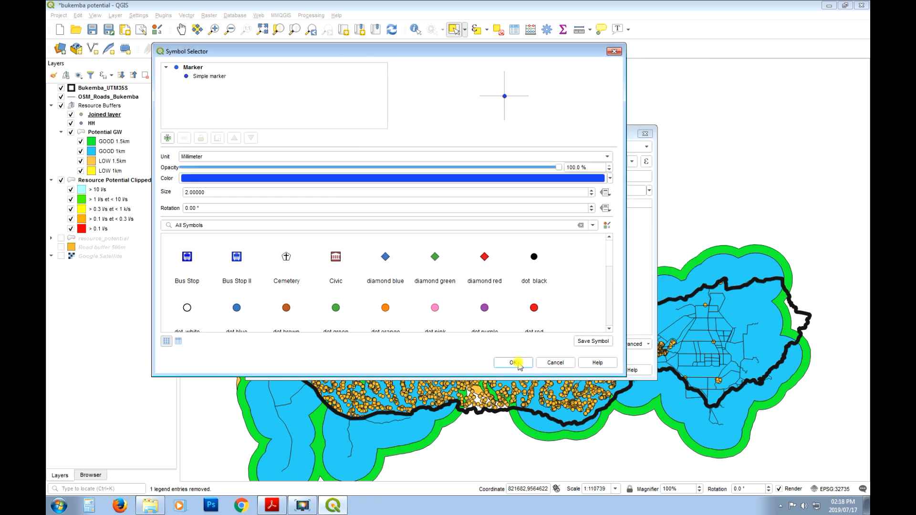
pyautogui.click(513, 363)
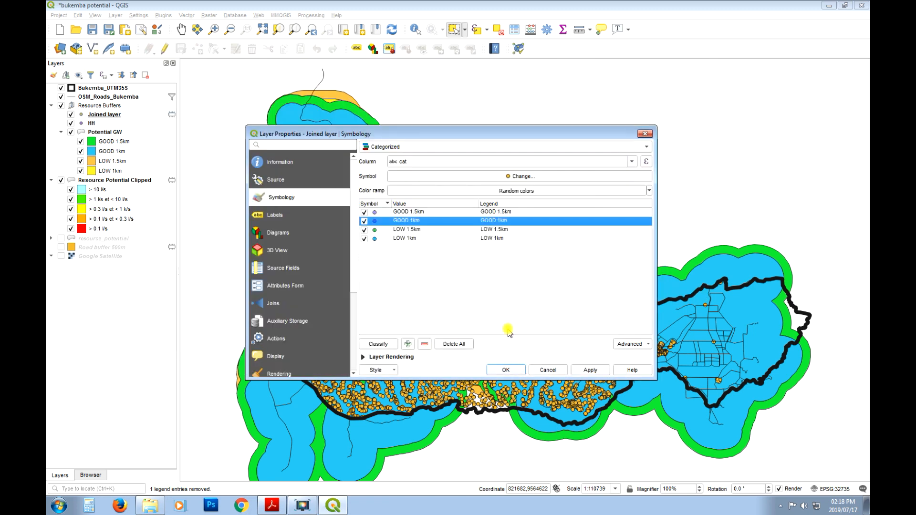
# Set the GOOD 1.5km point symbol to dark green (#0ea72a)
pyautogui.doubleClick(376, 214)
pyautogui.click(348, 177)
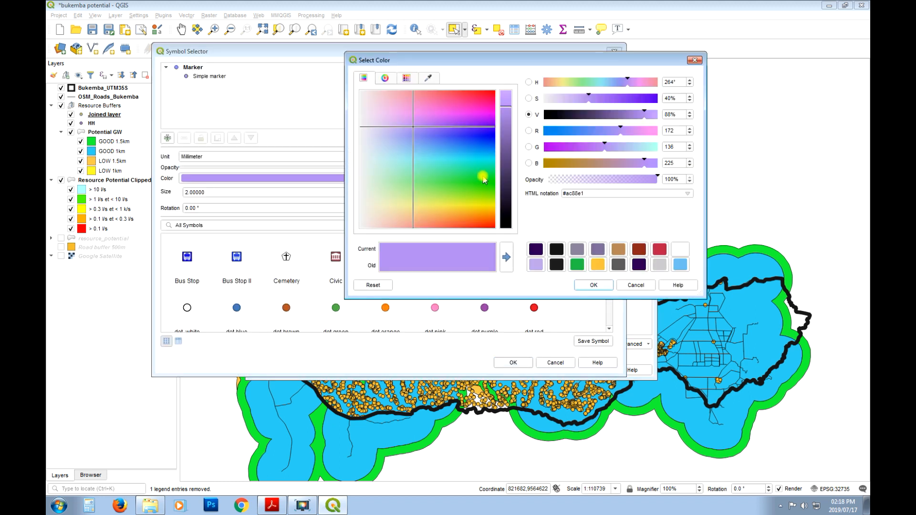
pyautogui.click(483, 177)
pyautogui.click(505, 137)
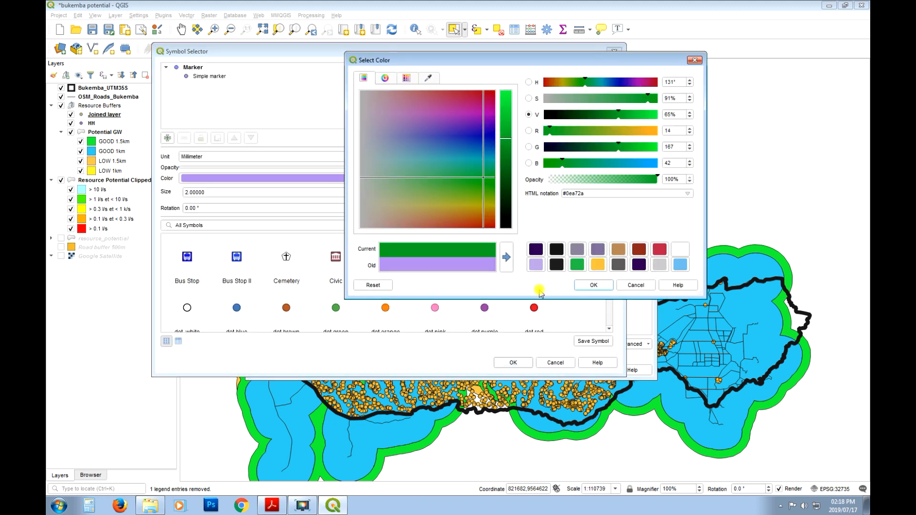
pyautogui.click(590, 285)
pyautogui.click(513, 363)
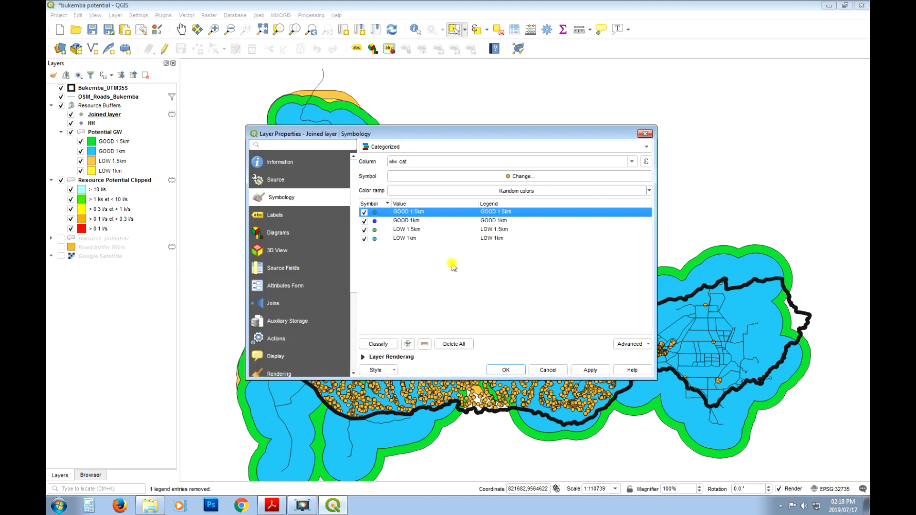
# Set the LOW 1km point symbol to dark yellow (#d4ce25)
pyautogui.doubleClick(376, 240)
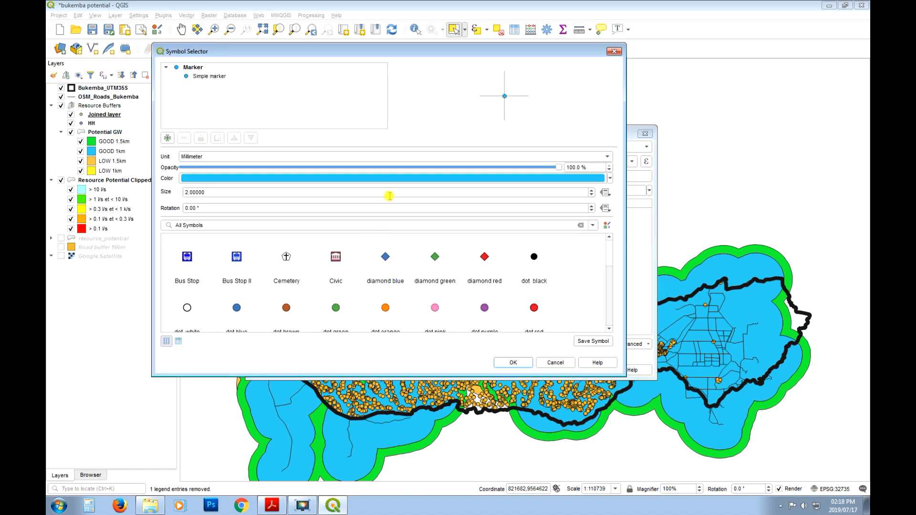
pyautogui.click(380, 178)
pyautogui.click(471, 205)
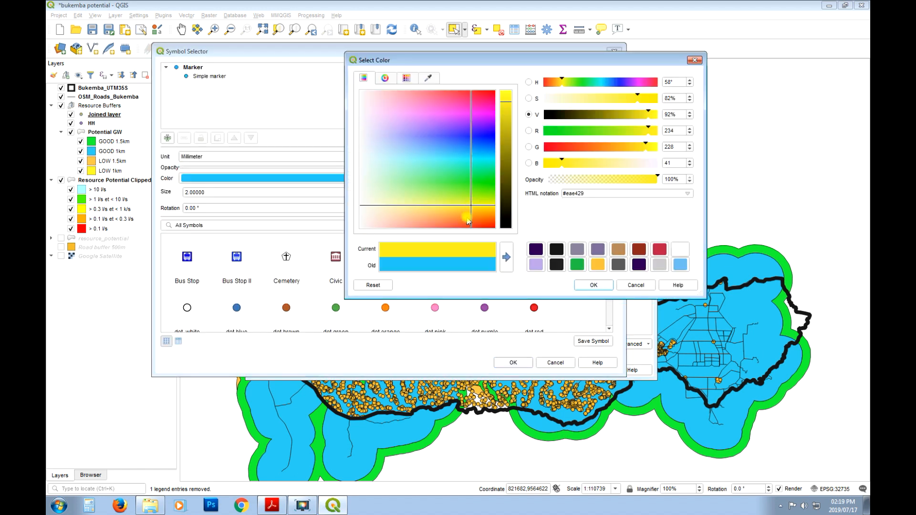
pyautogui.click(507, 114)
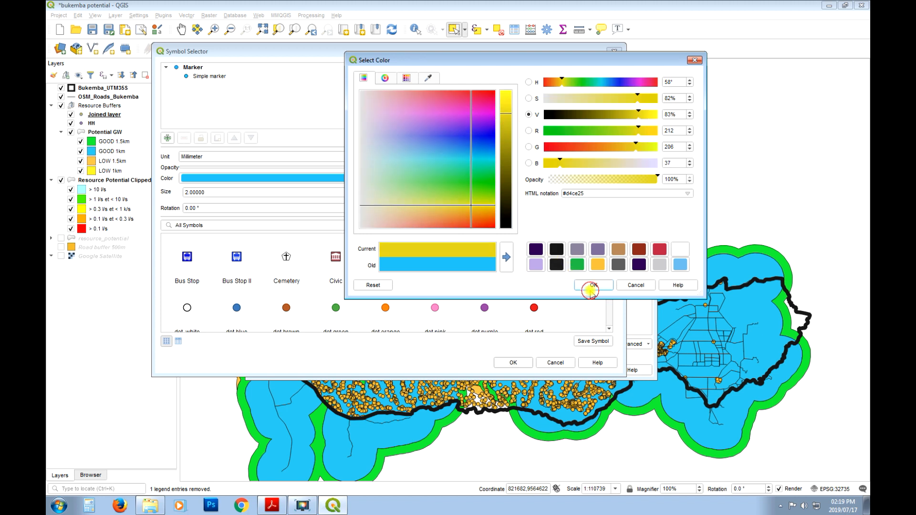
pyautogui.click(592, 286)
pyautogui.click(513, 363)
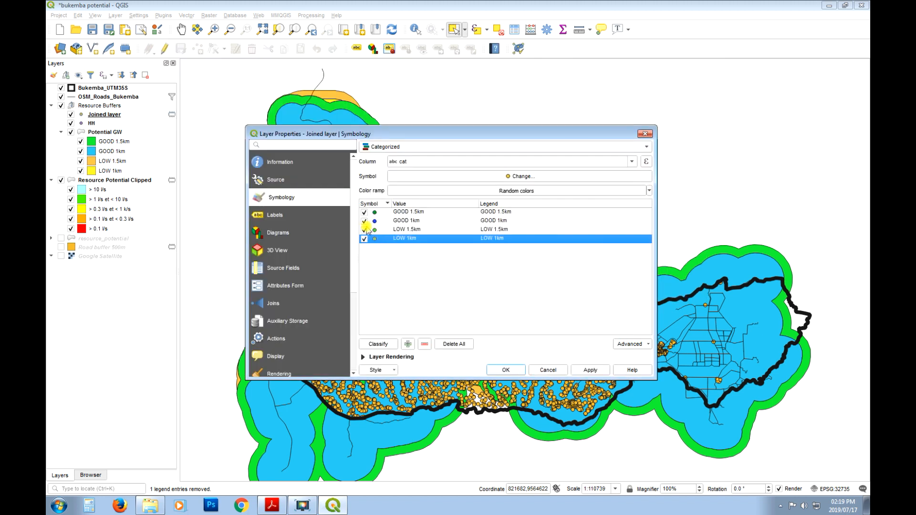
# Set the LOW 1.5km point symbol to dark orange (#cb7432) and apply the categorized style to the joined layer
pyautogui.doubleClick(367, 229)
pyautogui.click(374, 178)
pyautogui.click(462, 218)
pyautogui.click(596, 282)
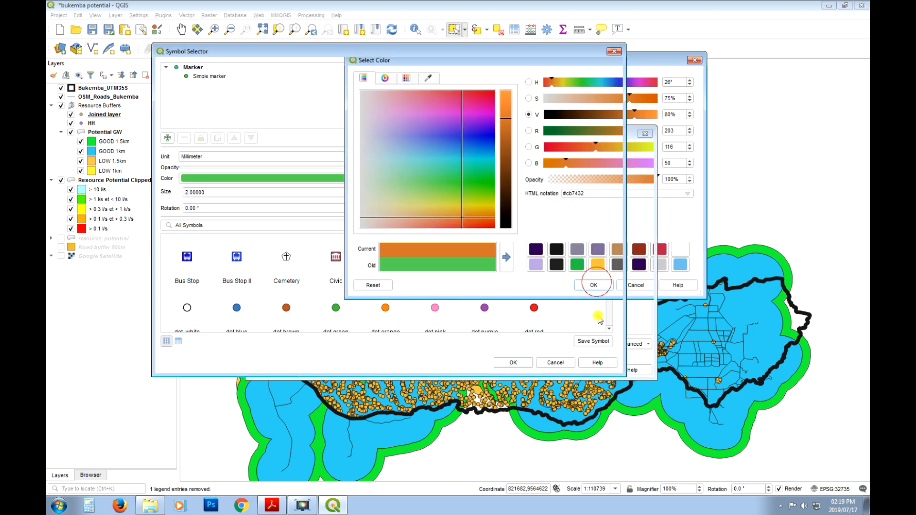
pyautogui.click(527, 362)
pyautogui.click(586, 365)
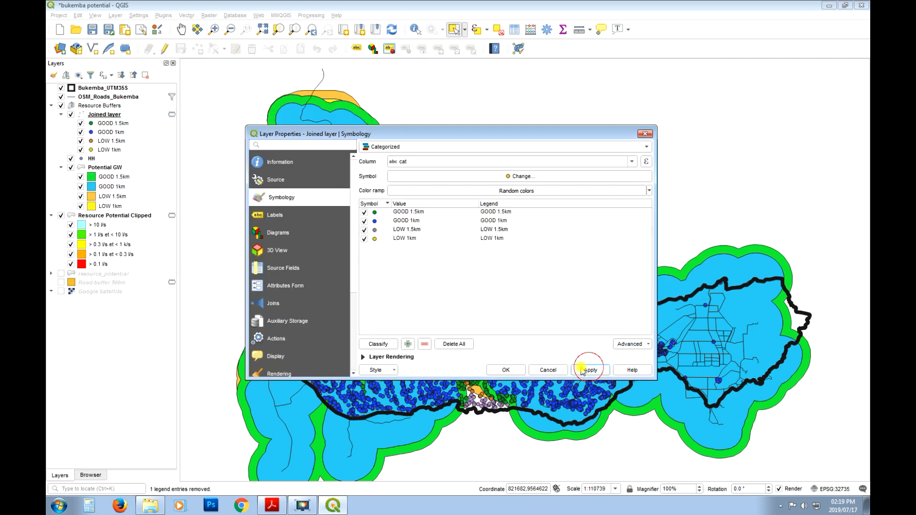
pyautogui.click(505, 370)
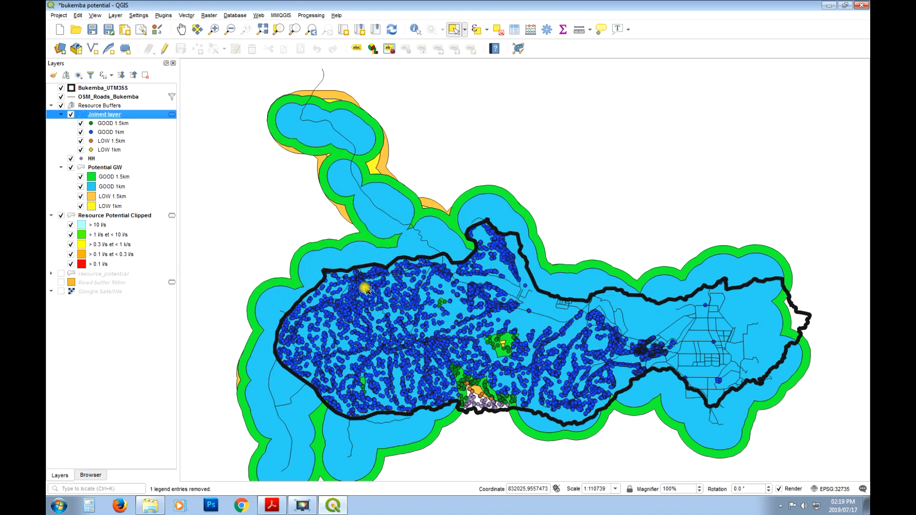
# Inspect the categorized household points up close around the uncovered gap at Bukemba's southern boundary
pyautogui.click(214, 30)
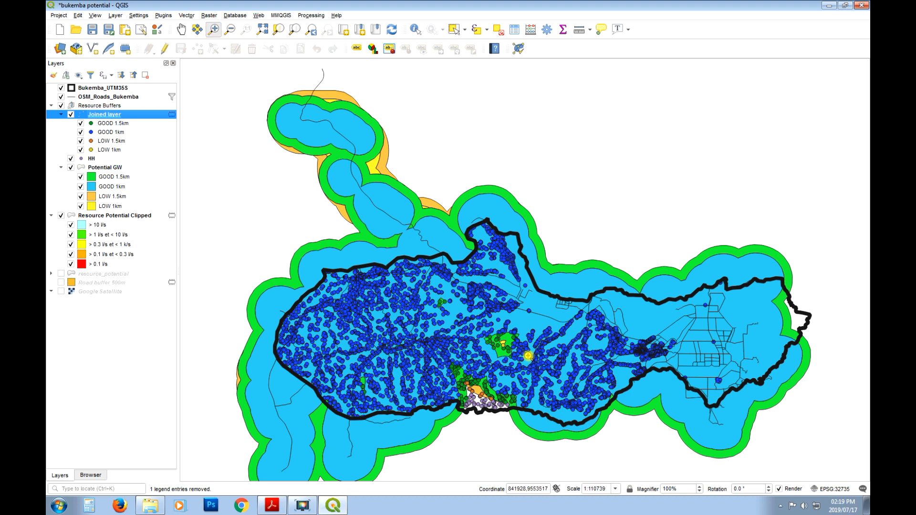
pyautogui.moveTo(428, 314); pyautogui.dragTo(548, 429)
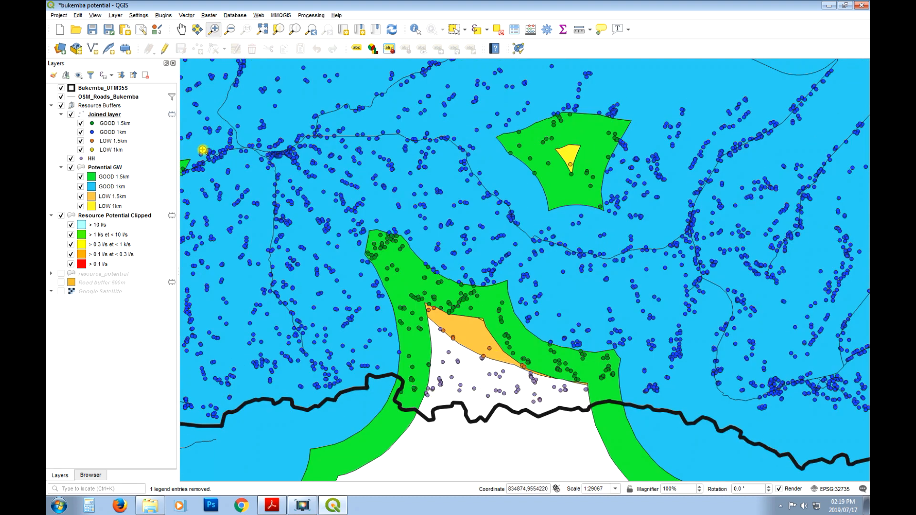
# Add an empty-value category with the dot pink symbol to the joined layer's symbology and apply the style
pyautogui.click(71, 158)
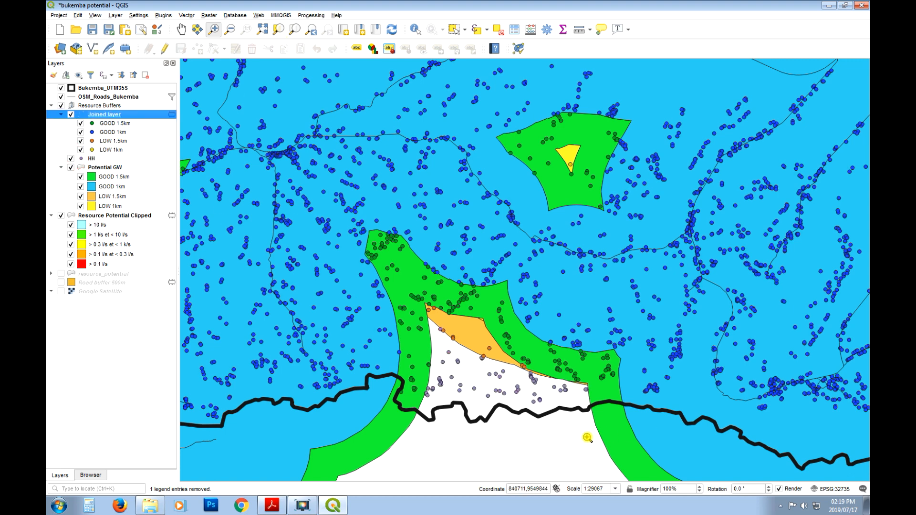
pyautogui.rightClick(123, 116)
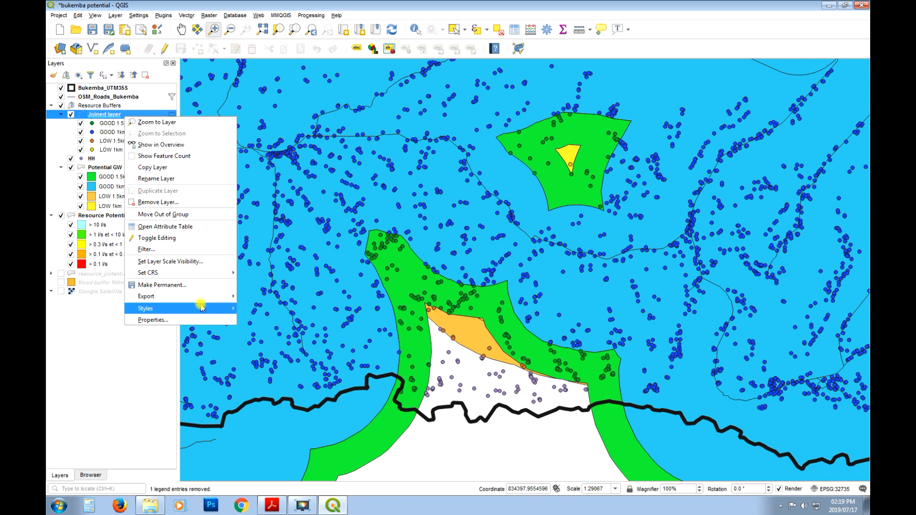
pyautogui.click(202, 319)
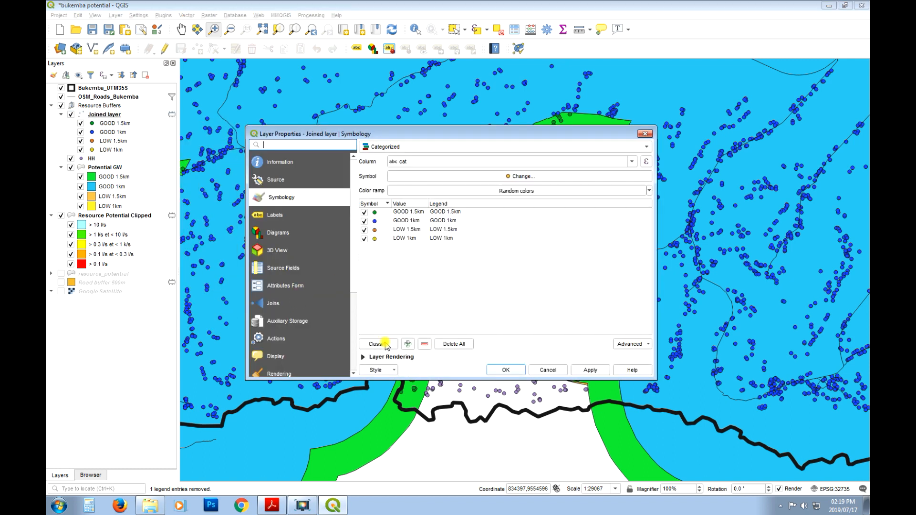
pyautogui.click(409, 345)
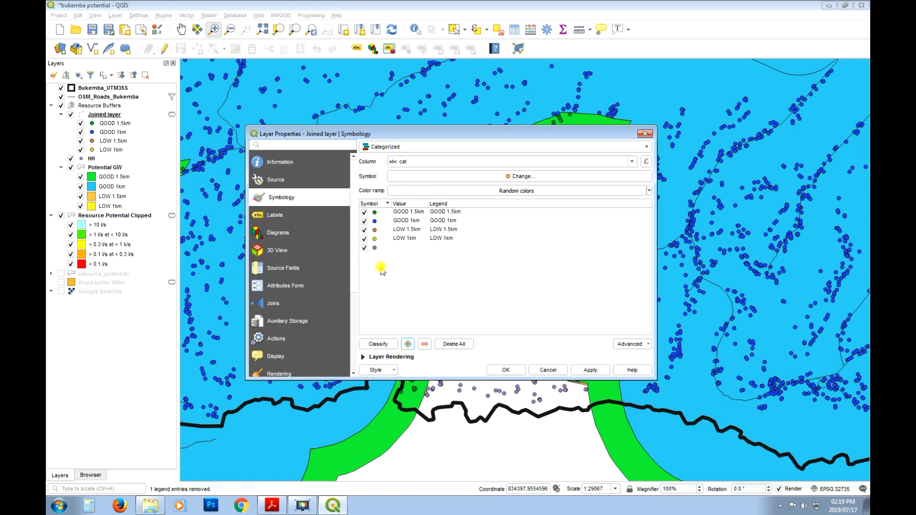
pyautogui.doubleClick(375, 249)
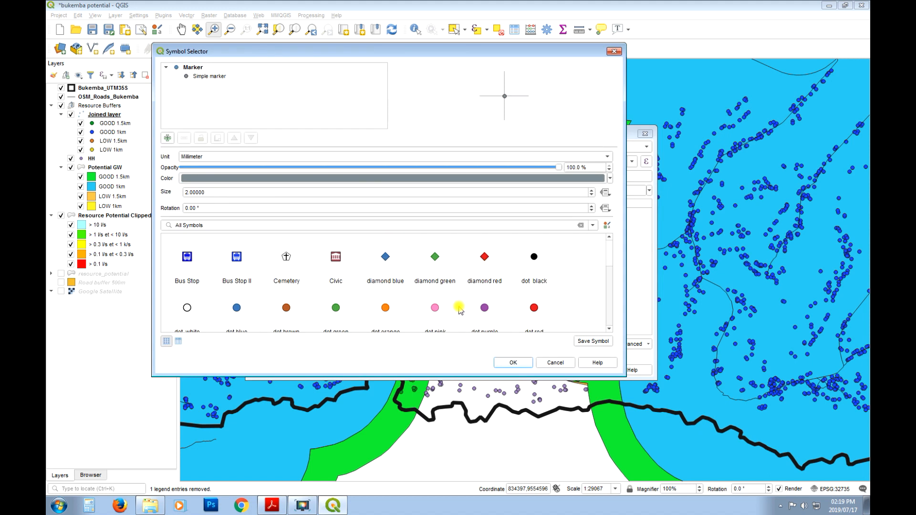
pyautogui.click(435, 307)
pyautogui.click(521, 367)
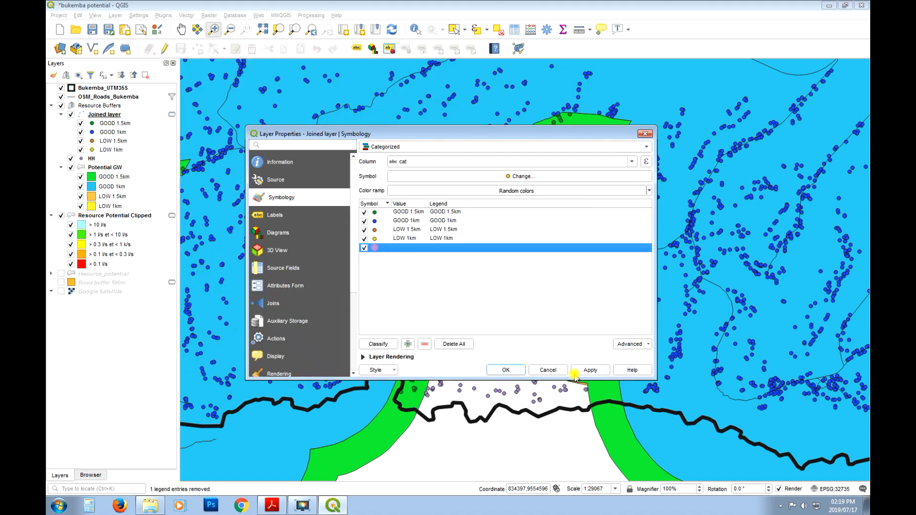
pyautogui.click(589, 370)
pyautogui.click(505, 370)
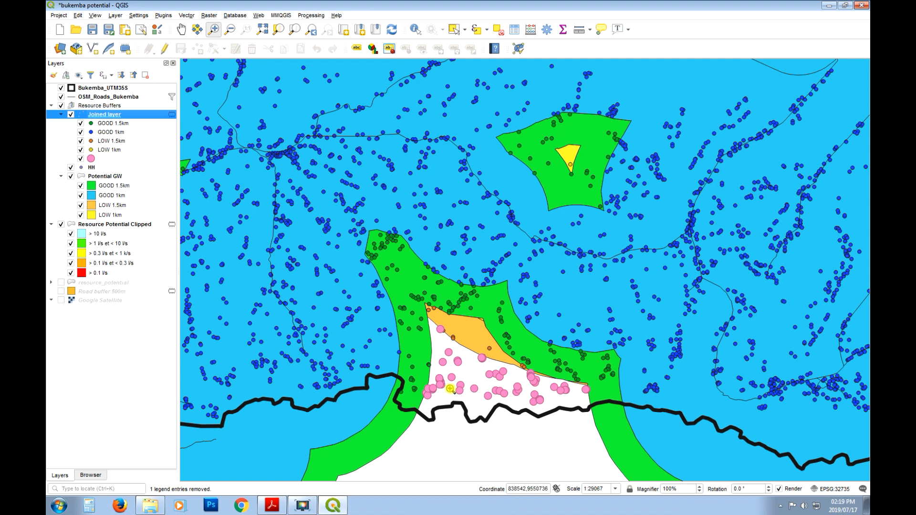
# Set the symbol size of the joined layer's pink empty-value category to 2 mm
pyautogui.click(105, 160)
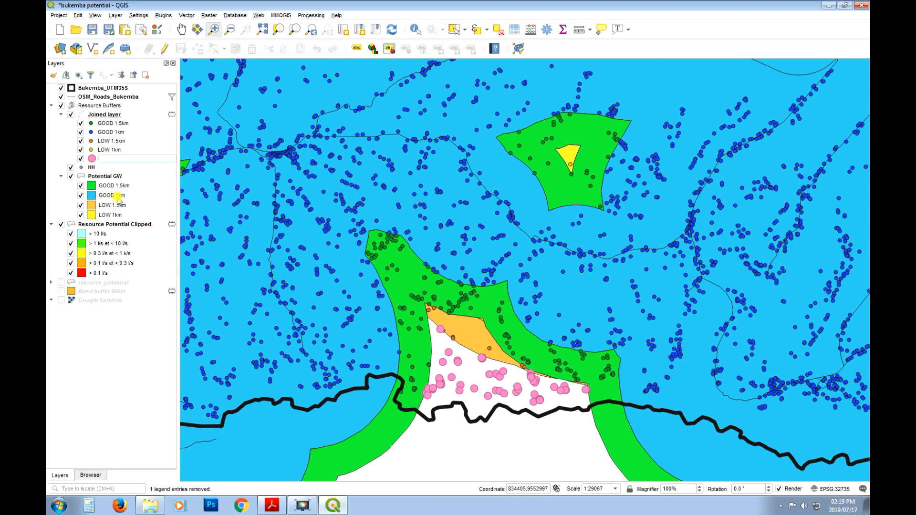
pyautogui.rightClick(108, 114)
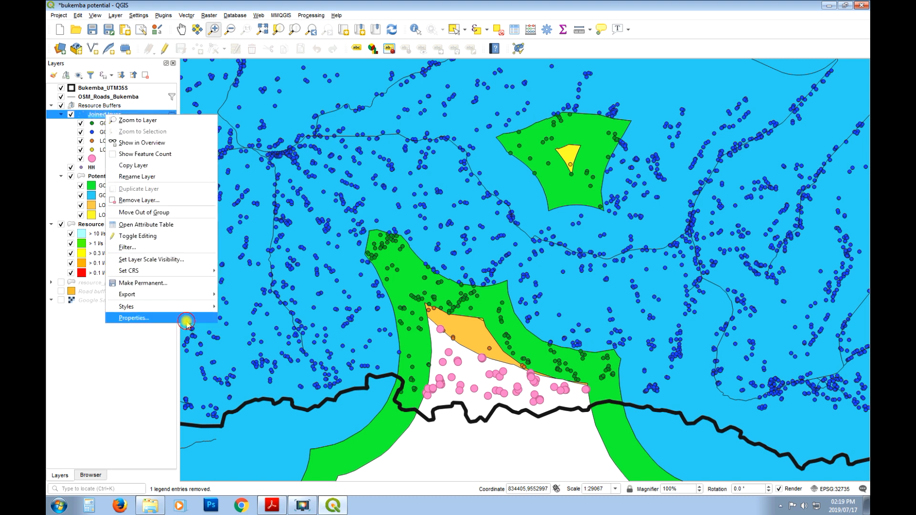
pyautogui.click(181, 319)
pyautogui.click(376, 248)
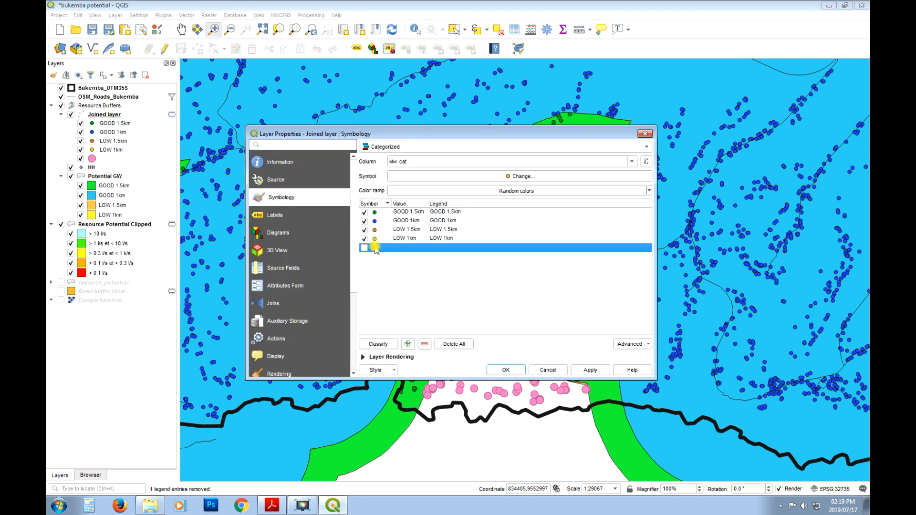
pyautogui.doubleClick(375, 248)
pyautogui.doubleClick(205, 192)
pyautogui.write('2')
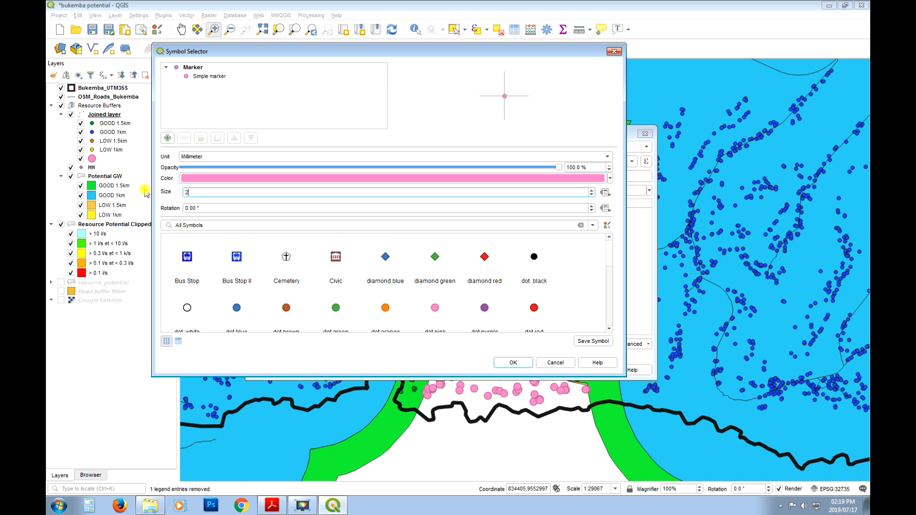
pyautogui.click(521, 364)
pyautogui.click(506, 369)
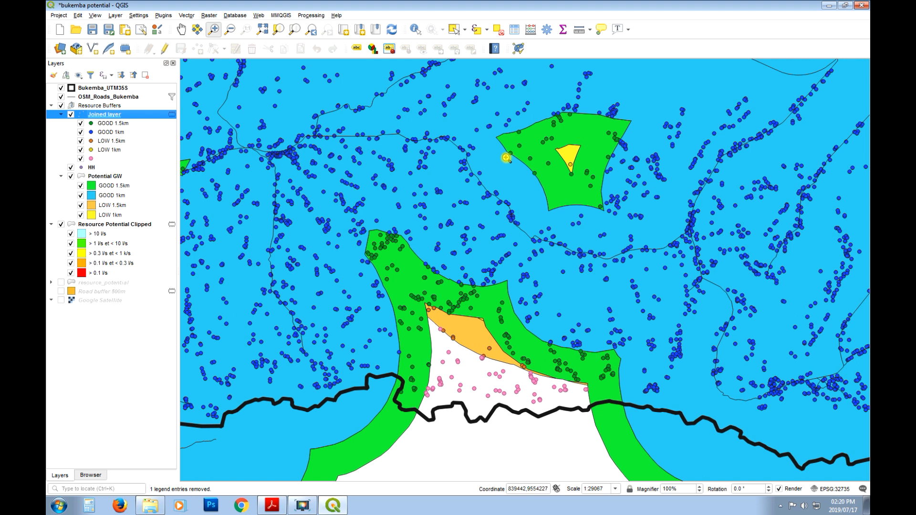
# Examine the category column in the joined layer's attribute table, enlarging the table window for reading, and close it
pyautogui.rightClick(96, 117)
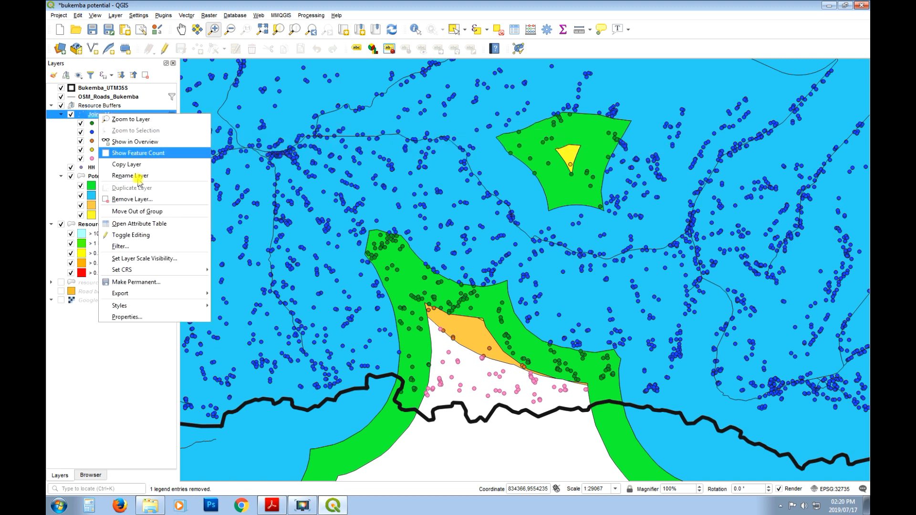
pyautogui.click(168, 224)
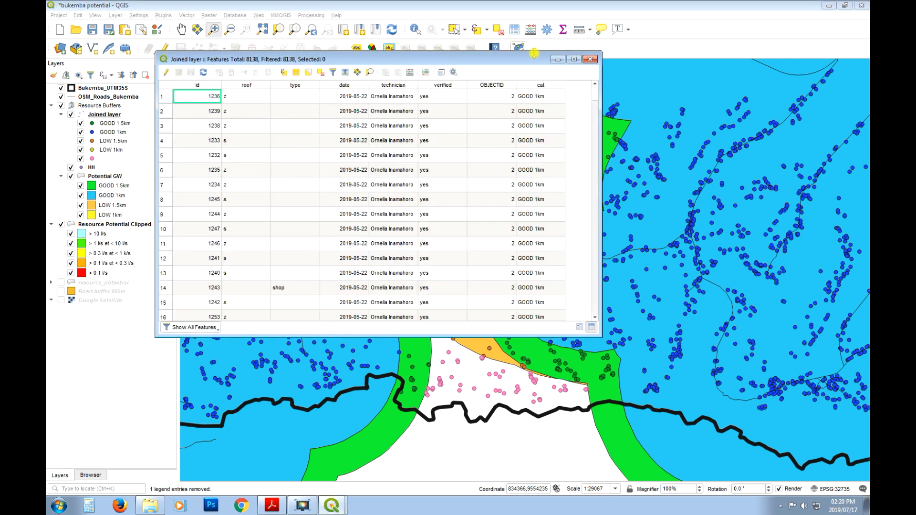
pyautogui.moveTo(531, 62); pyautogui.dragTo(422, 26)
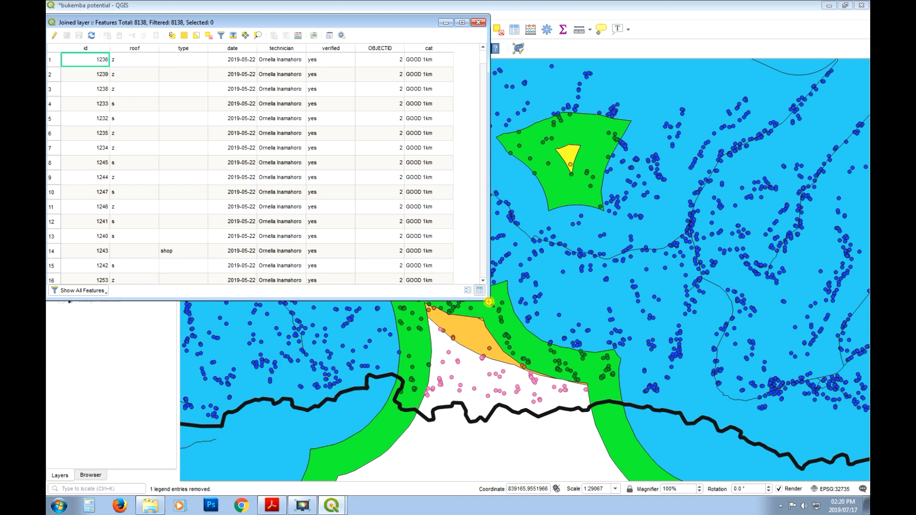
pyautogui.moveTo(486, 299); pyautogui.dragTo(645, 413)
pyautogui.moveTo(446, 23); pyautogui.dragTo(523, 37)
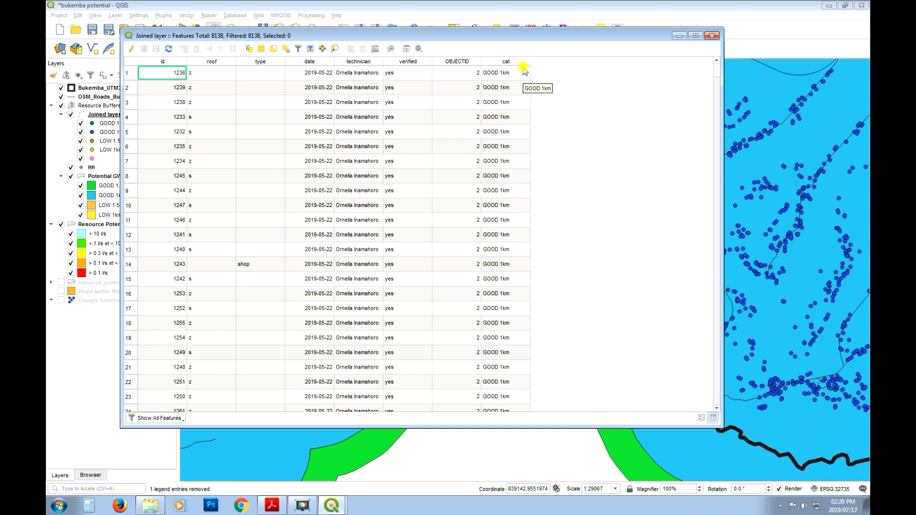
pyautogui.click(712, 36)
# Show the statistical summary and rename the joined layer as HH GW Potential
pyautogui.click(562, 31)
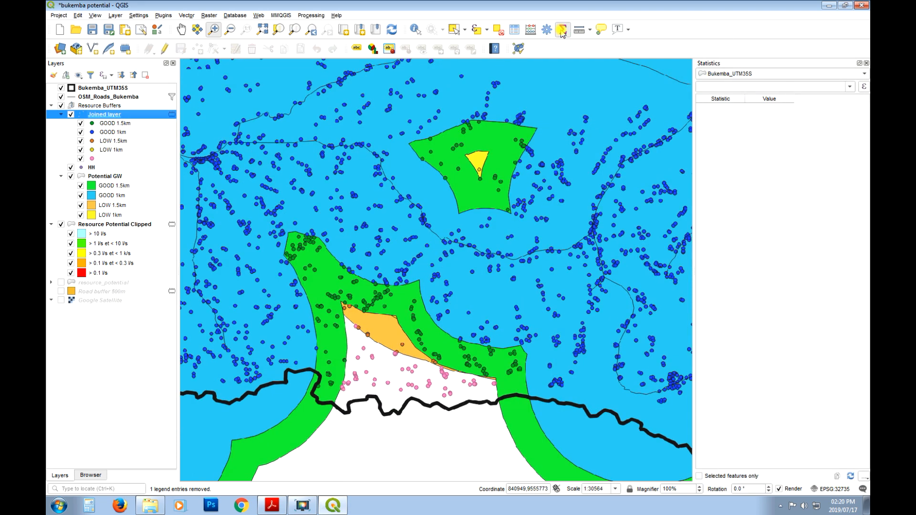
pyautogui.click(773, 76)
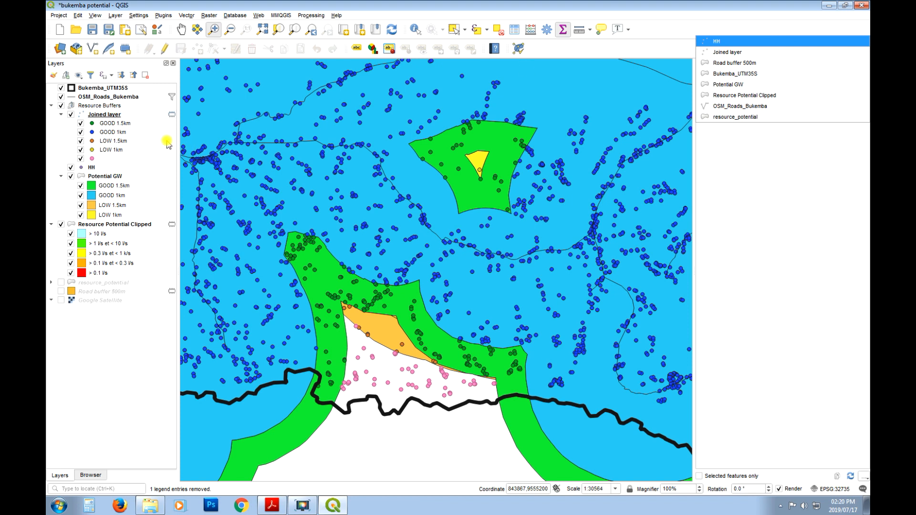
pyautogui.click(126, 114)
pyautogui.rightClick(126, 114)
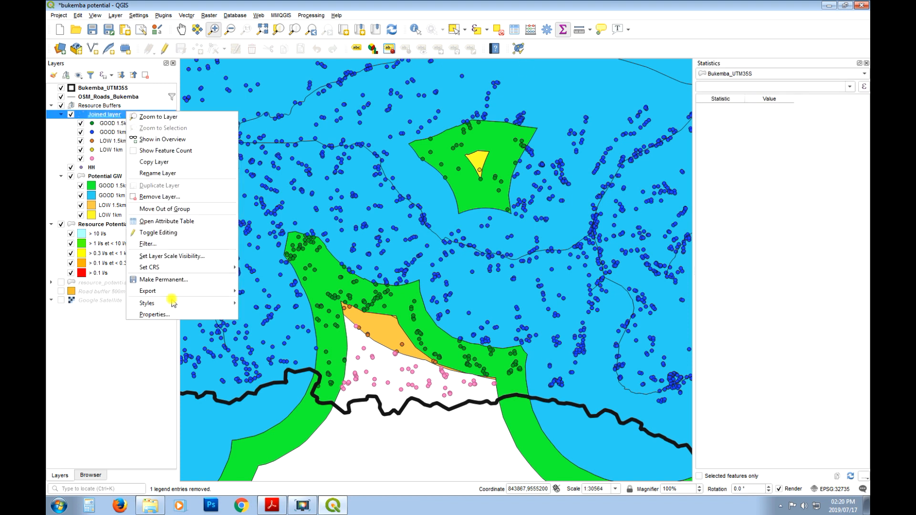
pyautogui.click(173, 174)
pyautogui.moveTo(122, 115); pyautogui.dragTo(82, 116)
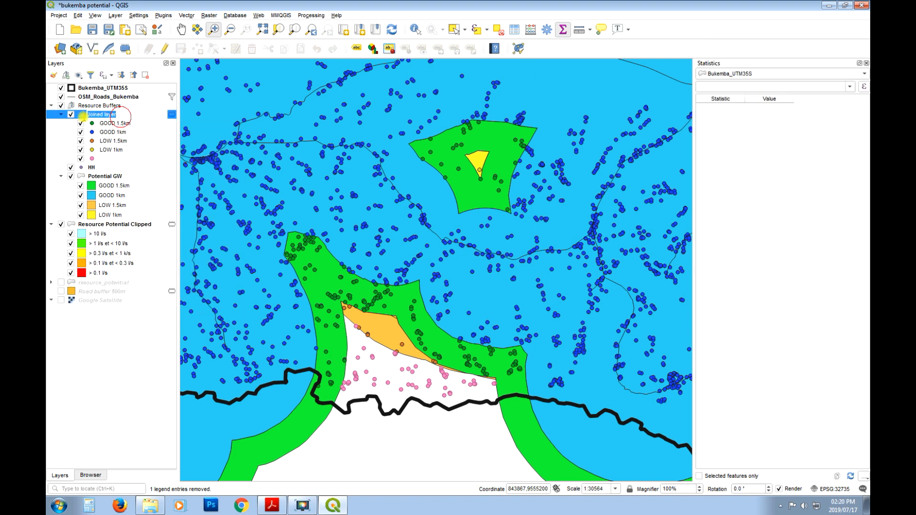
pyautogui.write('HH GW Potential')
pyautogui.click(135, 141)
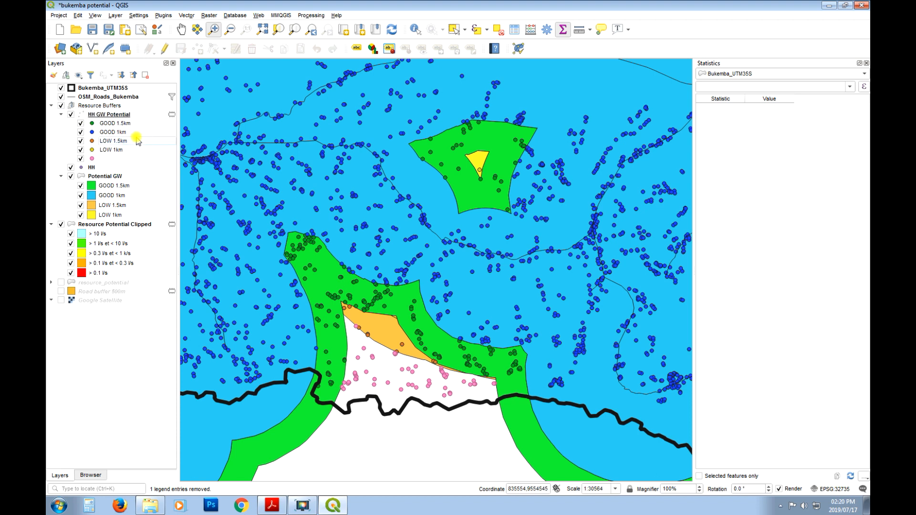
# Hide the original HH layer and choose HH GW Potential as the layer for the statistics
pyautogui.click(71, 167)
pyautogui.click(845, 74)
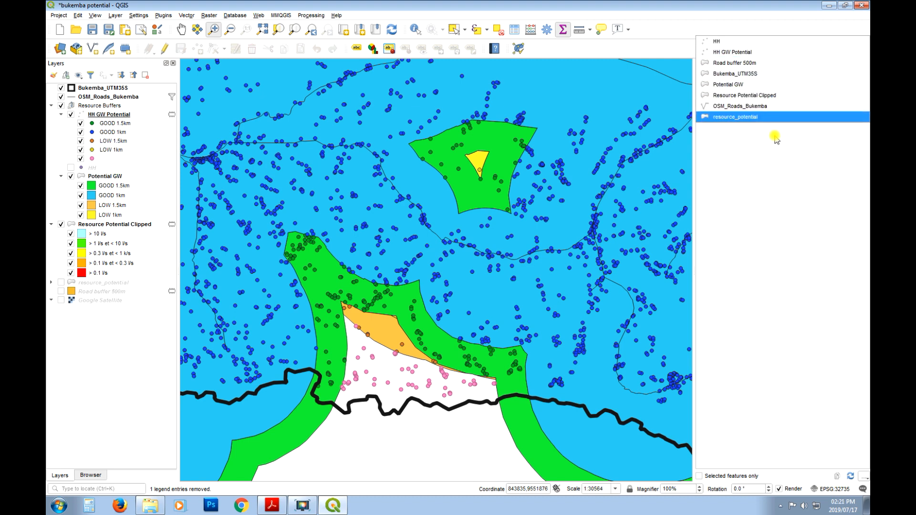
pyautogui.click(768, 53)
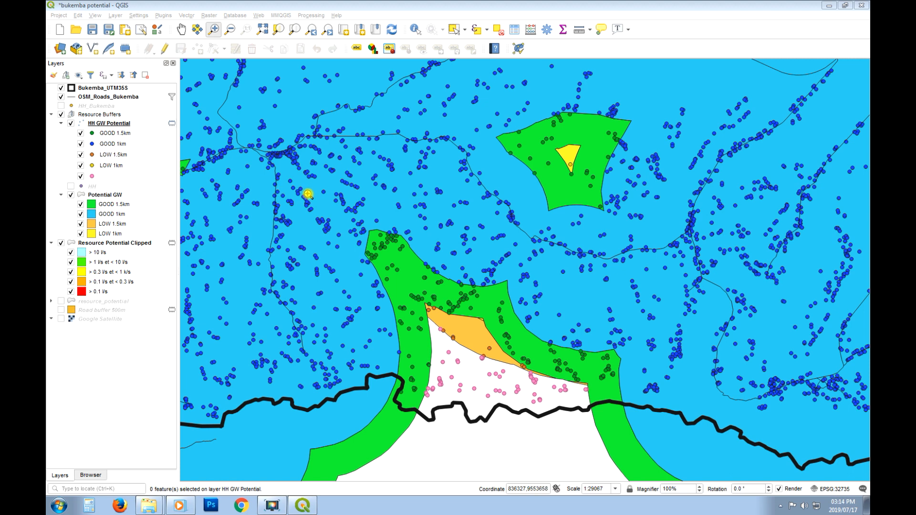
# Show the statistical summary of the cat field for the HH GW Potential layer
pyautogui.click(563, 30)
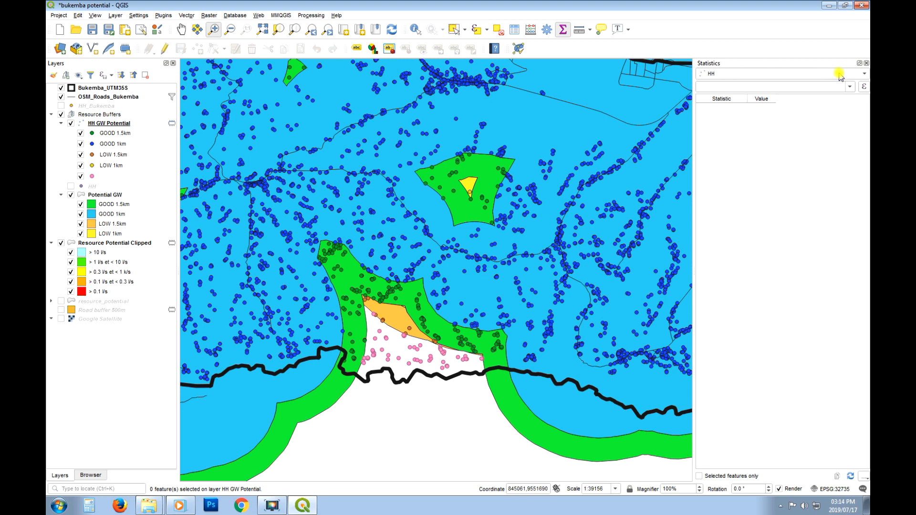
pyautogui.click(866, 76)
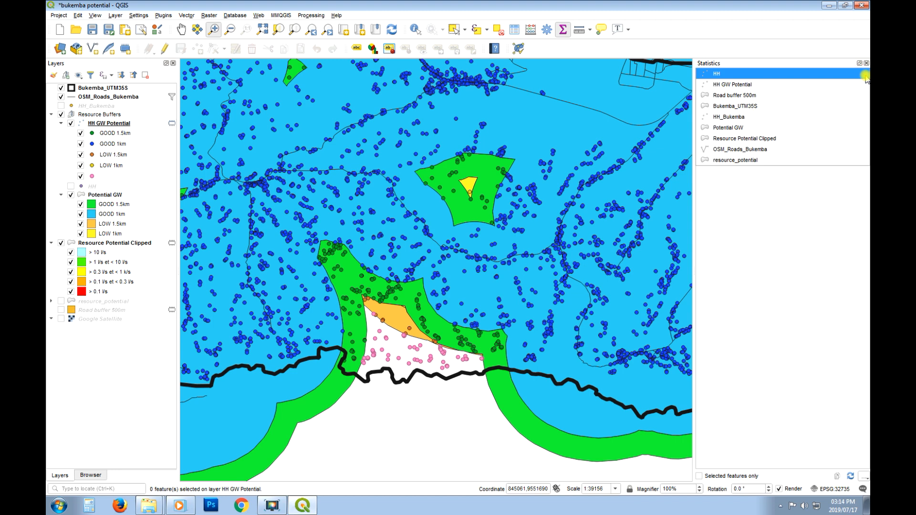
pyautogui.click(747, 86)
pyautogui.click(849, 87)
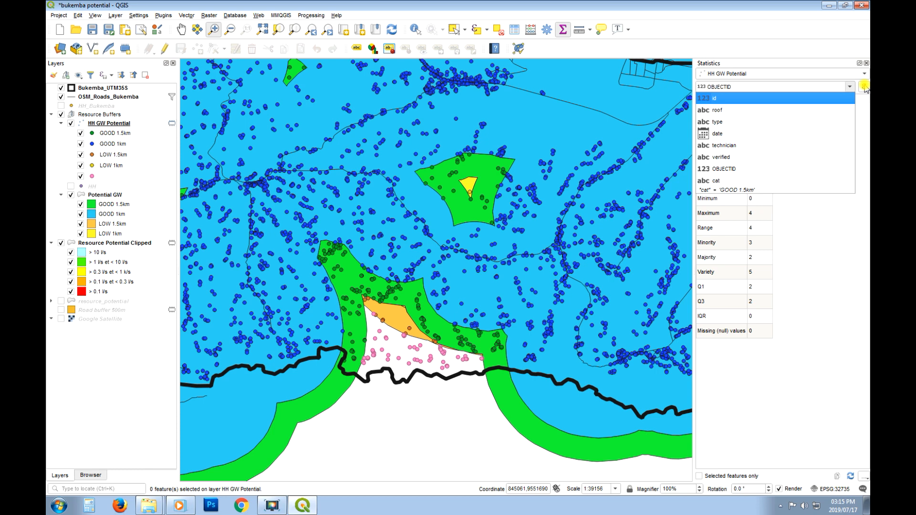
pyautogui.click(726, 181)
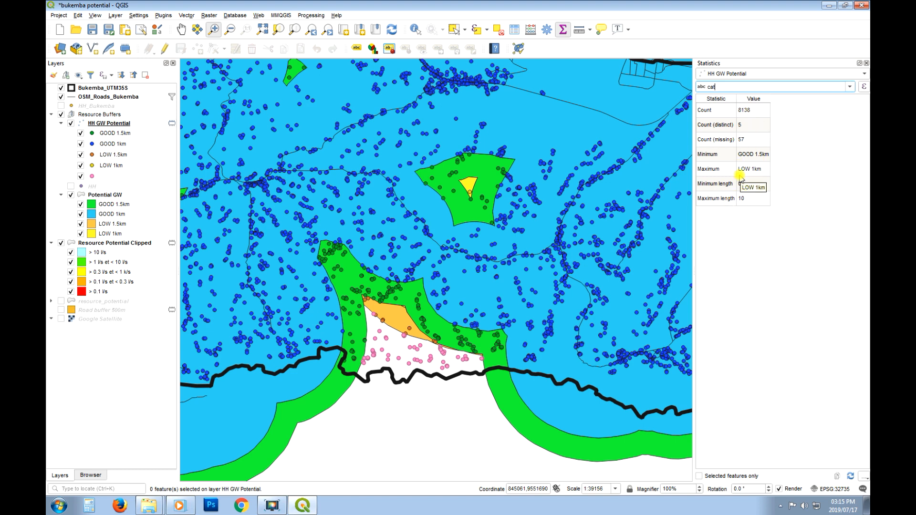
# Calculate the HH GW Potential statistics with the expression "cat" = 'GOOD 1km'
pyautogui.click(864, 87)
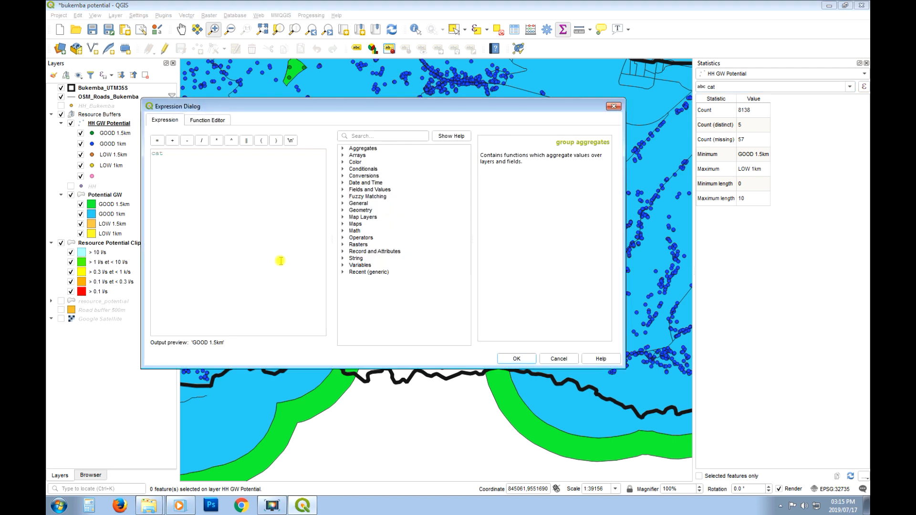
pyautogui.press('BackSpace')
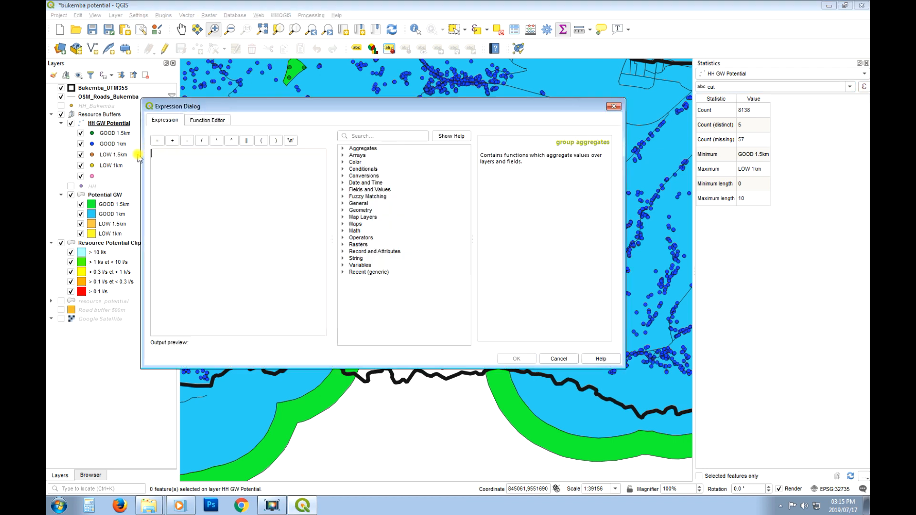
pyautogui.click(342, 189)
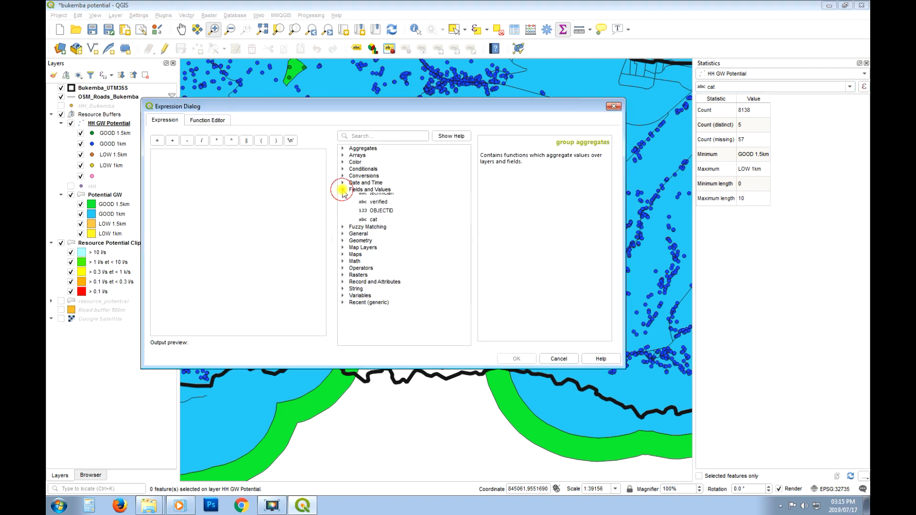
pyautogui.doubleClick(374, 266)
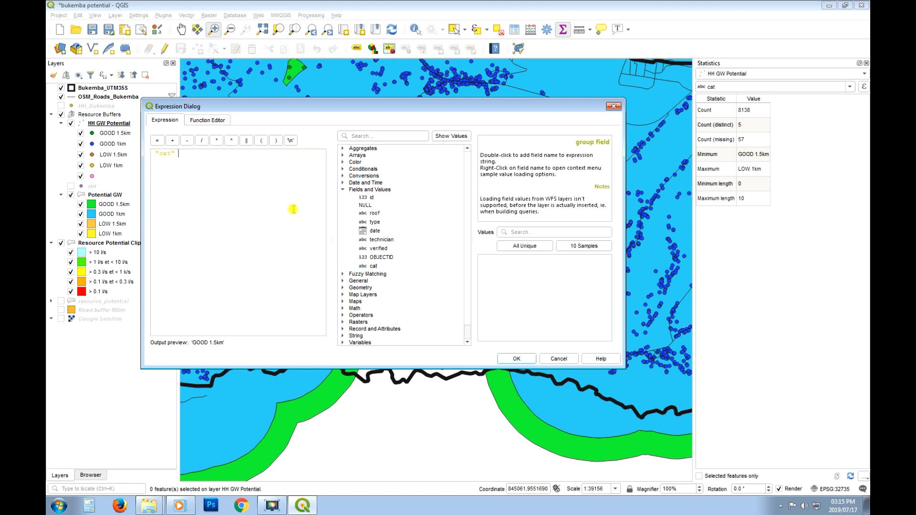
pyautogui.click(160, 141)
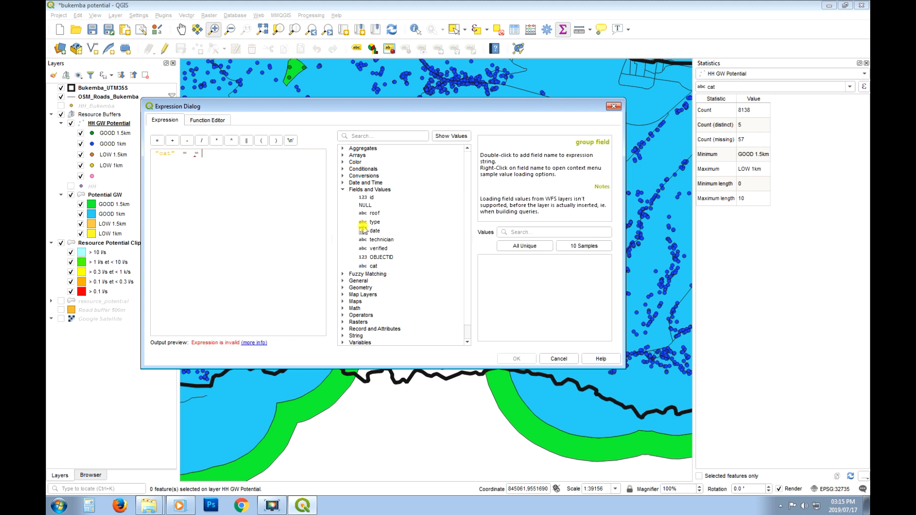
pyautogui.click(529, 245)
pyautogui.doubleClick(495, 272)
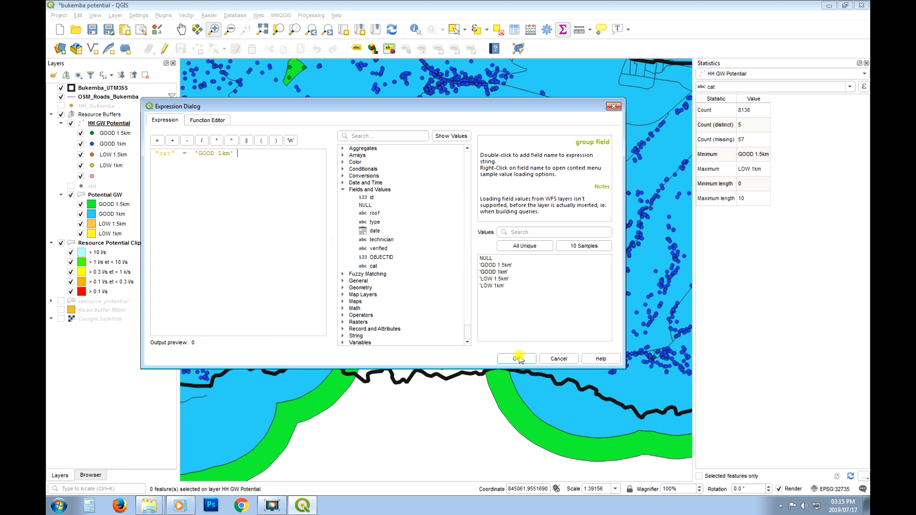
pyautogui.click(519, 359)
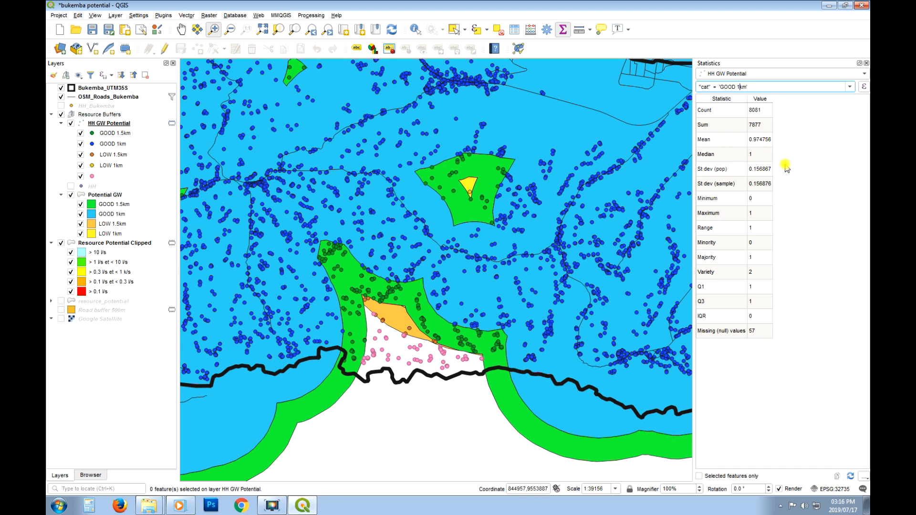
# Recalculate the HH GW Potential statistics with the expression "cat" = 'GOOD 1.5km'
pyautogui.click(863, 87)
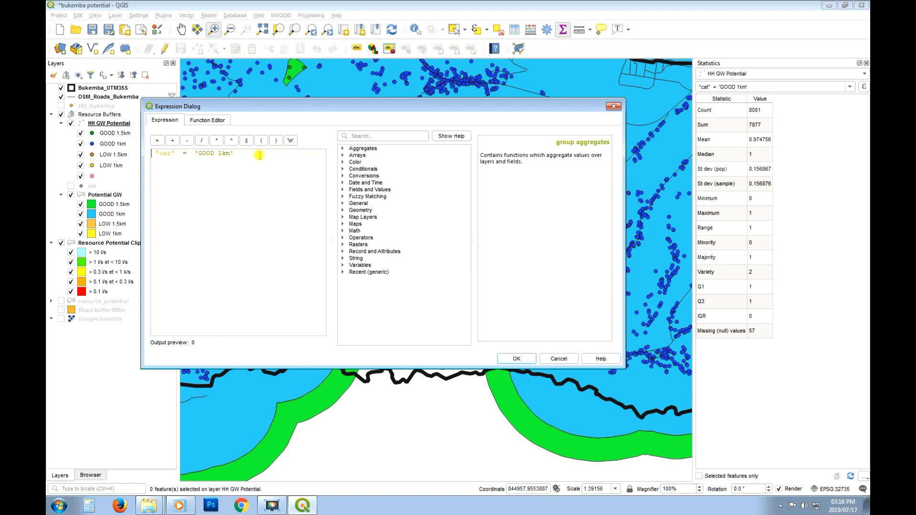
pyautogui.click(224, 152)
pyautogui.click(517, 359)
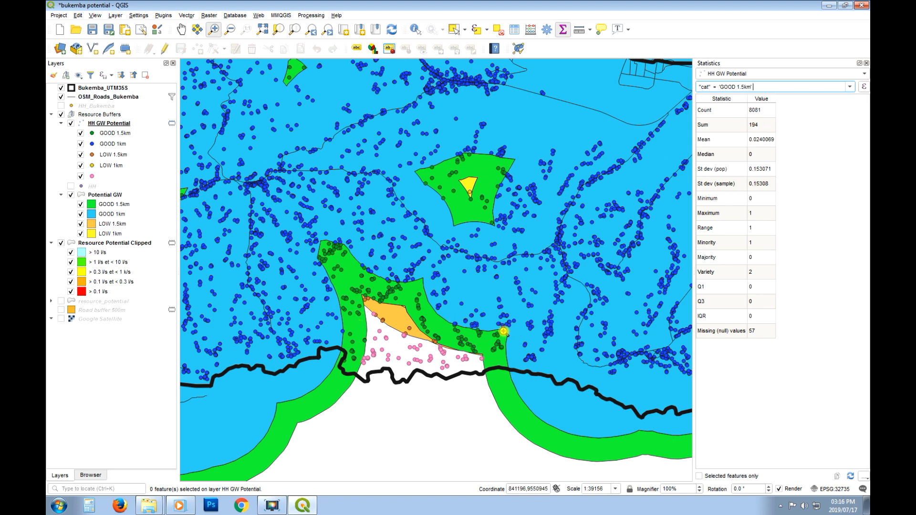
# Recalculate the HH GW Potential statistics with "cat" = 'LOW 1.5km' and with "cat" = 'LOW 1km'
pyautogui.click(735, 87)
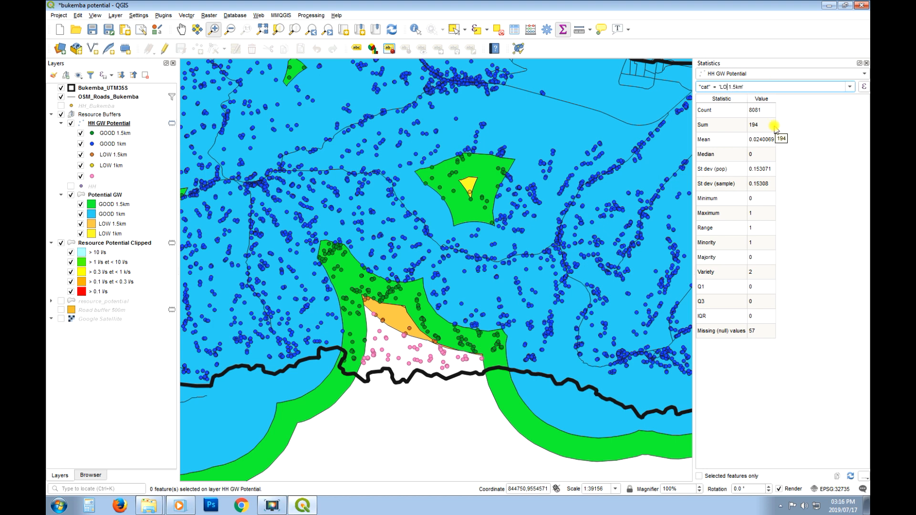
pyautogui.write('LOW')
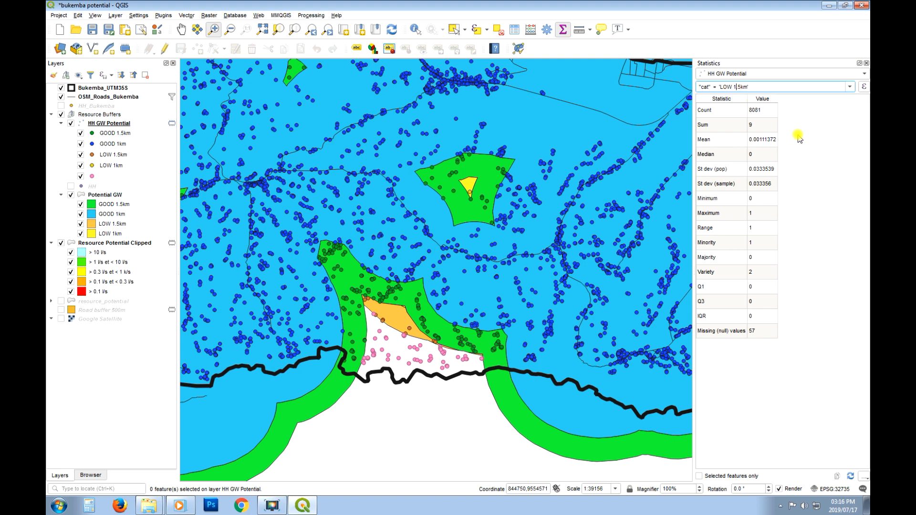
pyautogui.press('Return')
pyautogui.write('\\')
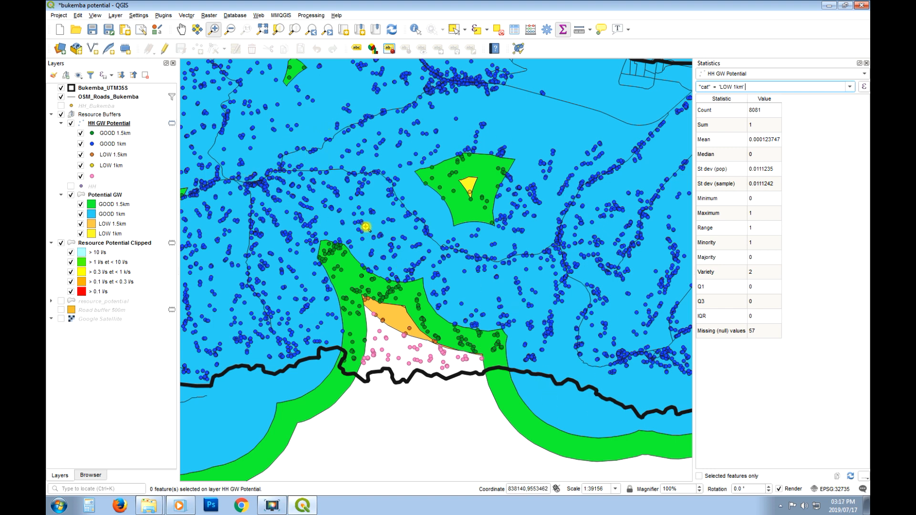
# Fit the map view to the extent of the Bukemba_UTM35S layer
pyautogui.rightClick(98, 87)
pyautogui.click(136, 91)
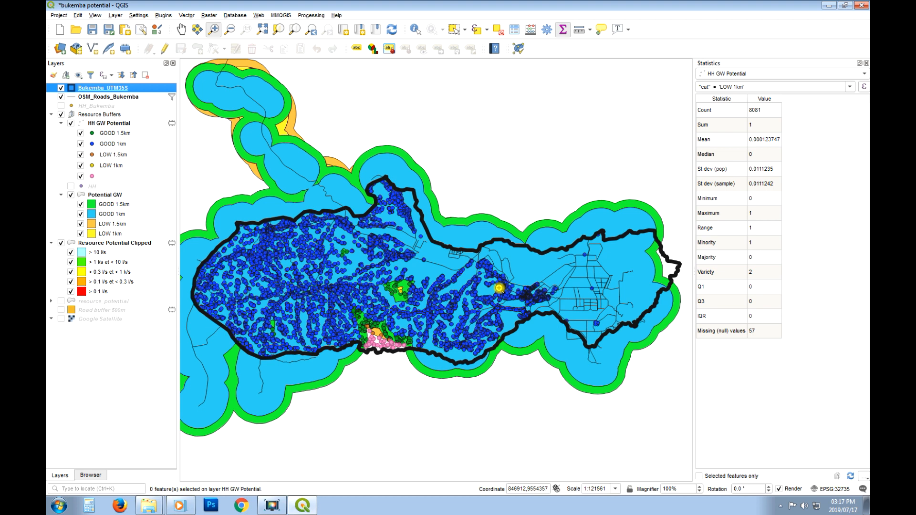
# Review the attribute table of the HH GW Potential layer, and close both the table and the statistical summary
pyautogui.rightClick(120, 122)
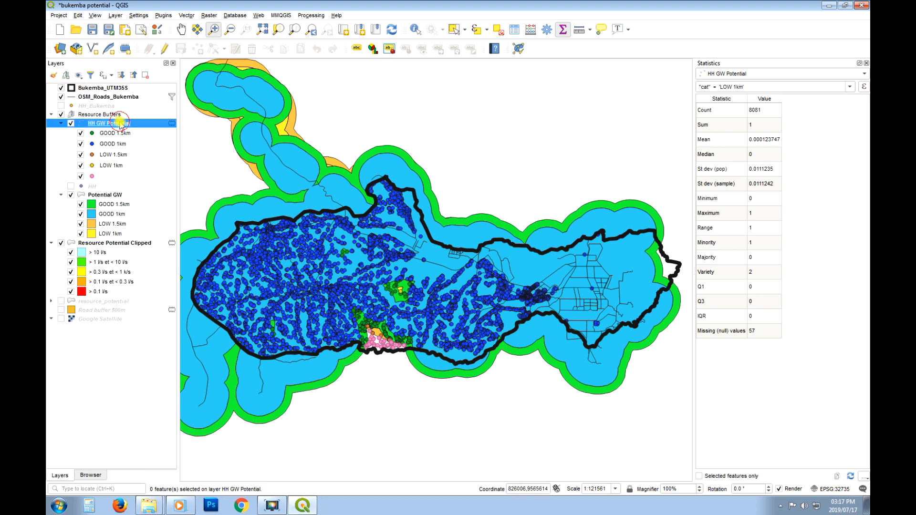
pyautogui.click(199, 230)
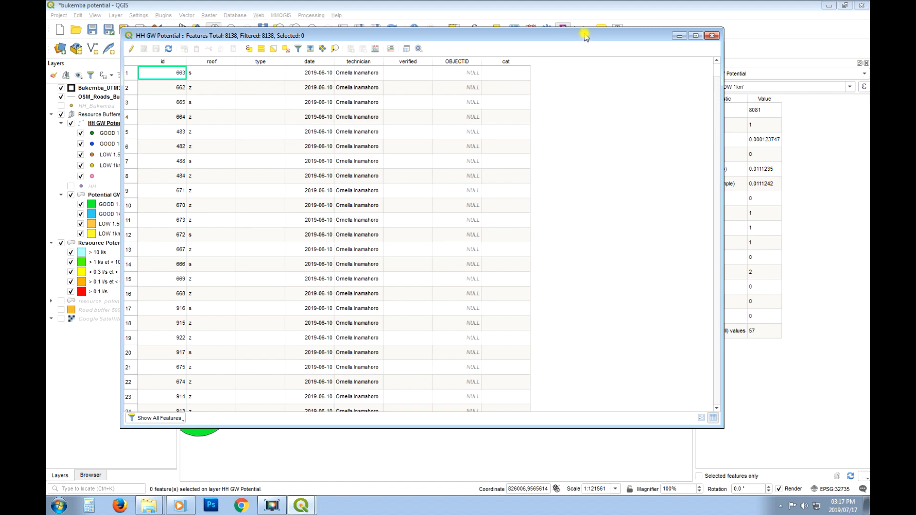
pyautogui.click(714, 36)
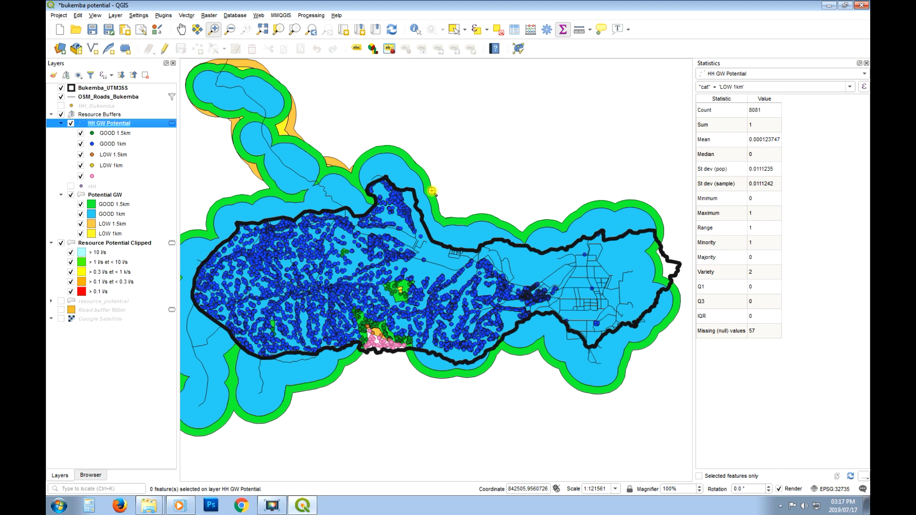
pyautogui.click(866, 63)
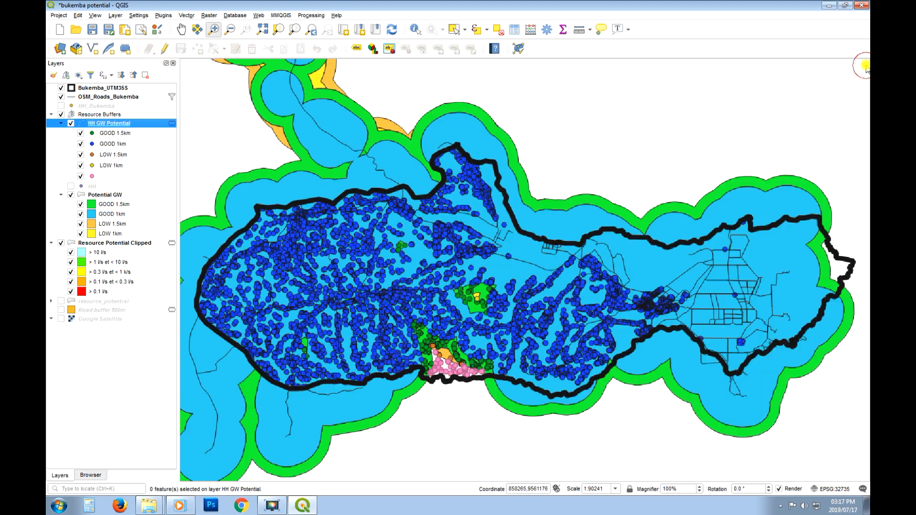